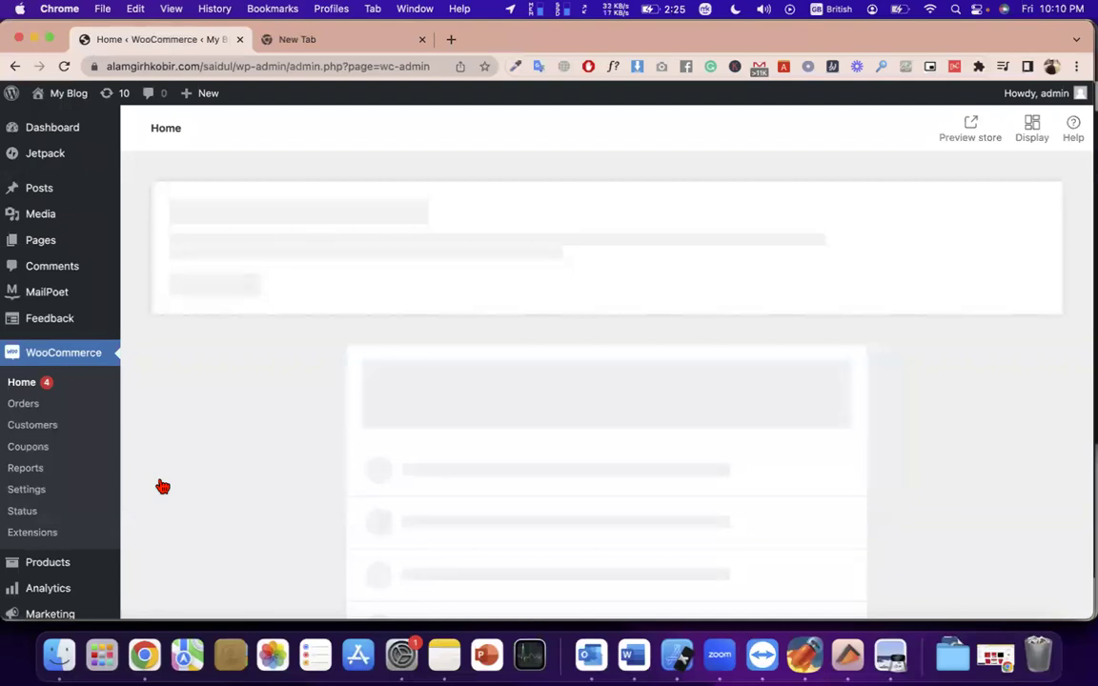
Step: Try to open the coupons page of the WooCommerce store
scroll(162, 487, down, 2)
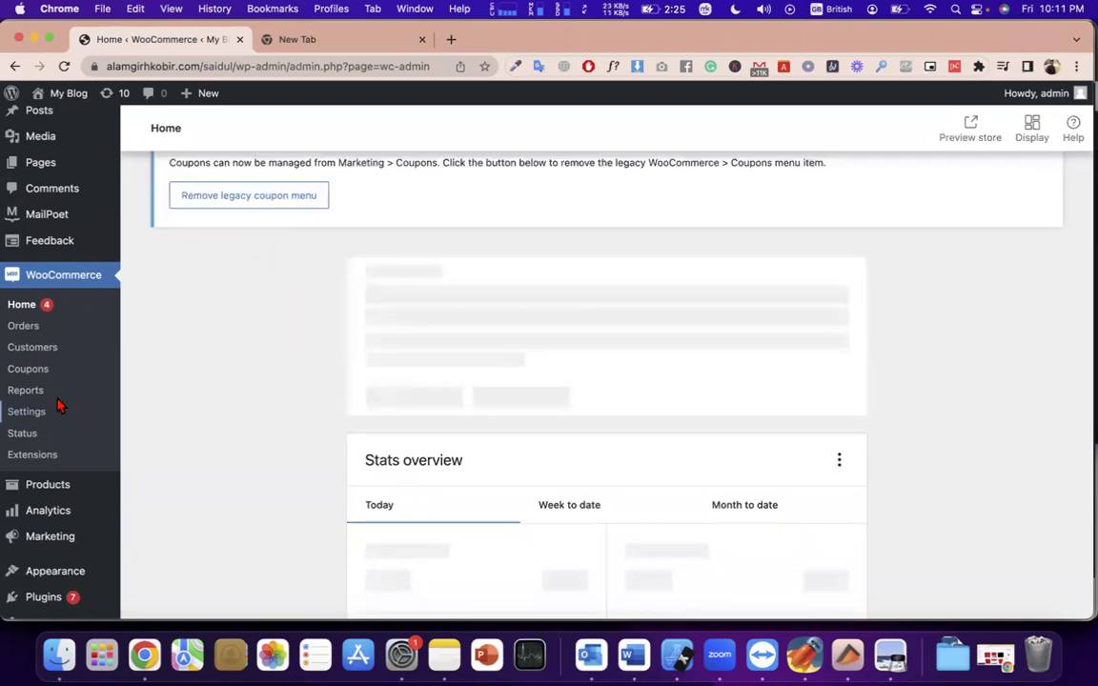
click(30, 370)
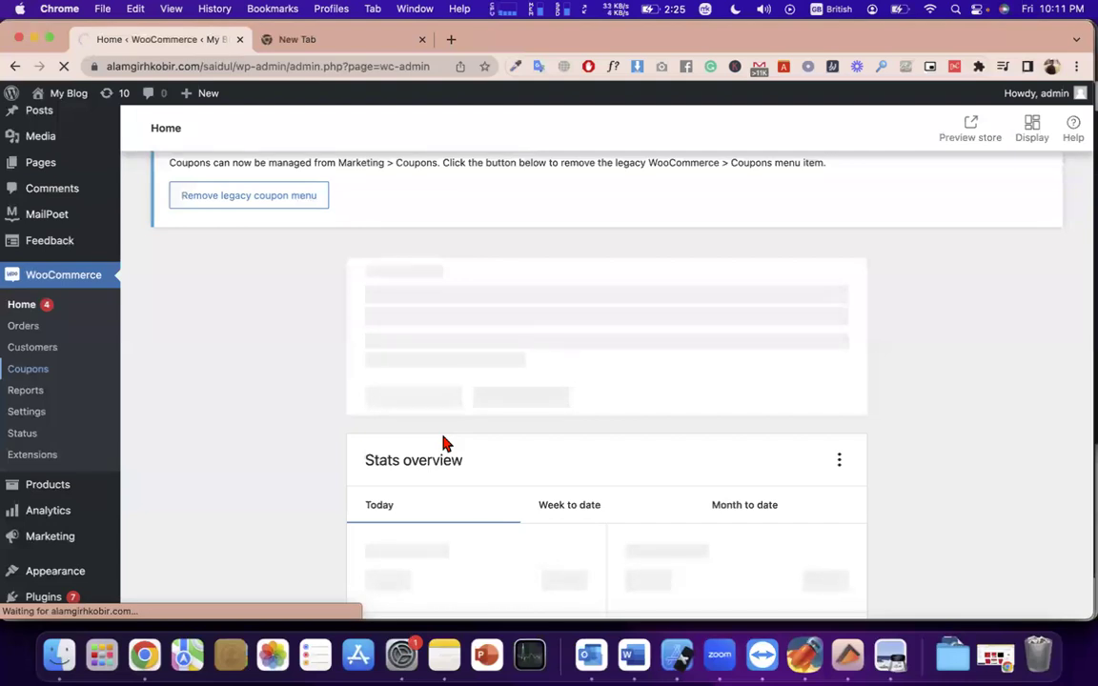
scroll(639, 544, down, 5)
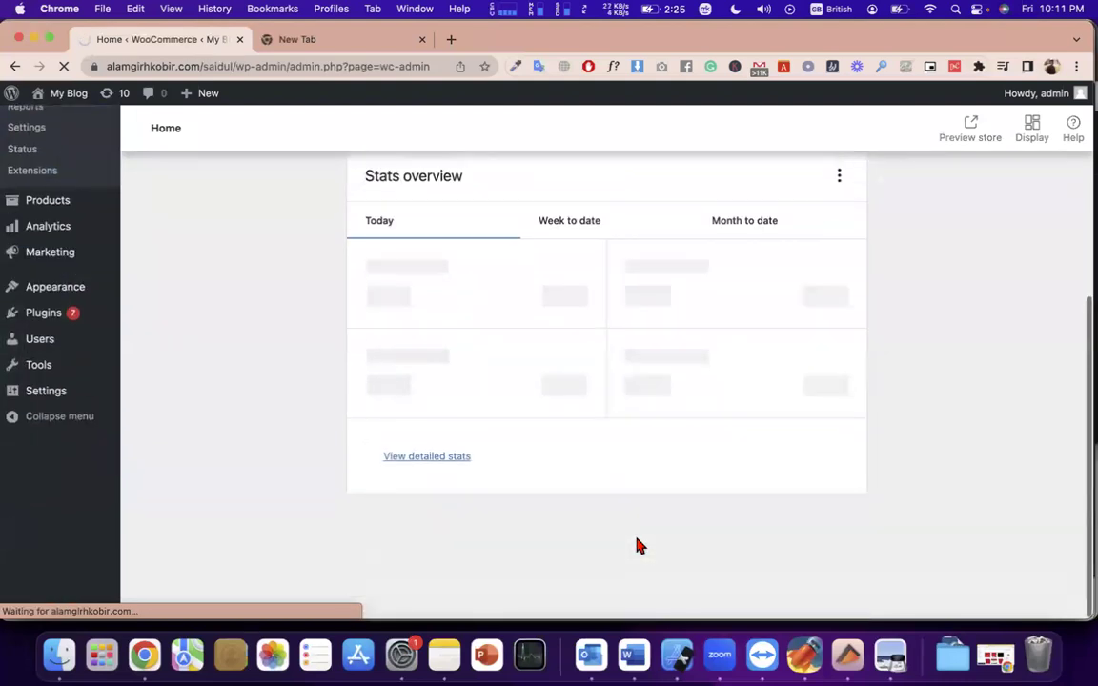
scroll(639, 544, up, 1)
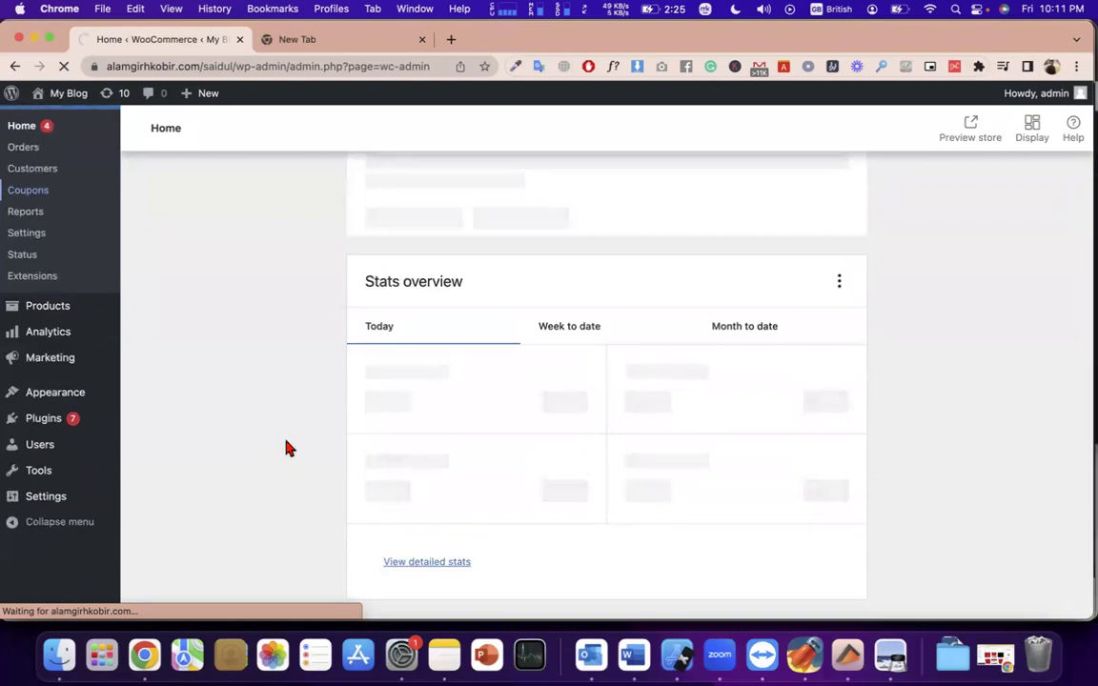
scroll(287, 448, up, 2)
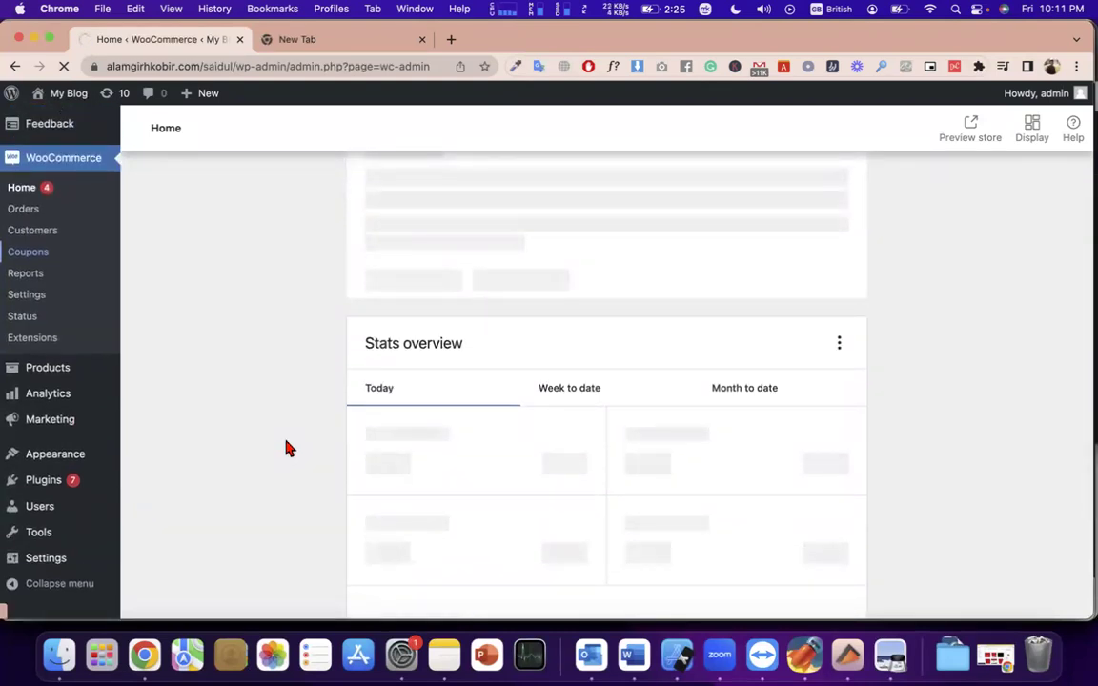
Step: Check the Wi-Fi connection and start an internet speed test on fast.com in a new tab
click(930, 11)
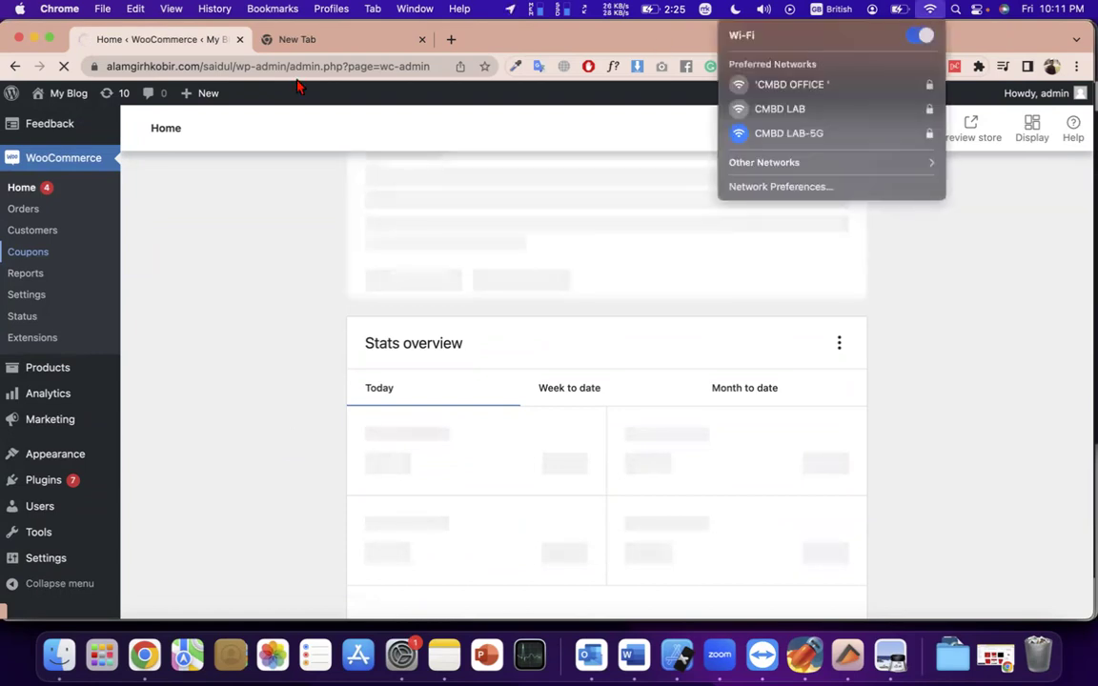
click(452, 40)
text(fast)
key(Return)
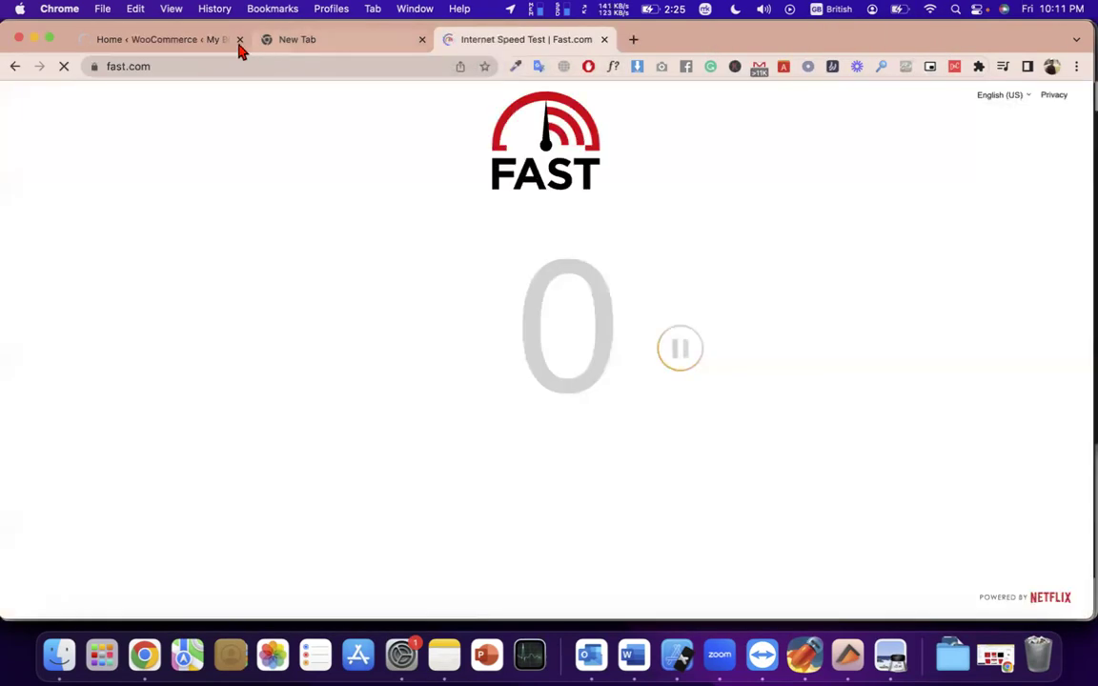
Step: Read the WooCommerce notice about moved coupon management and check the progress of the speed test
click(195, 41)
scroll(379, 400, down, 3)
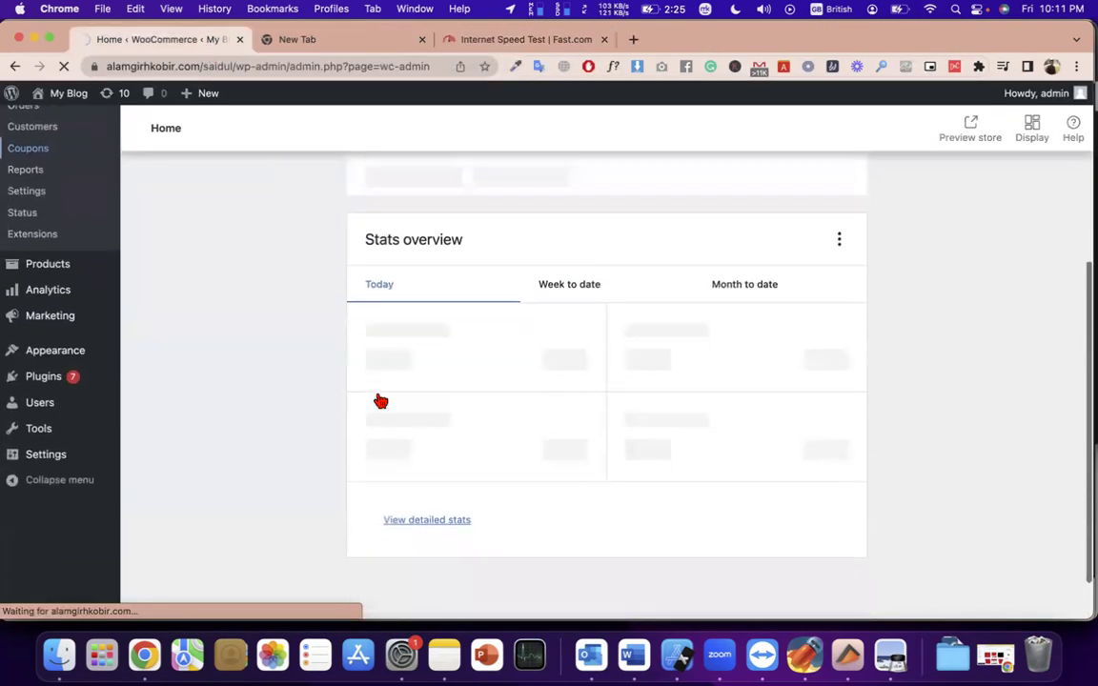
scroll(305, 424, up, 5)
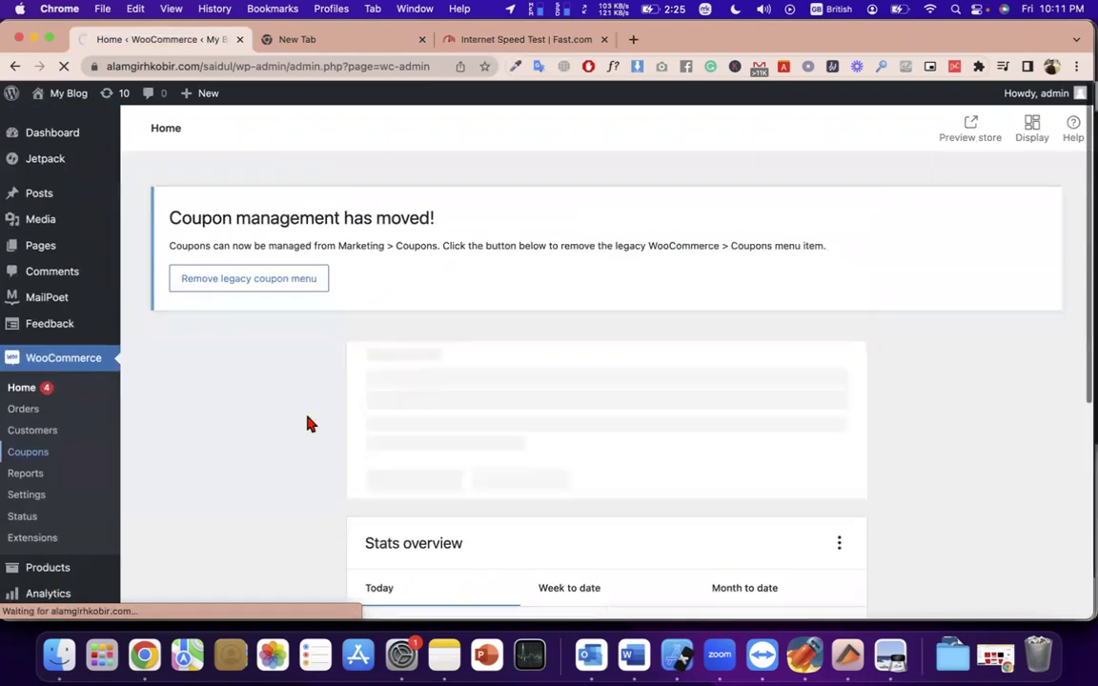
triple_click(311, 243)
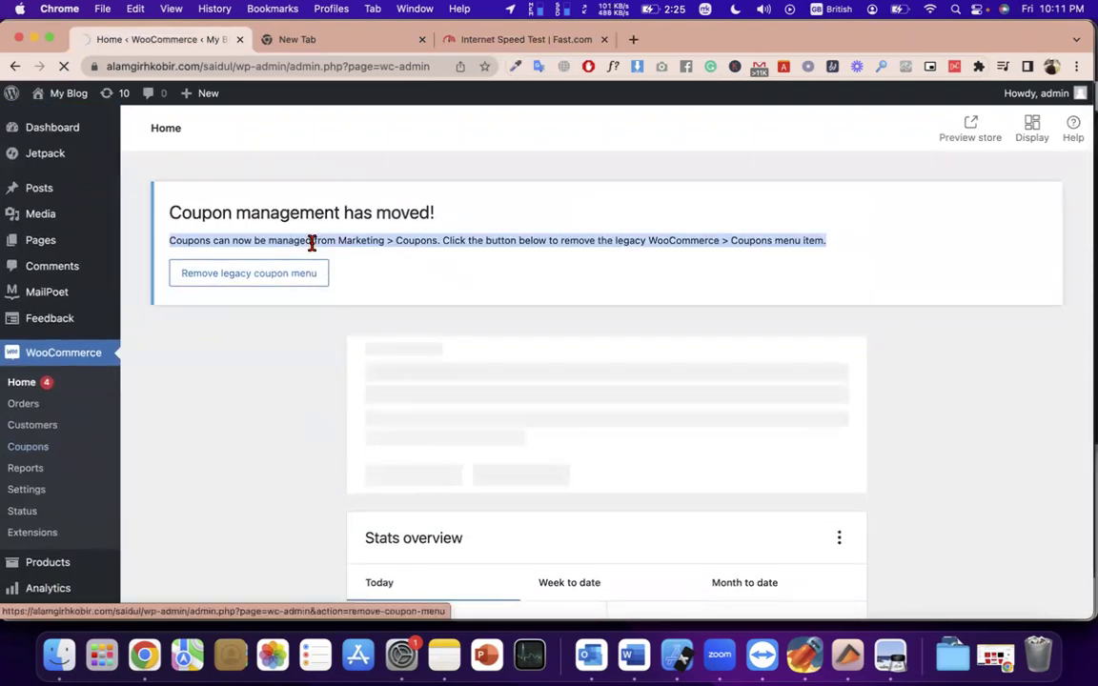
click(495, 42)
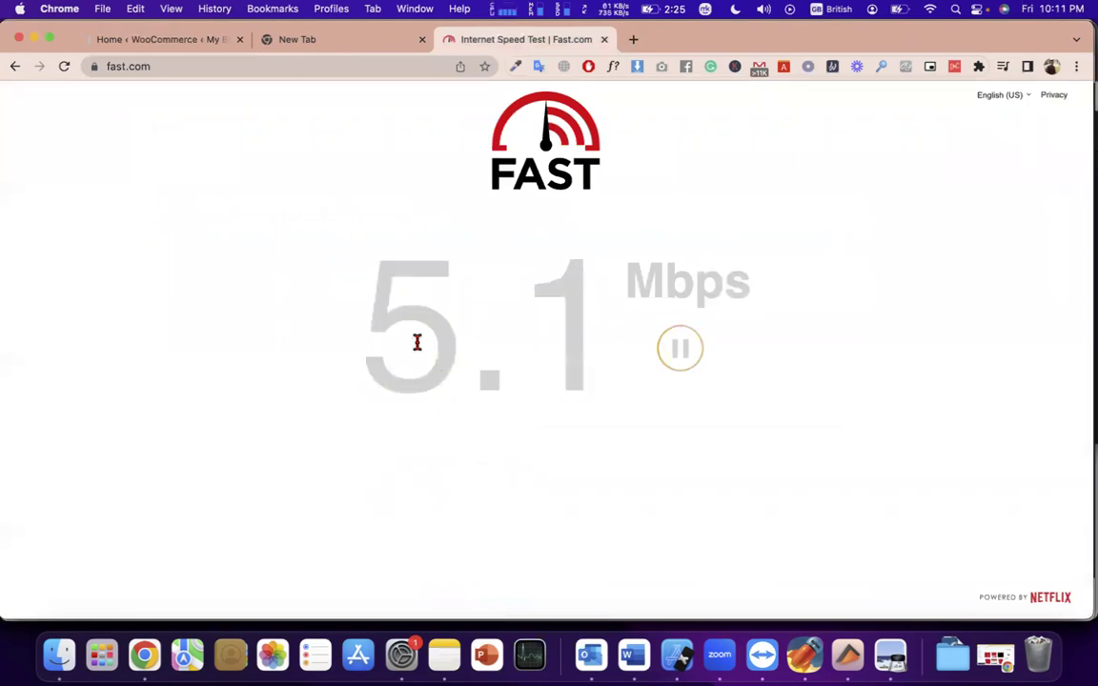
click(124, 42)
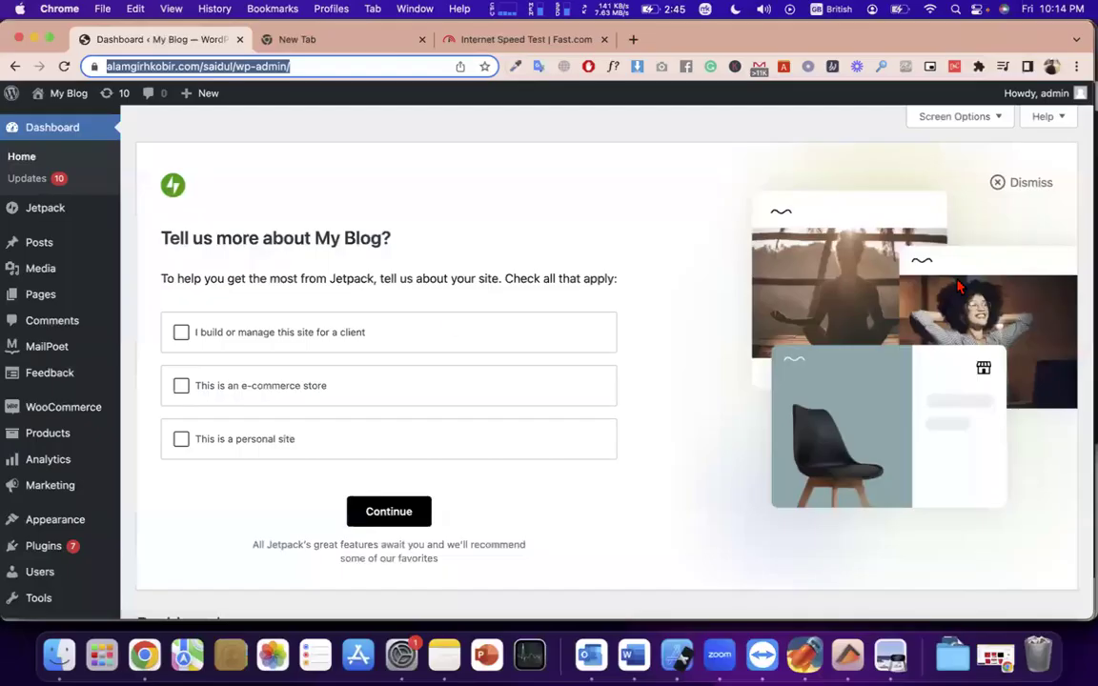
Step: Open the store's coupon list from the WordPress dashboard
click(170, 208)
scroll(81, 476, down, 1)
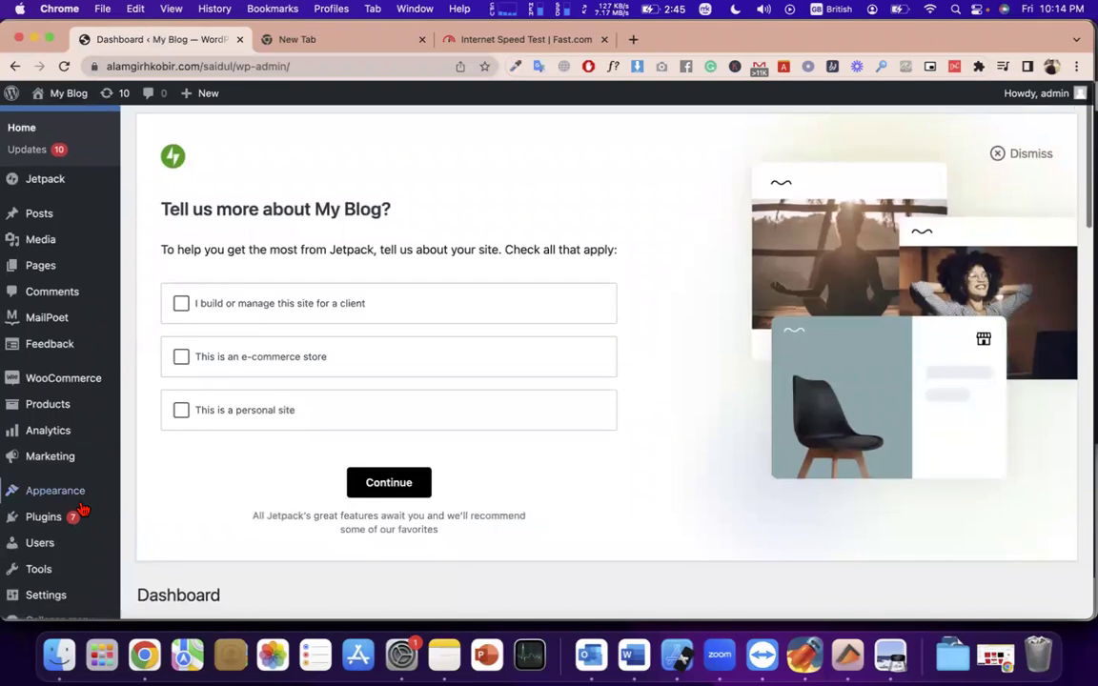
mouse_move(70, 390)
click(159, 443)
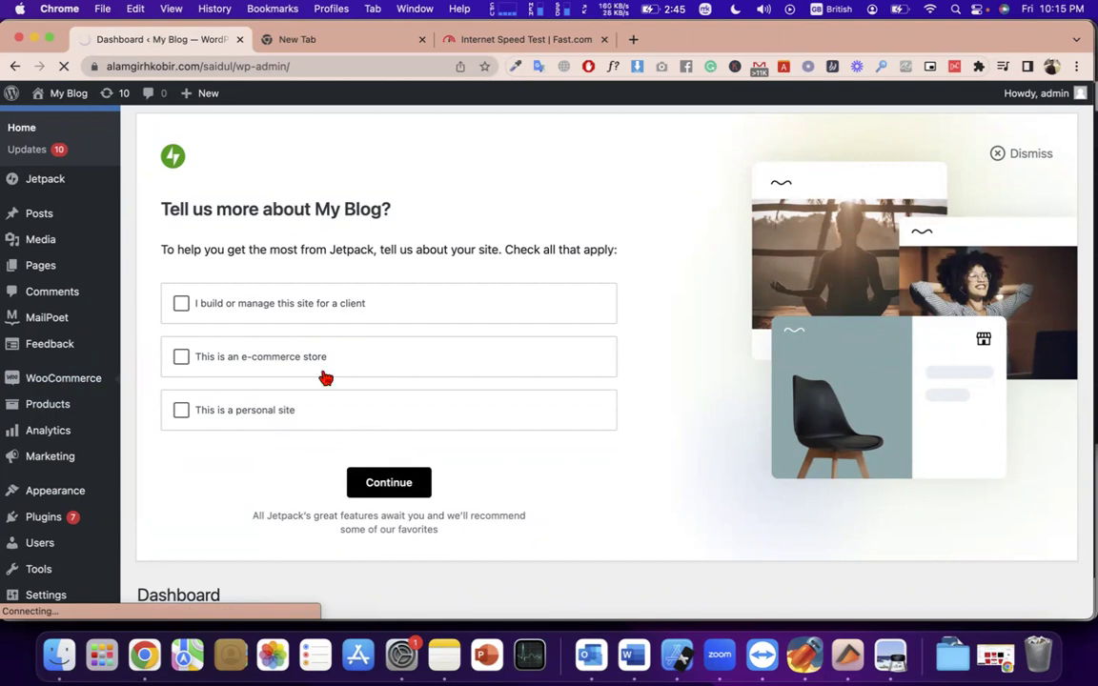
scroll(320, 358, down, 1)
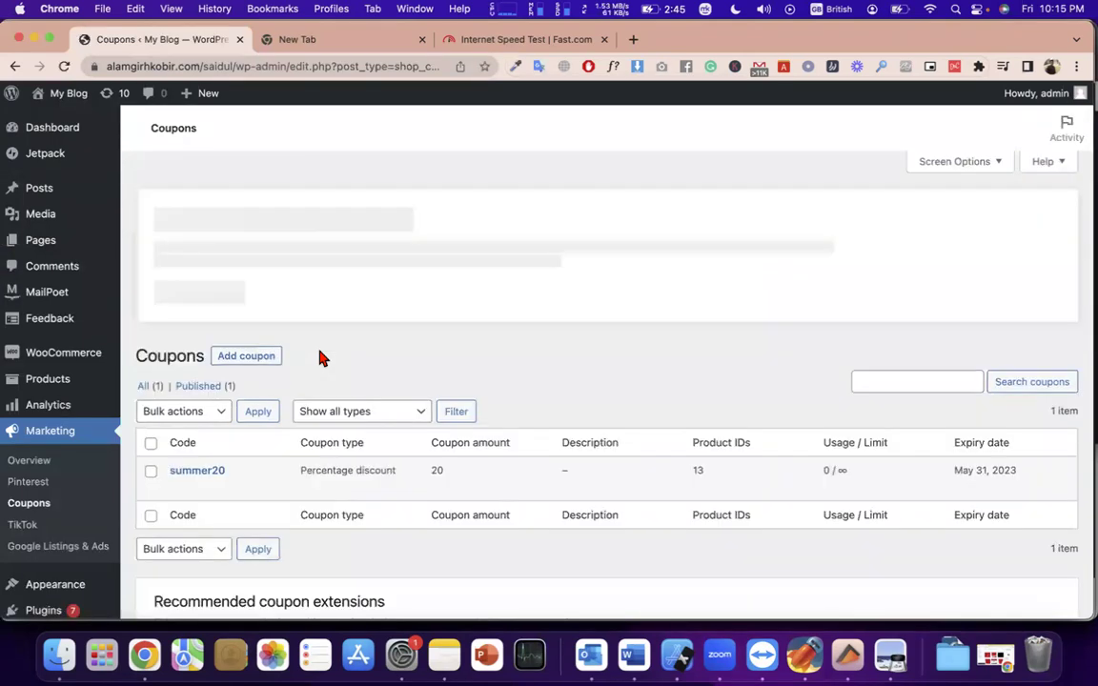
scroll(319, 357, down, 1)
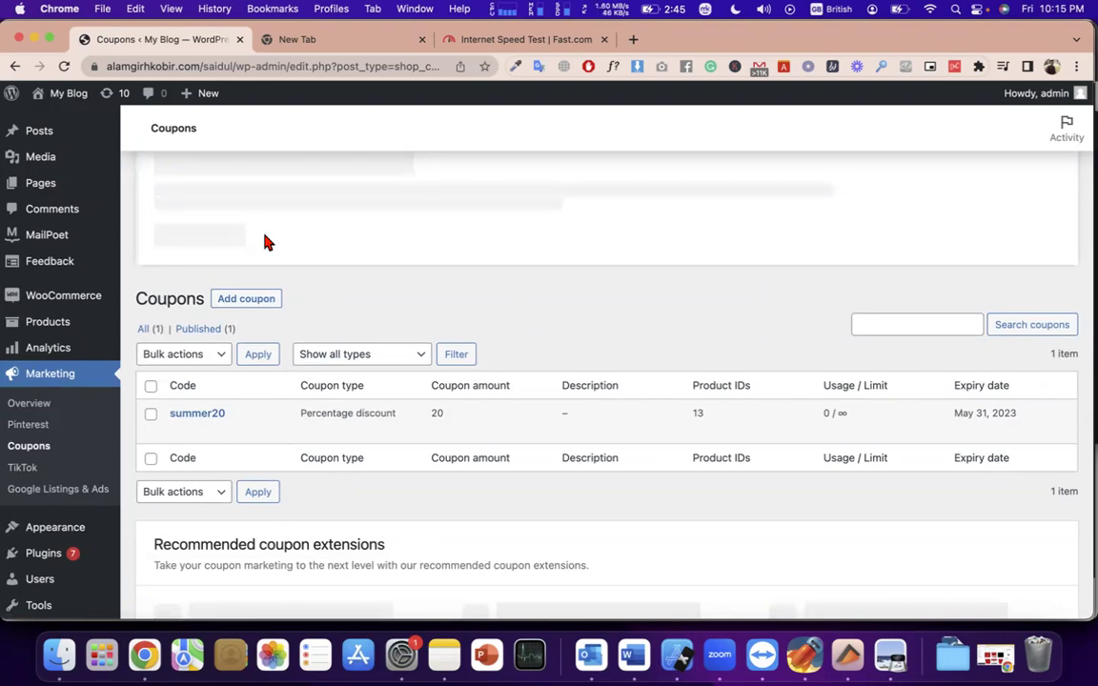
click(255, 297)
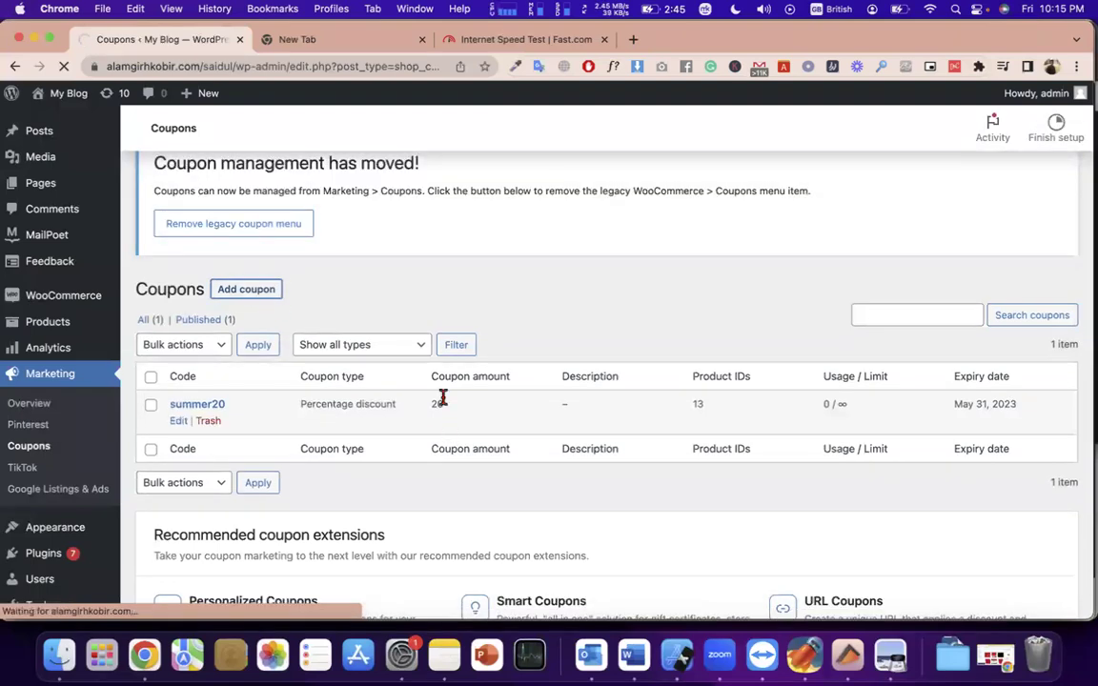
triple_click(356, 404)
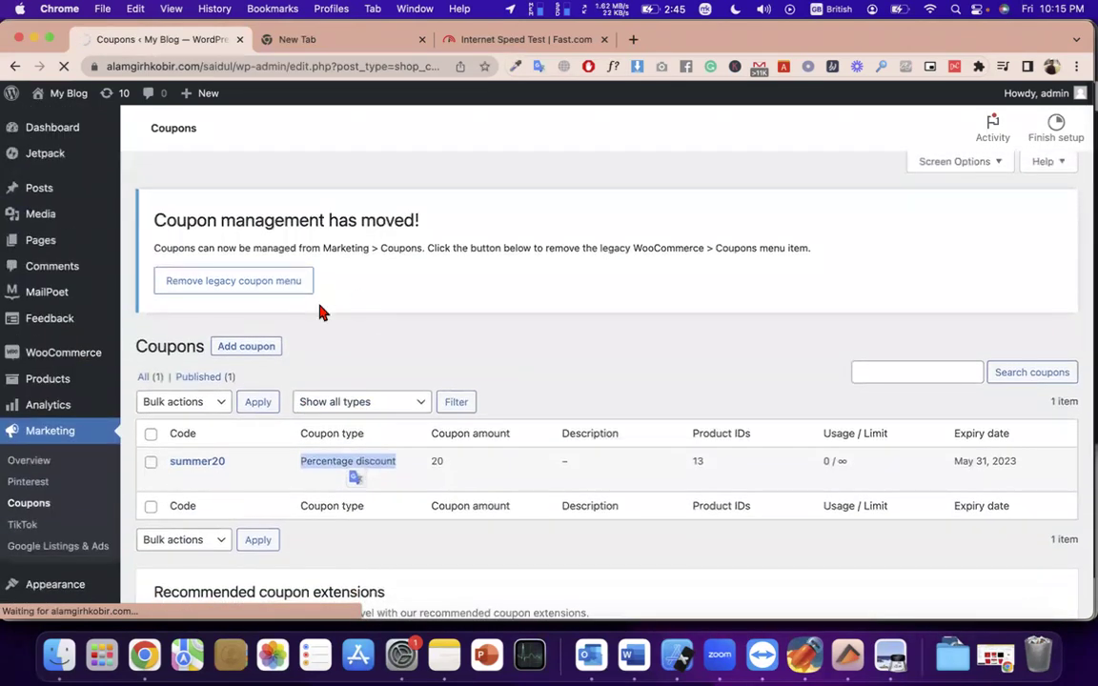
triple_click(295, 220)
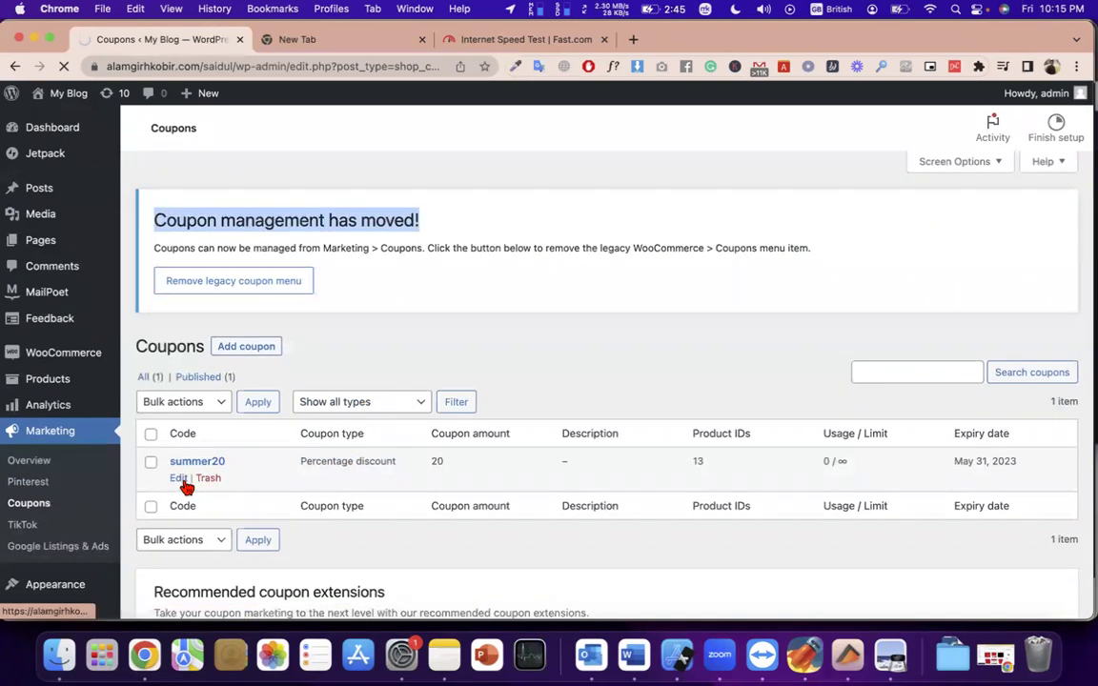
Step: Open the existing summer20 coupon for editing, checking the internet speed result while the page loads
click(181, 480)
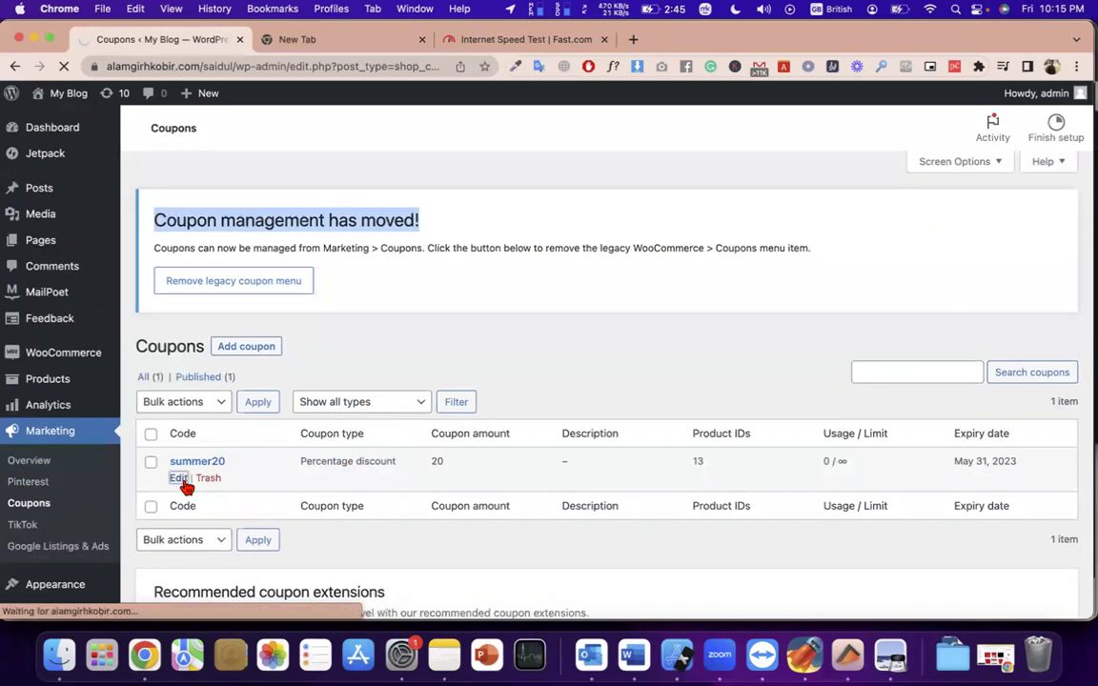
triple_click(355, 461)
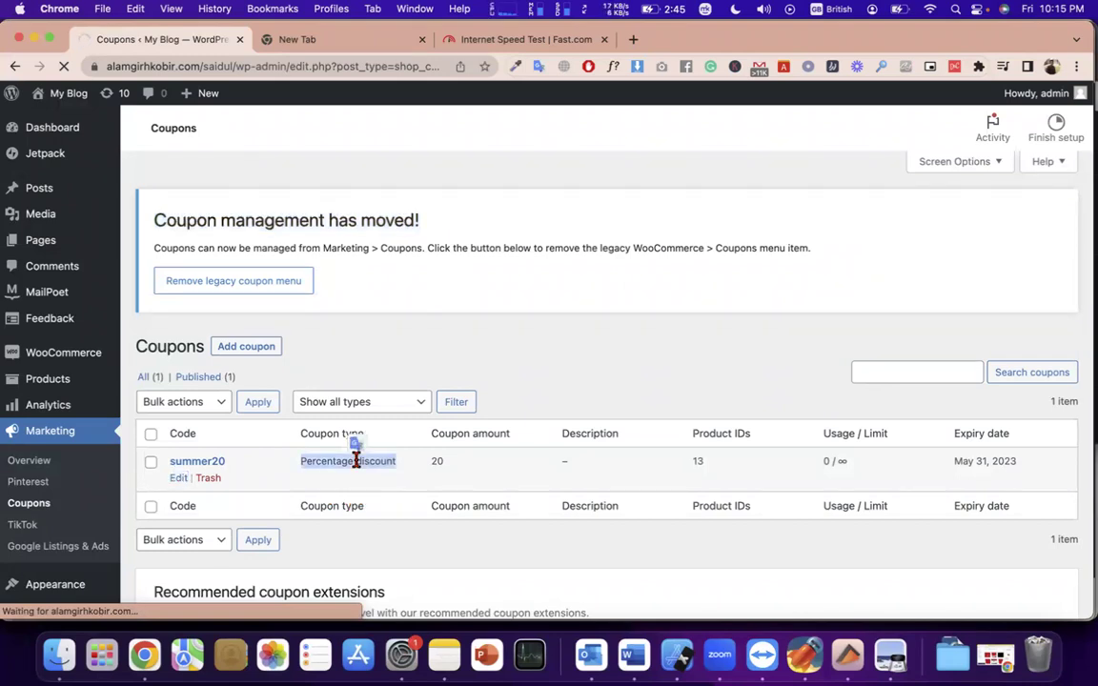
triple_click(309, 248)
click(310, 248)
triple_click(309, 248)
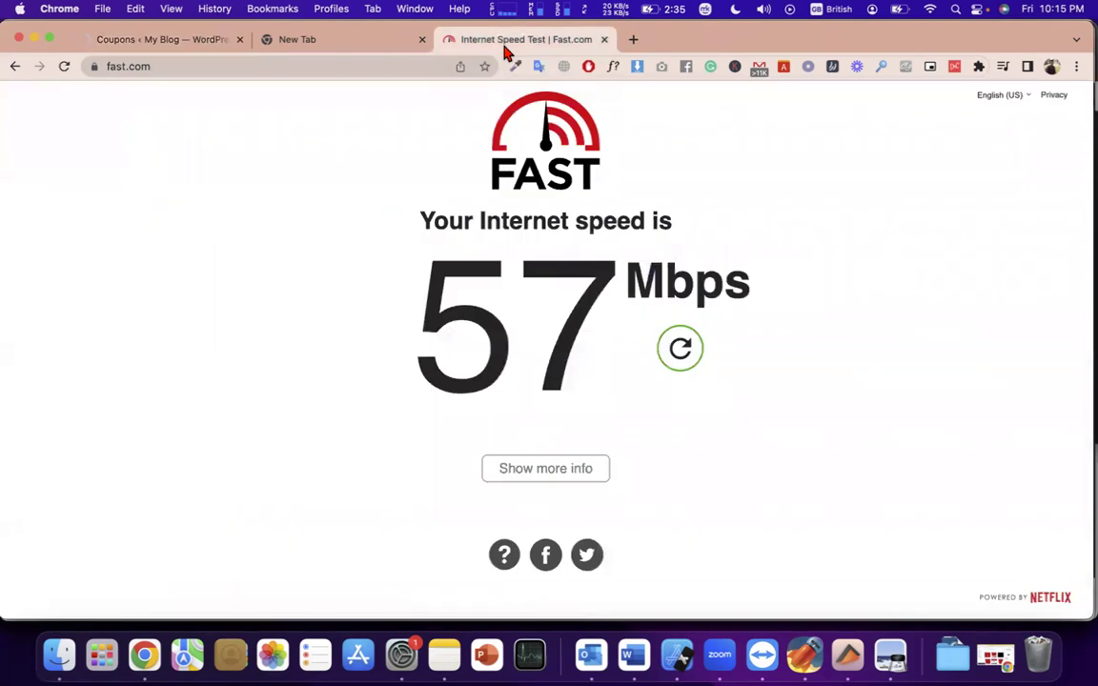
click(505, 42)
click(202, 43)
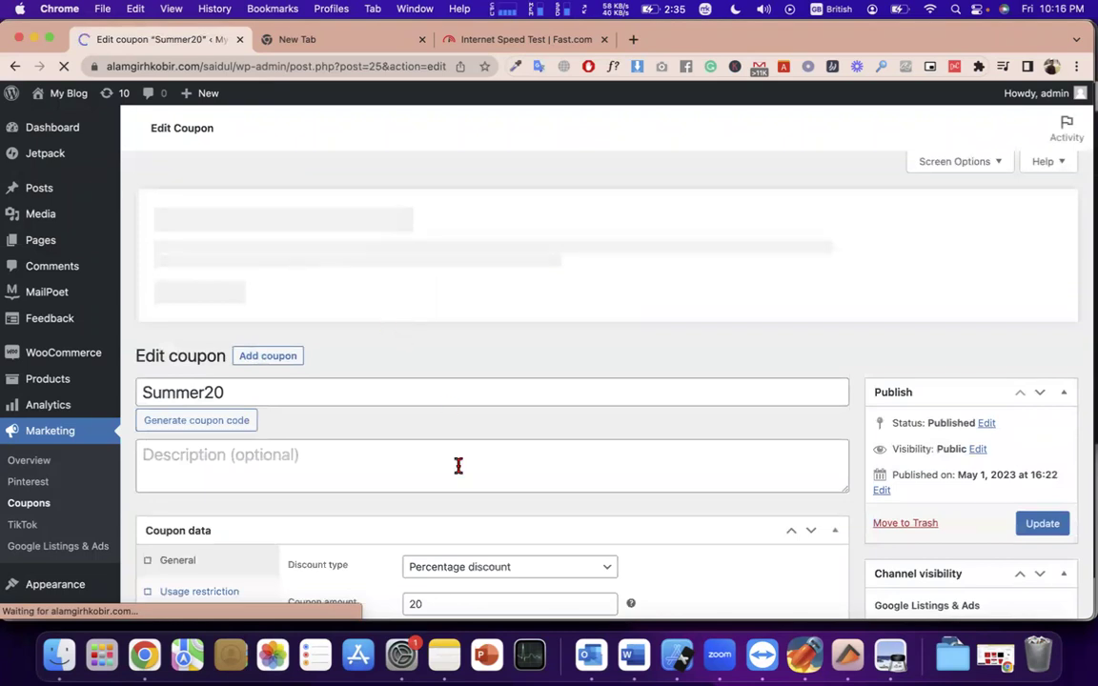
Step: Cut the Summer20 code from the coupon and generate a random coupon code in its place
scroll(459, 465, down, 2)
double_click(233, 303)
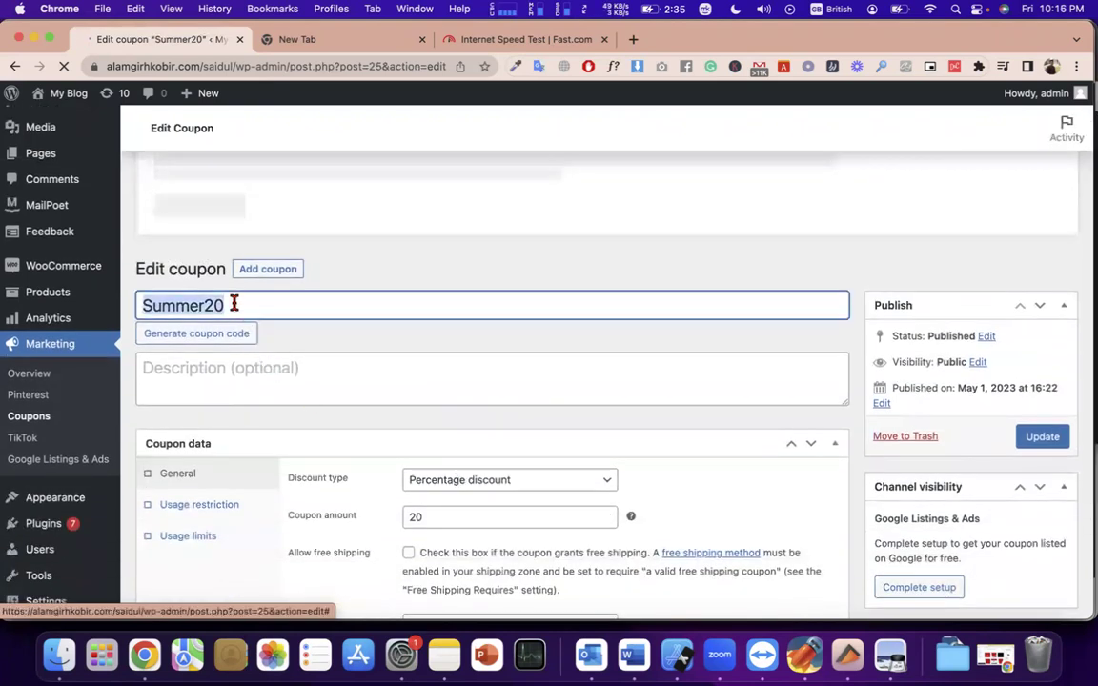
key(super+x)
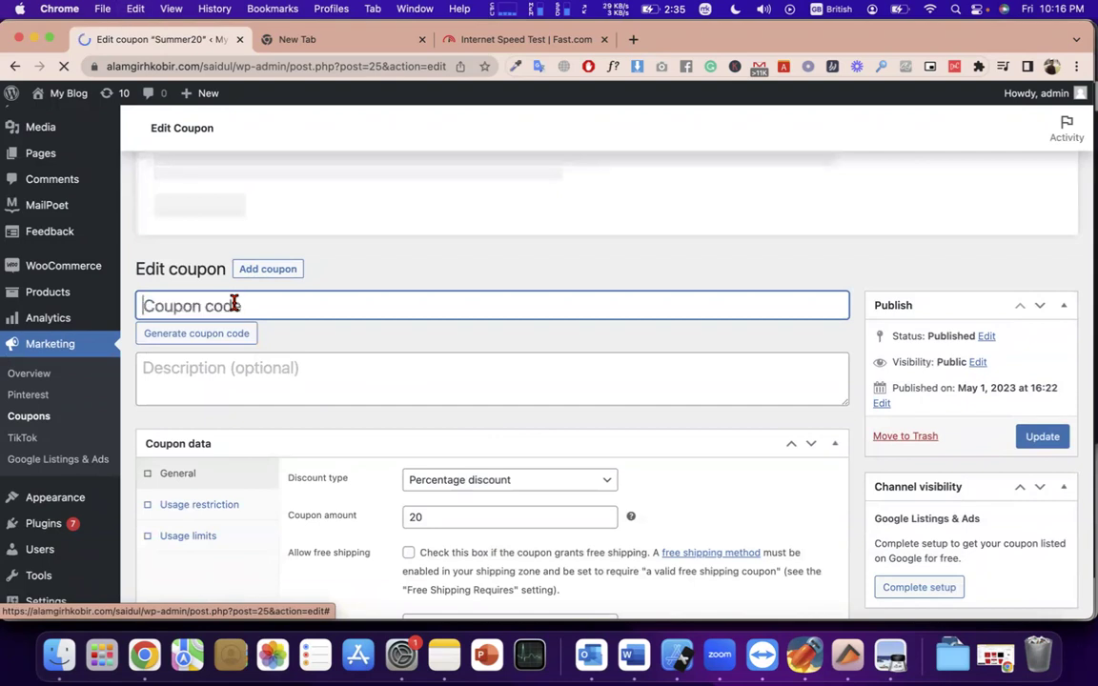
click(228, 332)
click(227, 333)
click(227, 333)
click(227, 332)
click(227, 333)
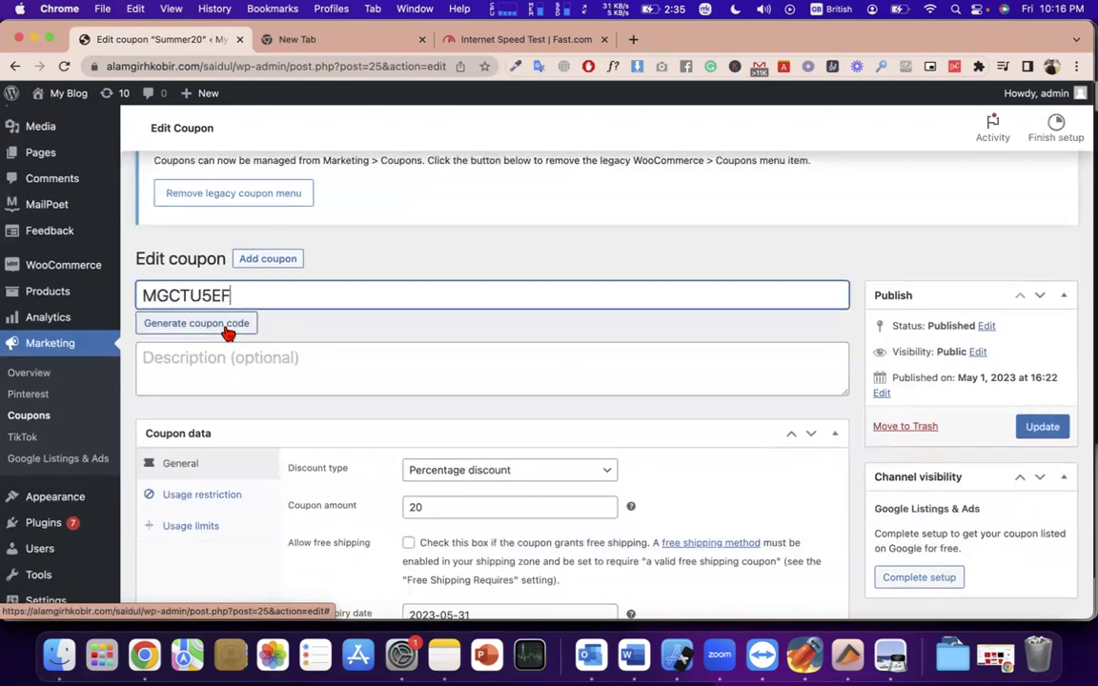
Step: Replace the generated coupon code with Summer20 again
double_click(200, 283)
key(super+v)
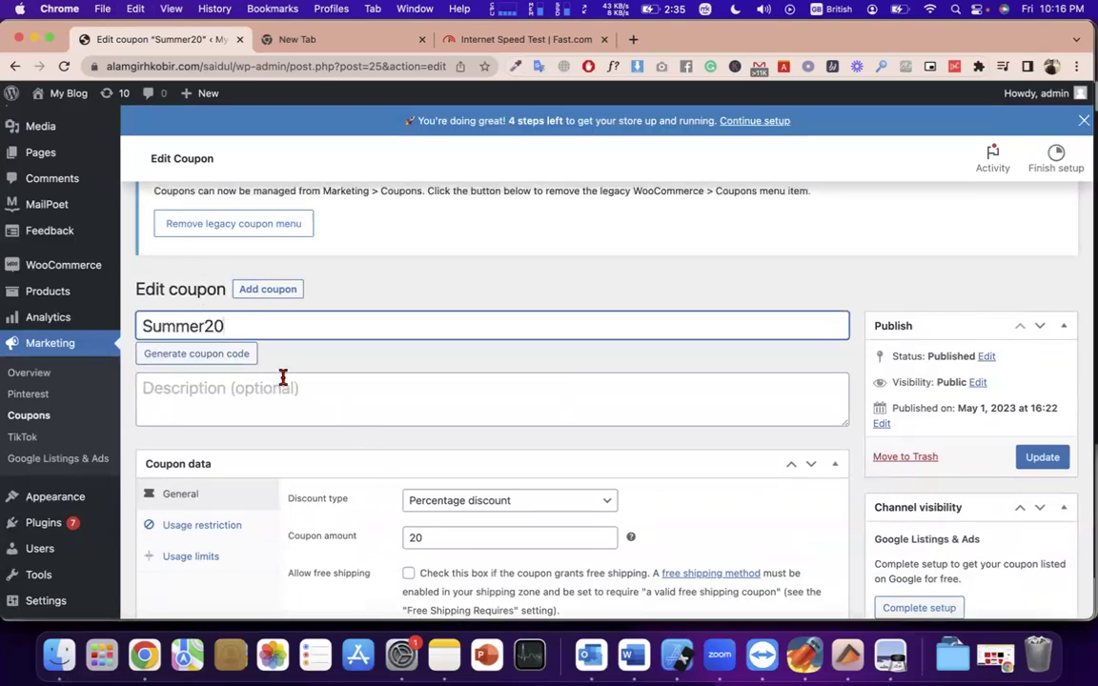
double_click(215, 326)
double_click(216, 326)
Step: Examine the coupon's optional description field and its code
scroll(259, 391, down, 1)
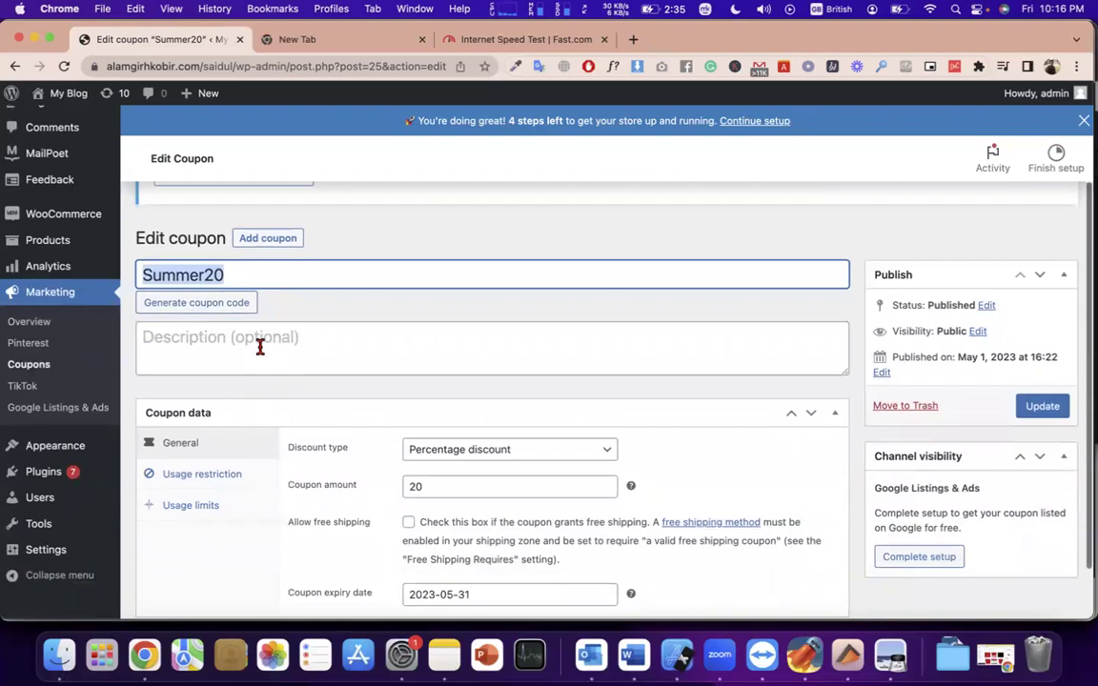
click(238, 343)
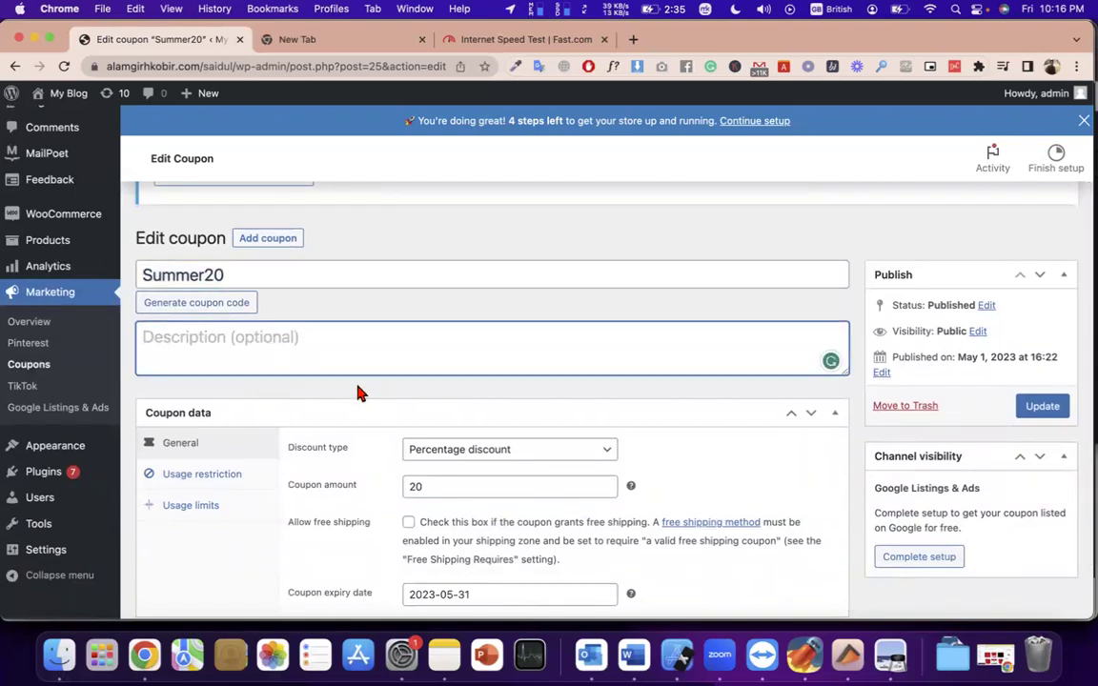
click(851, 385)
double_click(256, 274)
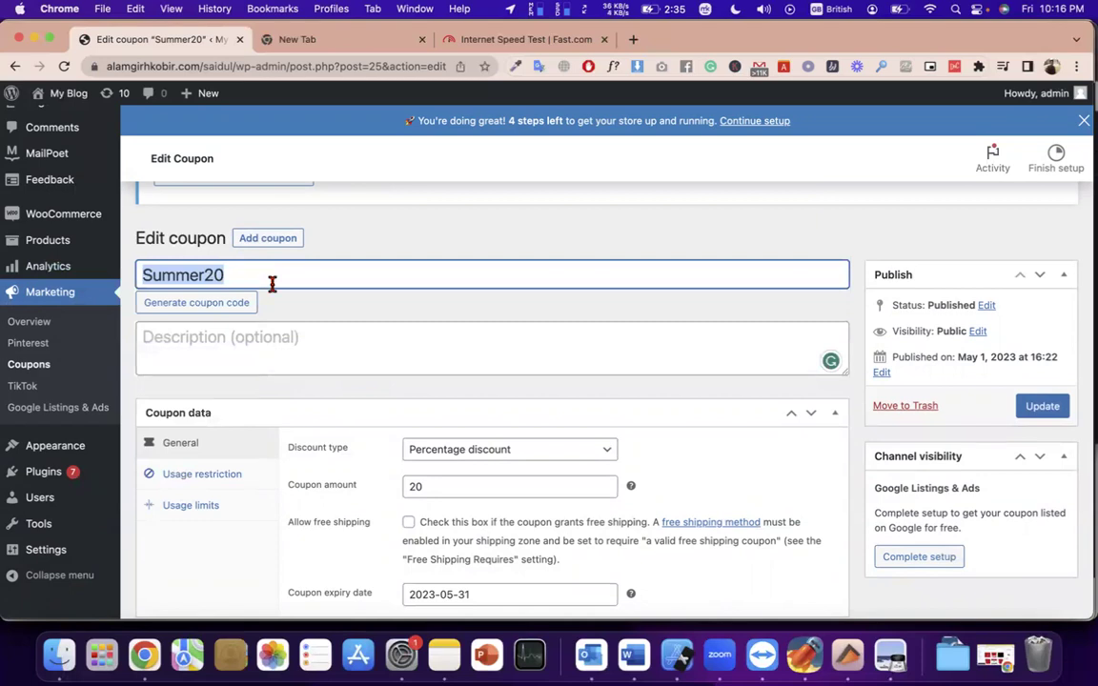
Step: Review the discount type options in the coupon data and choose Percentage discount
scroll(421, 398, down, 2)
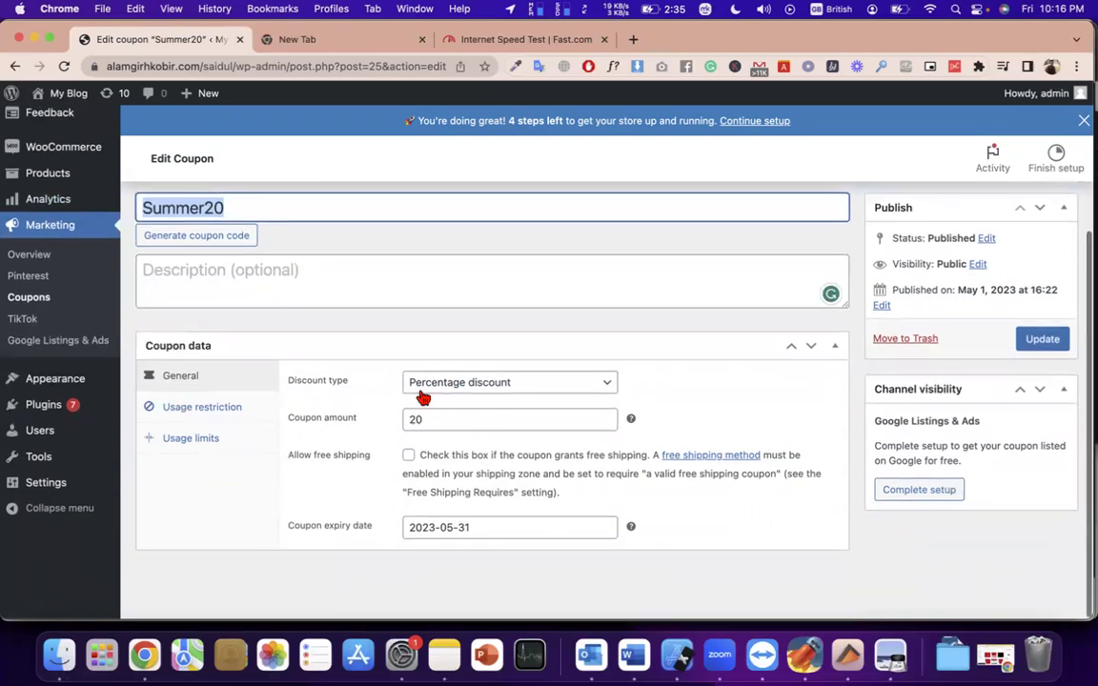
click(481, 385)
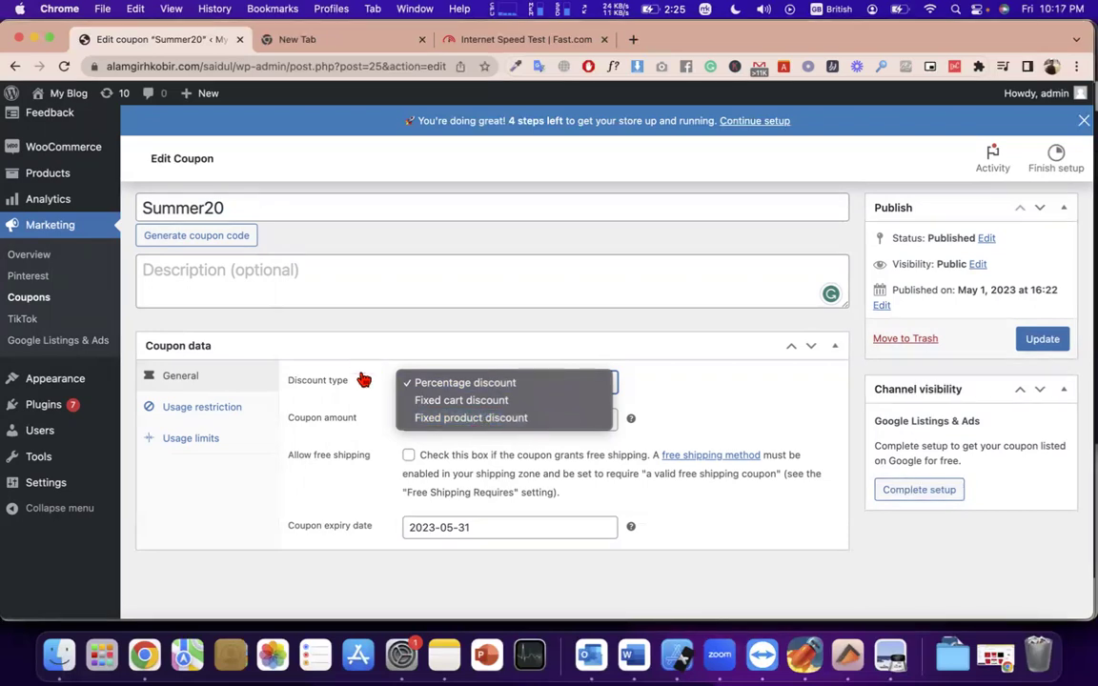
click(436, 385)
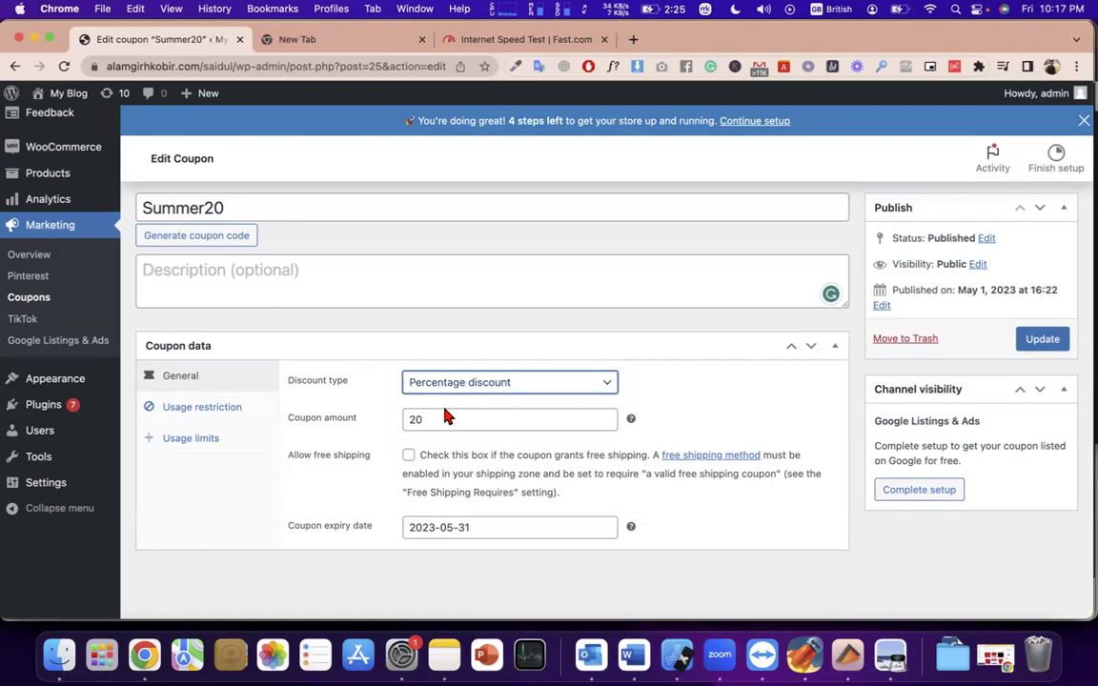
Step: Check the coupon amount and pick 31 May 2023 as the coupon expiry date
double_click(445, 418)
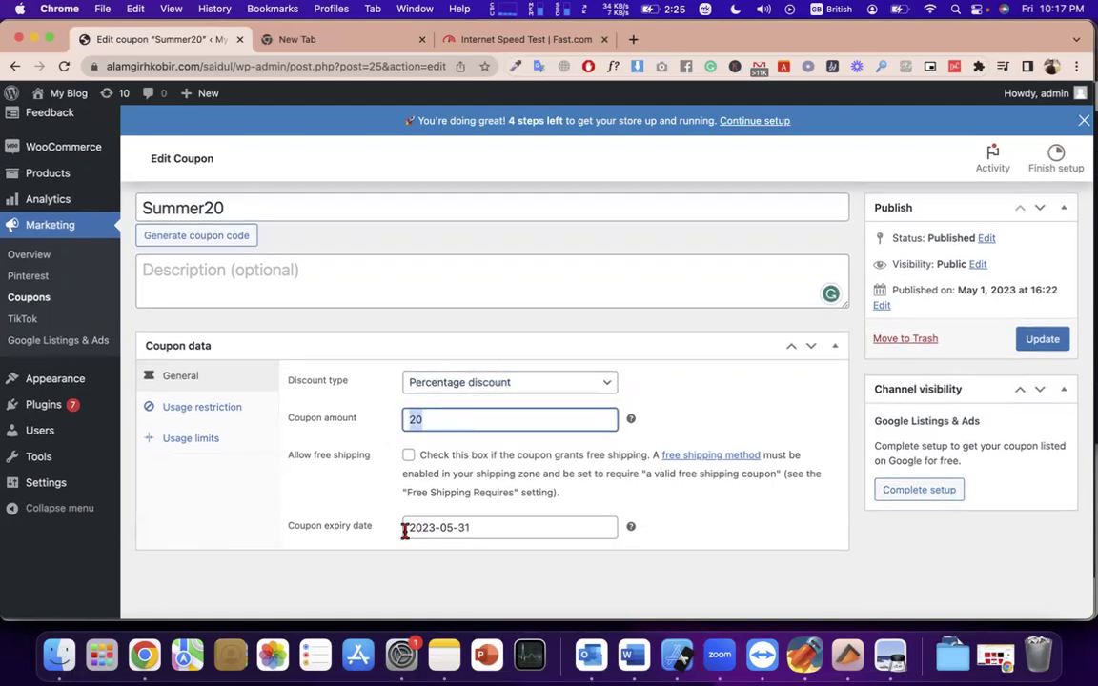
click(443, 527)
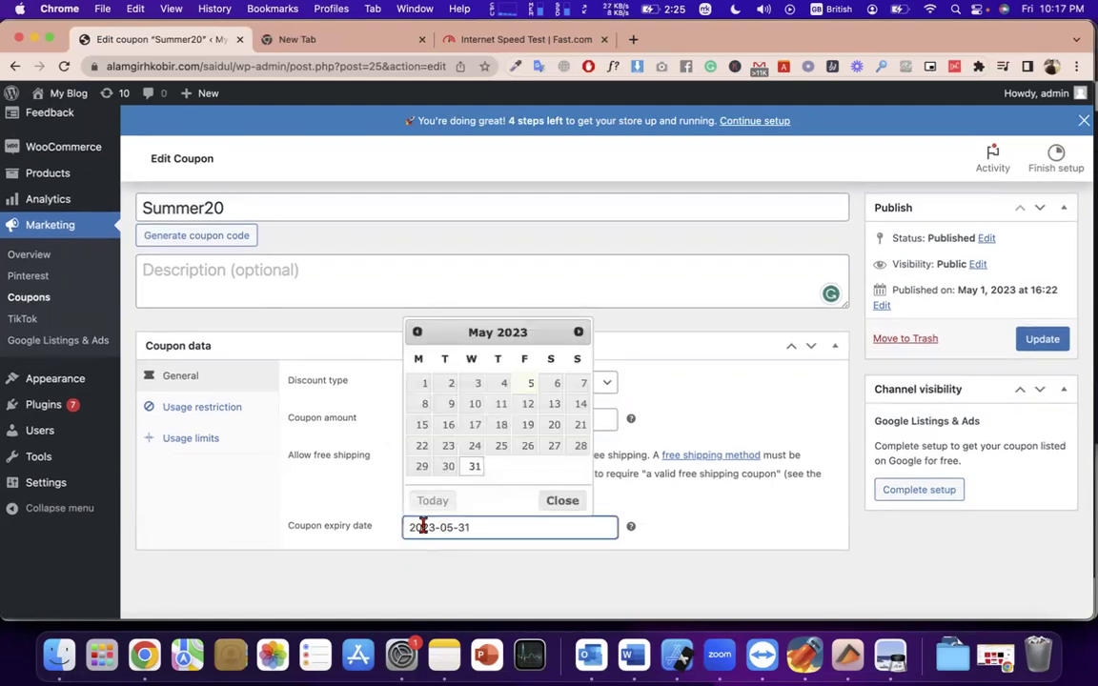
click(473, 468)
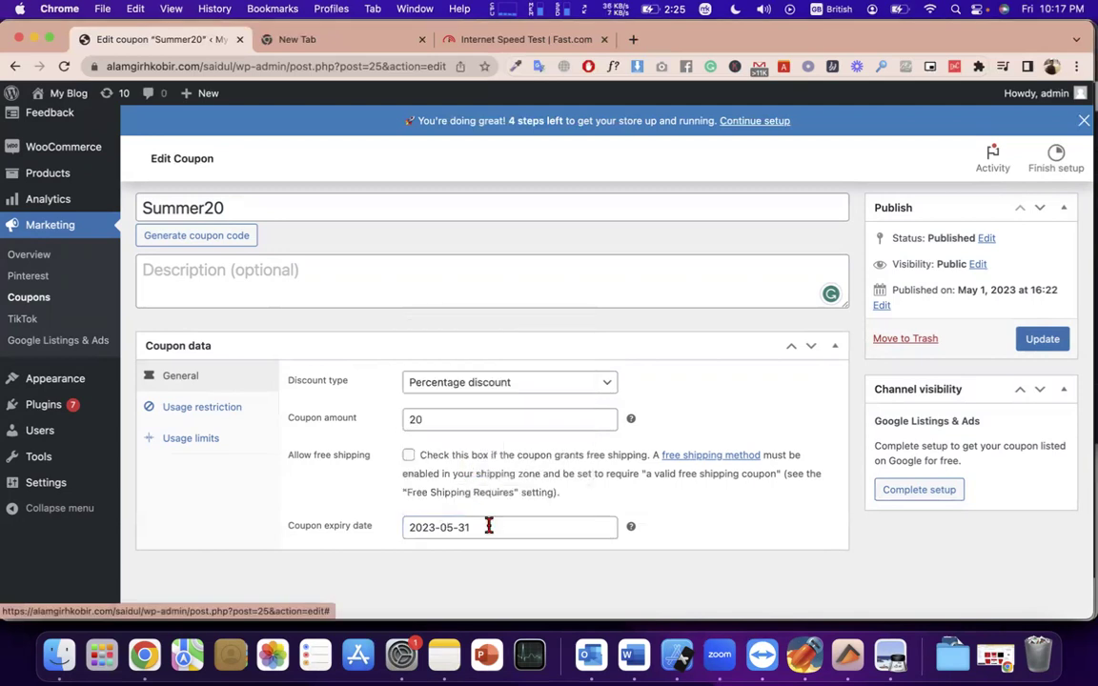
Step: Open the coupon's usage restrictions and examine the minimum and maximum spend against the coupon code
click(224, 410)
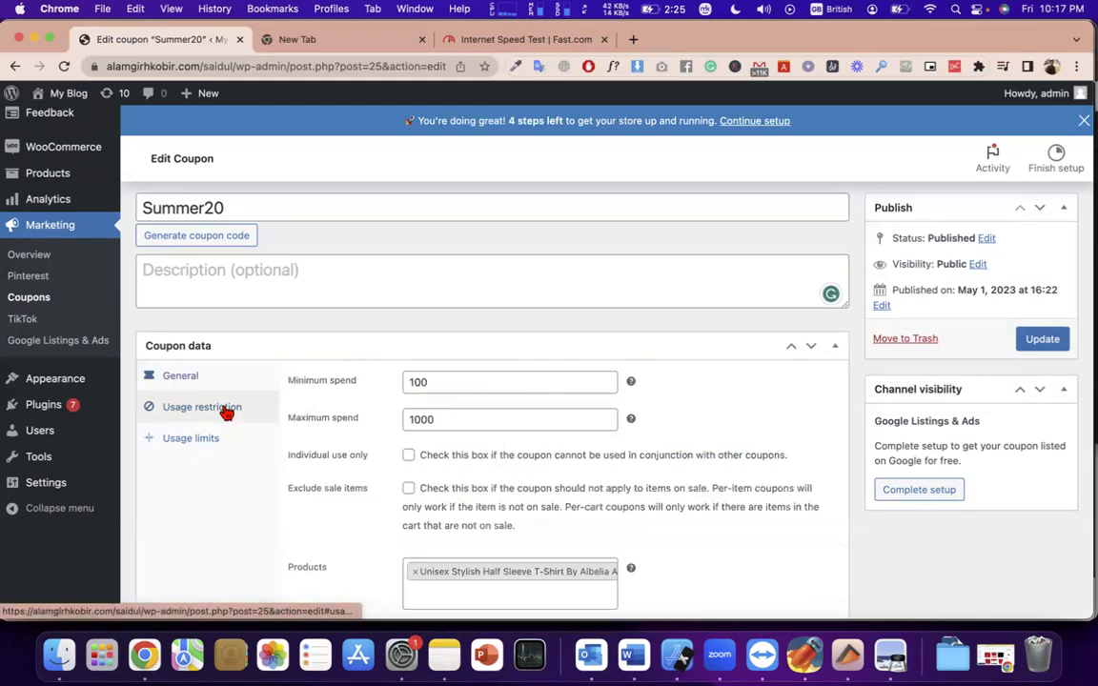
click(455, 386)
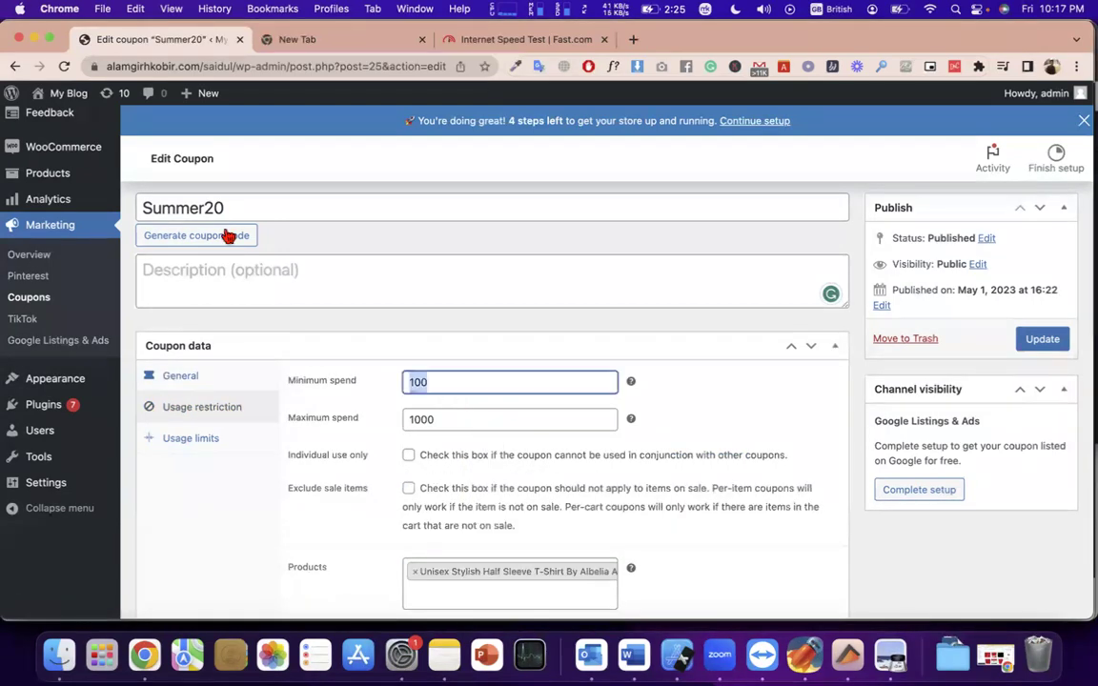
double_click(214, 210)
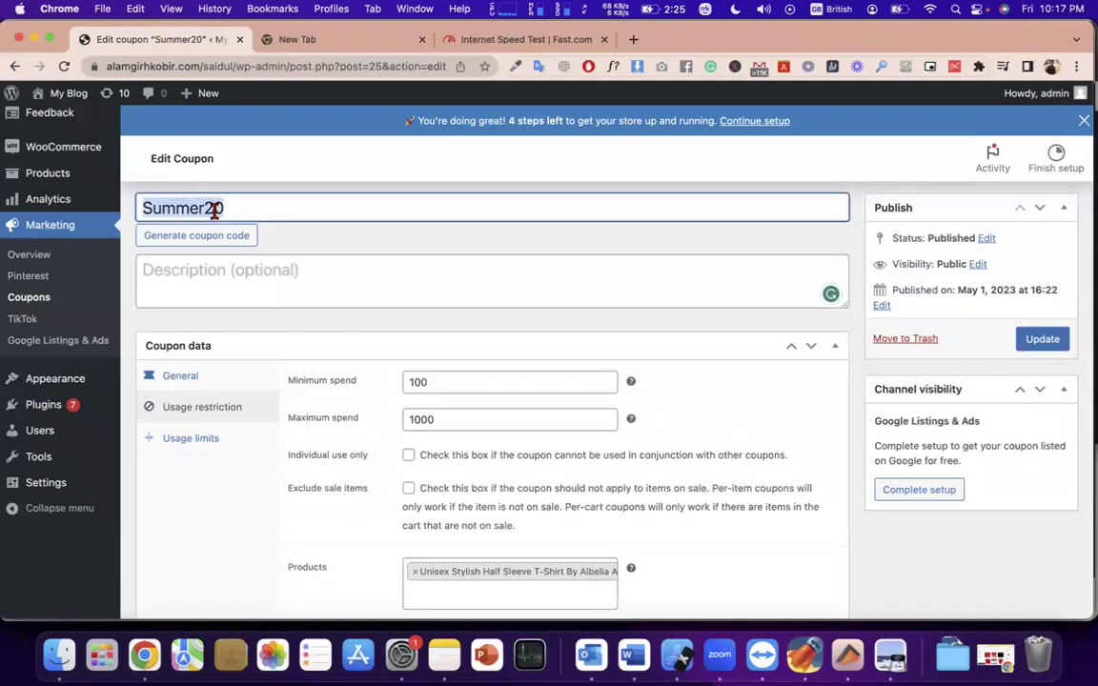
double_click(447, 382)
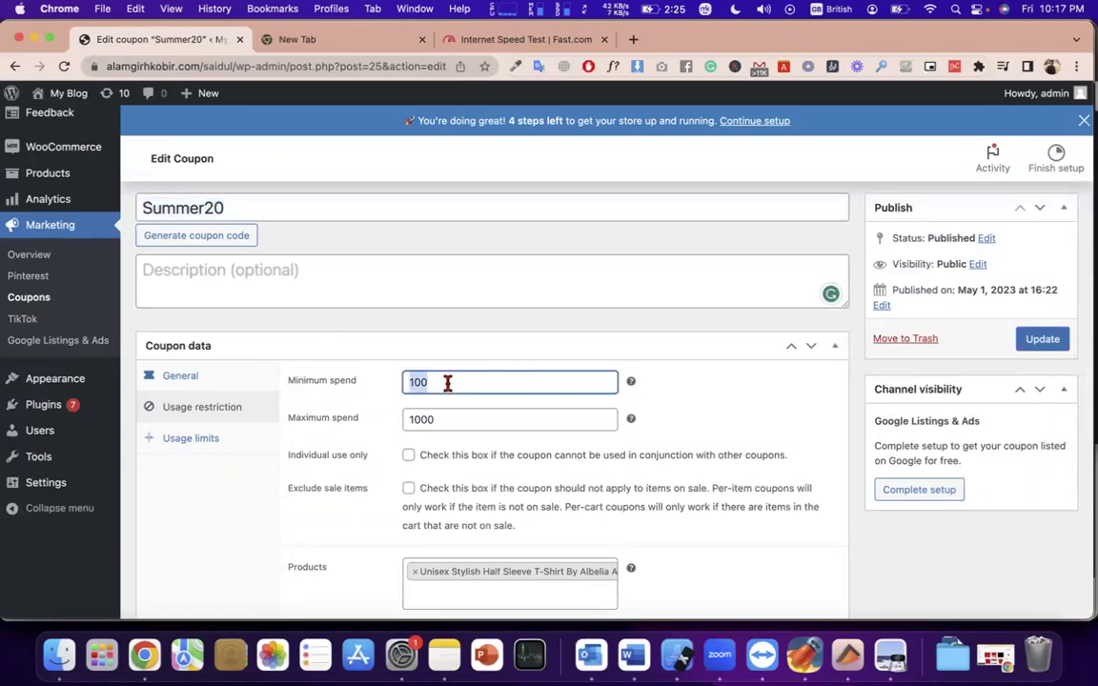
scroll(447, 382, down, 1)
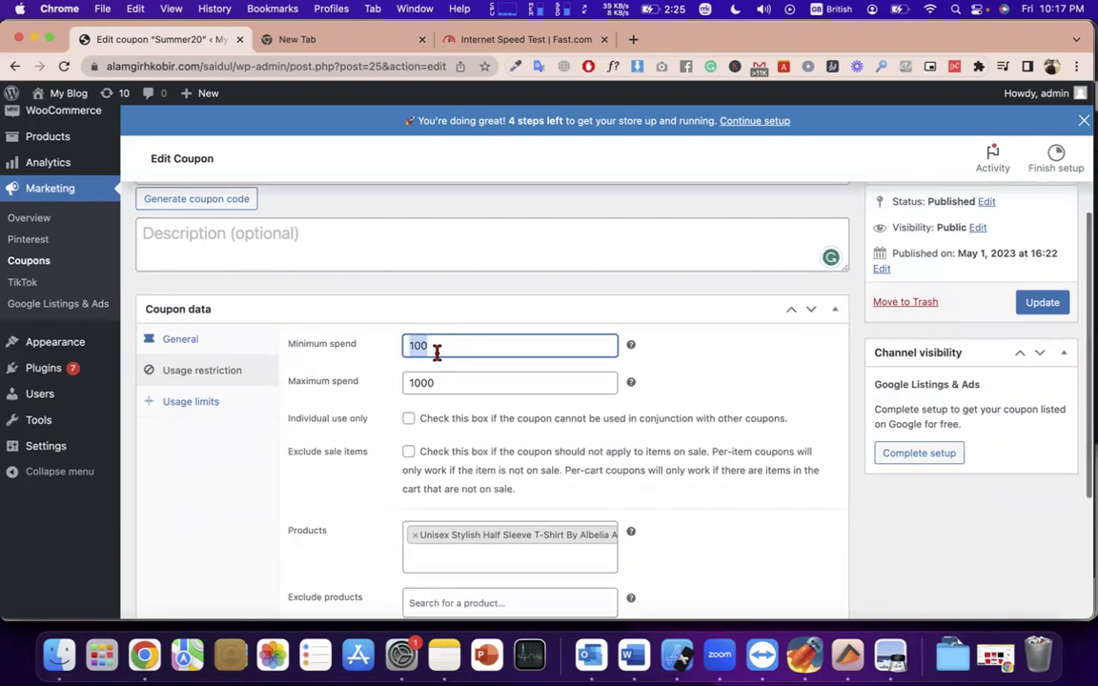
scroll(434, 351, down, 1)
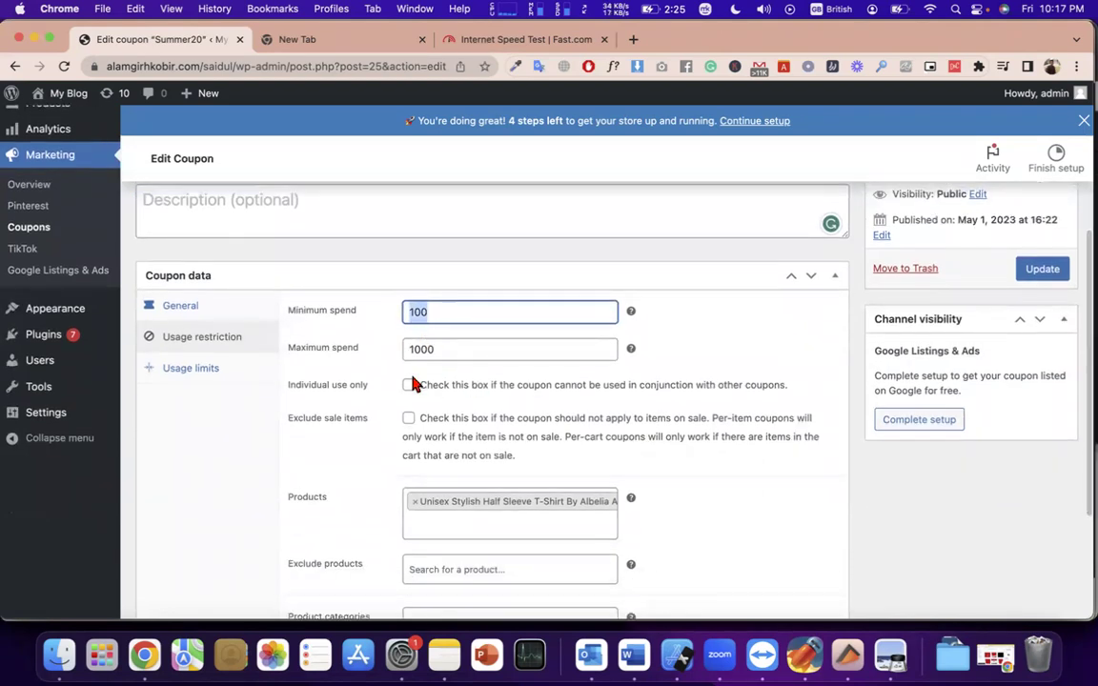
double_click(444, 349)
scroll(495, 448, down, 2)
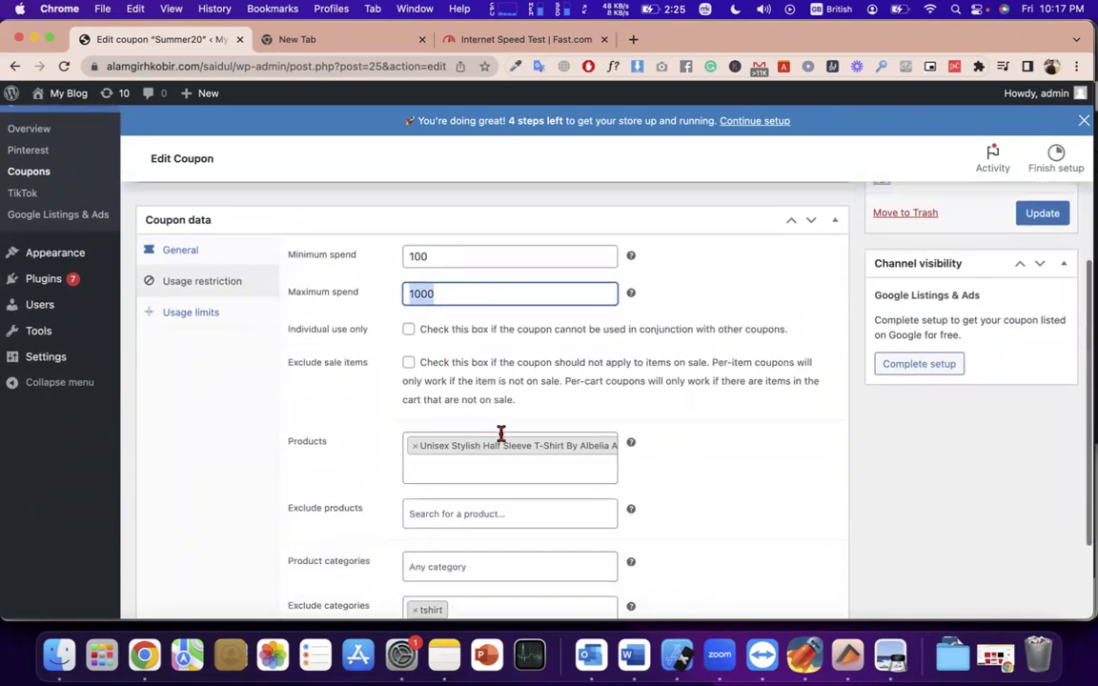
Step: Examine the Products and Exclude products search fields in the usage restrictions
scroll(486, 455, down, 1)
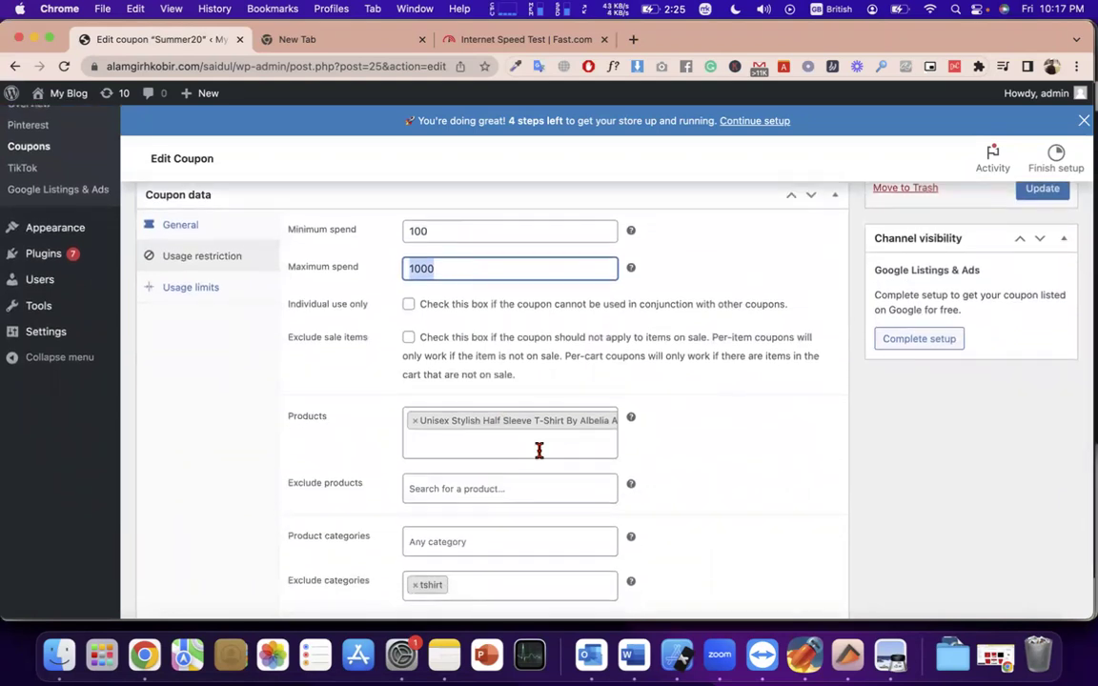
click(485, 450)
click(294, 407)
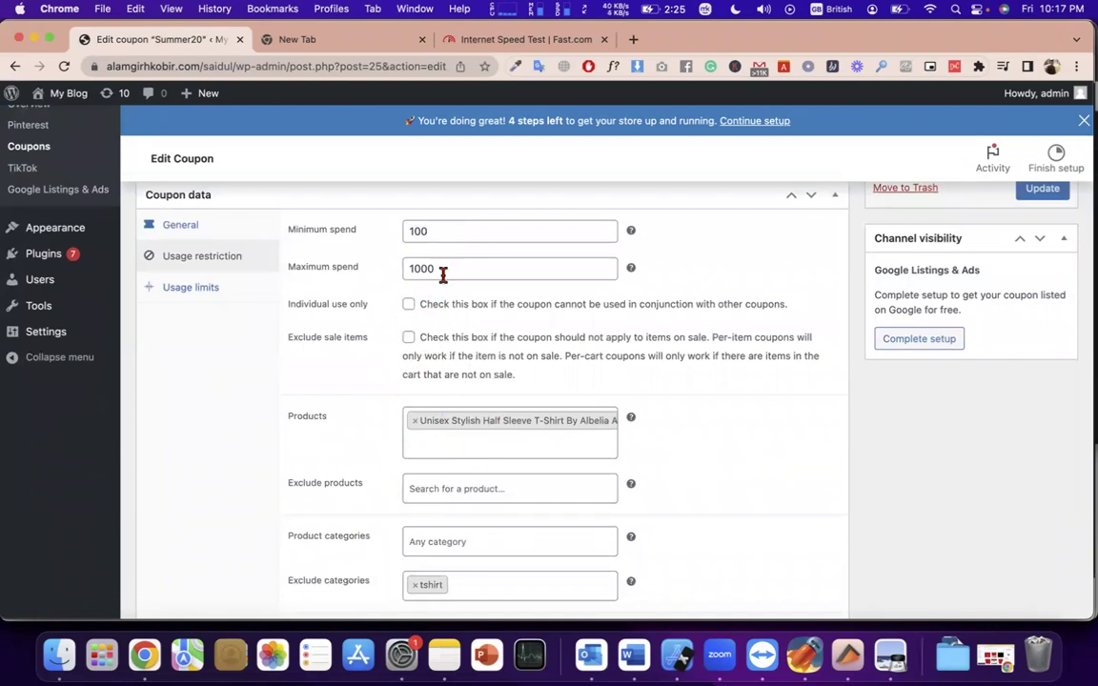
click(465, 438)
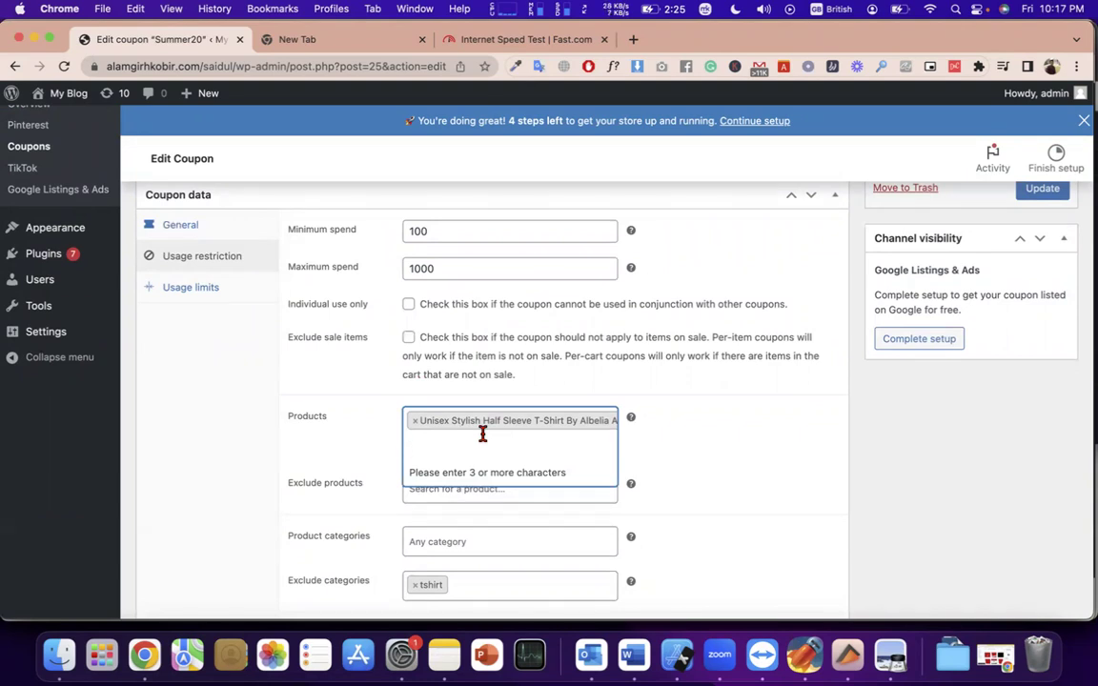
scroll(275, 490, down, 1)
click(452, 436)
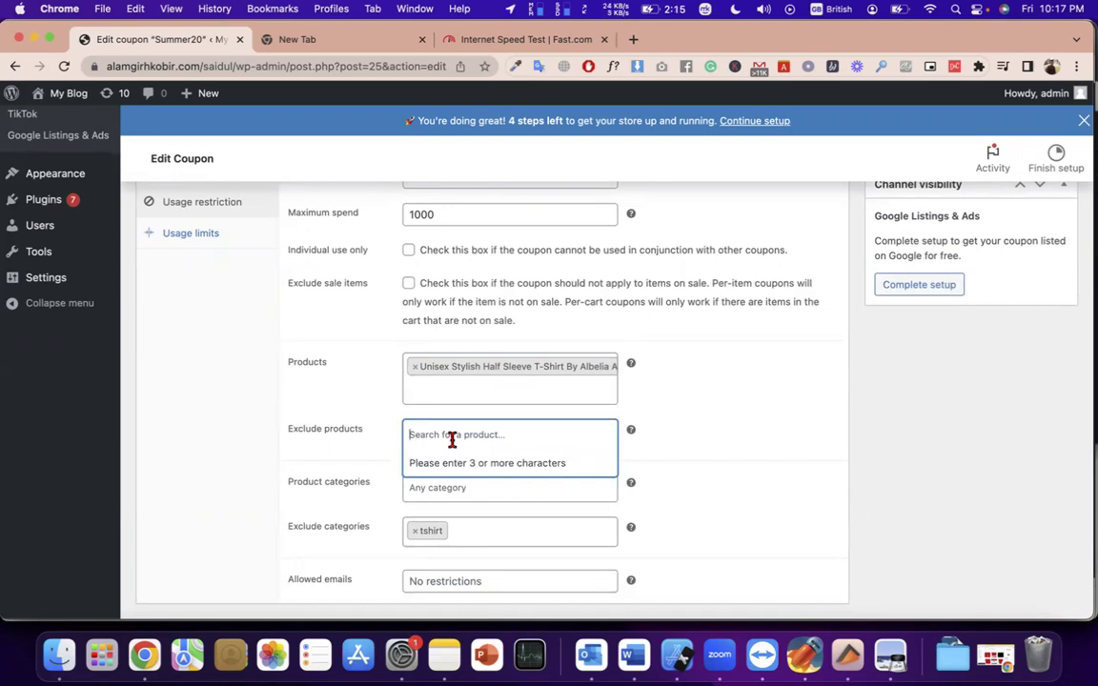
scroll(350, 461, down, 1)
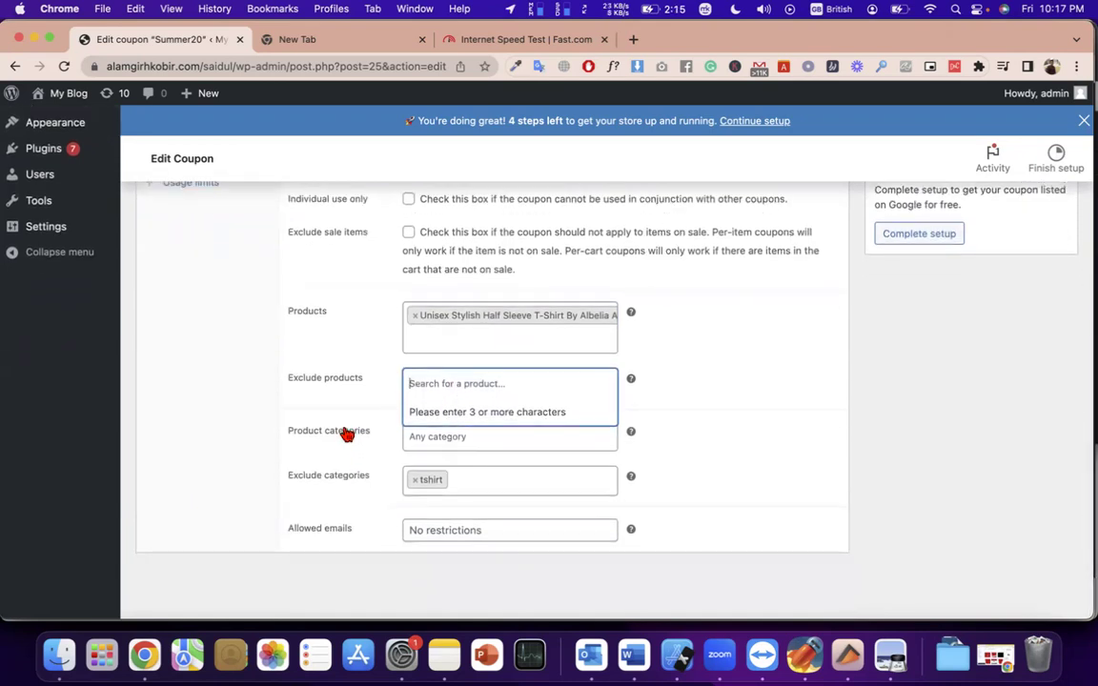
Step: Add Man Fashion to the product categories the coupon applies to
triple_click(346, 434)
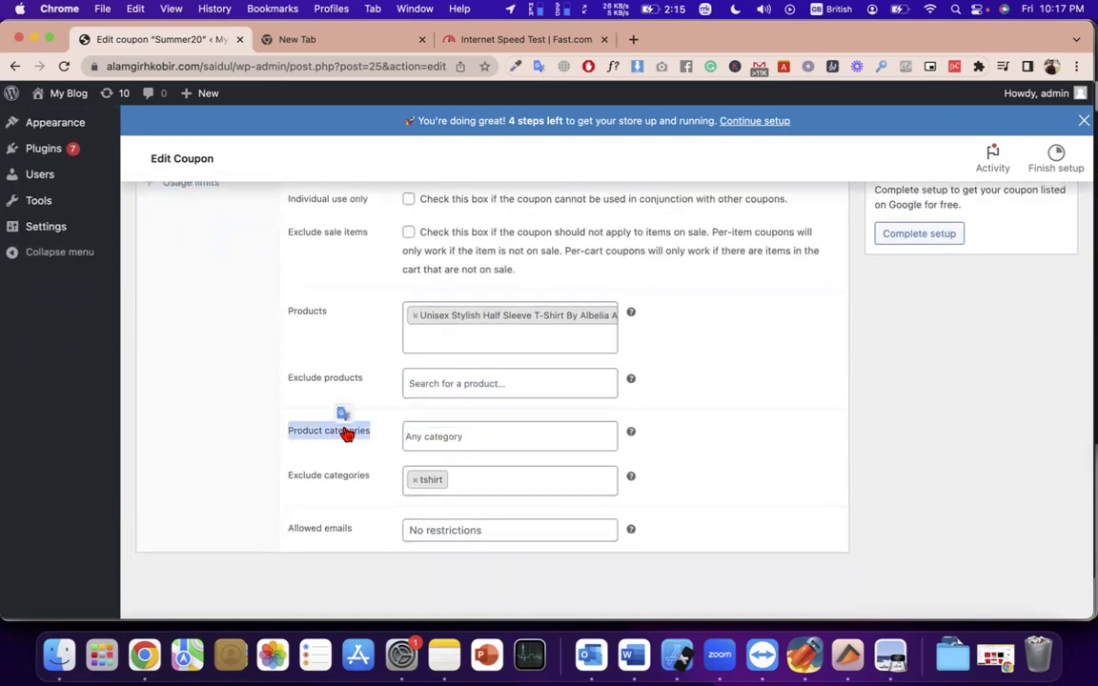
click(442, 437)
click(441, 437)
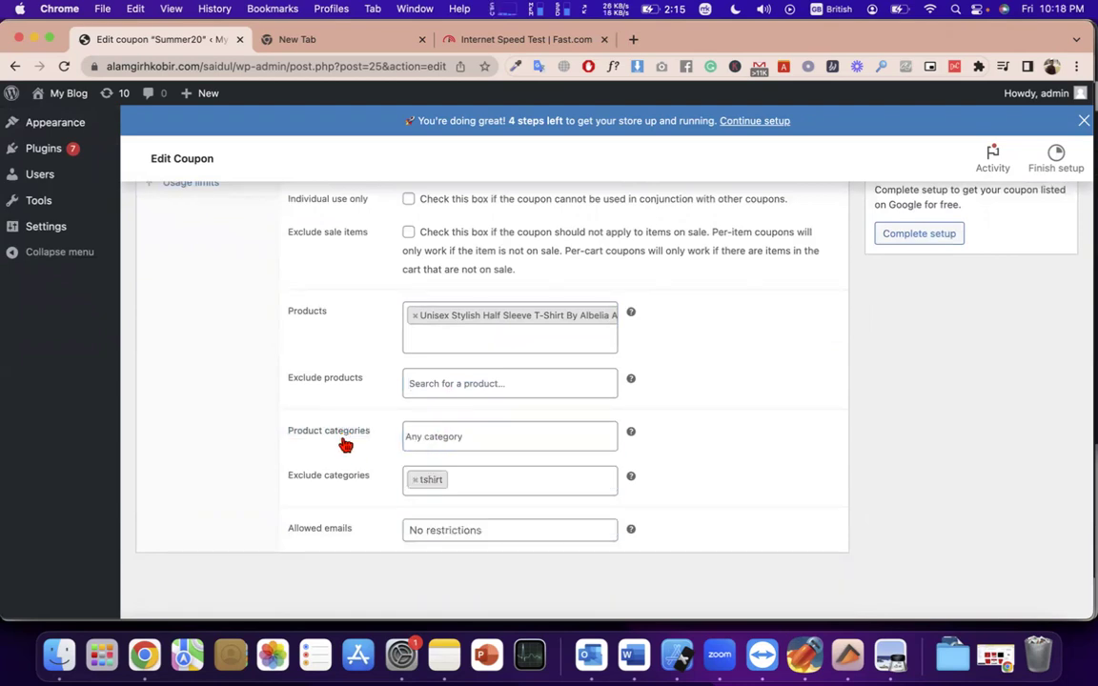
click(436, 435)
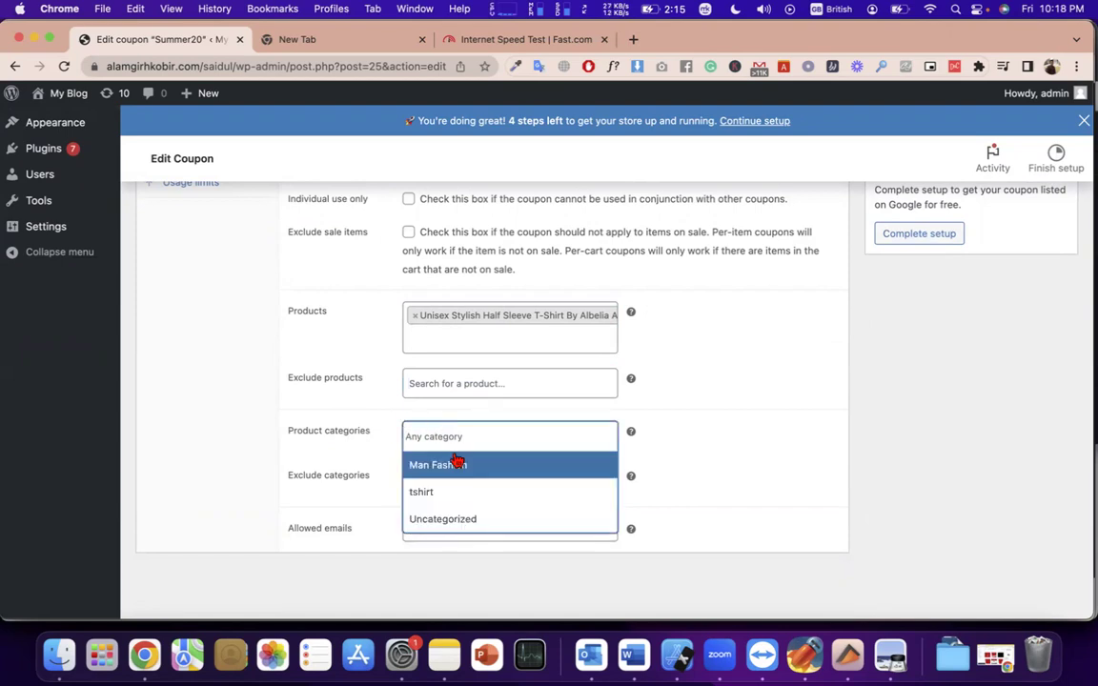
click(458, 463)
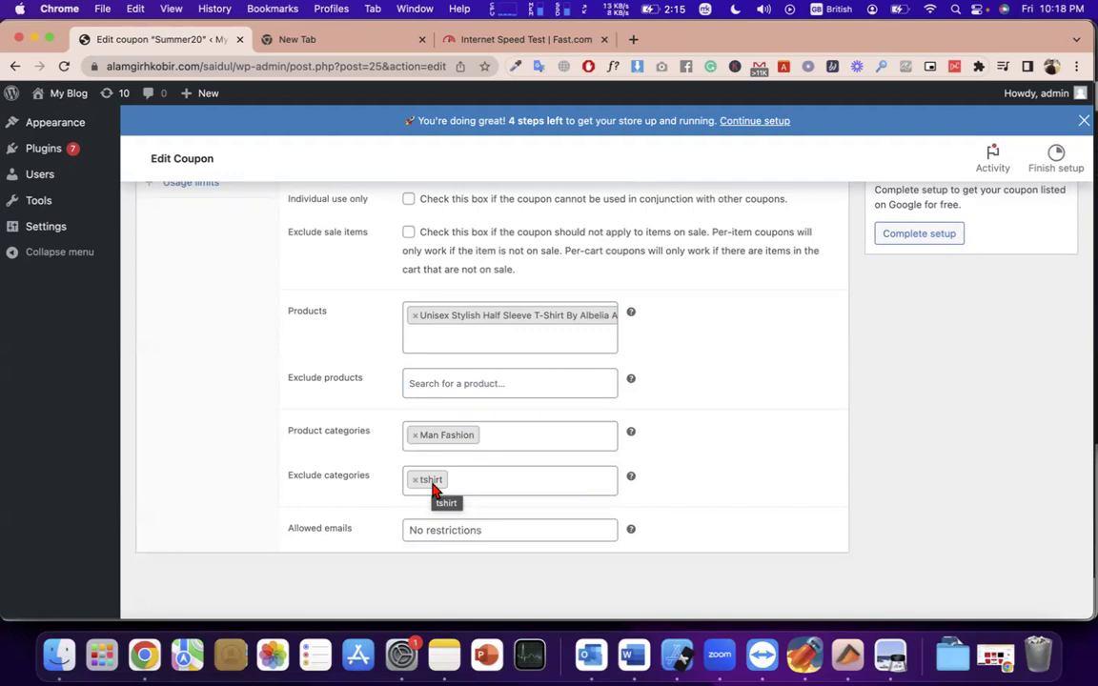
Step: Fill in the allowed emails restriction with the suggested e-mail address
click(441, 530)
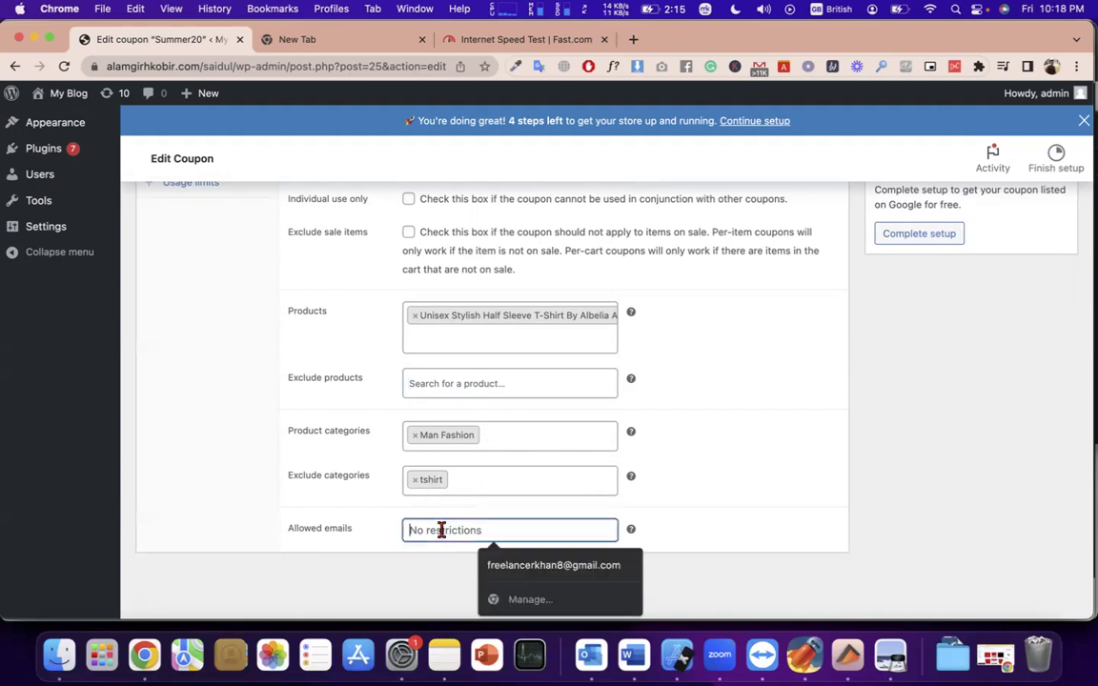
triple_click(336, 528)
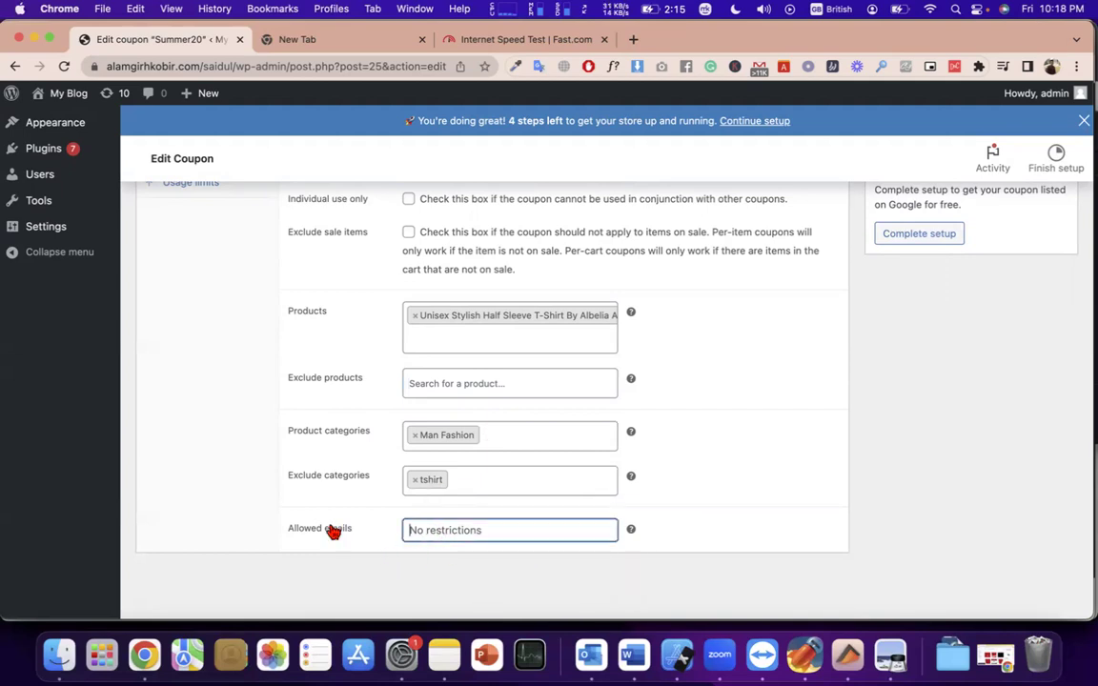
click(468, 532)
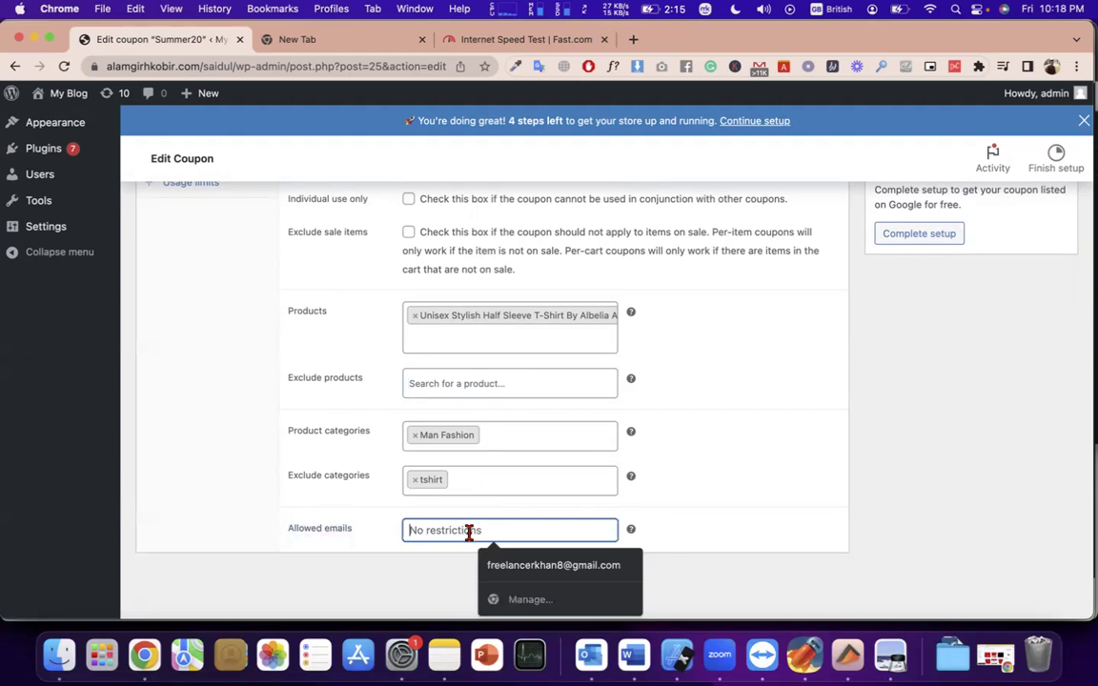
scroll(468, 530, up, 2)
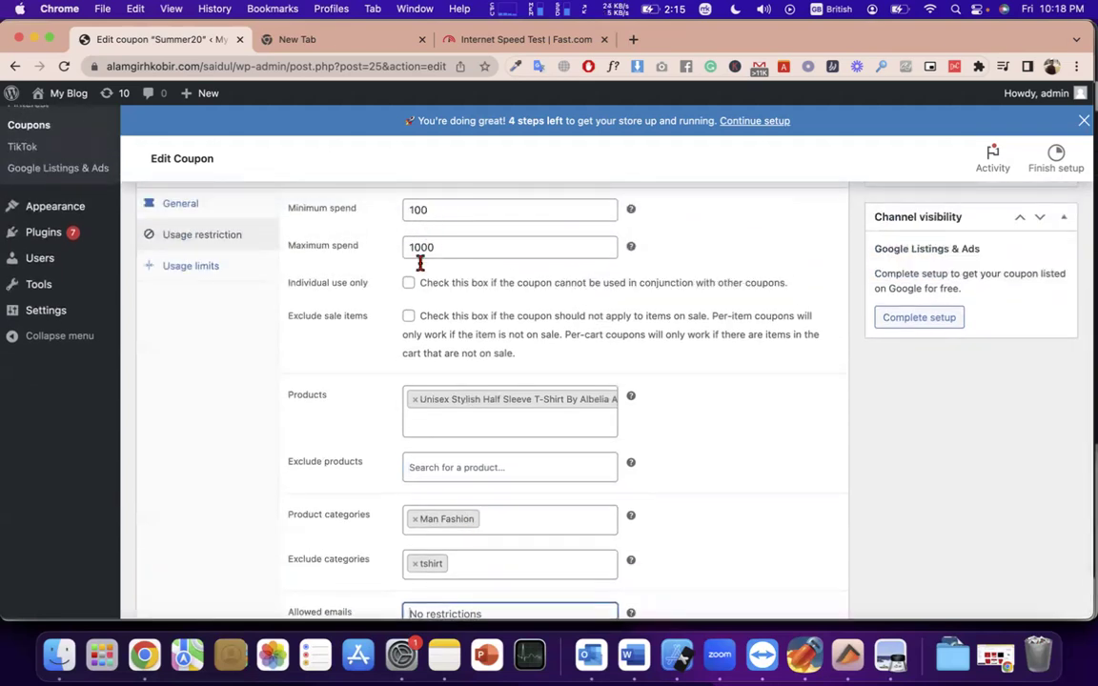
scroll(497, 443, down, 2)
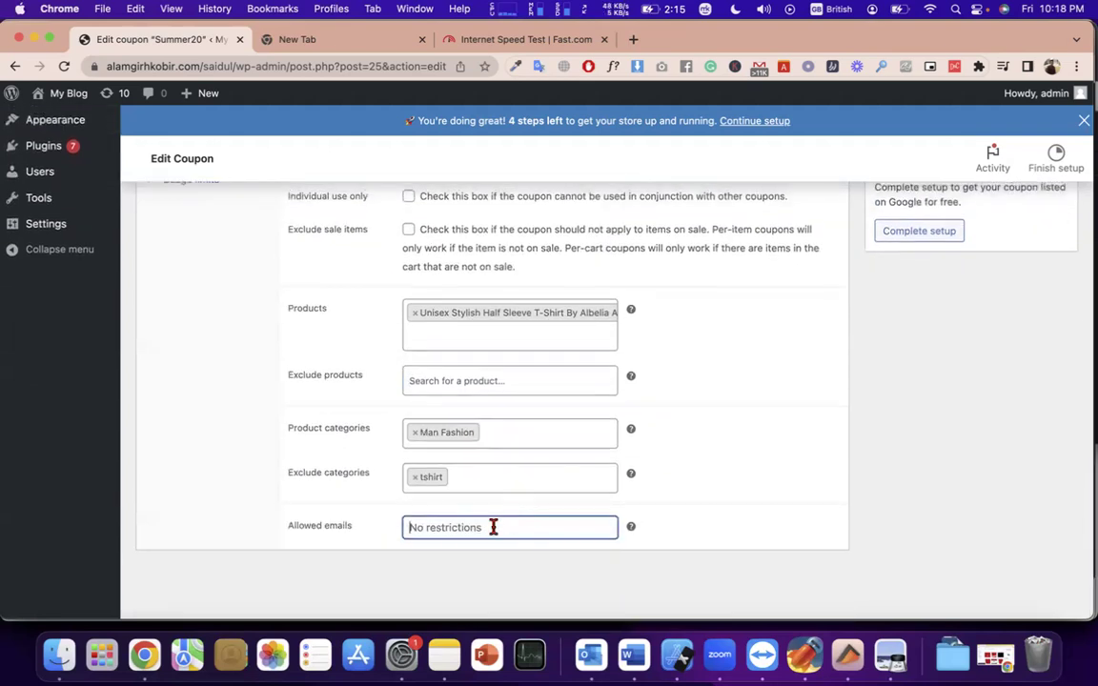
click(493, 527)
click(530, 563)
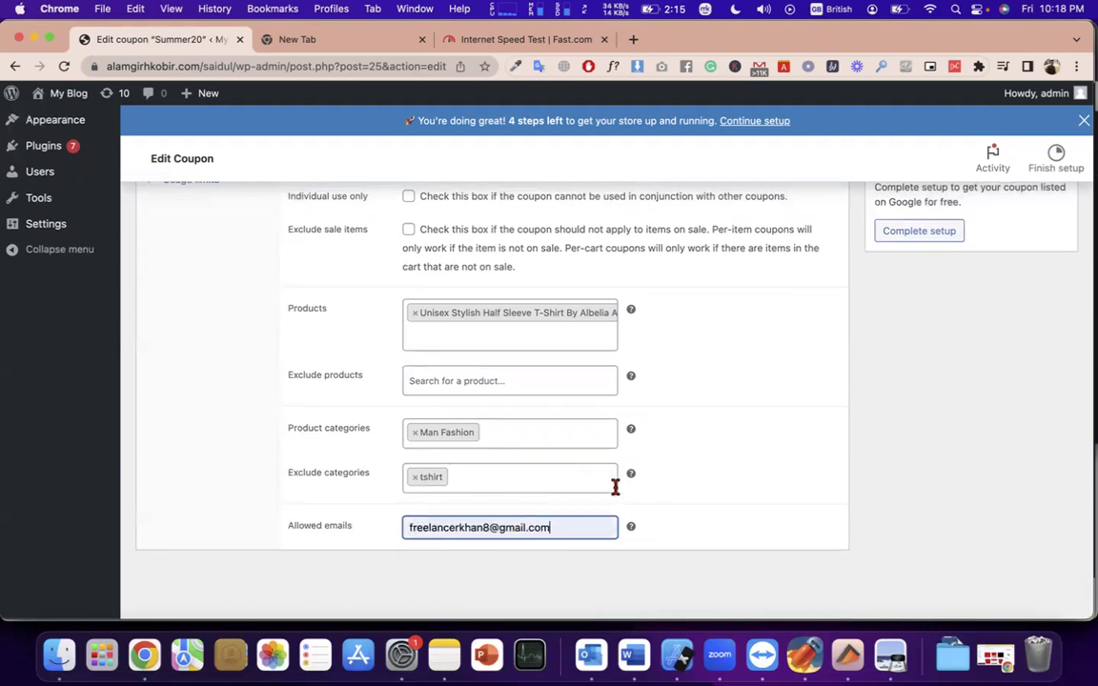
Step: Clear the e-mail address from the allowed emails restriction
triple_click(559, 520)
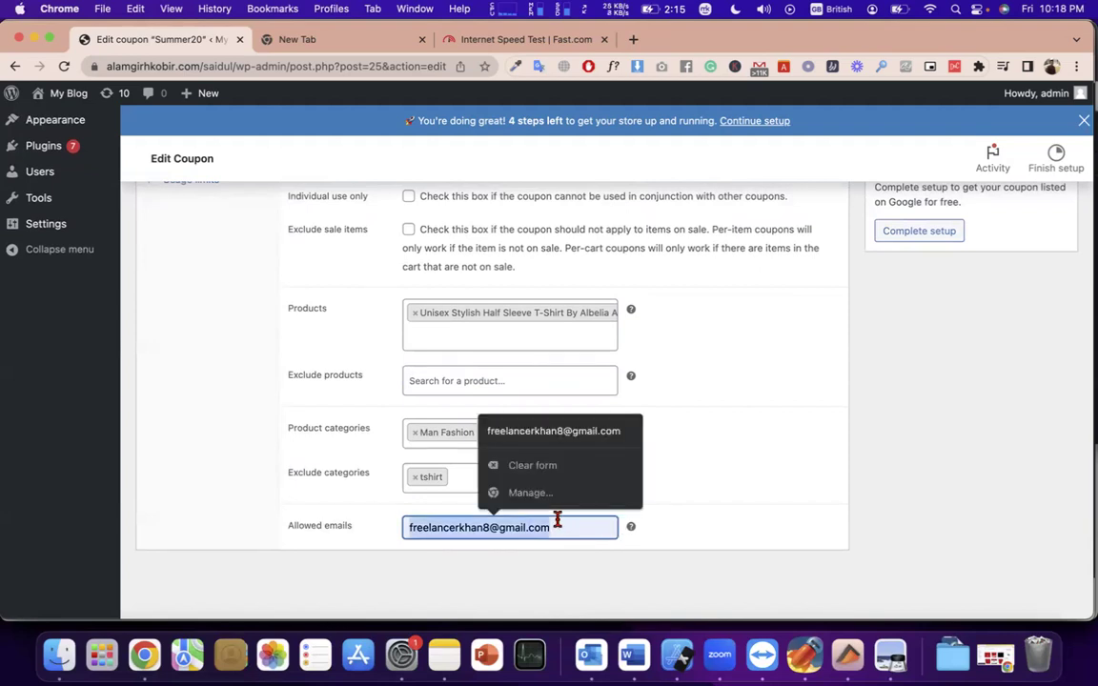
mouse_move(1048, 92)
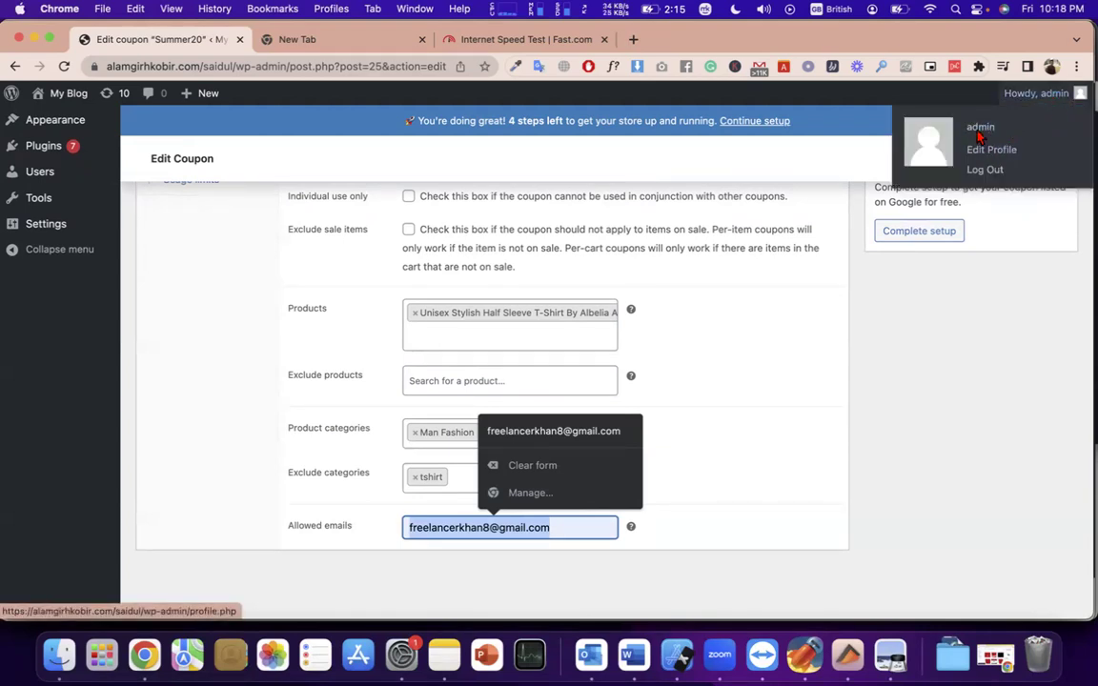
triple_click(596, 527)
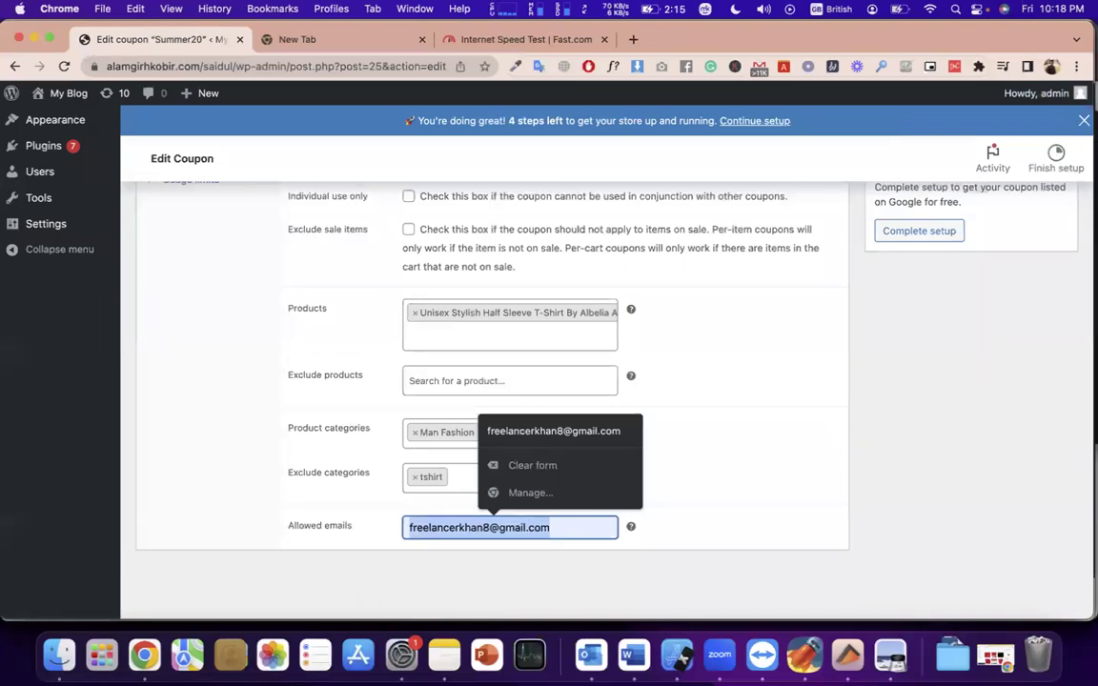
key(BackSpace)
Step: Open the coupon's usage limits and look at the usage limit per coupon field
scroll(743, 500, up, 5)
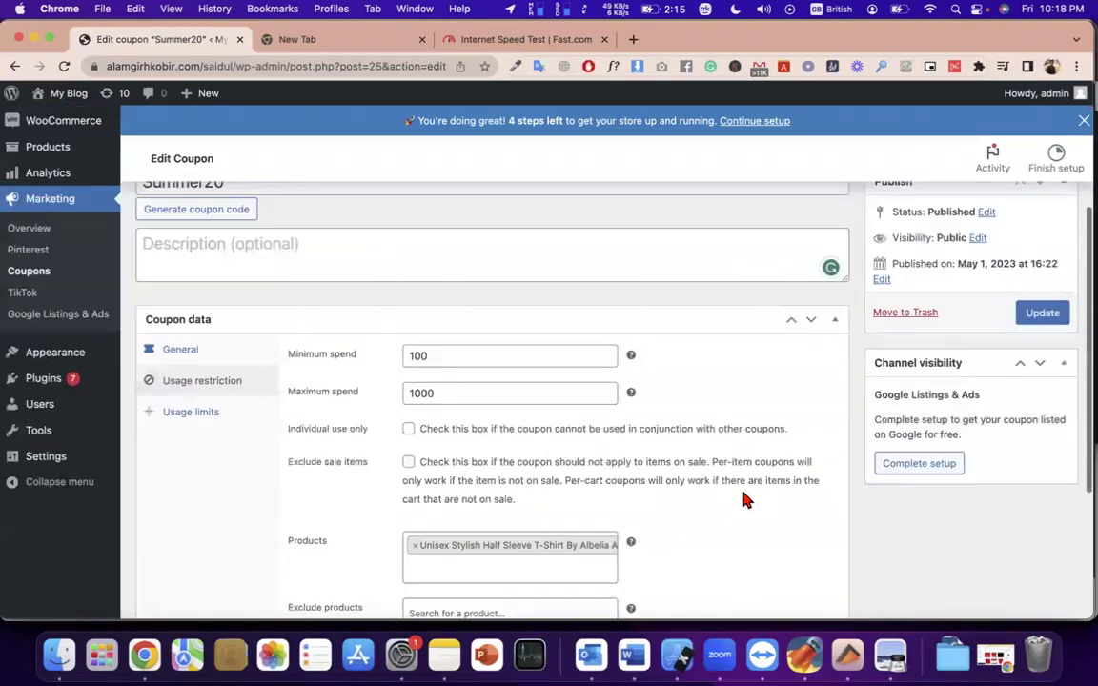
scroll(746, 500, up, 1)
click(212, 461)
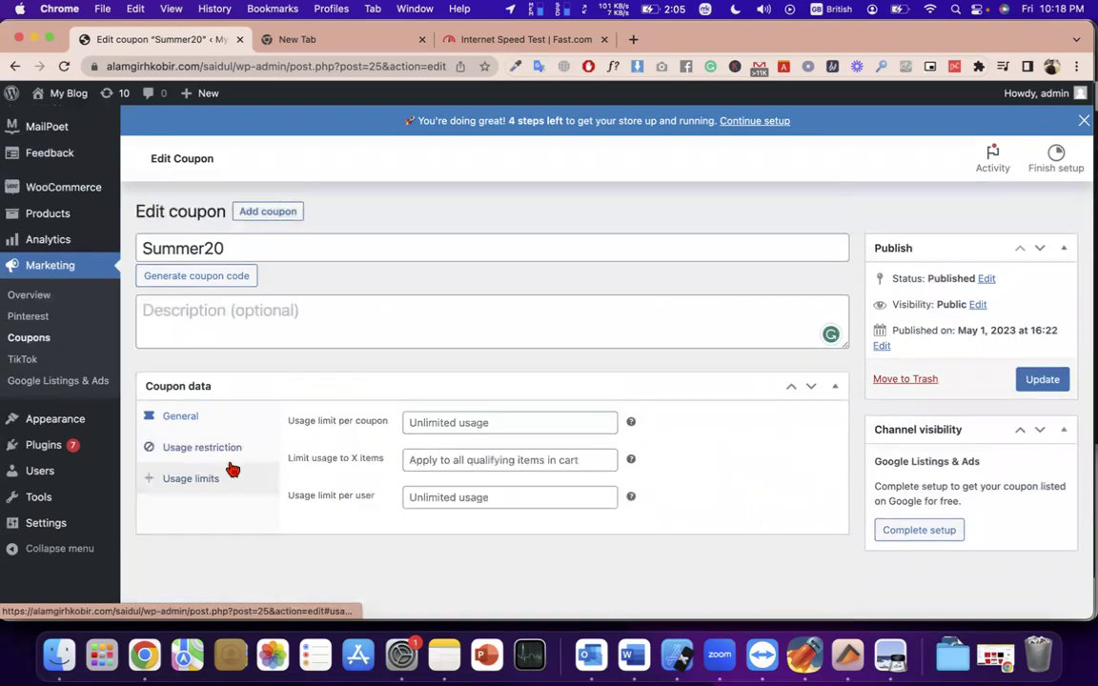
click(472, 417)
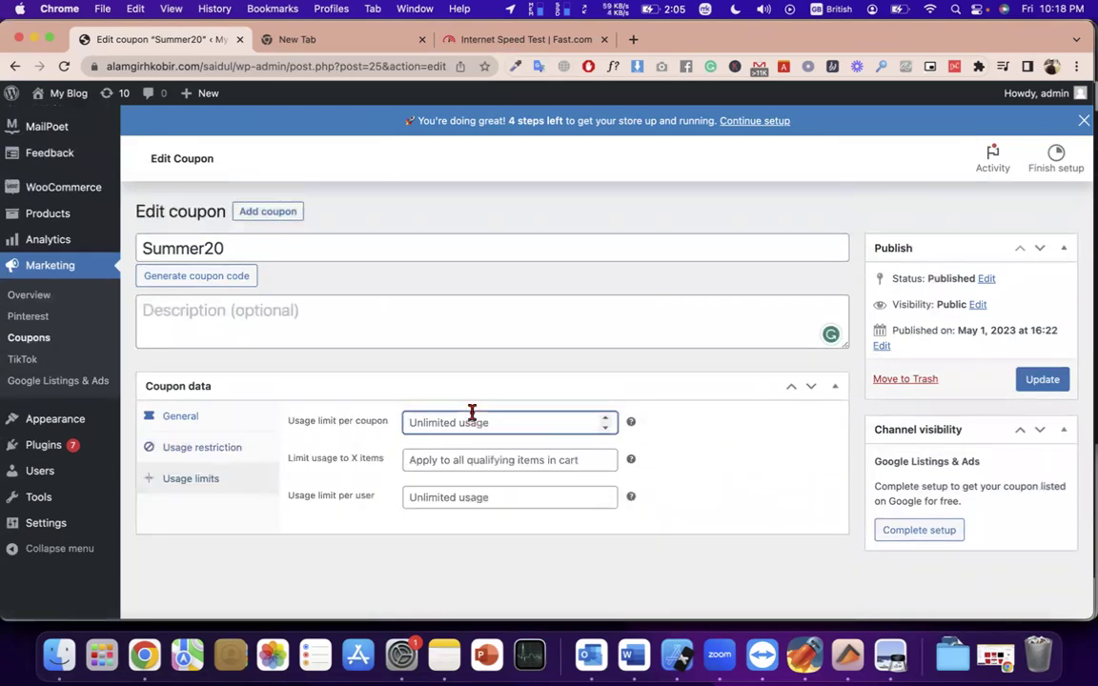
Step: Return to the usage restrictions and review the minimum spend, maximum spend and coupon code once more
click(212, 448)
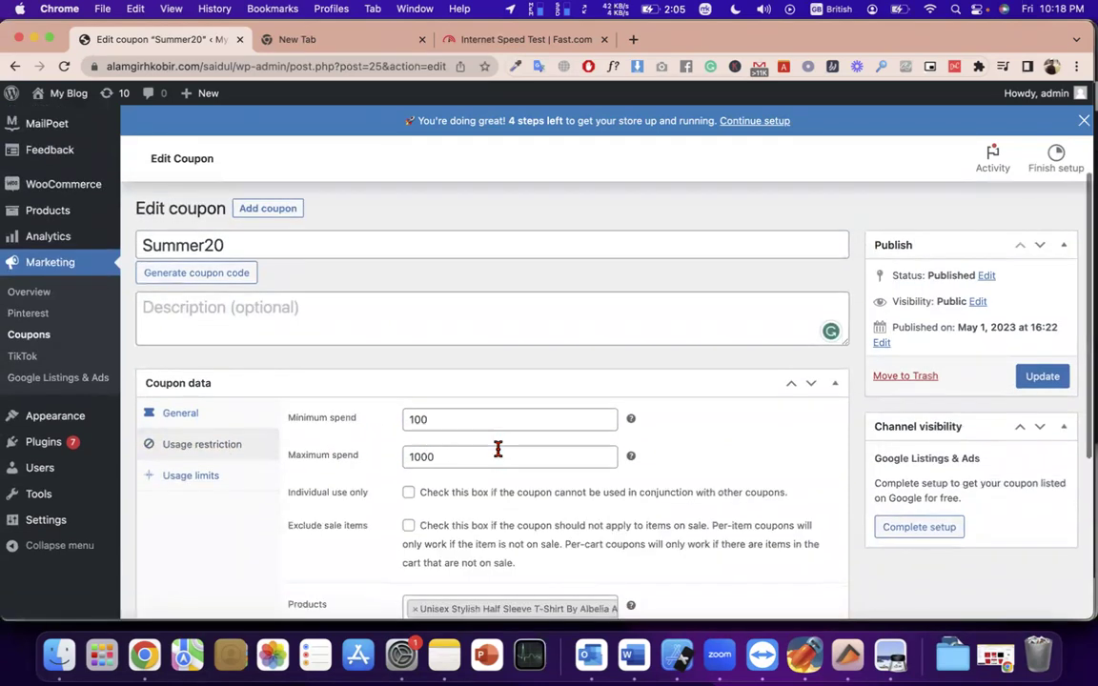
scroll(497, 448, down, 1)
double_click(458, 390)
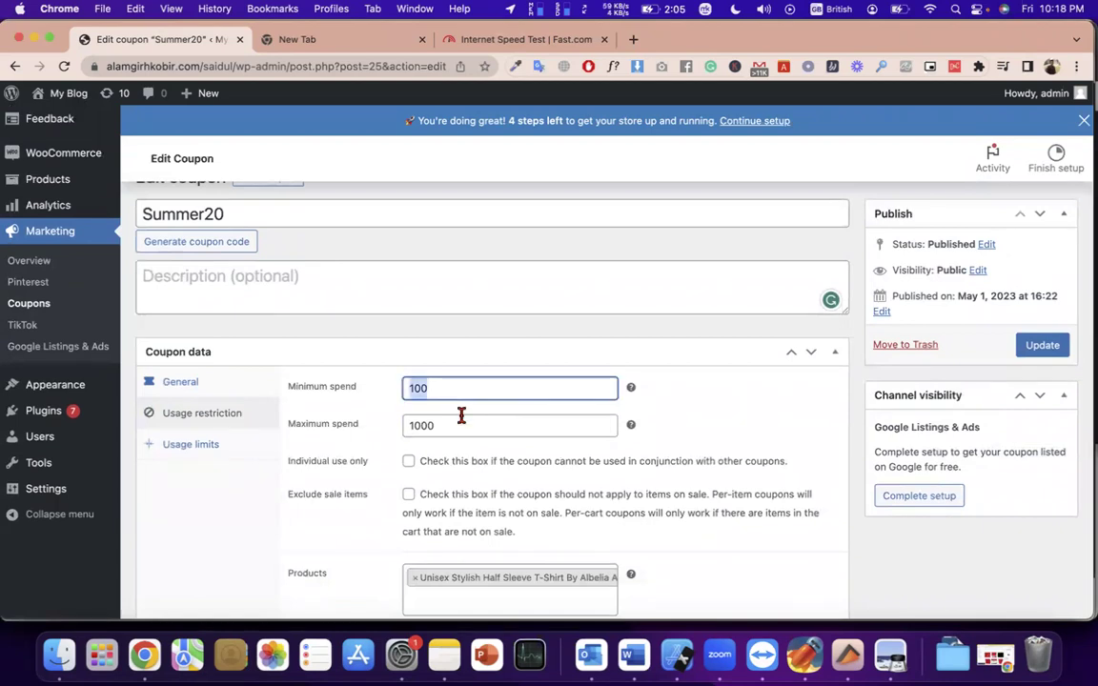
double_click(460, 426)
scroll(477, 462, down, 3)
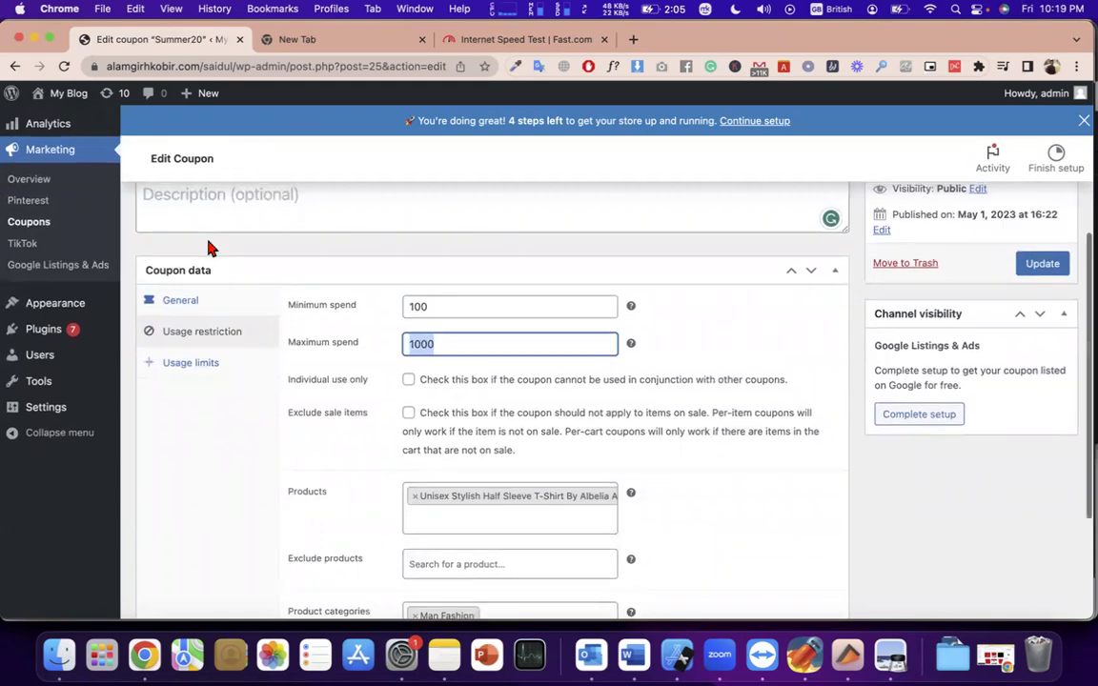
scroll(210, 286, up, 10)
double_click(210, 416)
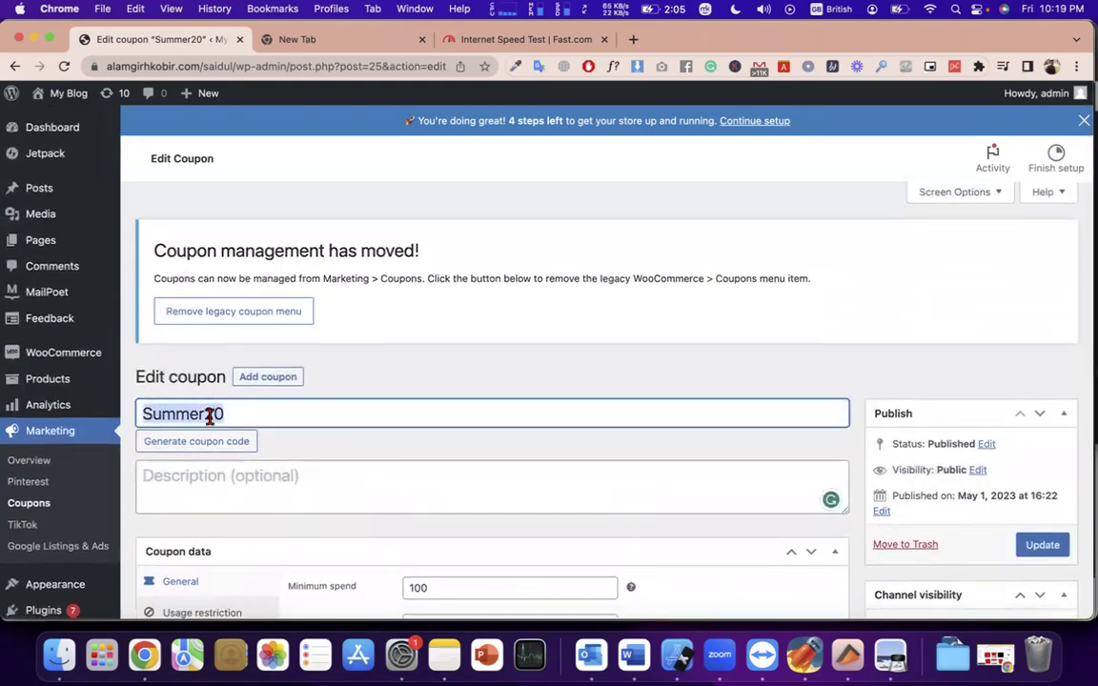
Step: Remove the Unisex Stylish Half Sleeve T-Shirt from the coupon's products restriction, leaving the excluded products field empty
scroll(209, 419, down, 10)
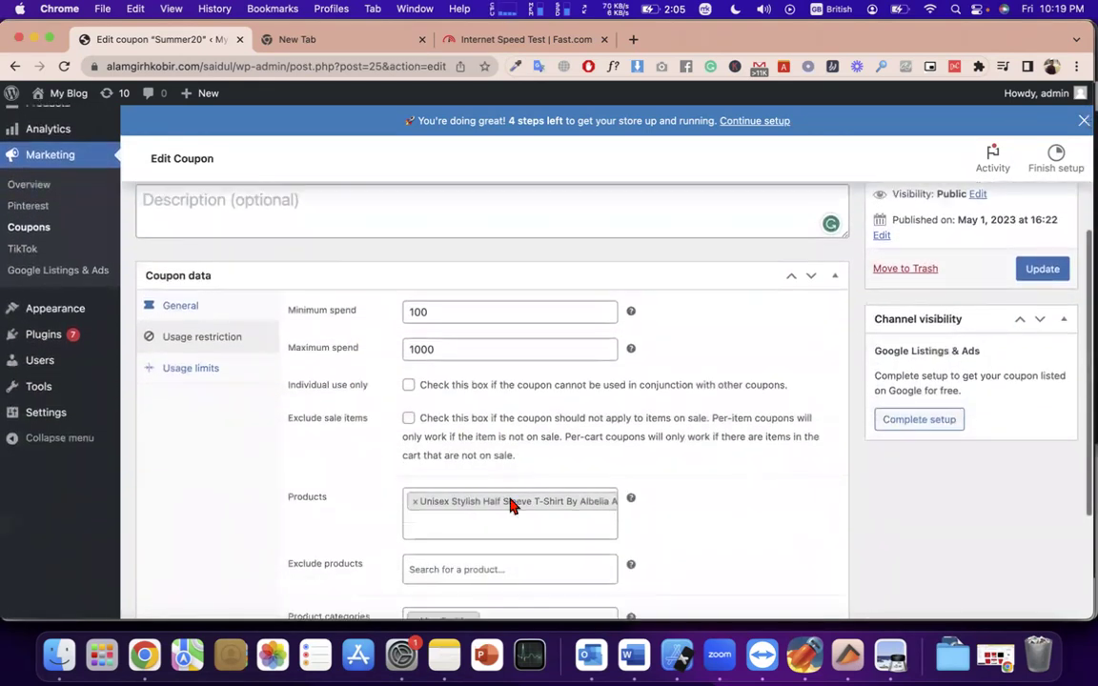
scroll(512, 505, down, 1)
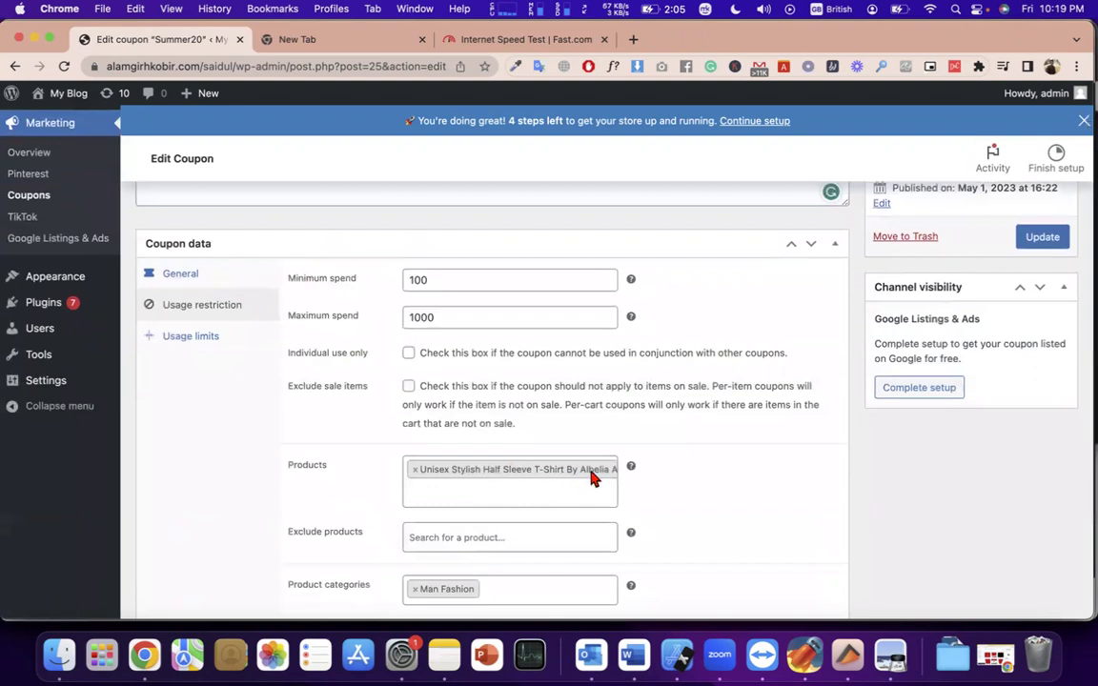
scroll(495, 543, down, 1)
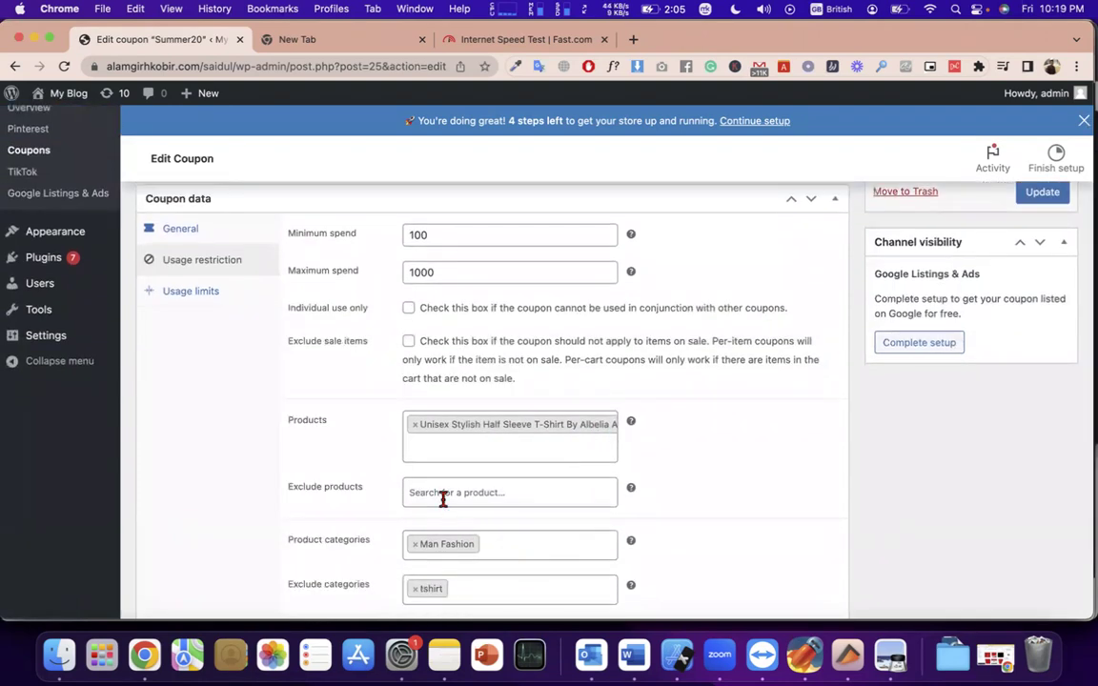
click(442, 499)
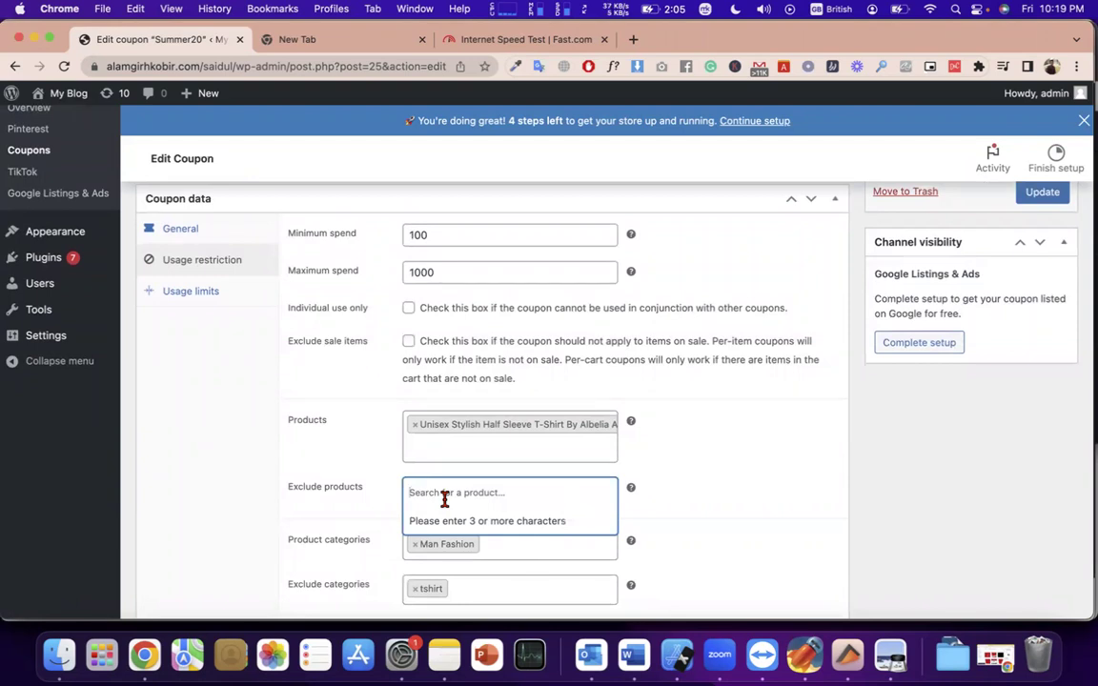
click(414, 424)
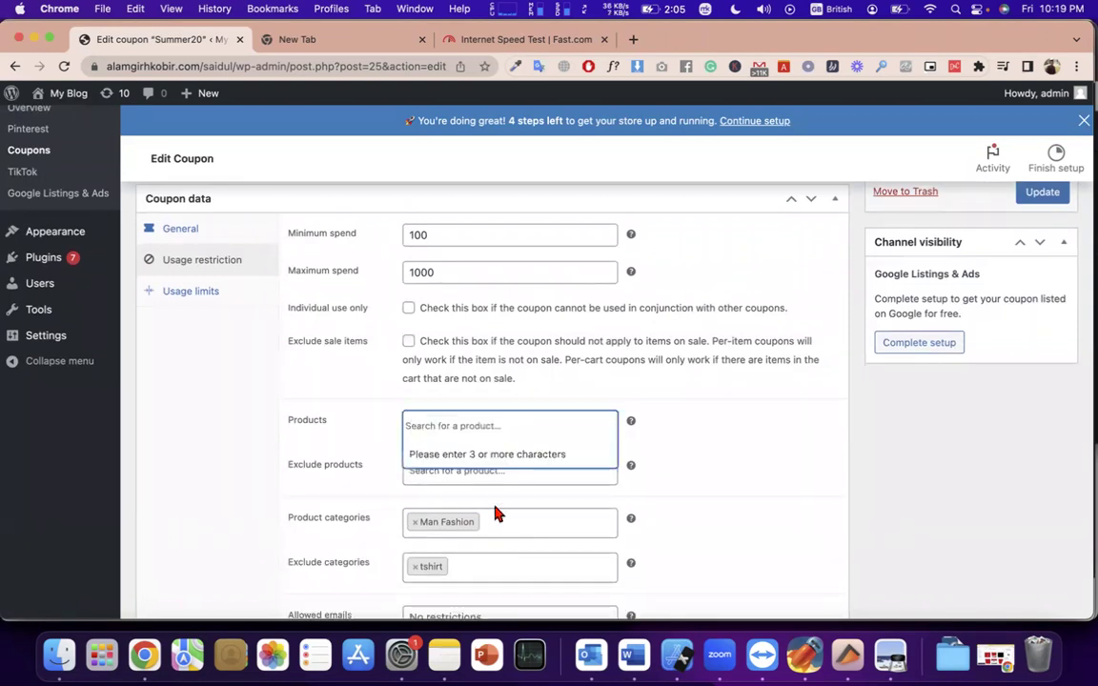
click(309, 473)
Step: Check the product categories restriction and save the updated coupon
double_click(342, 519)
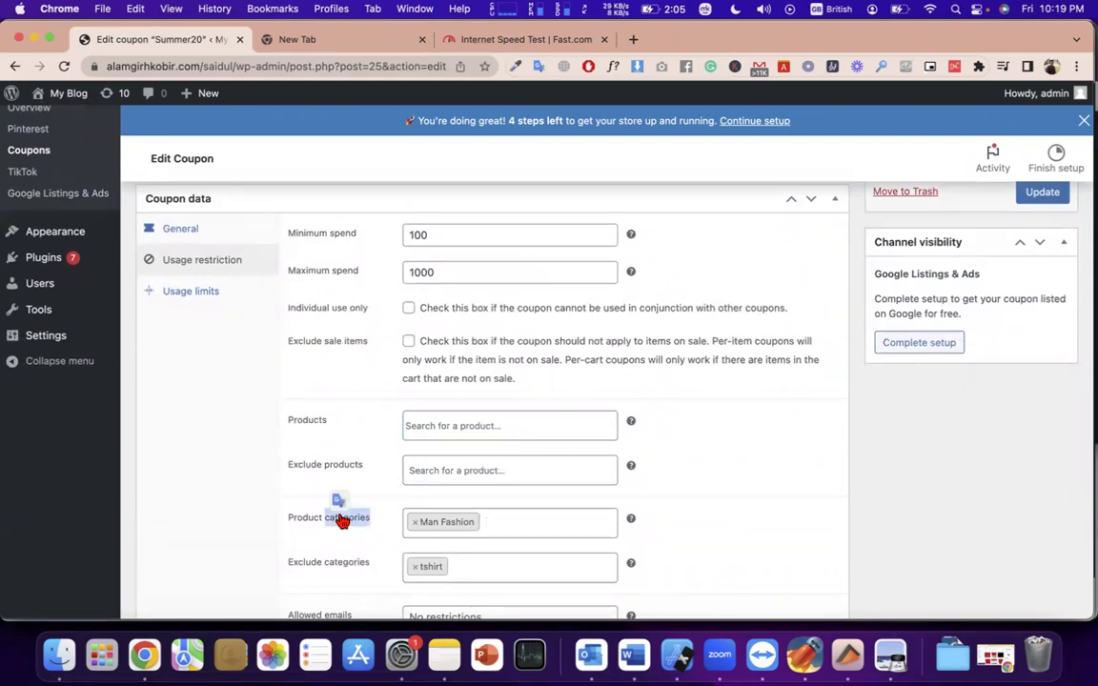
triple_click(342, 519)
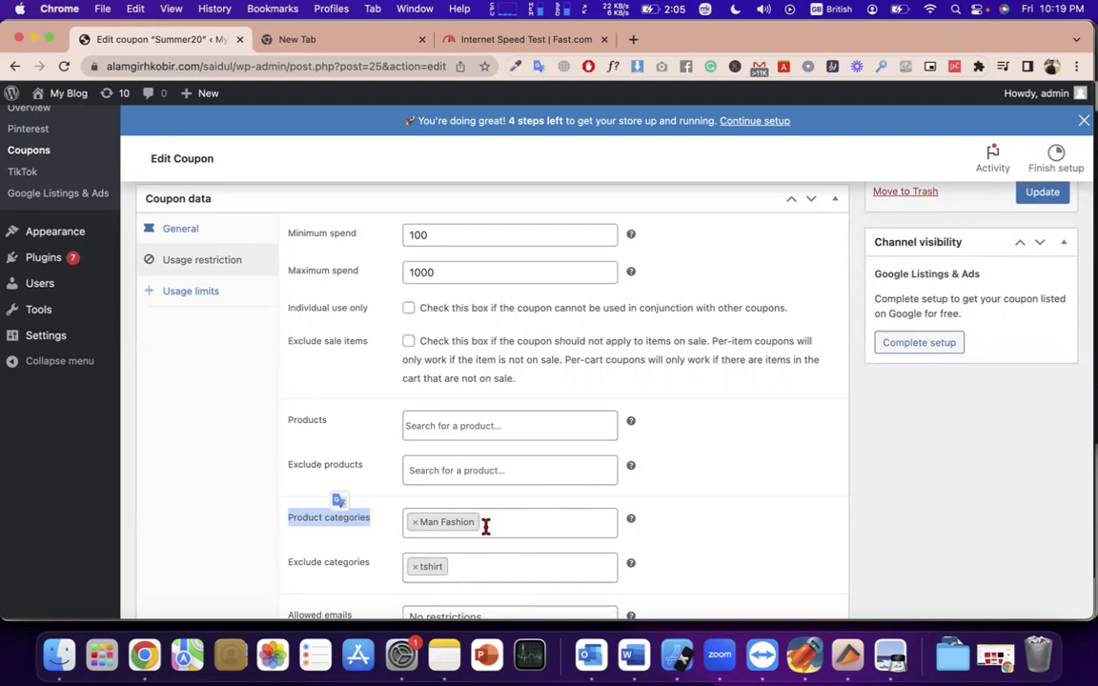
scroll(454, 603, down, 2)
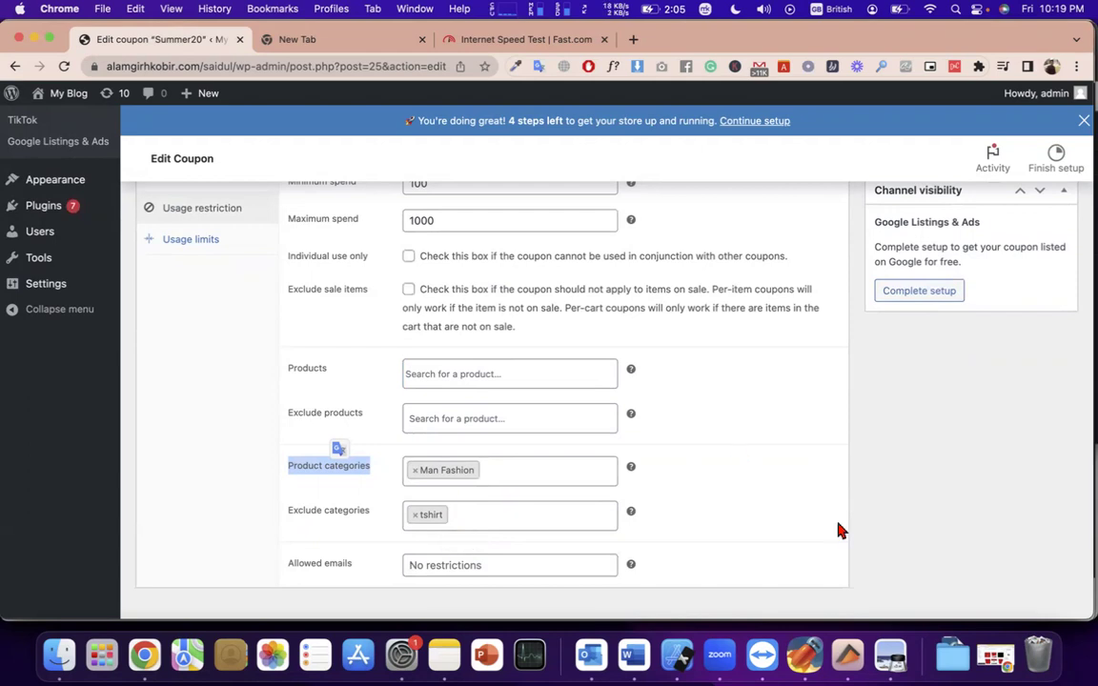
scroll(905, 510, up, 5)
click(1048, 545)
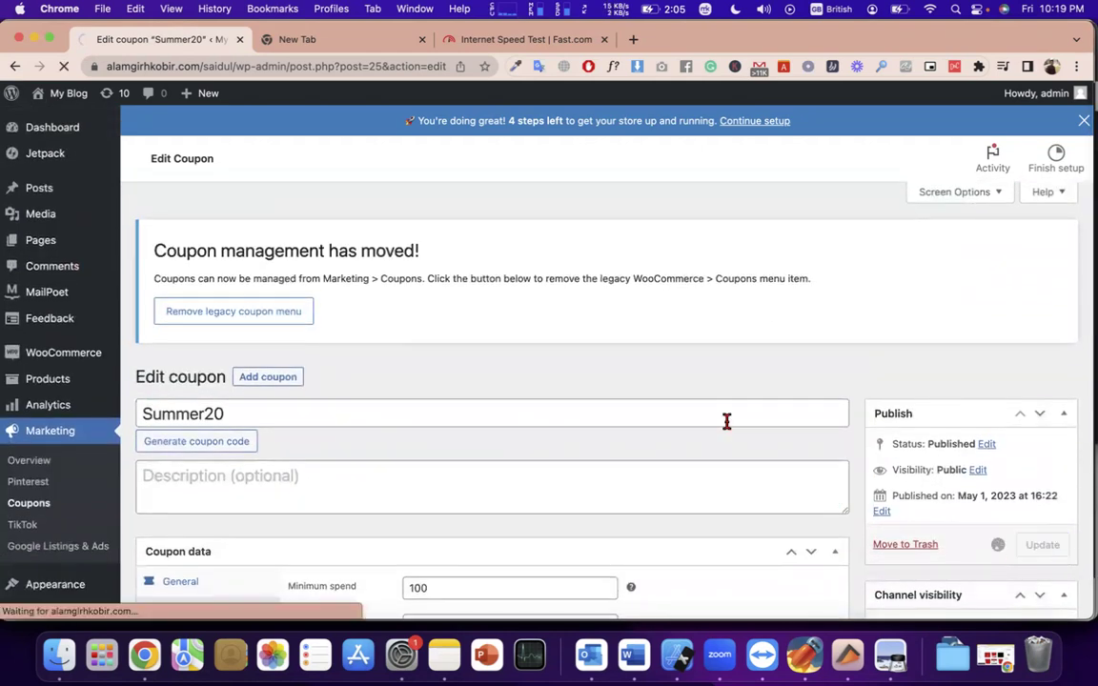
Step: Look at the coupon's usage limits and return to its usage restrictions
scroll(572, 458, down, 5)
click(220, 318)
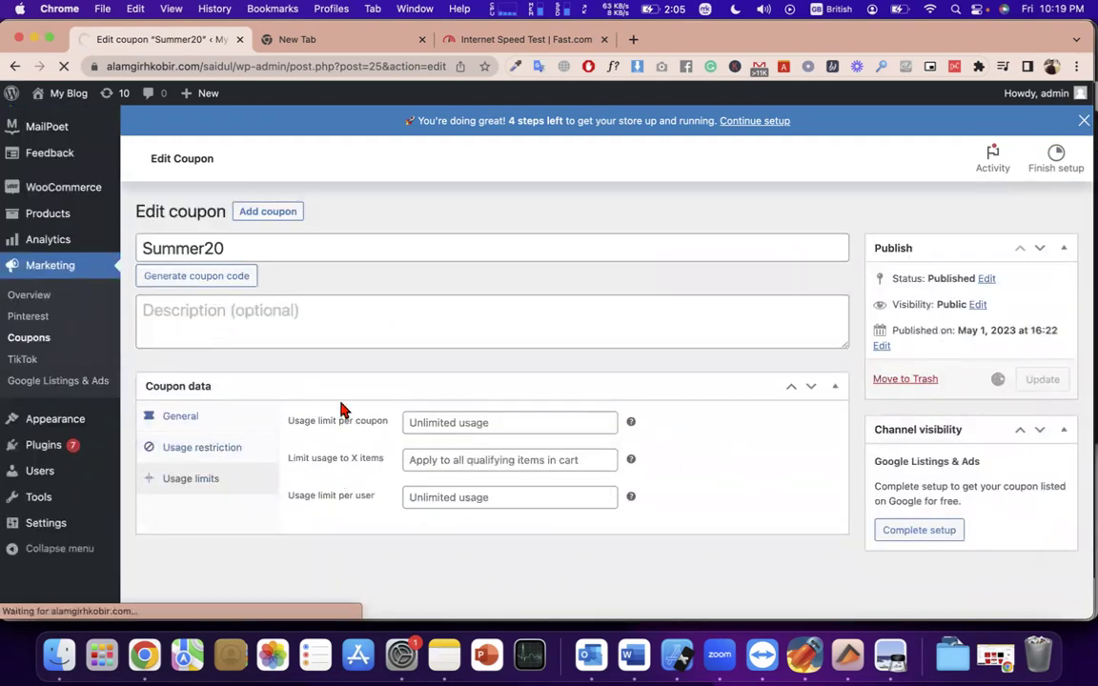
click(198, 450)
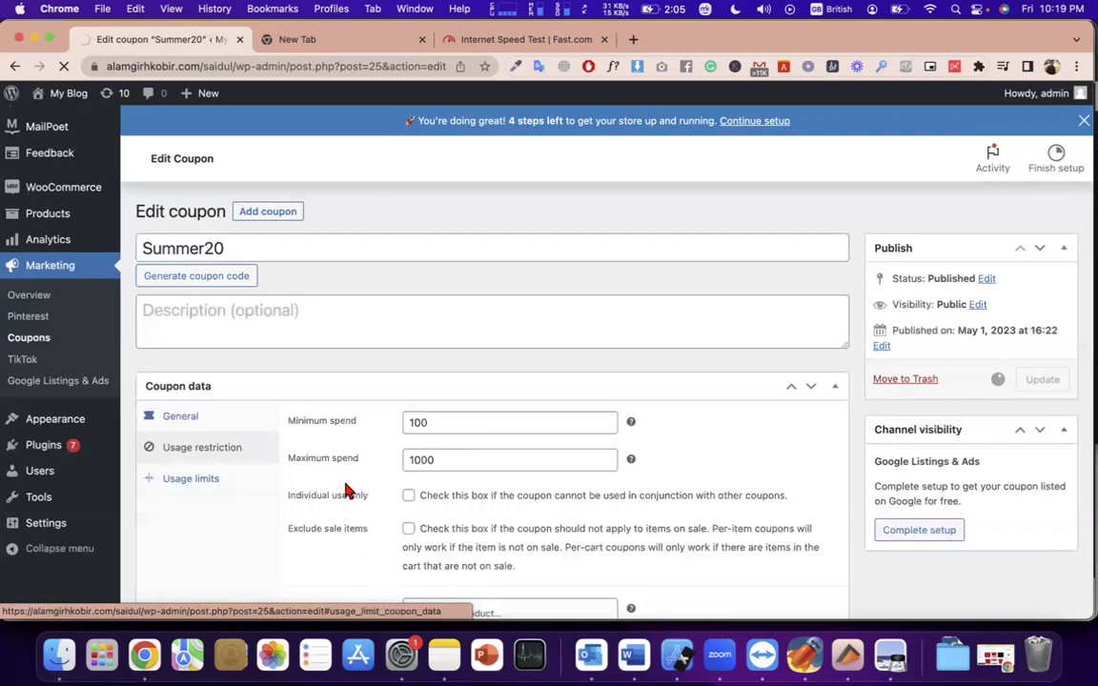
scroll(407, 515, down, 3)
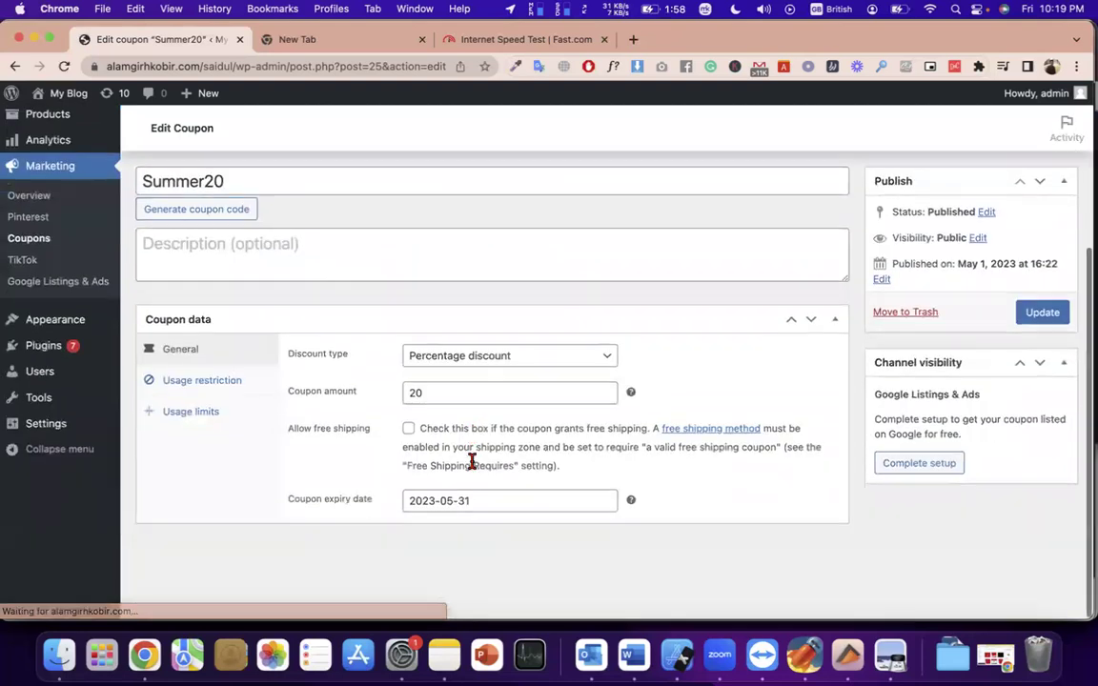
Step: Reopen the coupon's usage restrictions and search for "tshirt" in the products restriction
click(250, 408)
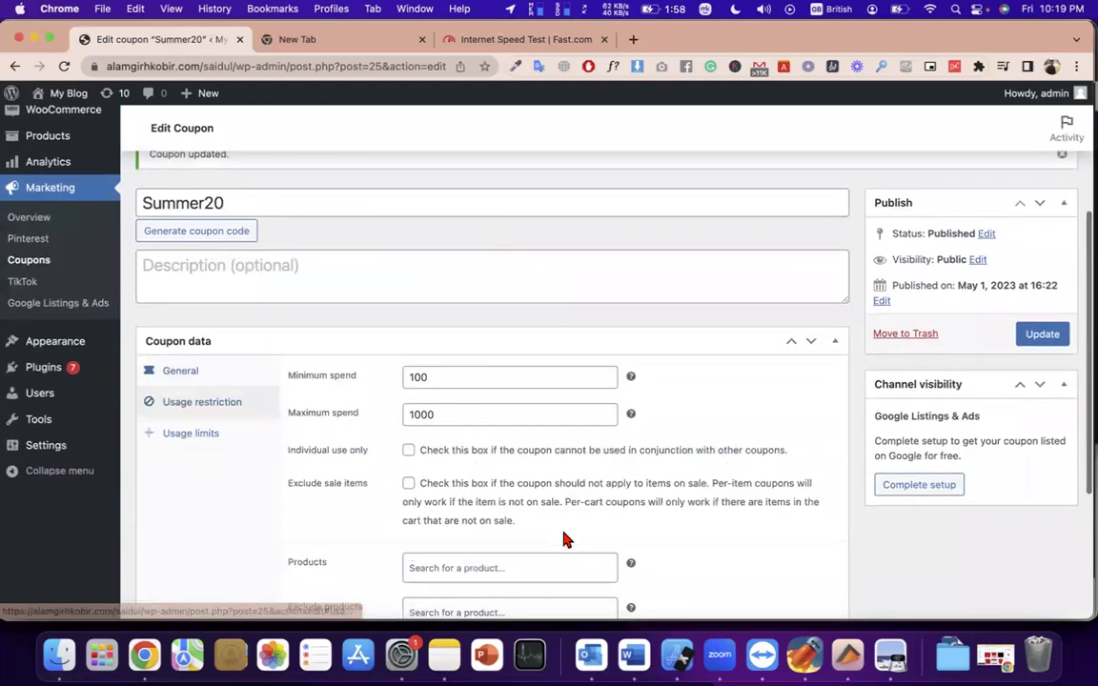
scroll(577, 519, down, 5)
click(515, 339)
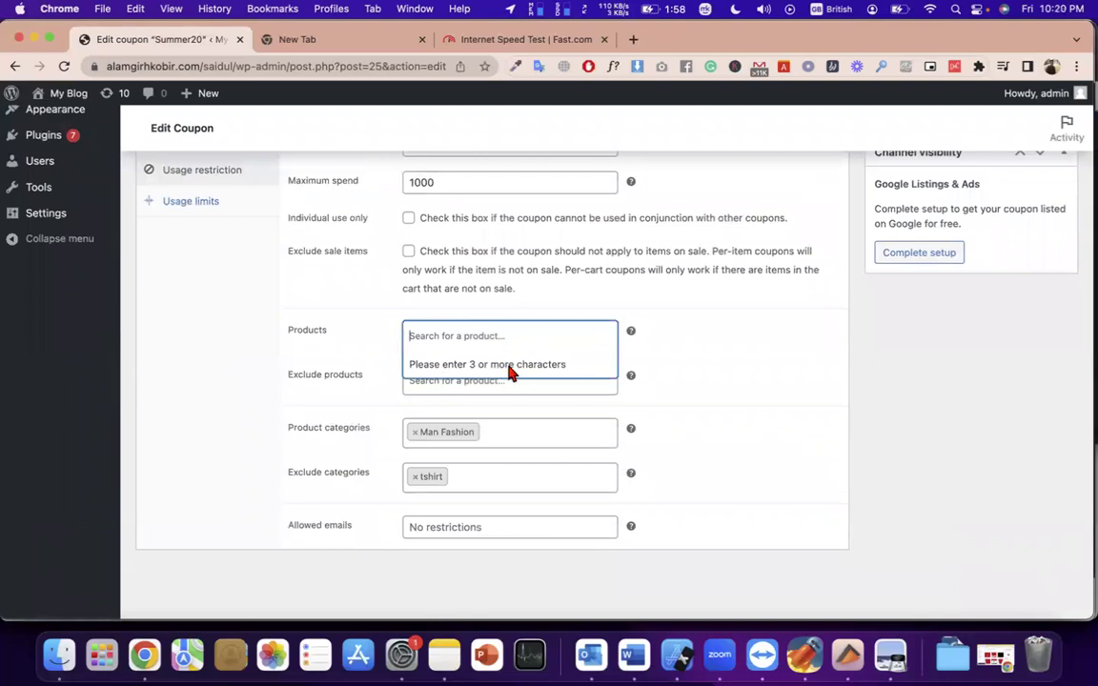
click(480, 335)
click(480, 336)
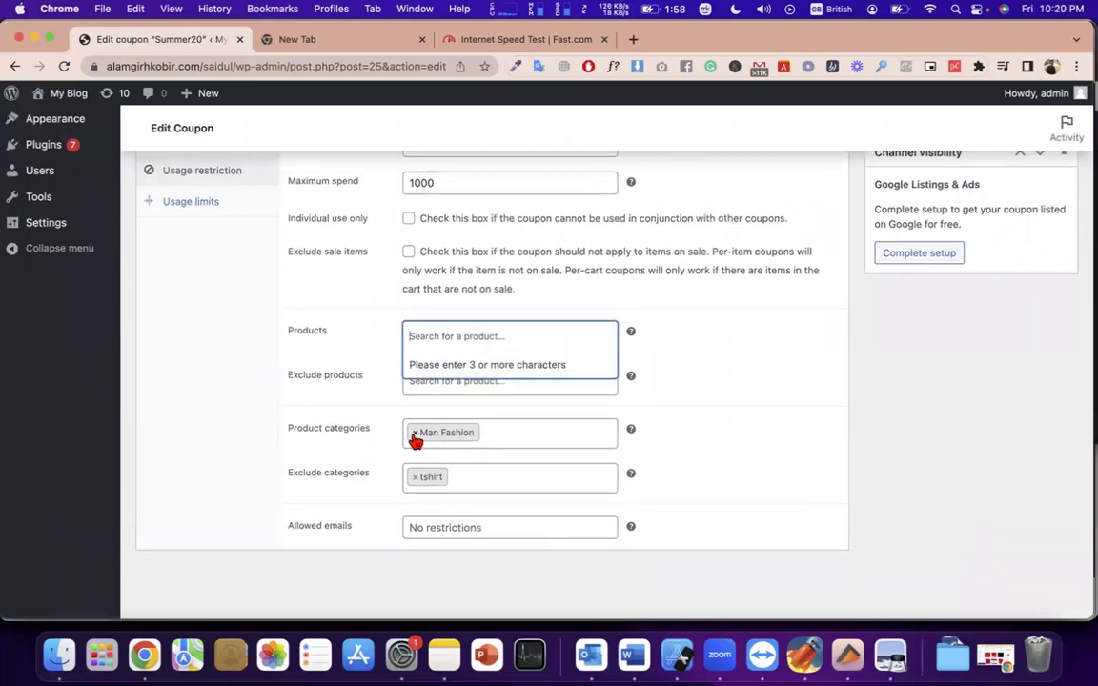
click(460, 336)
click(460, 335)
text(tshir)
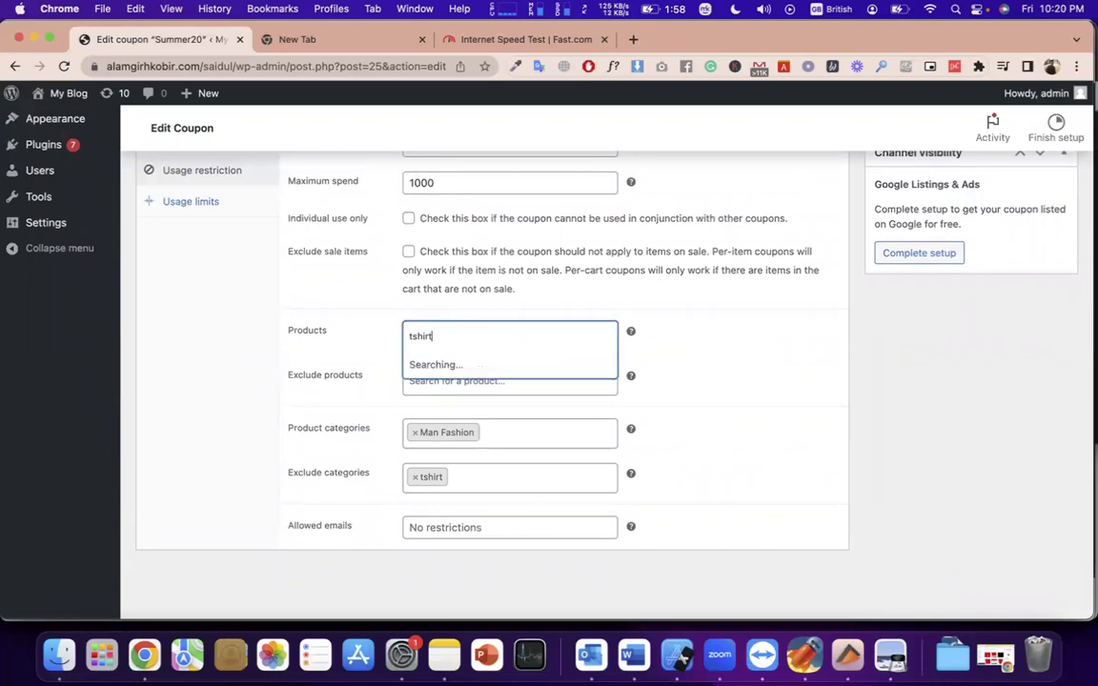
text(t)
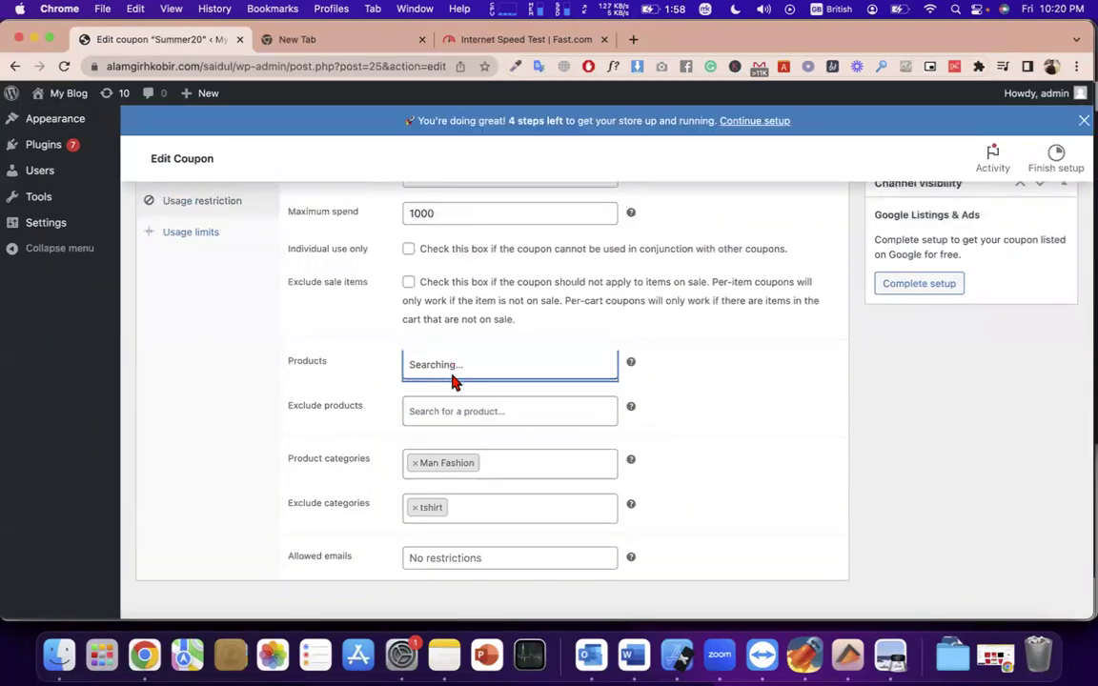
scroll(497, 426, up, 3)
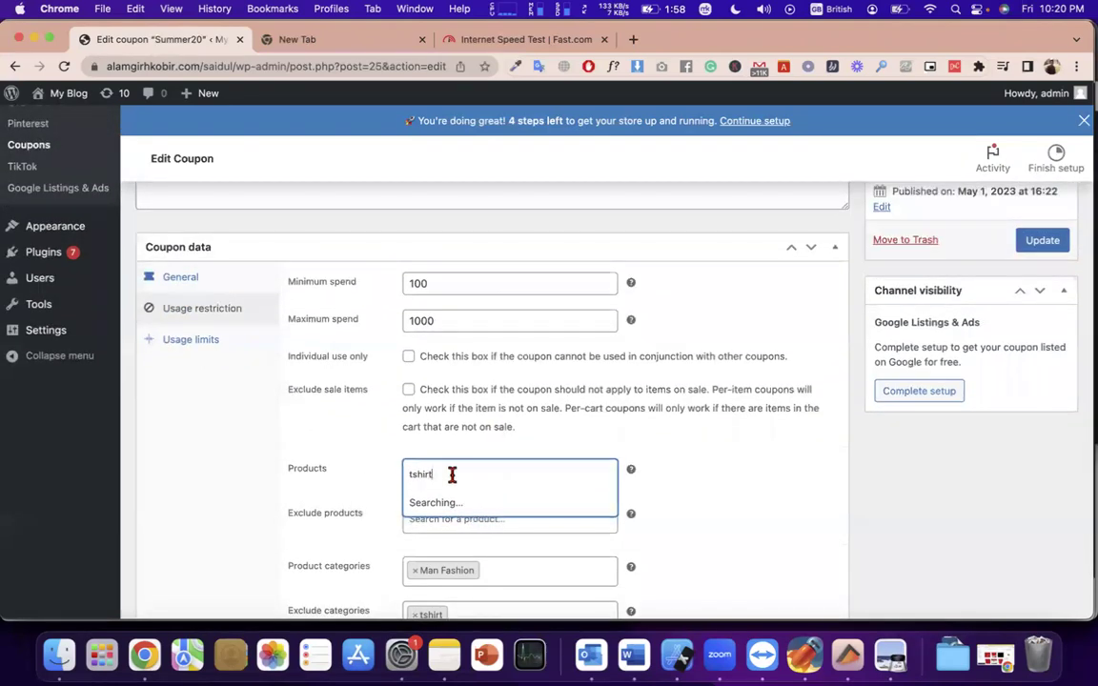
Step: Change the product search to "t-shir" and restrict the coupon to the Unisex Stylish Half Sleeve T-Shirt By Albelia Apparel - Double Extra Large(XXL)
key(BackSpace)
key(BackSpace)
key(BackSpace)
key(BackSpace)
key(BackSpace)
text(-shir)
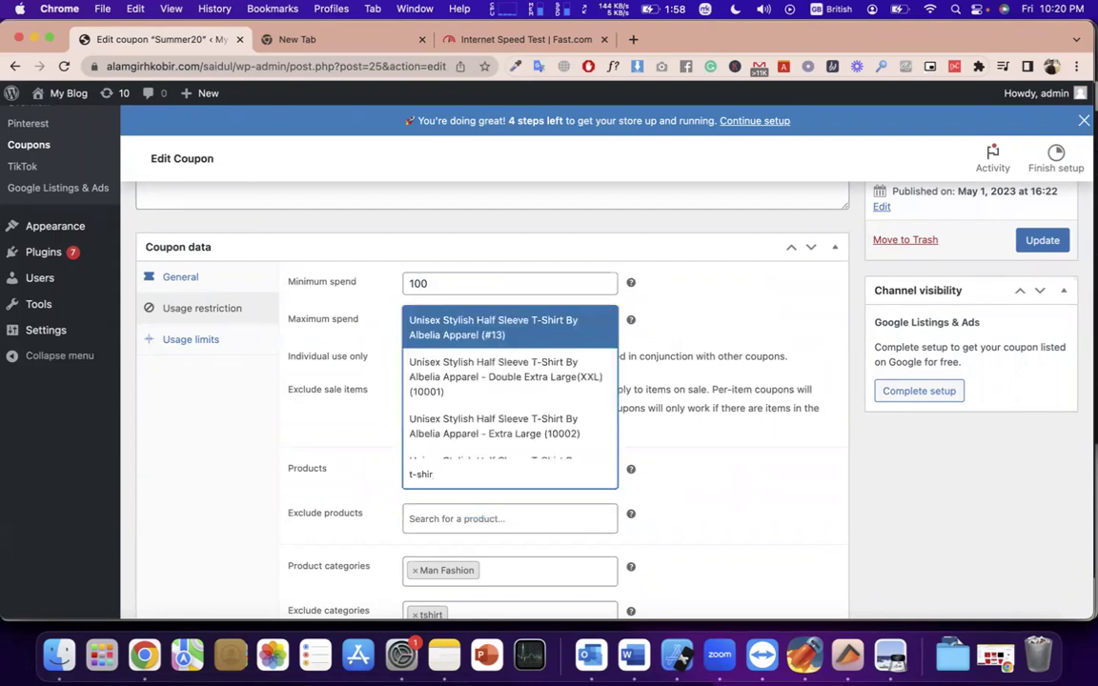
click(502, 386)
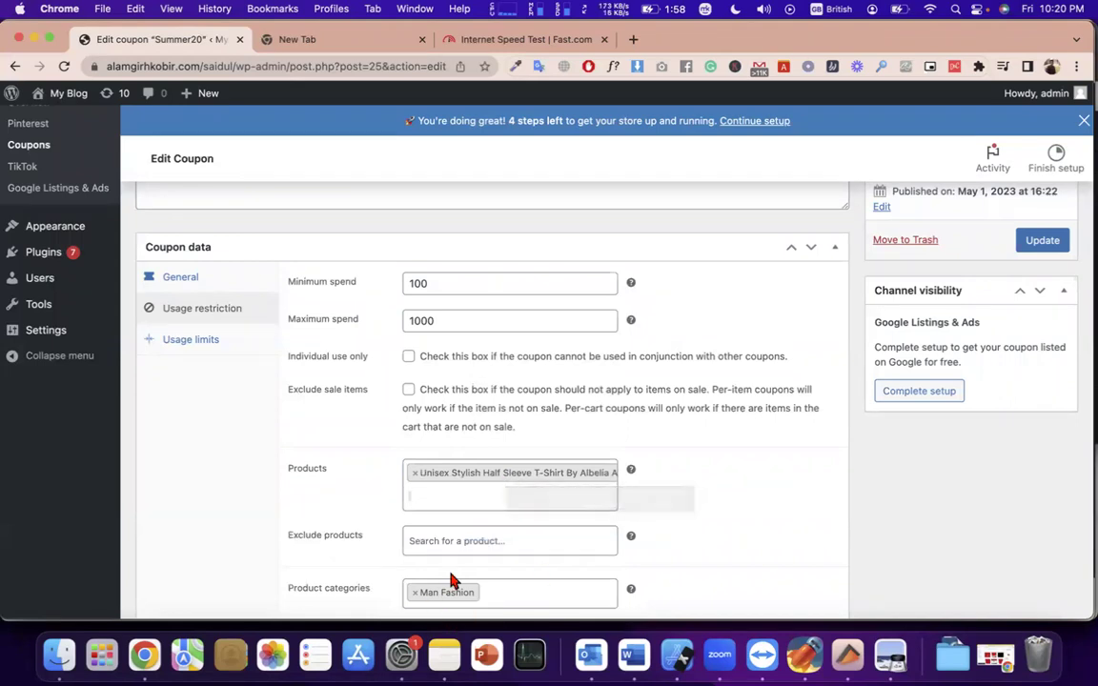
scroll(447, 581, down, 2)
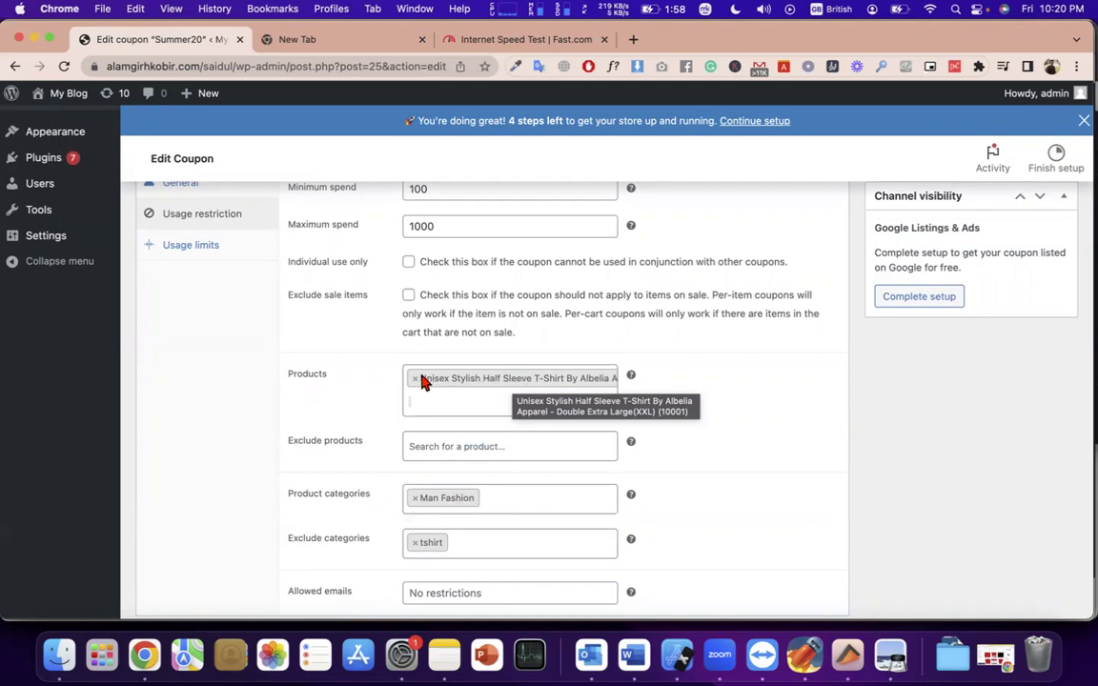
double_click(324, 381)
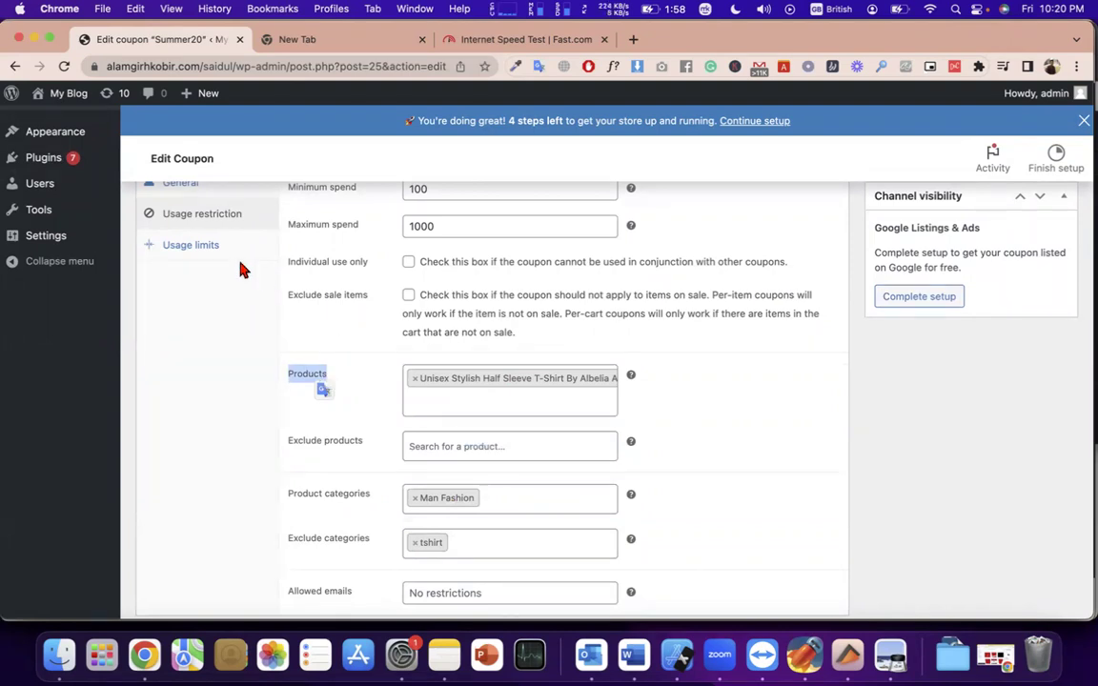
Step: Open the coupon's usage limits and set the usage limit per coupon to 100
click(213, 244)
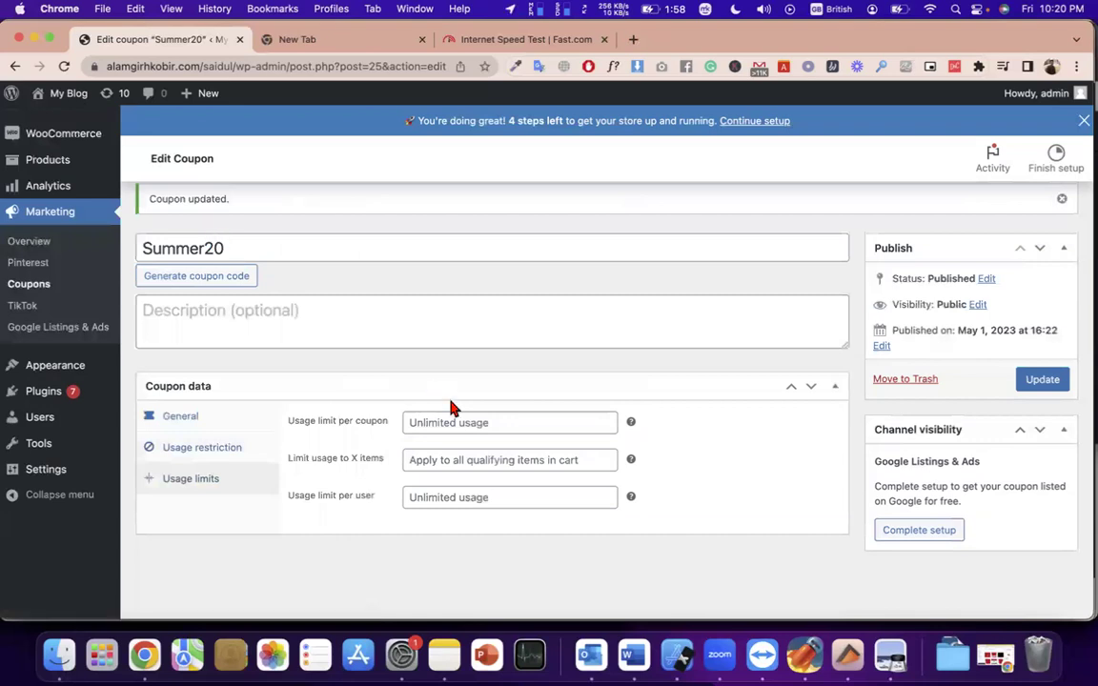
click(452, 427)
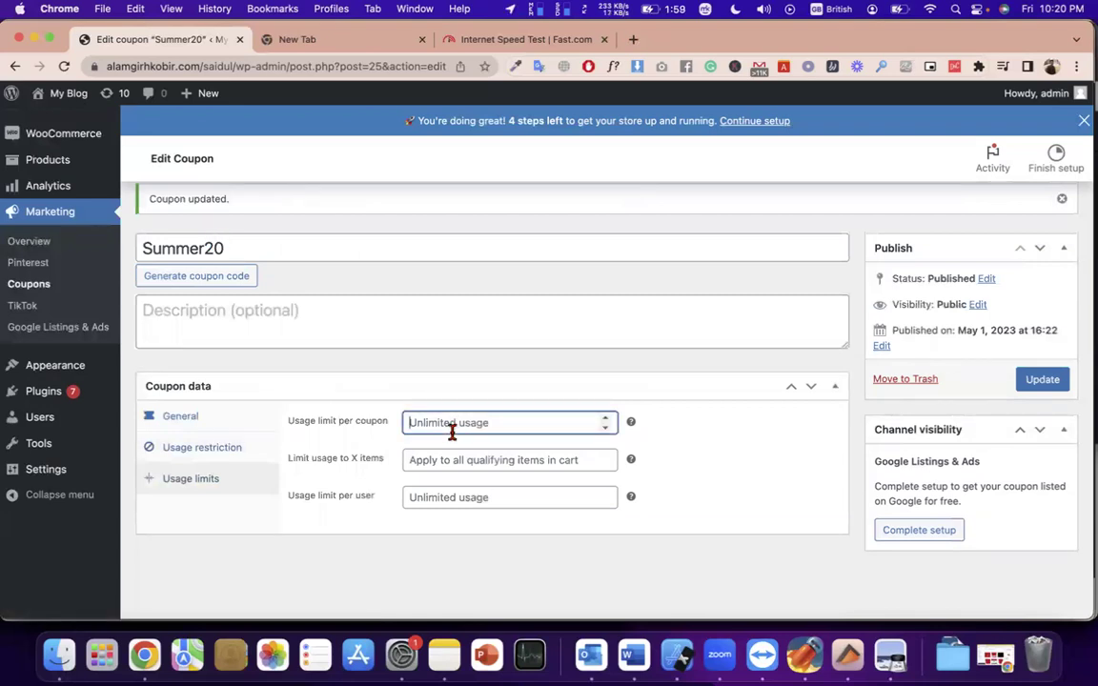
click(194, 247)
double_click(194, 248)
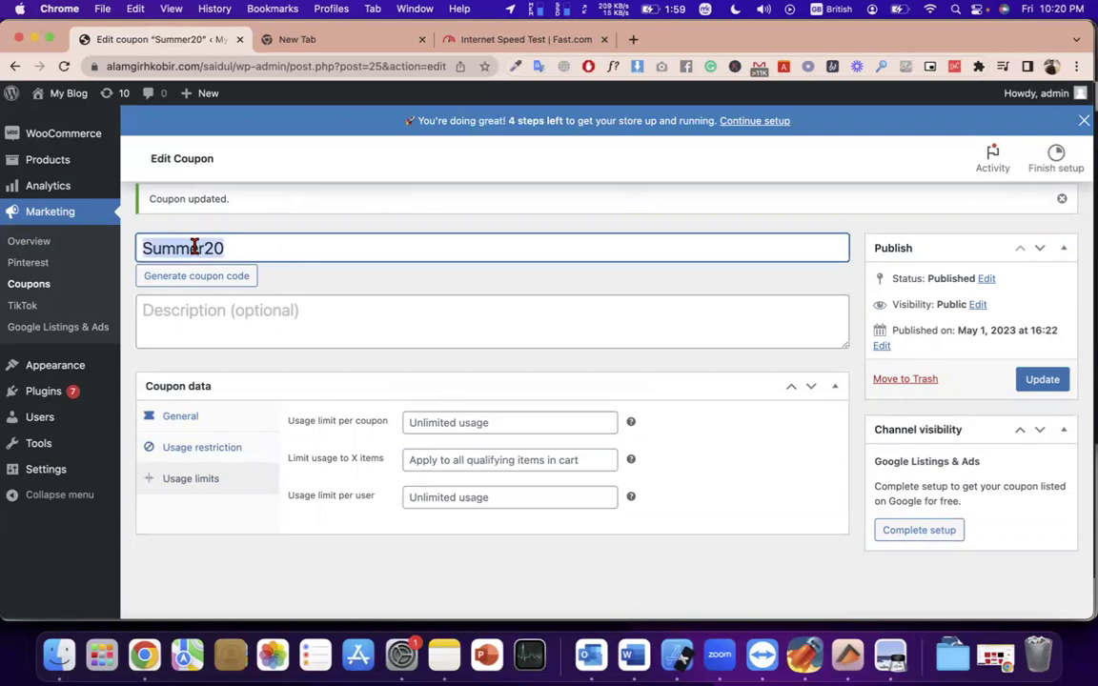
click(460, 423)
text(100)
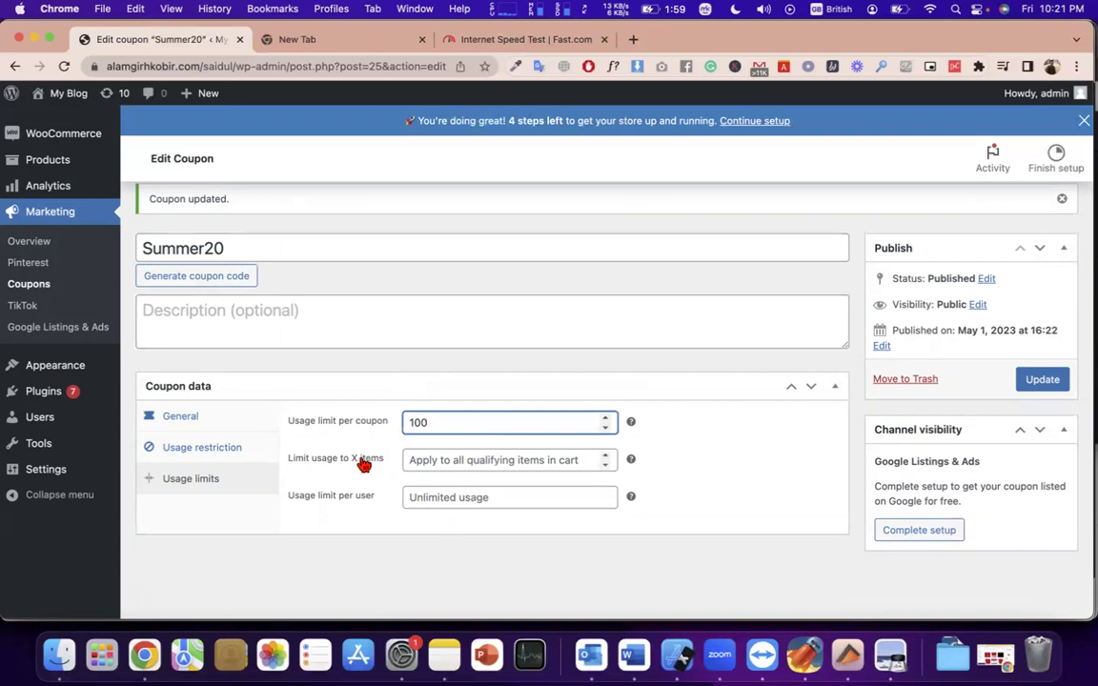
Step: Examine the item limit, the usage limit per user and the usage limit per coupon in relation to the coupon code
triple_click(364, 461)
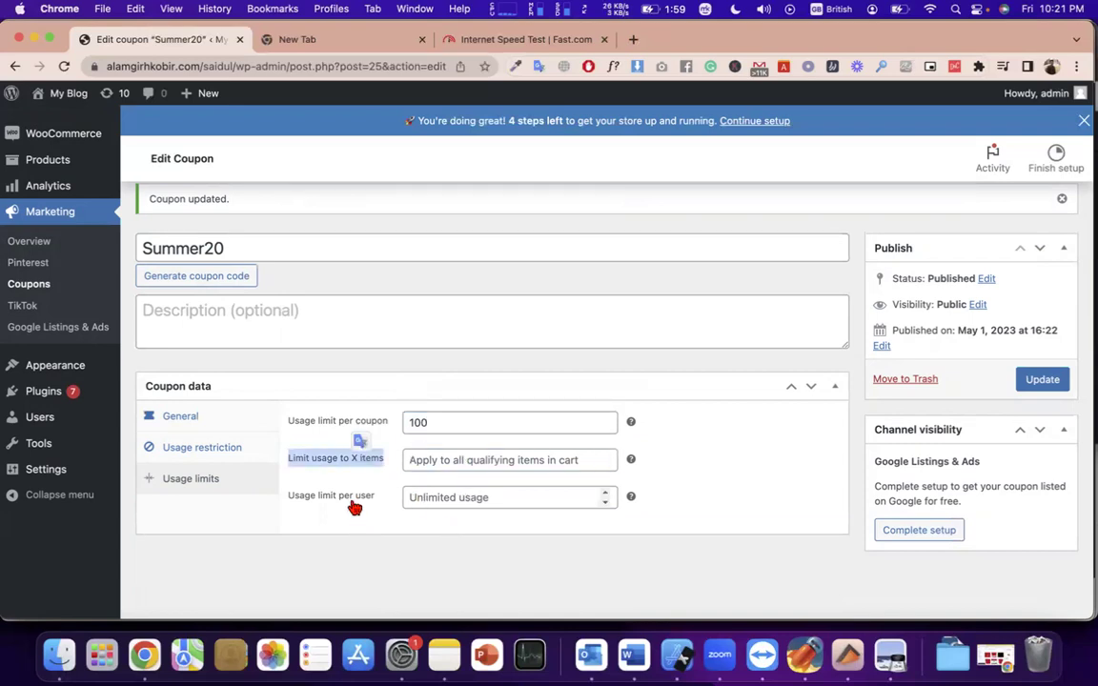
triple_click(353, 503)
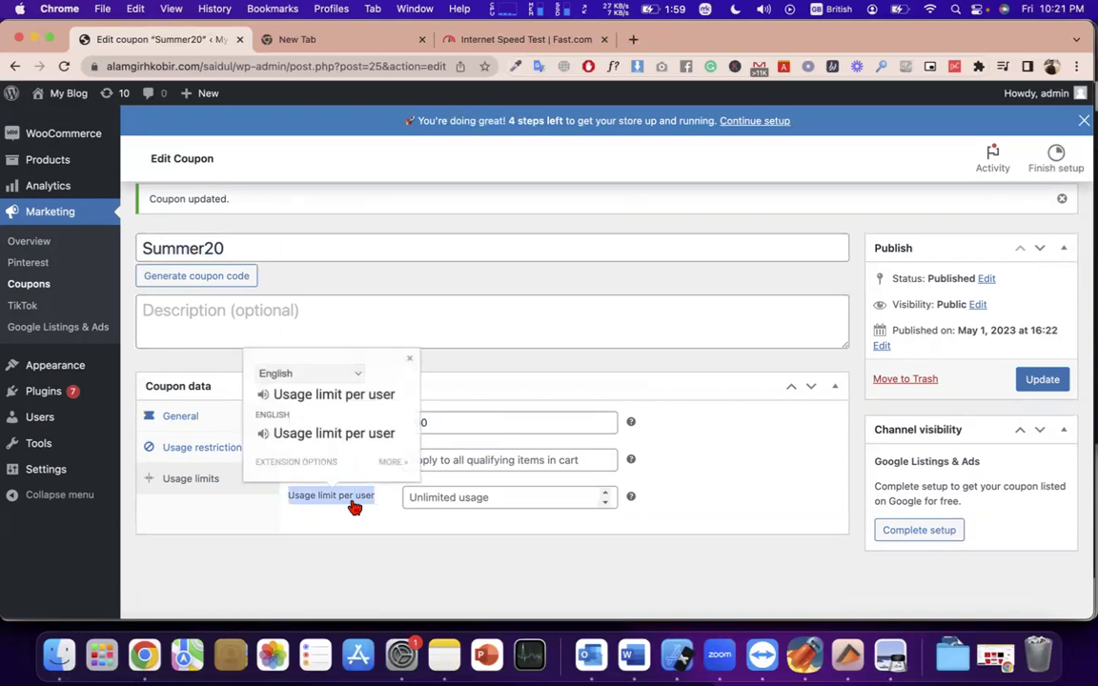
click(459, 493)
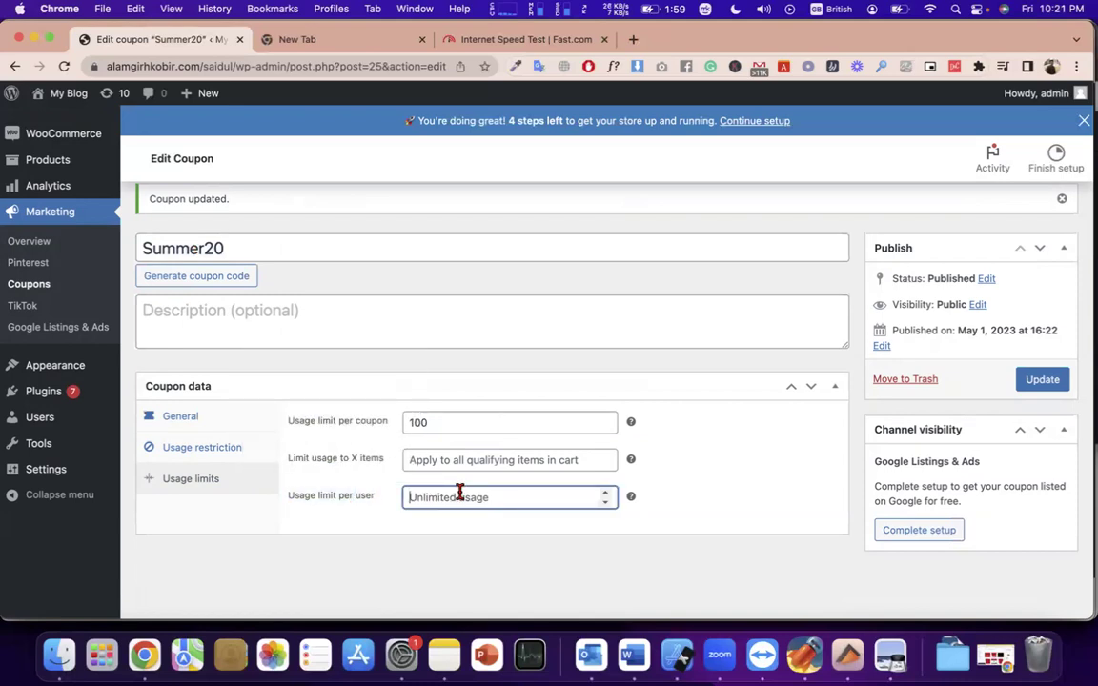
double_click(214, 248)
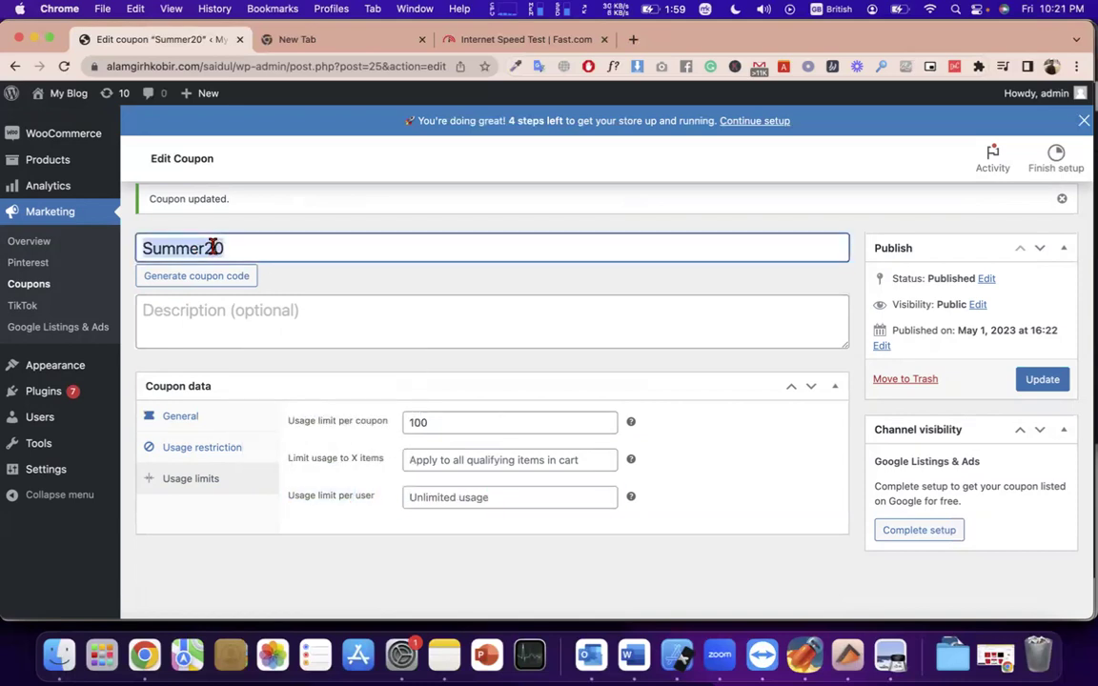
click(454, 496)
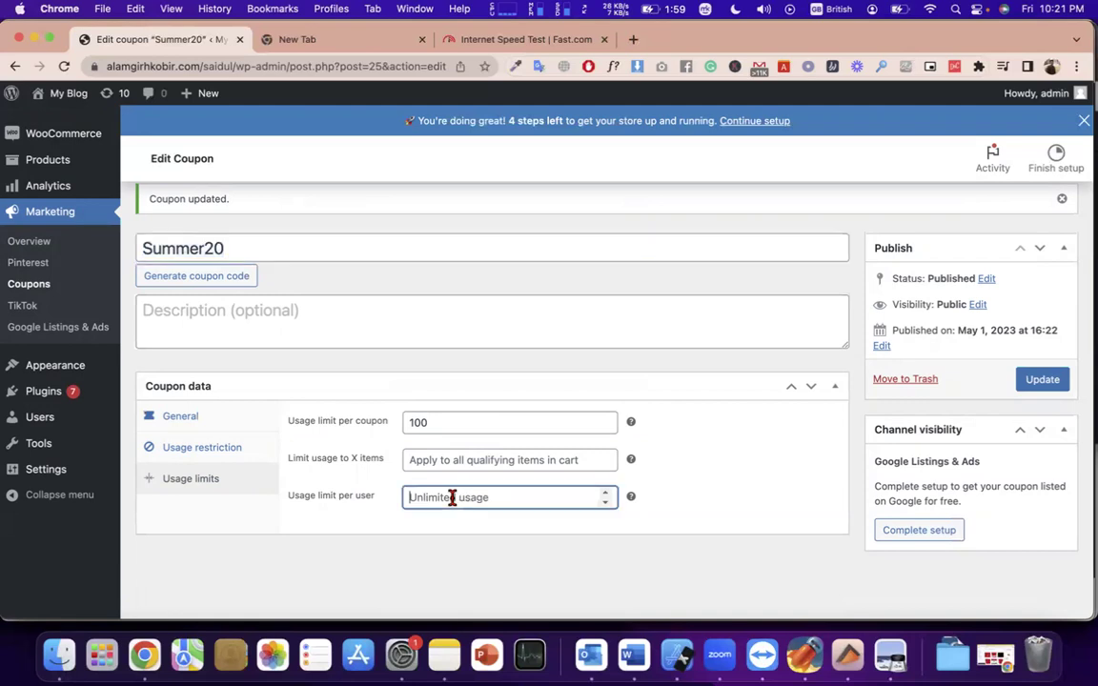
double_click(217, 250)
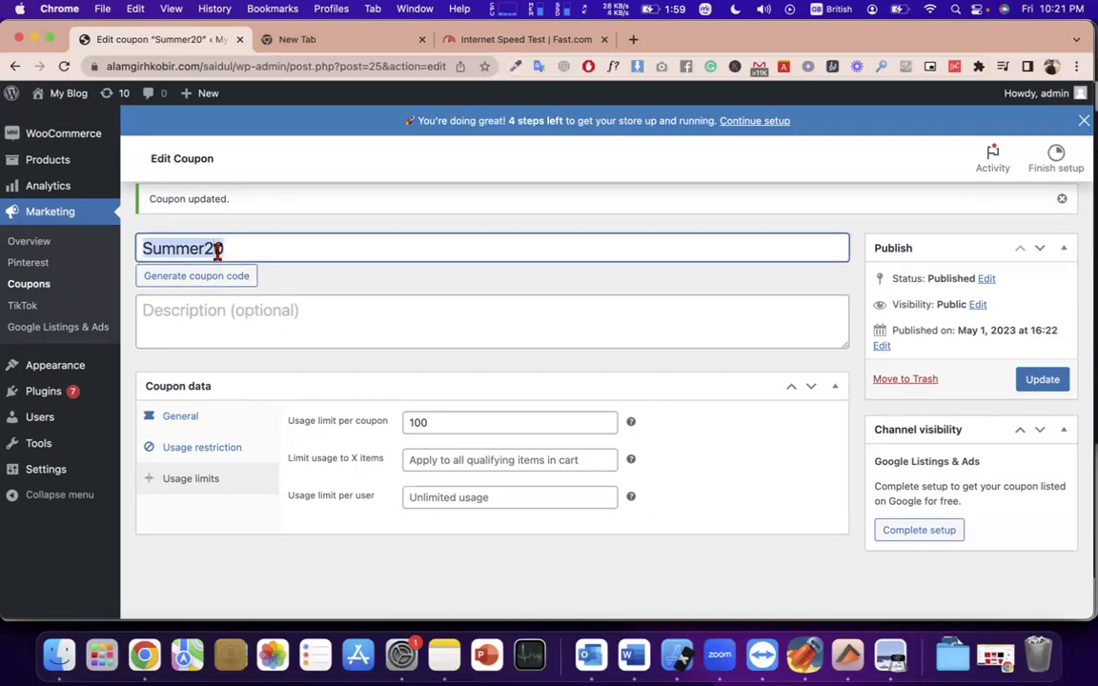
double_click(442, 420)
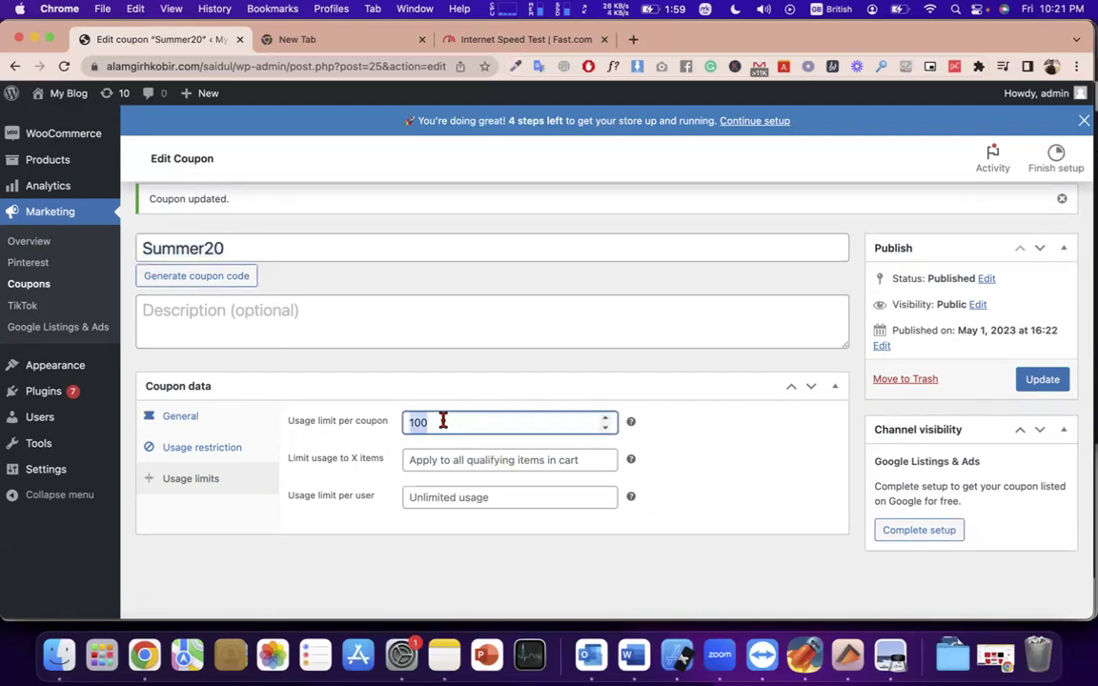
double_click(208, 250)
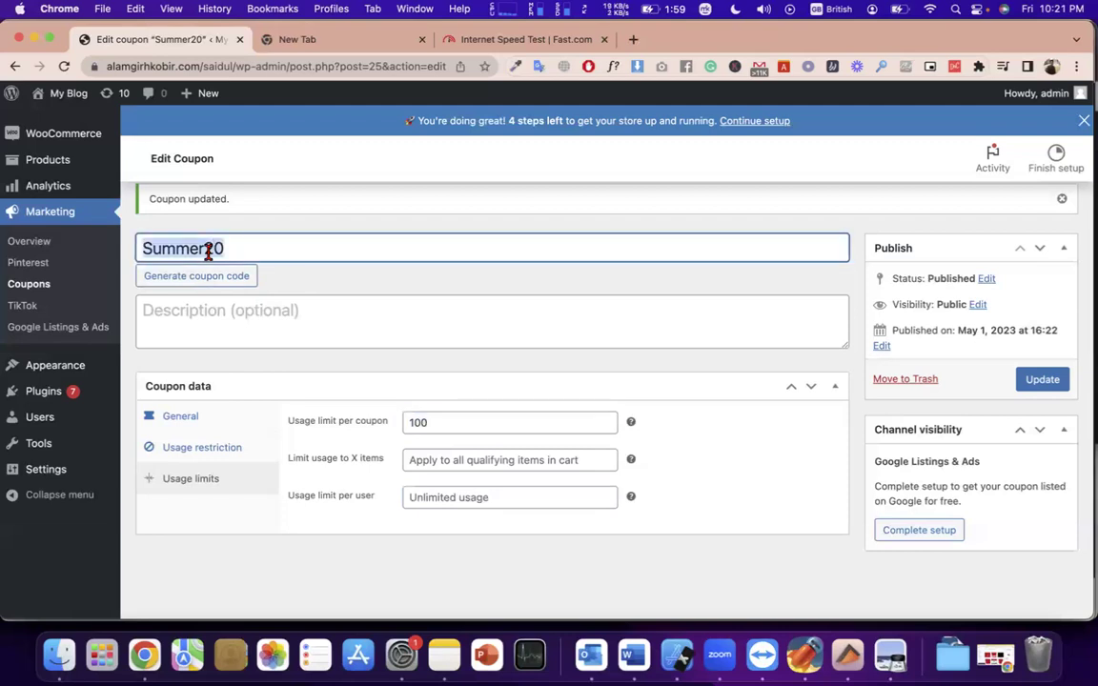
click(263, 242)
drag(263, 242, 140, 244)
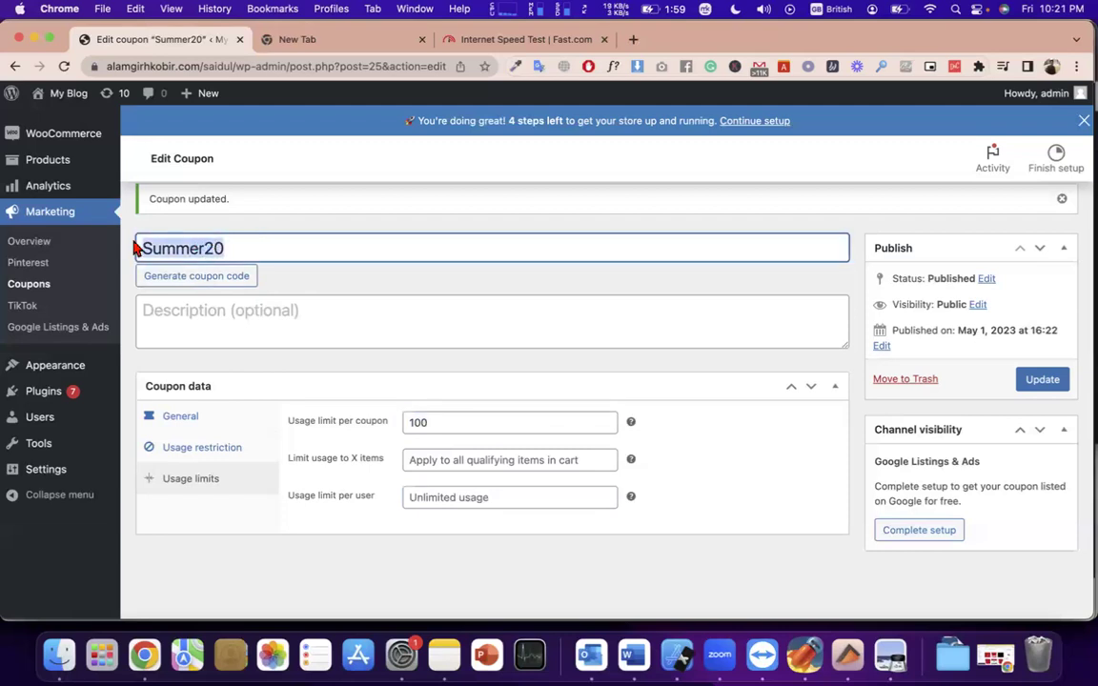
Step: Set the coupon's usage limit per user to 5
click(236, 246)
double_click(203, 246)
click(222, 249)
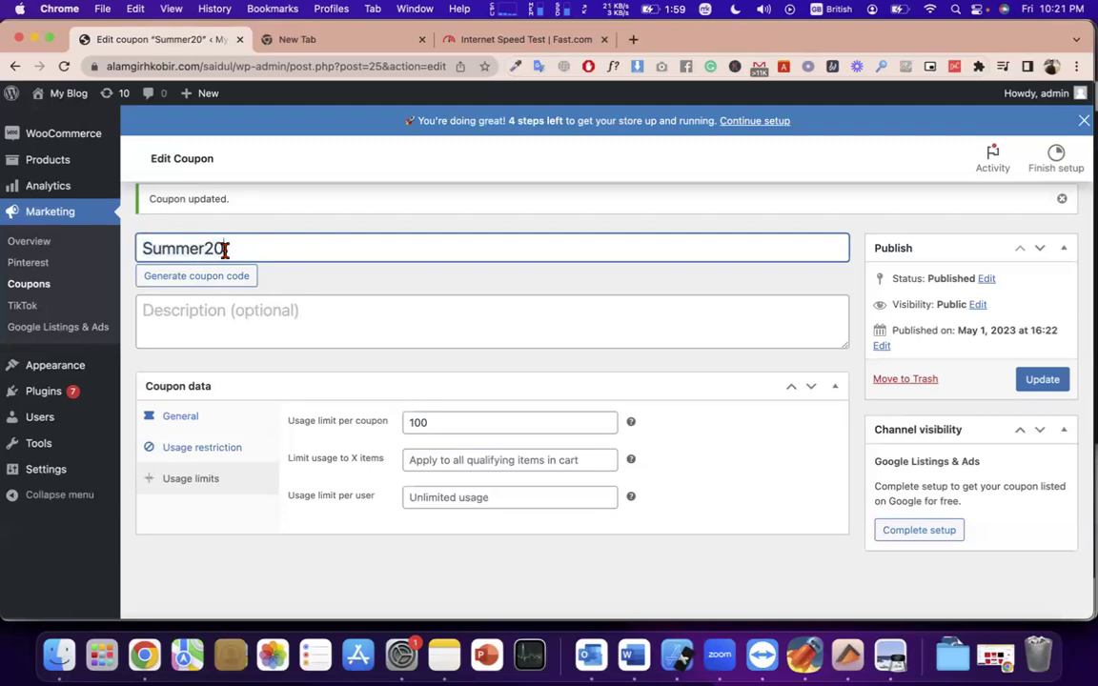
drag(443, 423, 406, 422)
drag(255, 250, 139, 229)
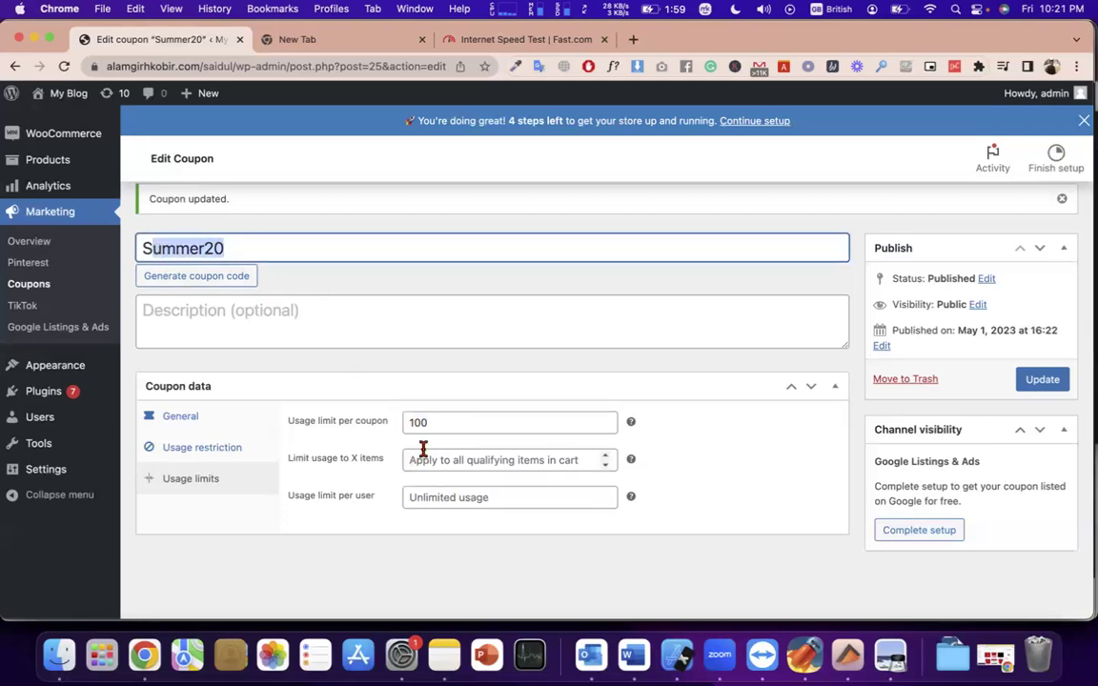
drag(429, 423, 400, 434)
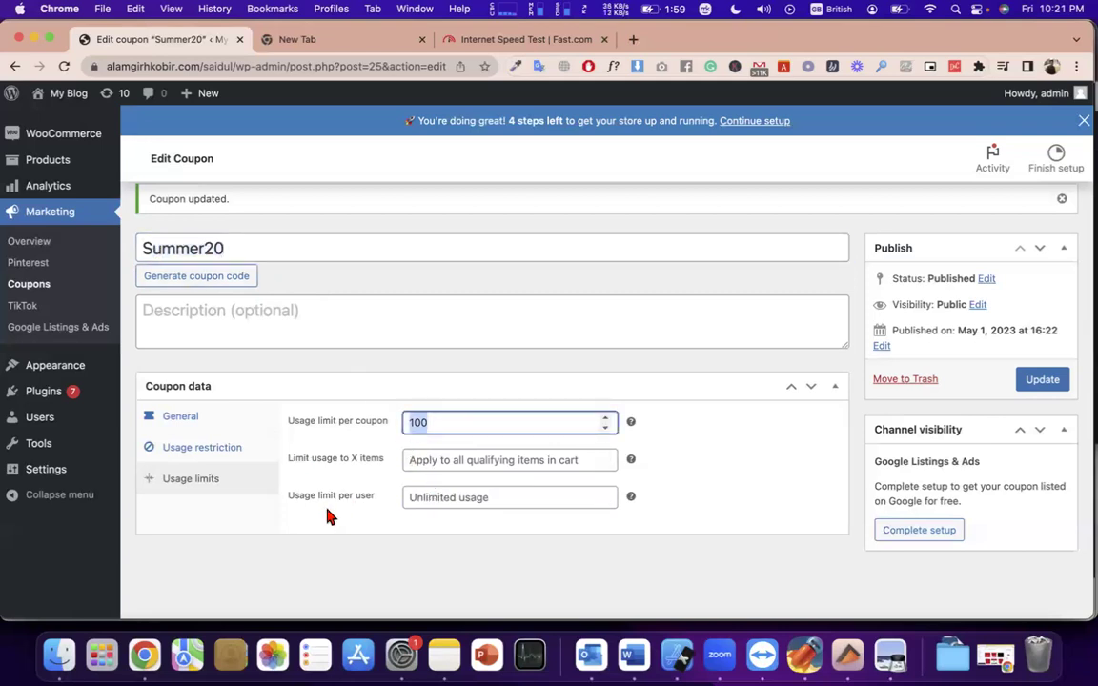
click(436, 502)
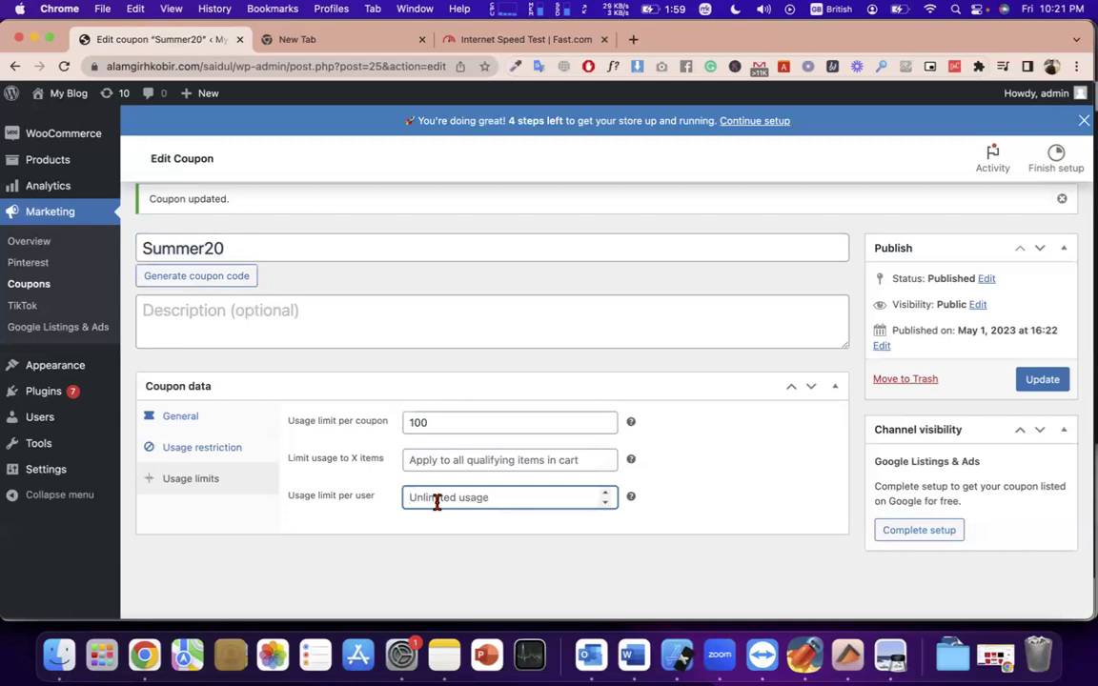
text(5)
Step: Examine how the usage limit per user relates to the usage limit per coupon and the coupon code
double_click(207, 252)
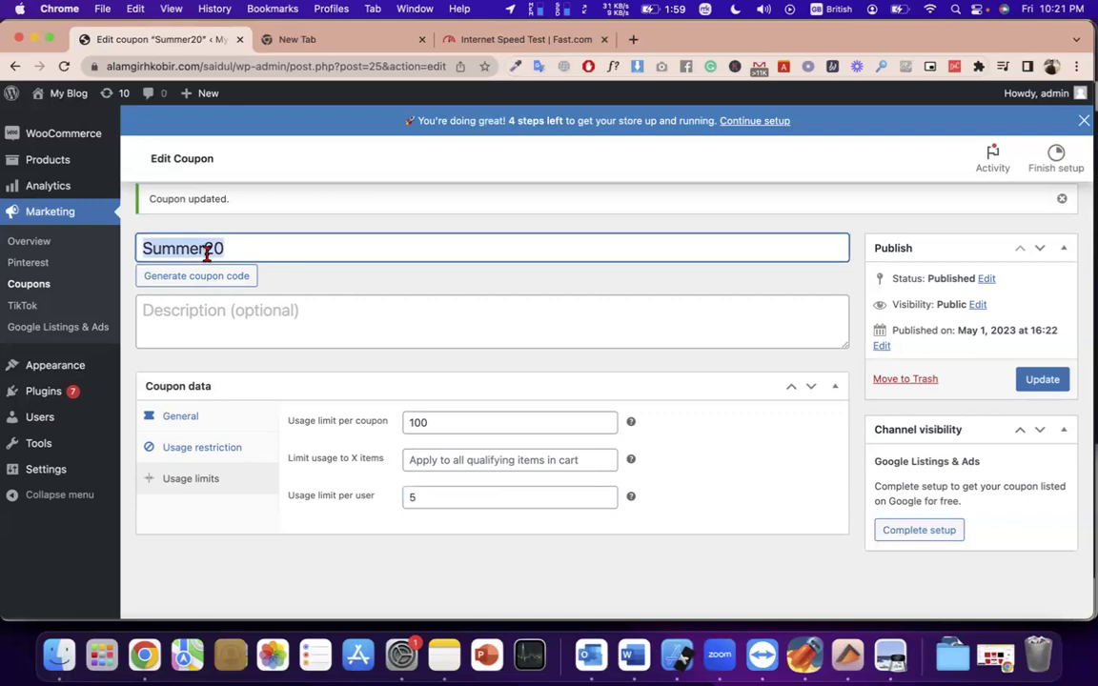
click(421, 497)
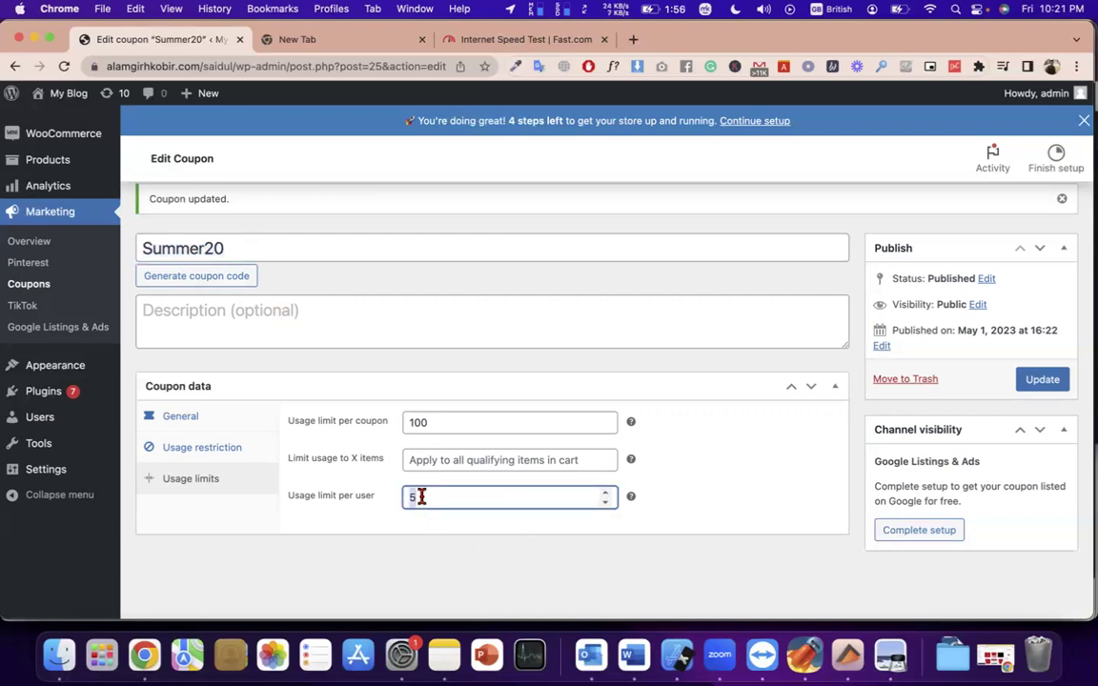
click(429, 422)
double_click(429, 422)
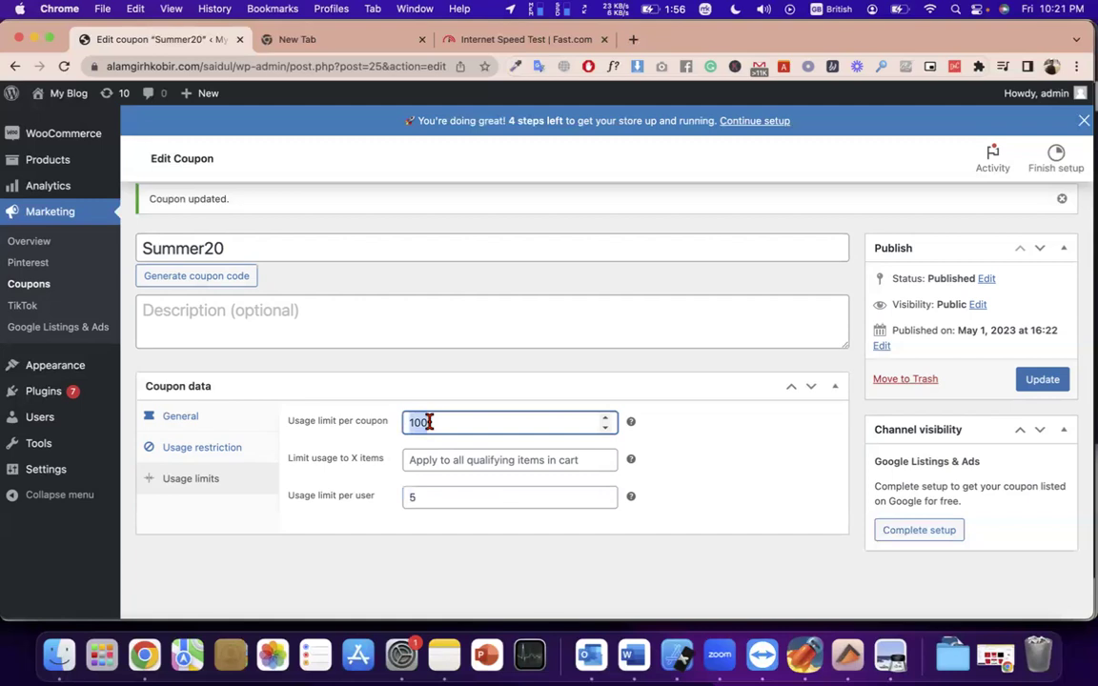
click(424, 496)
double_click(424, 497)
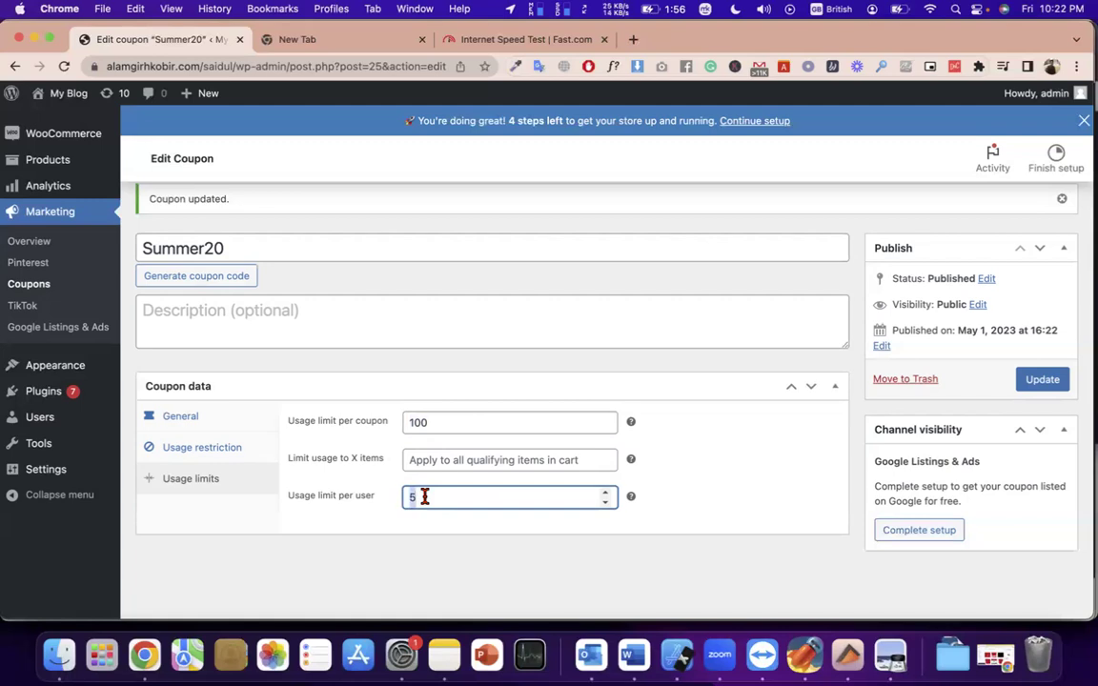
double_click(447, 425)
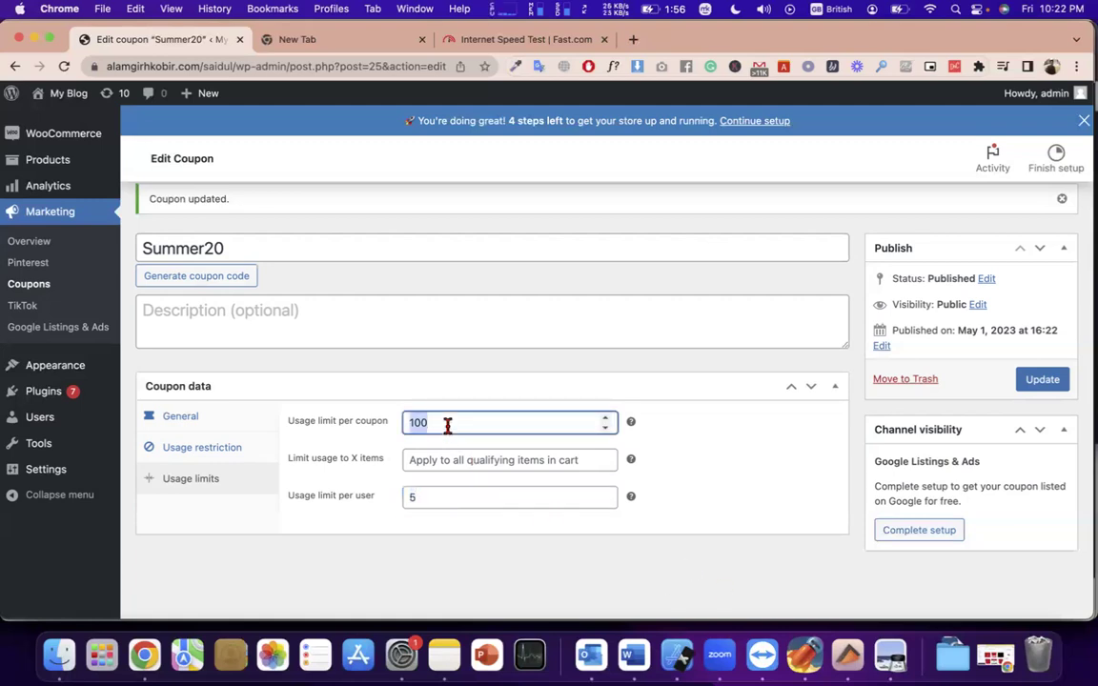
double_click(229, 250)
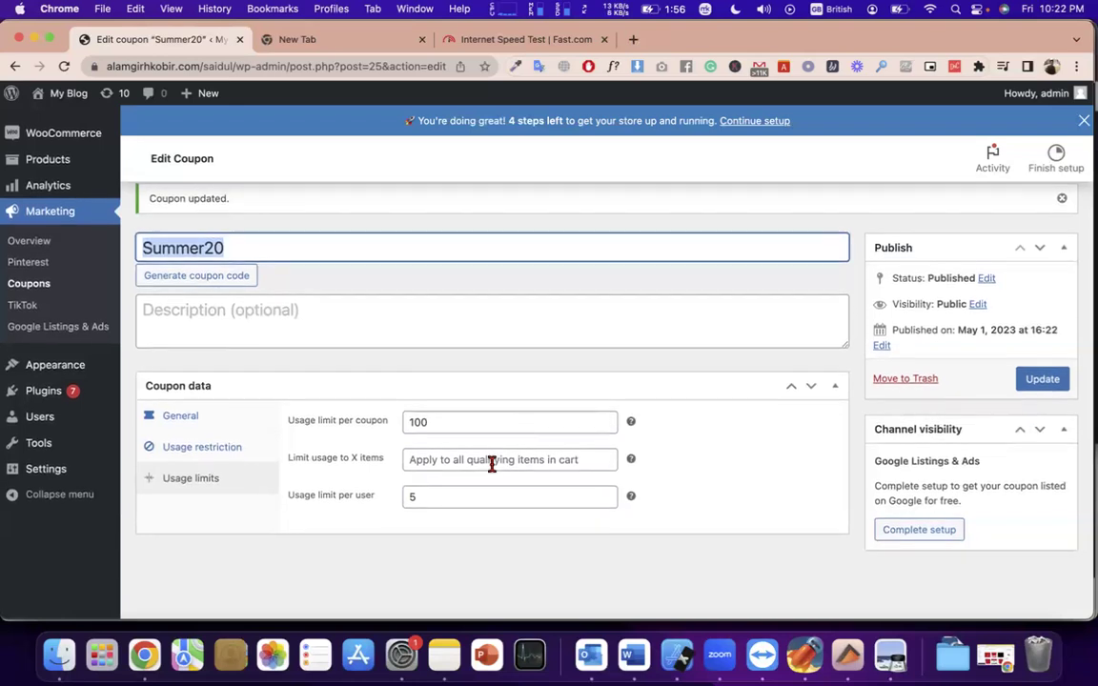
Step: Set the coupon's limit usage to X items to 1
click(490, 462)
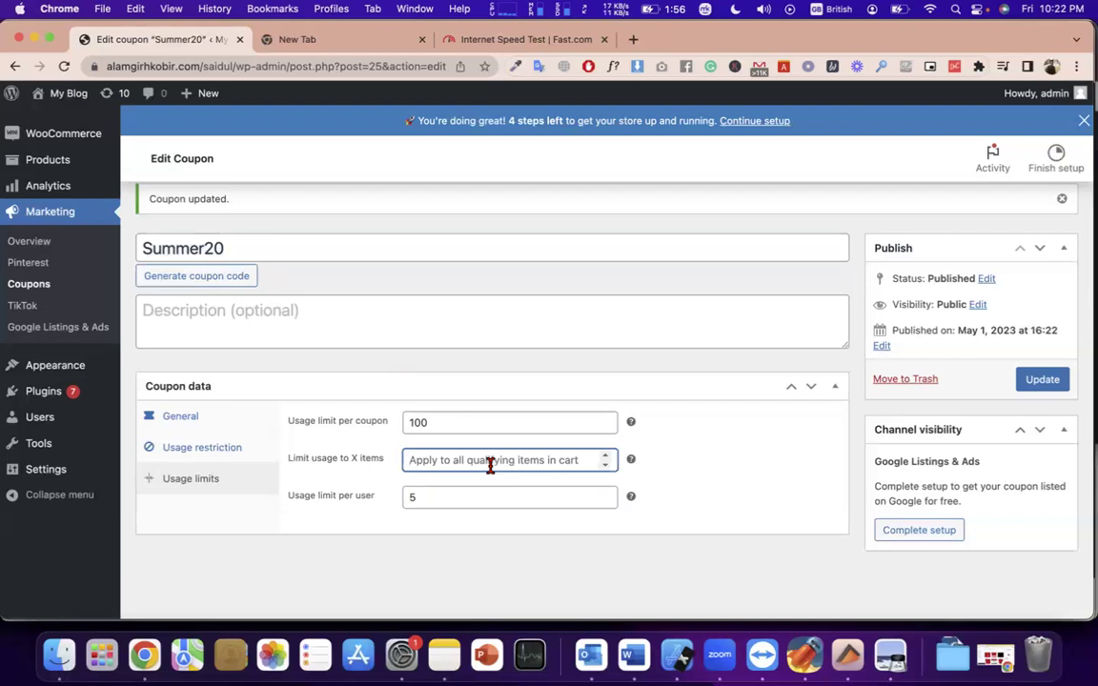
click(607, 457)
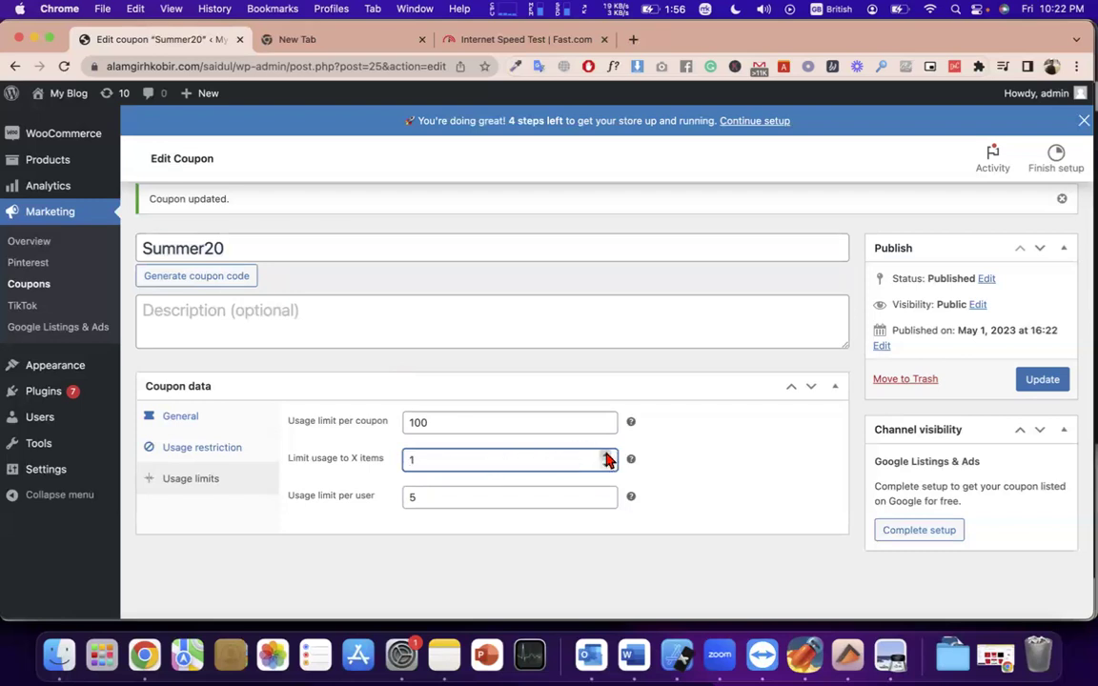
double_click(484, 459)
triple_click(371, 463)
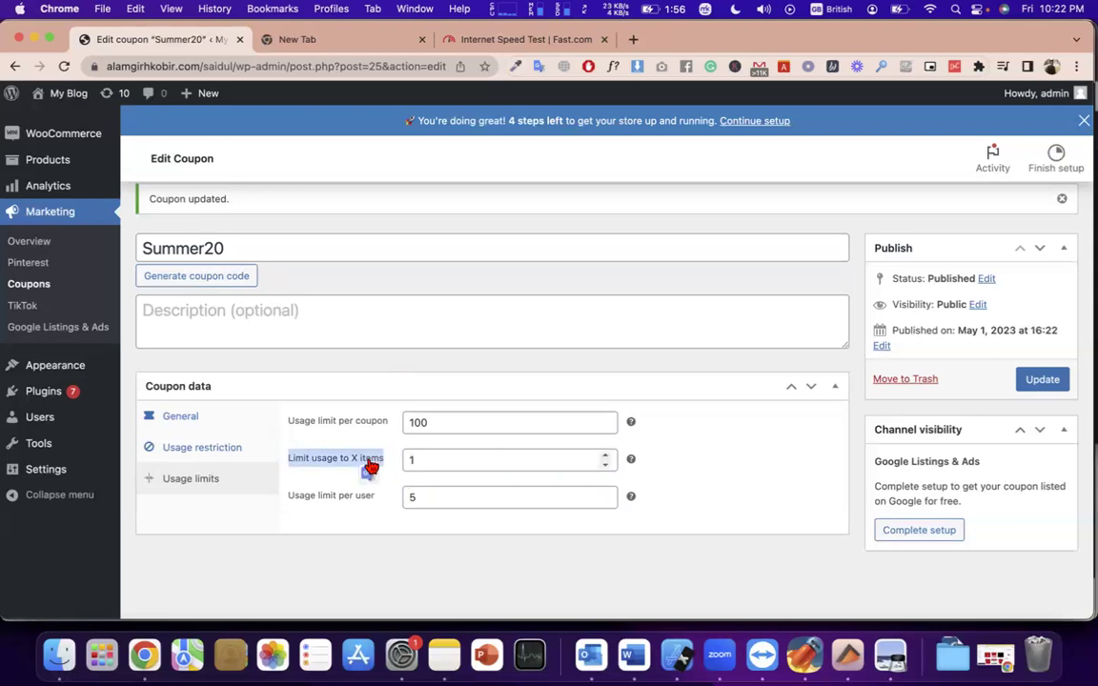
double_click(427, 459)
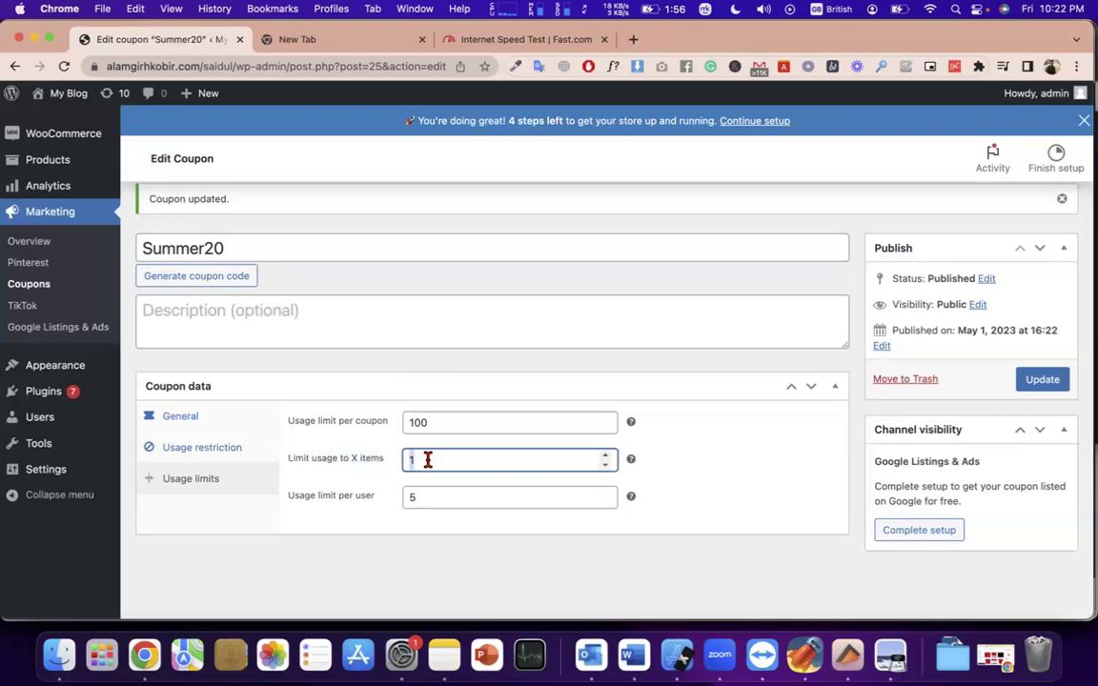
drag(352, 459, 389, 467)
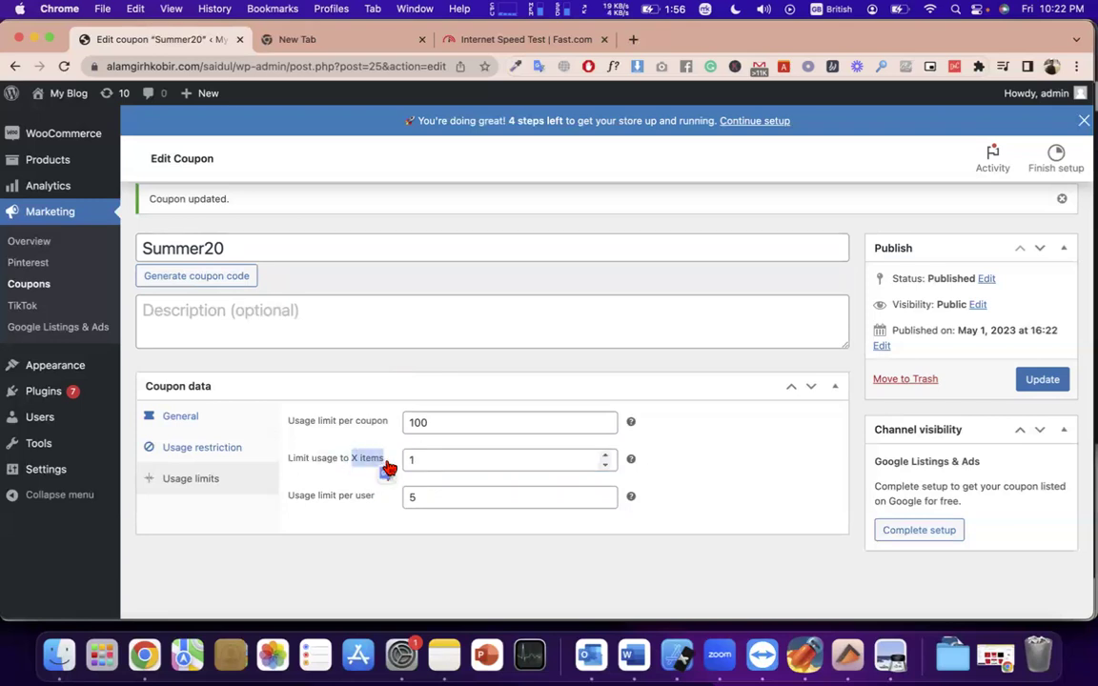
drag(389, 467, 425, 460)
double_click(422, 462)
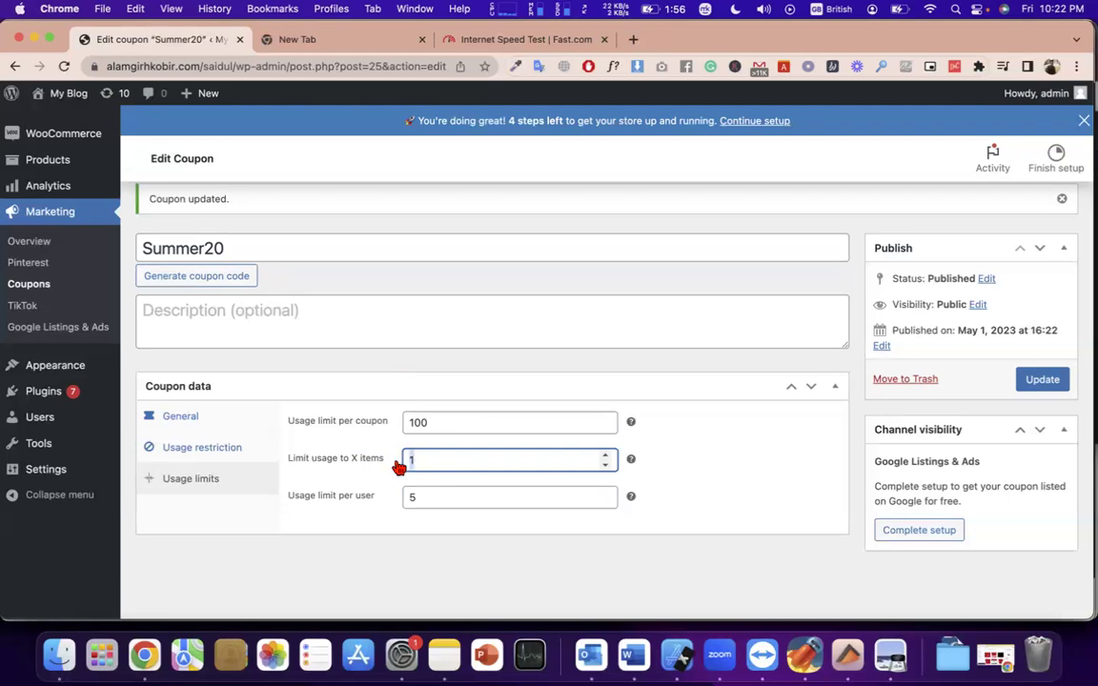
Step: Update the coupon, check the Wi-Fi connection, and reload the page with the form resubmitted
click(1039, 386)
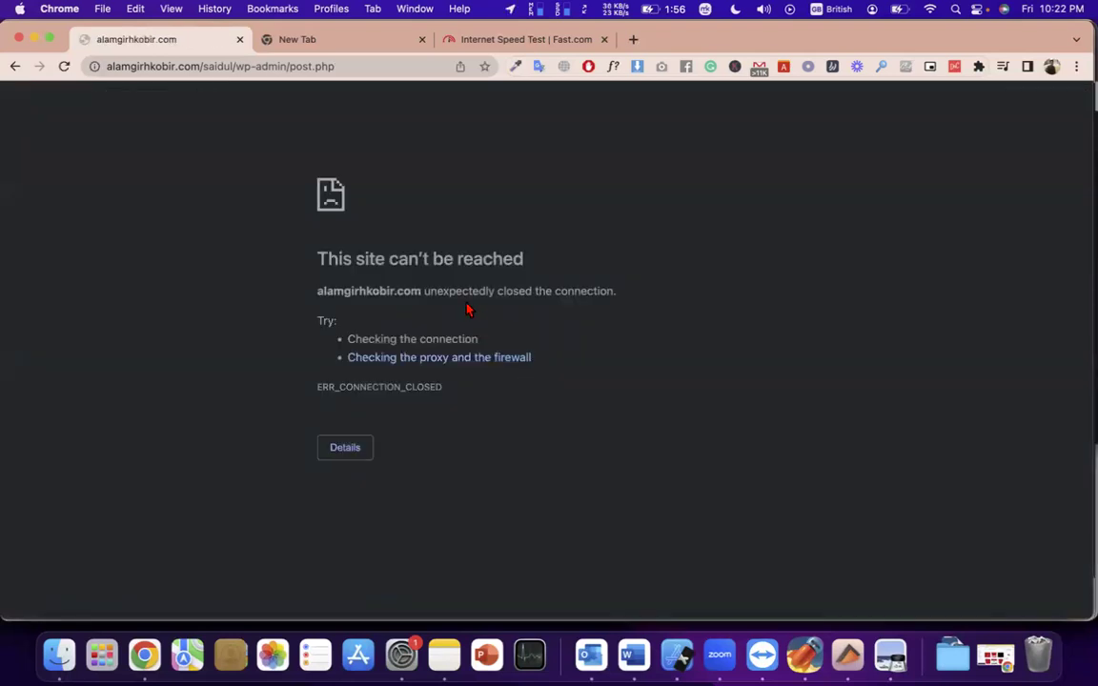
click(930, 10)
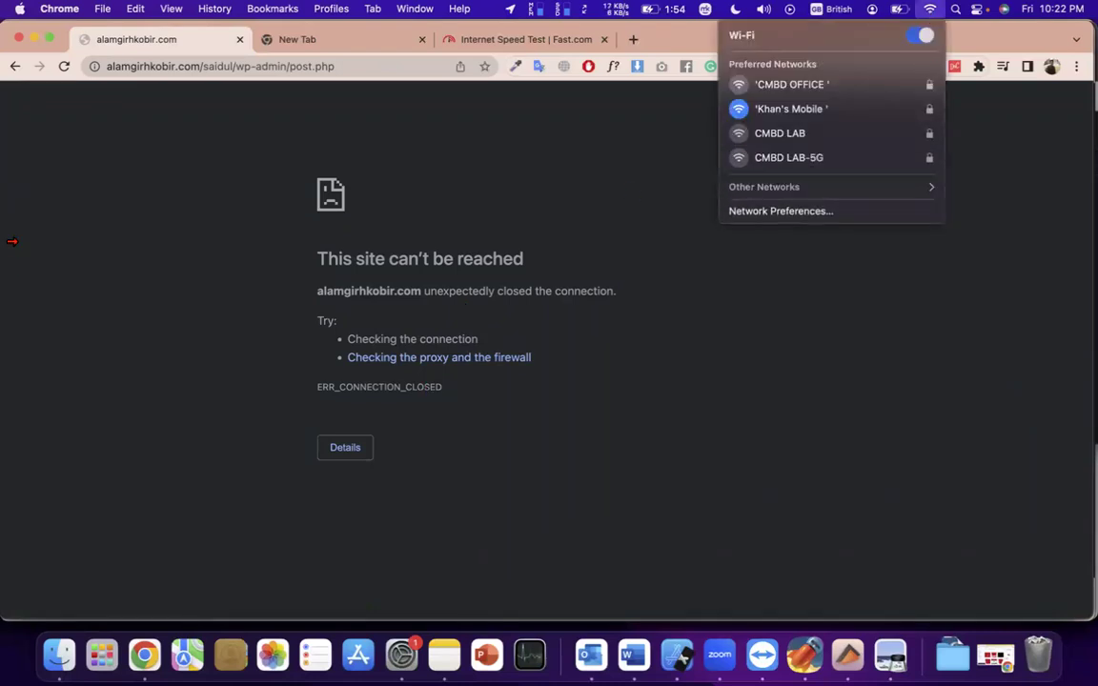
click(65, 67)
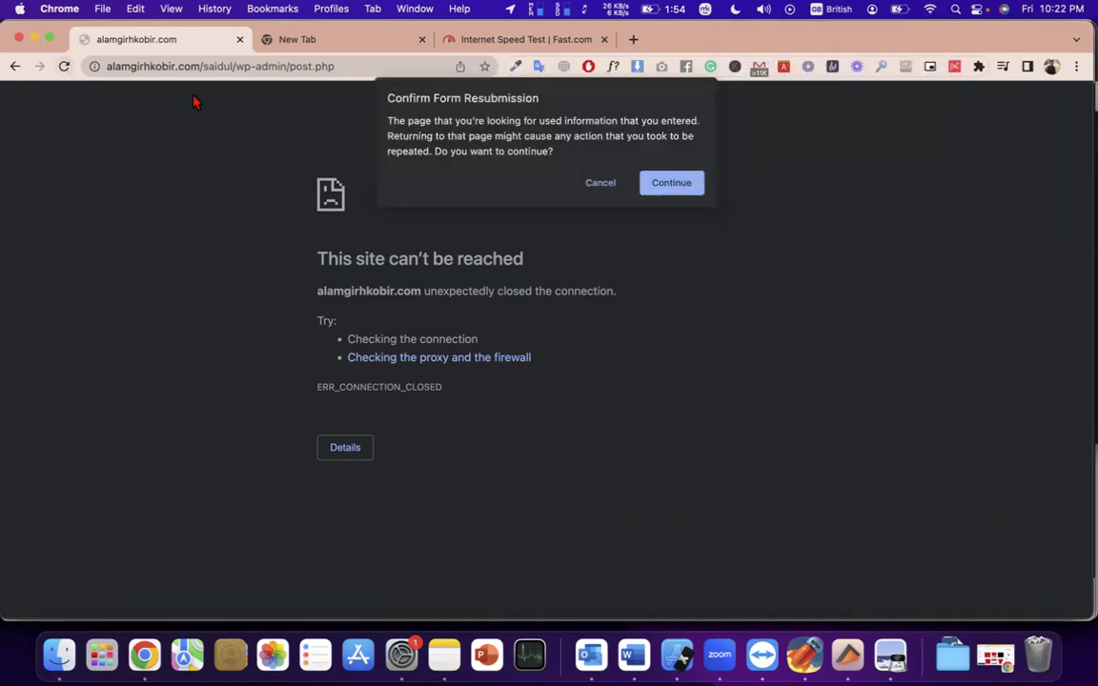
click(693, 188)
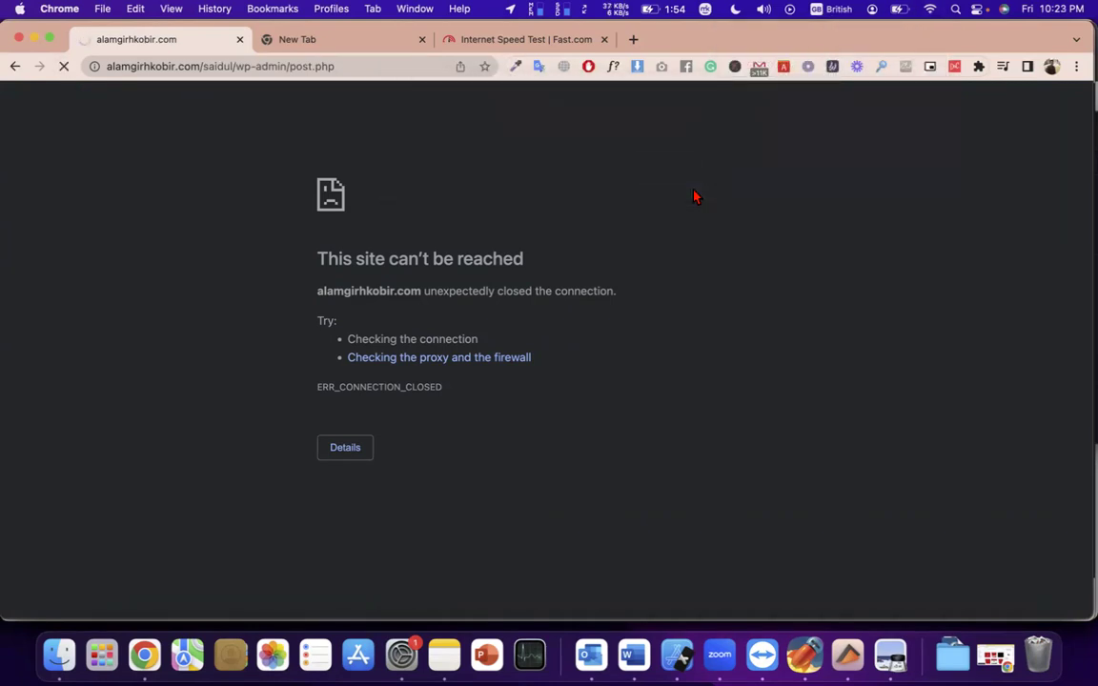
double_click(396, 259)
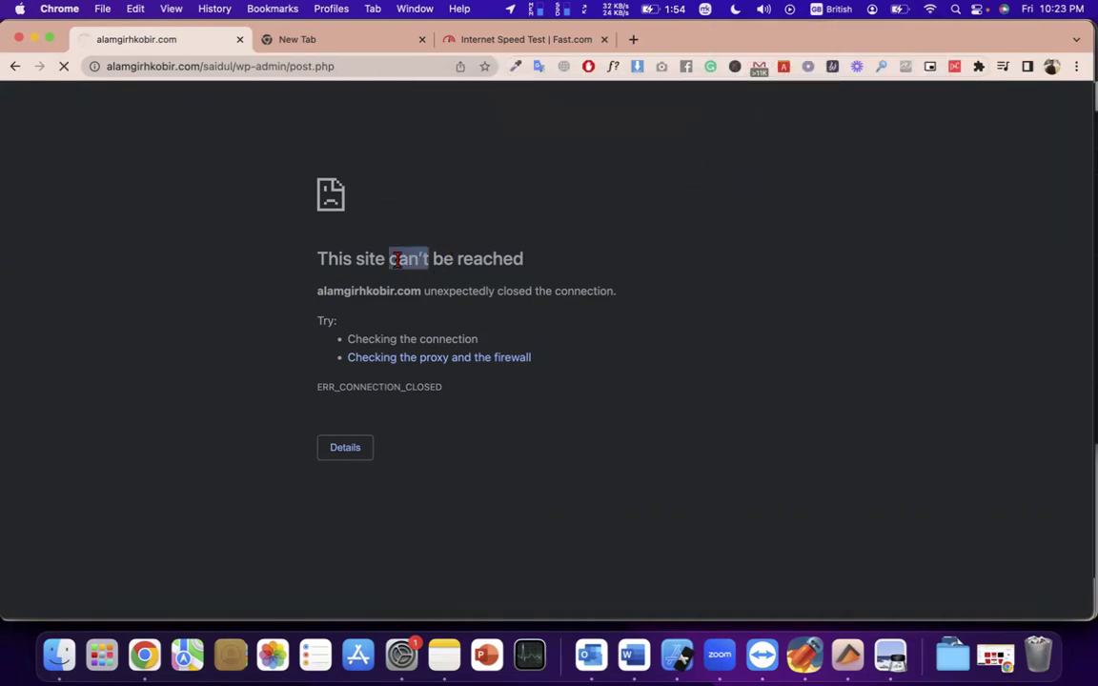
triple_click(395, 259)
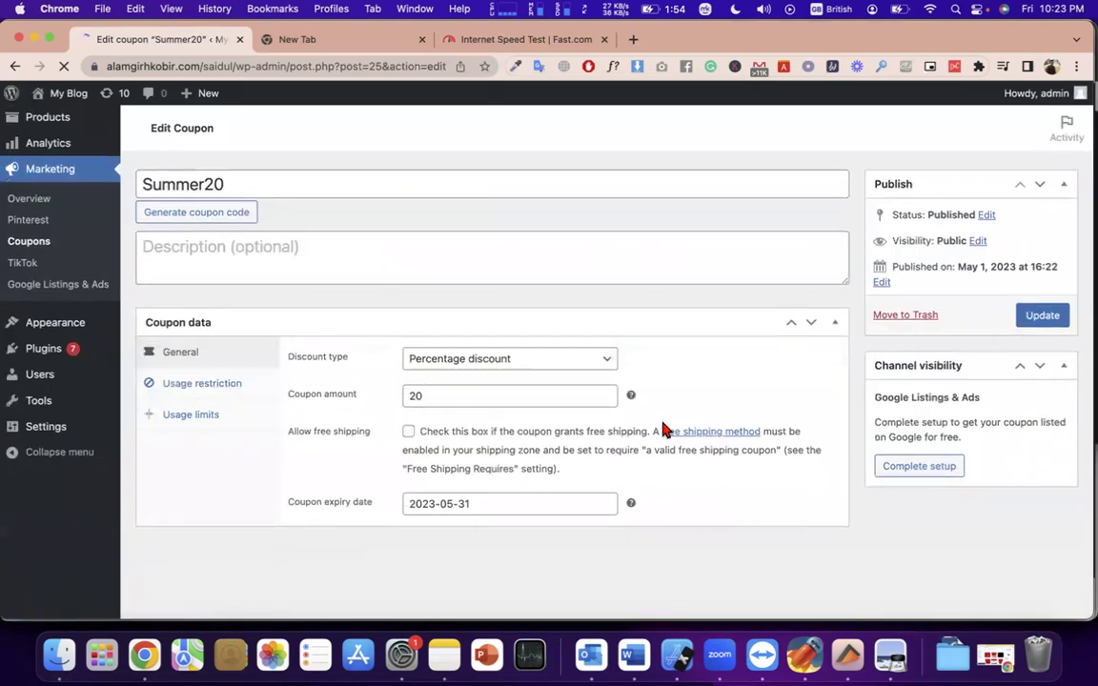
Step: Reopen the coupon's usage limits and update the coupon once more
click(196, 441)
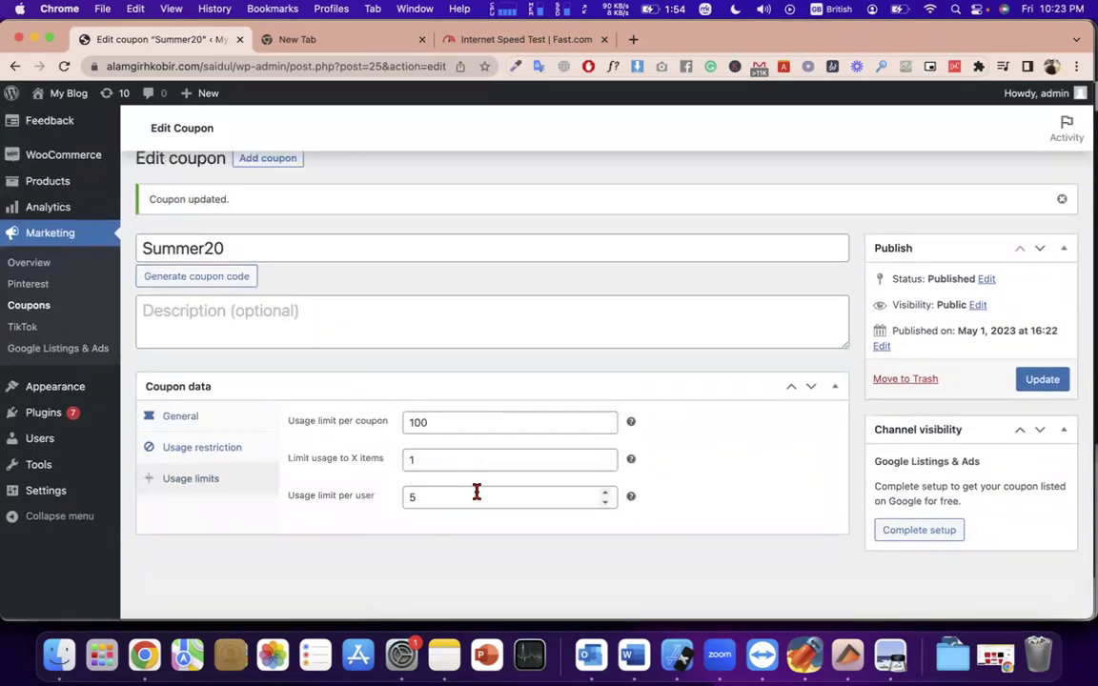
click(1044, 380)
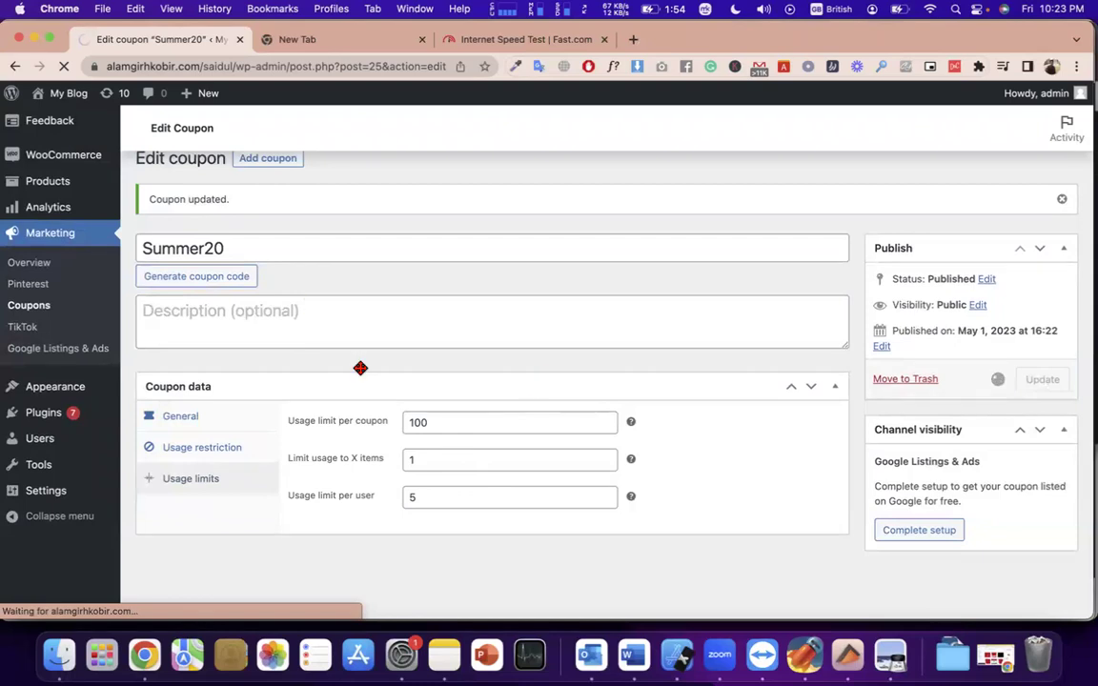
Step: Open the site's wp-admin address in a new browser tab and place that tab directly after the coupon tab
mouse_move(64, 419)
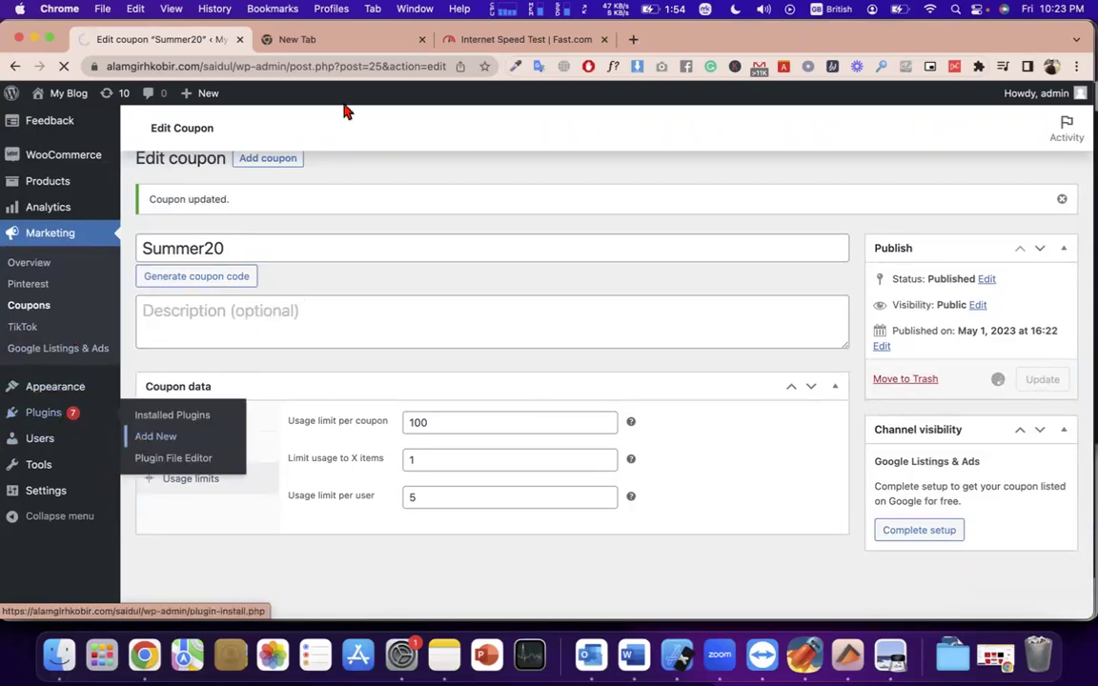
drag(289, 66, 13, 71)
key(super+c)
key(super+t)
key(super+v)
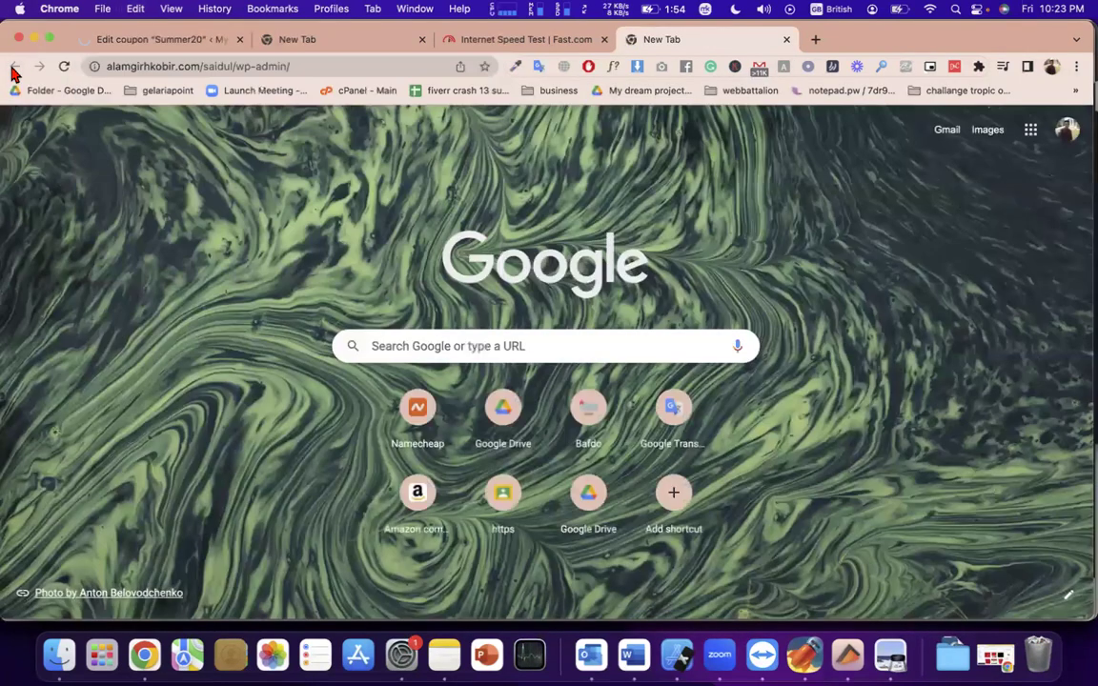
click(143, 49)
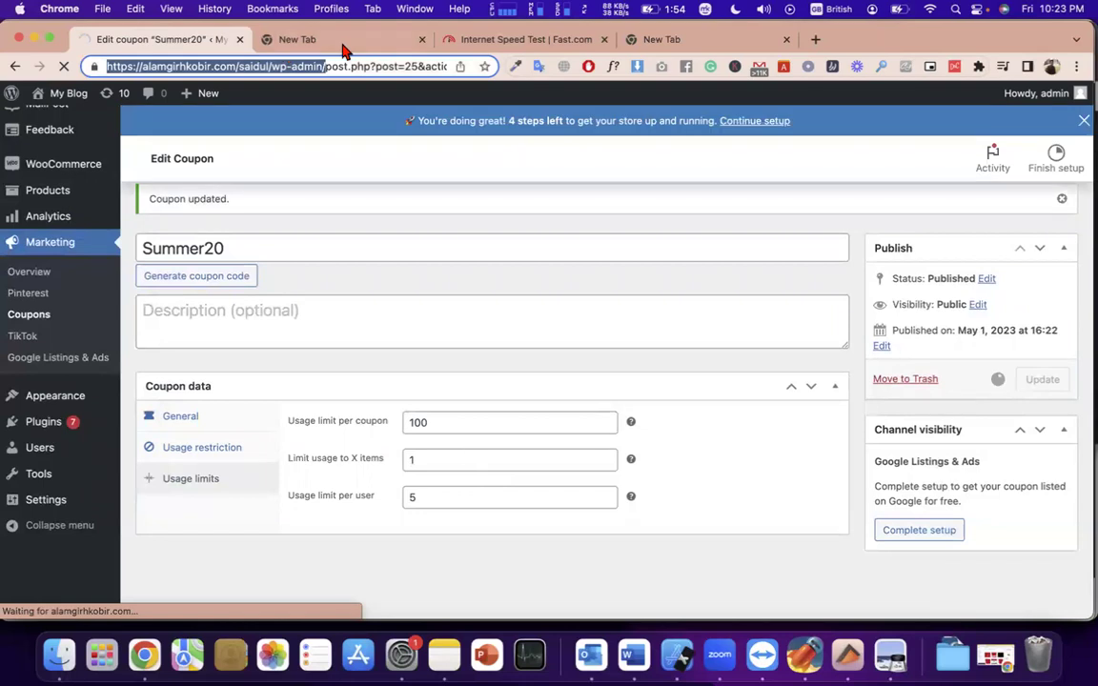
click(649, 42)
drag(474, 49, 375, 49)
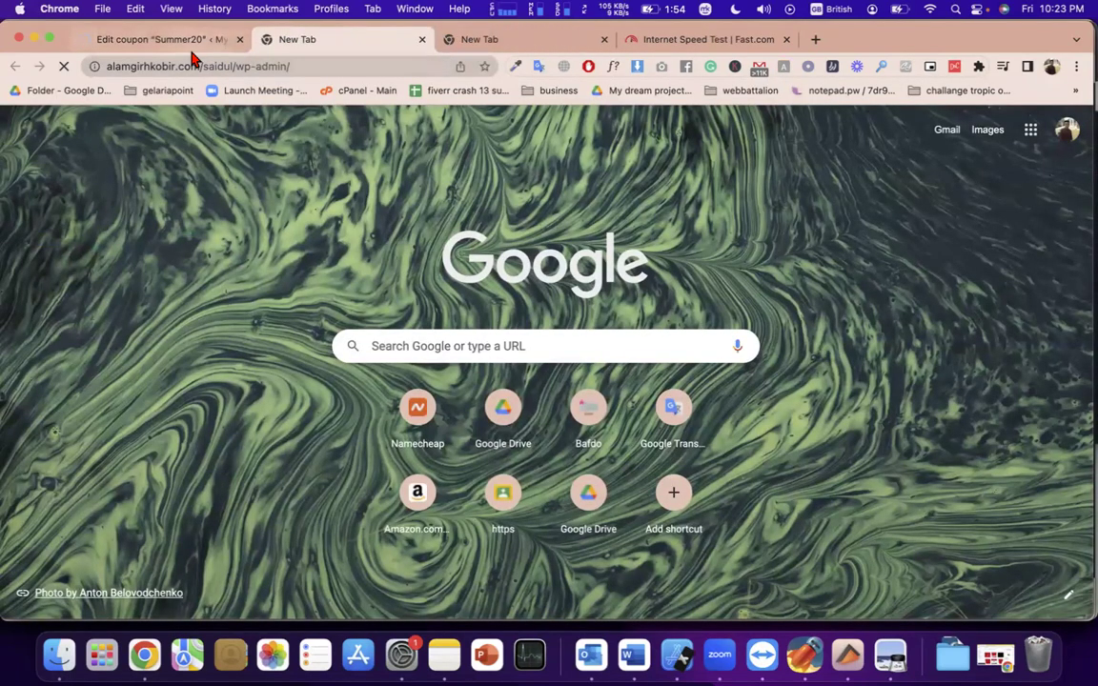
Step: Open the page for adding new plugins from the WordPress dashboard
scroll(245, 417, down, 5)
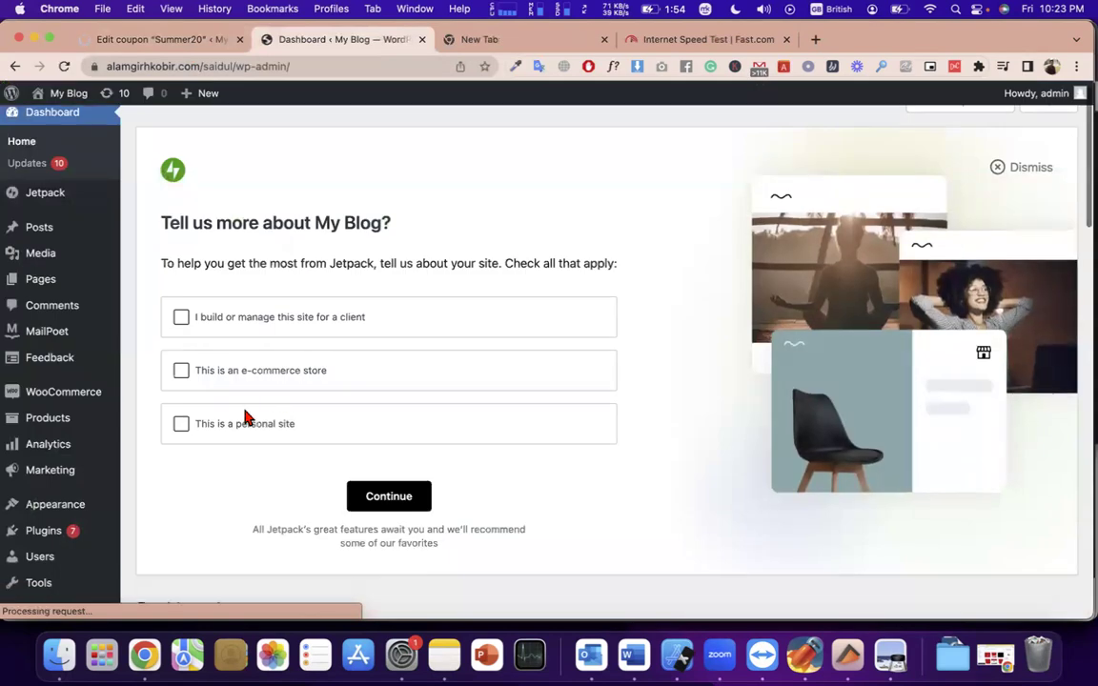
mouse_move(57, 405)
mouse_move(43, 491)
click(157, 517)
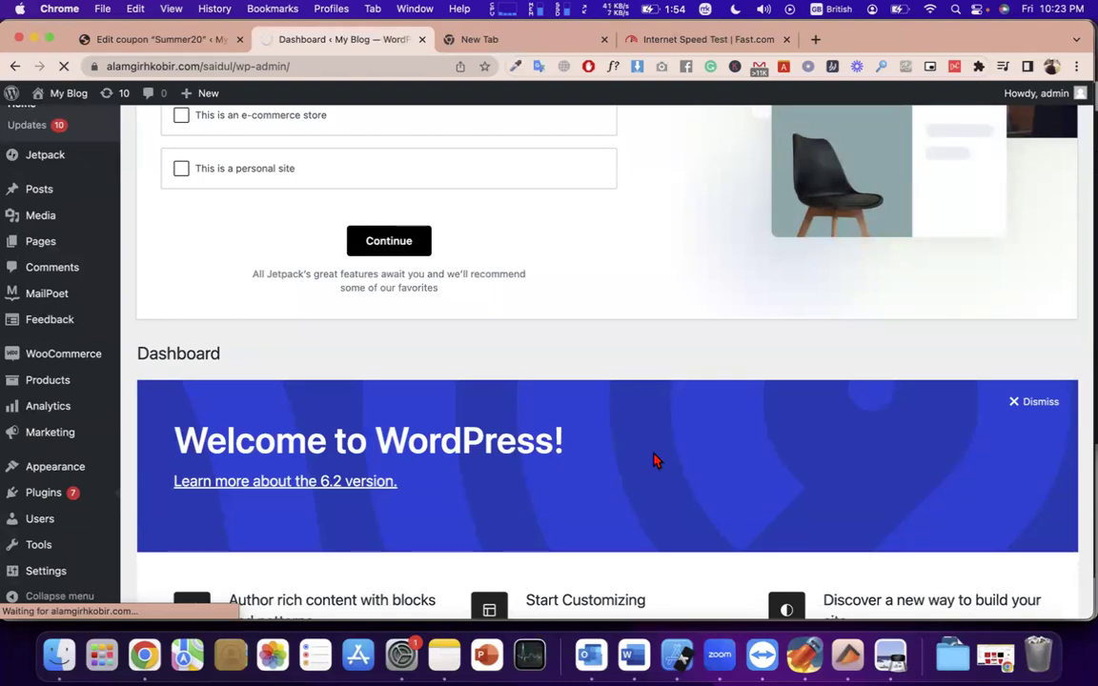
Step: Dismiss the Welcome to WordPress panel and look over the dashboard and its wp-admin address
click(1038, 403)
scroll(443, 433, down, 5)
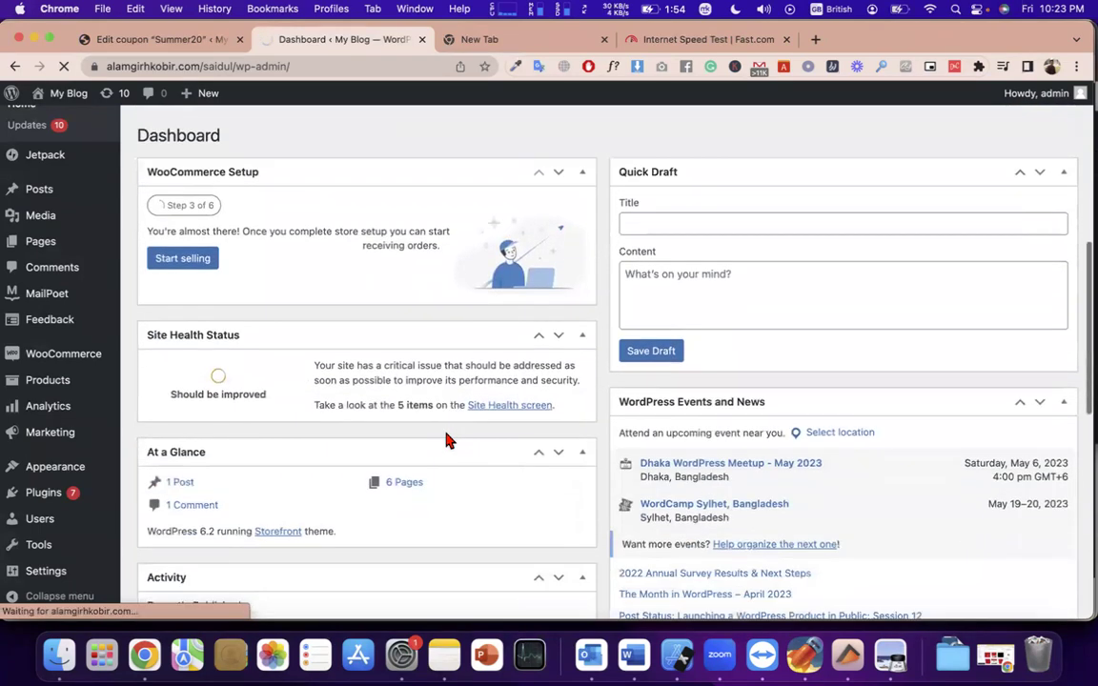
drag(180, 134, 188, 146)
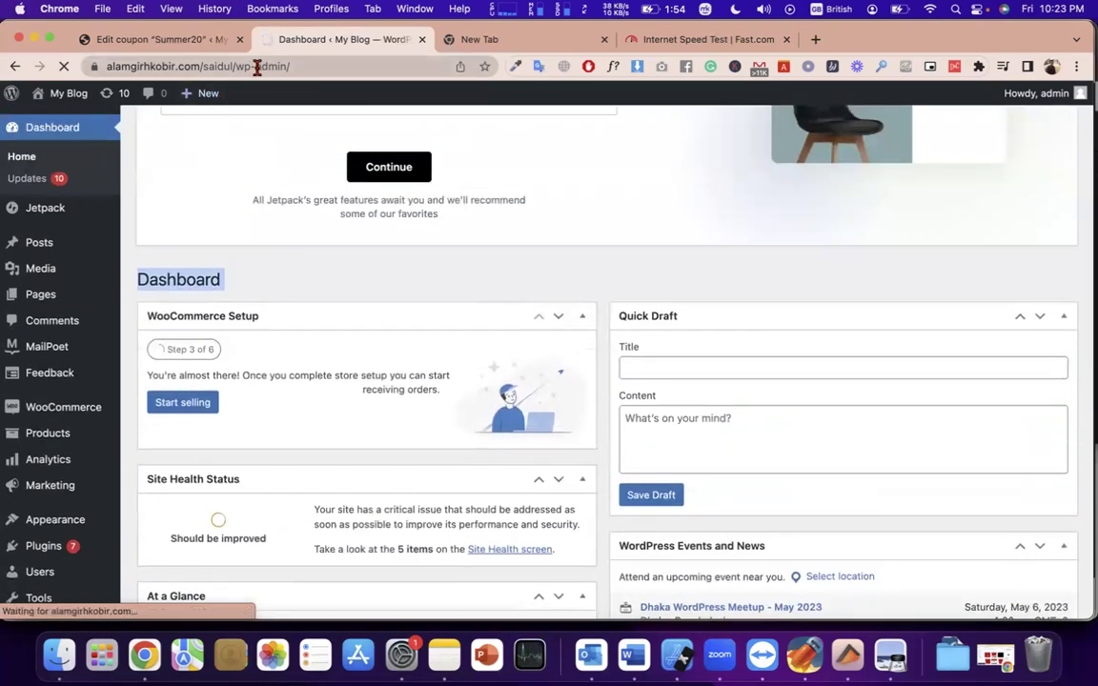
drag(255, 66, 262, 66)
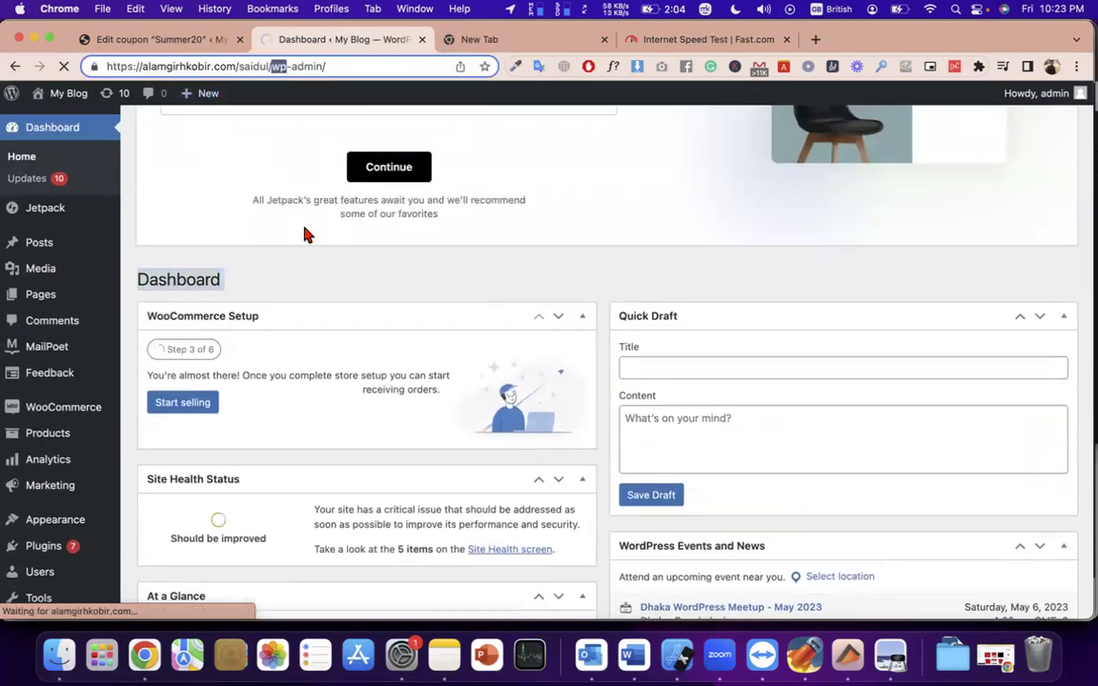
Step: Return to the Summer20 coupon and open its usage limits
click(180, 43)
scroll(289, 483, down, 5)
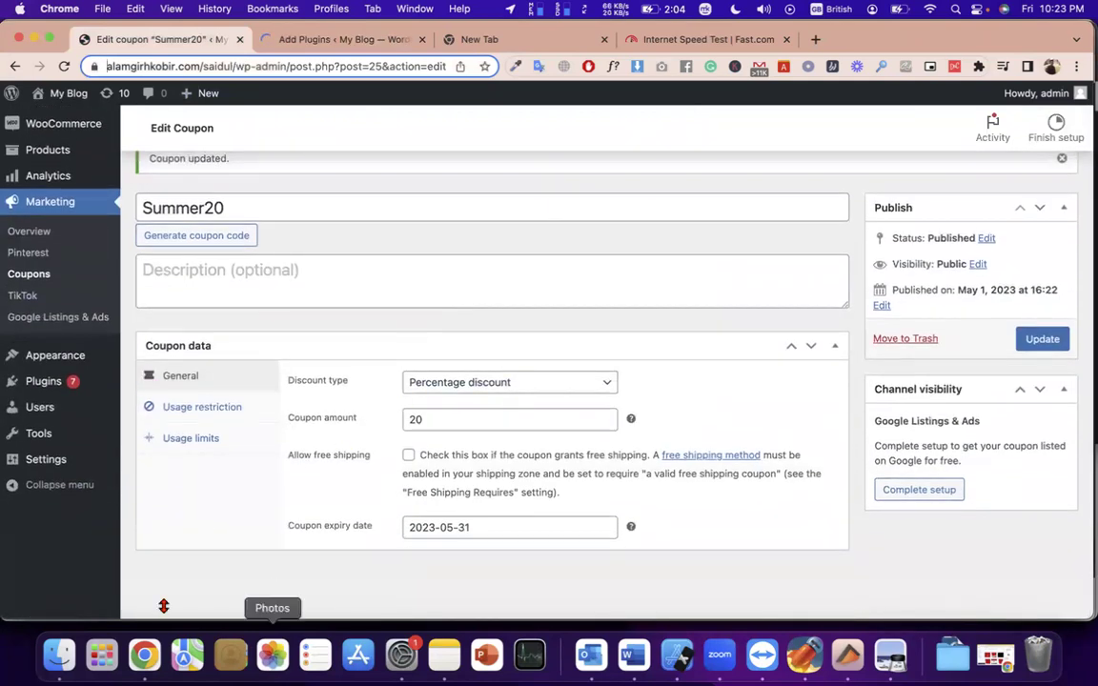
click(181, 439)
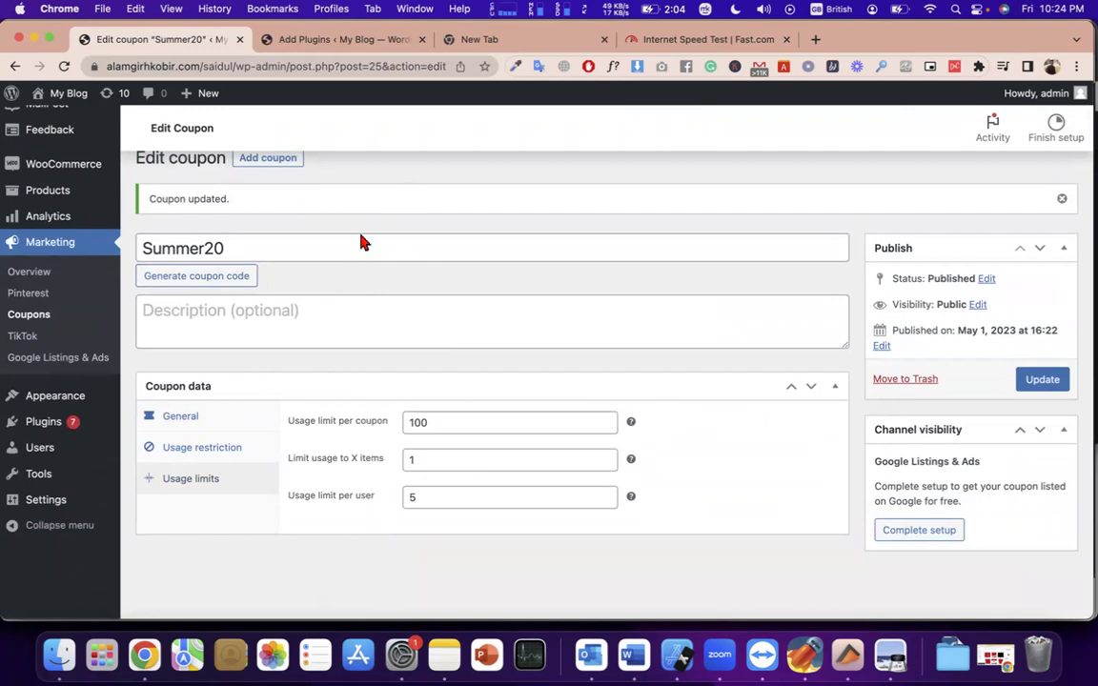
Step: Search the plugin directory for "advanced coupon" and install the Advanced Coupons plugin by Rymera Web Co
click(305, 39)
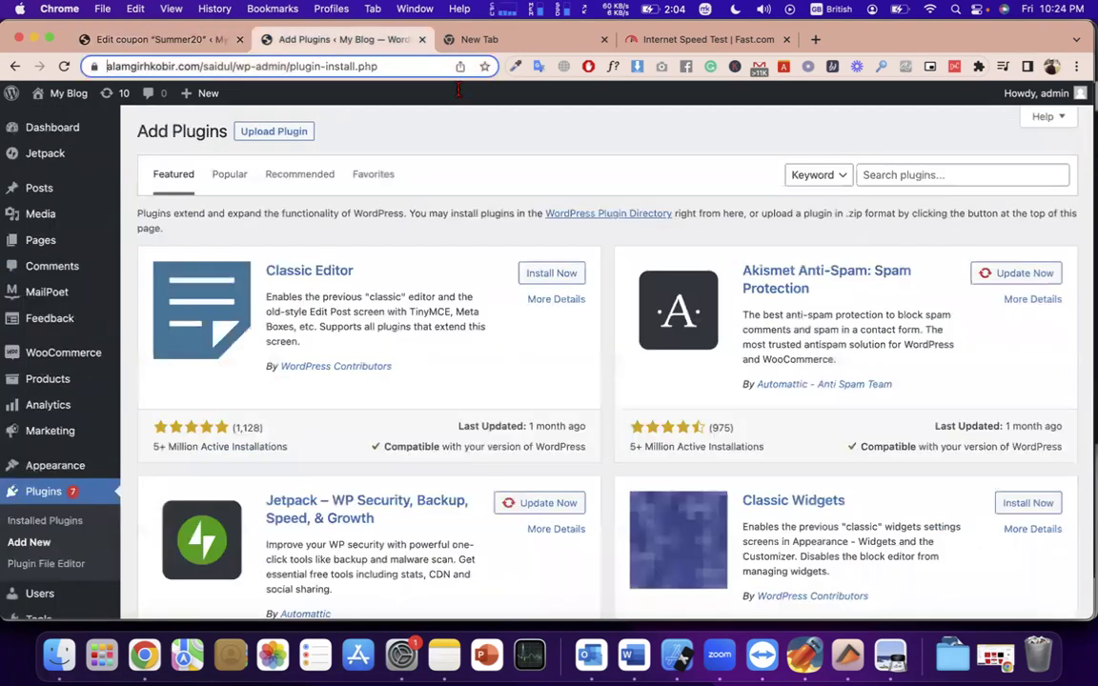
click(938, 175)
text(advanced coupon)
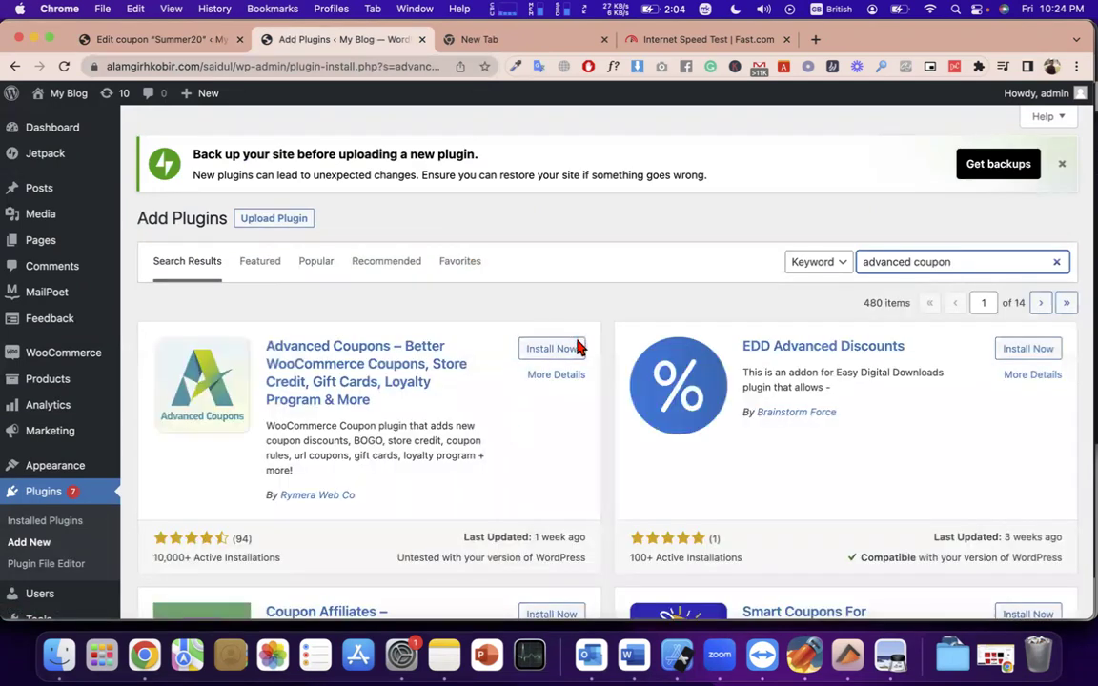
click(196, 416)
drag(197, 416, 255, 437)
click(553, 348)
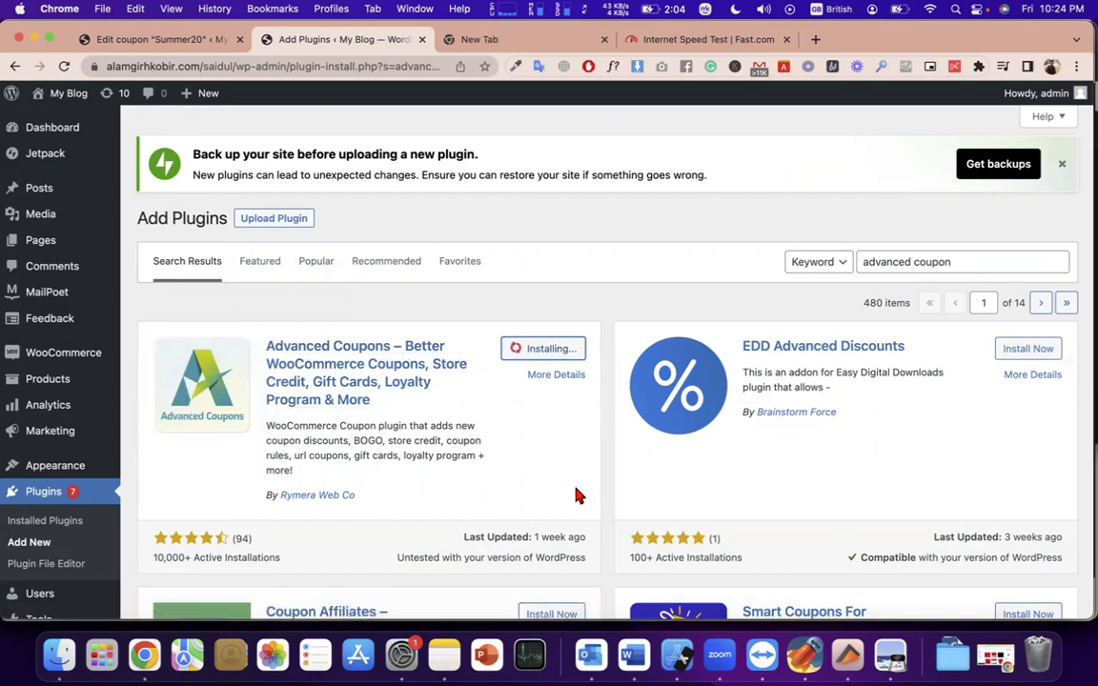
Step: Browse the other coupon plugins in the search results and activate the installed Advanced Coupons plugin
scroll(578, 495, down, 5)
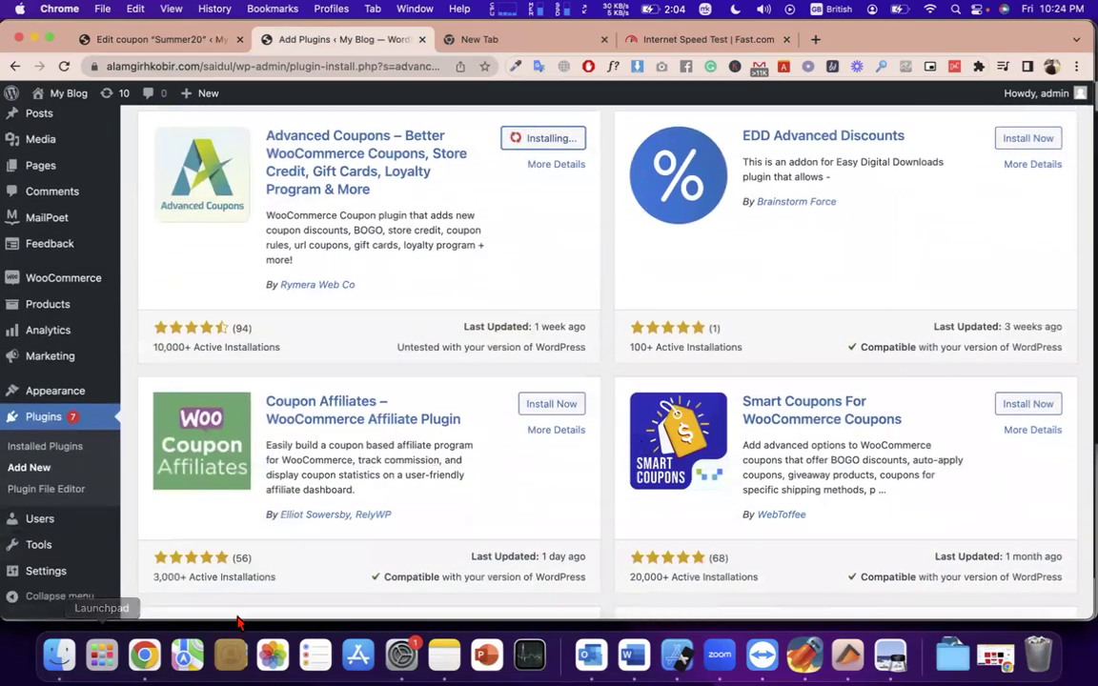
scroll(468, 532, down, 7)
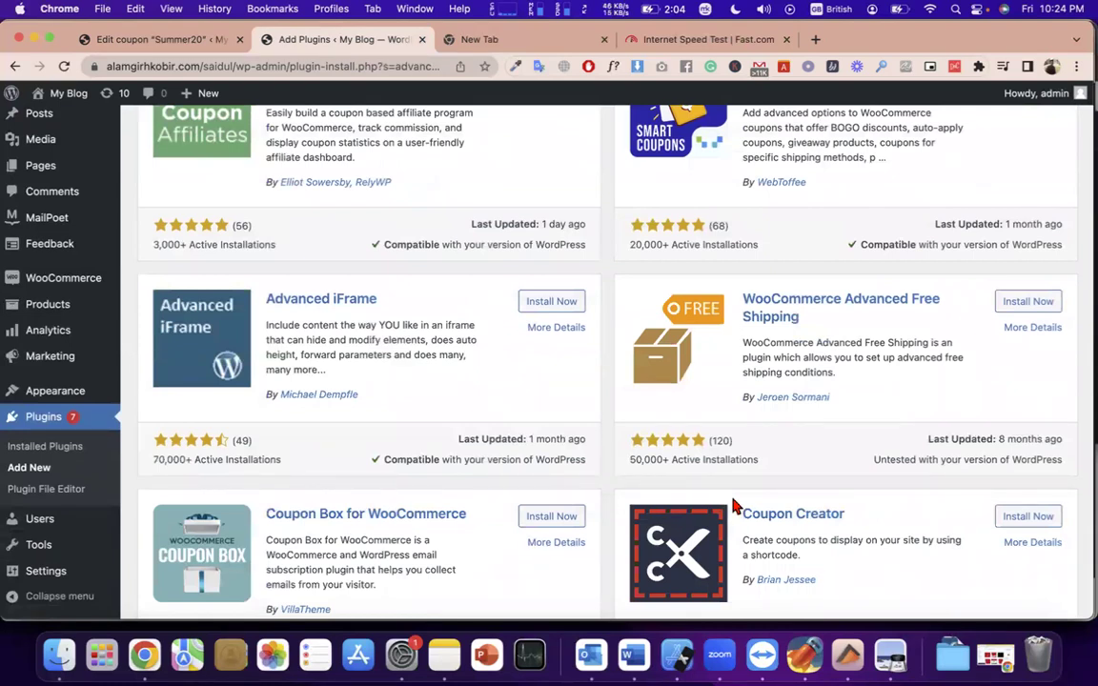
scroll(734, 507, down, 3)
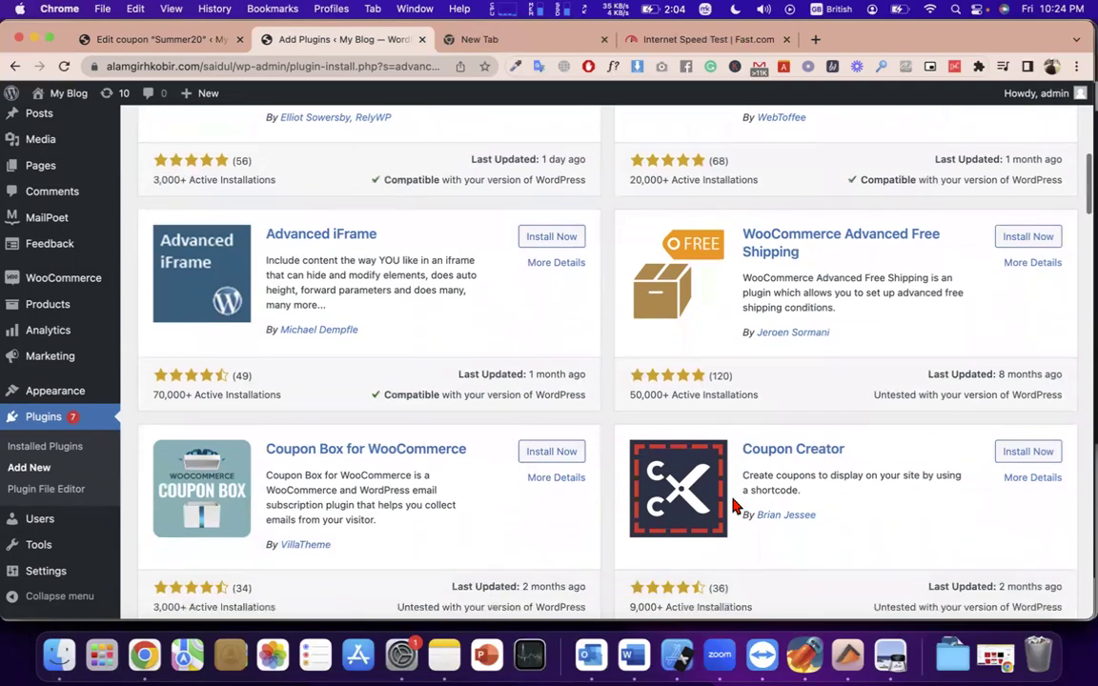
scroll(767, 483, down, 5)
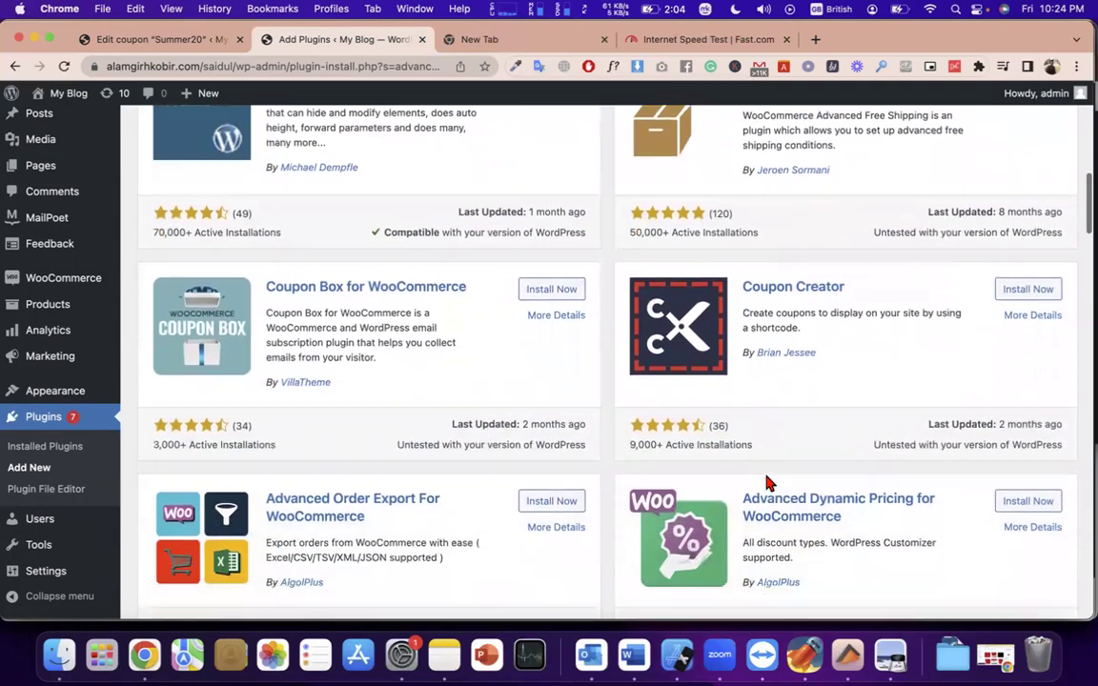
drag(678, 381, 219, 362)
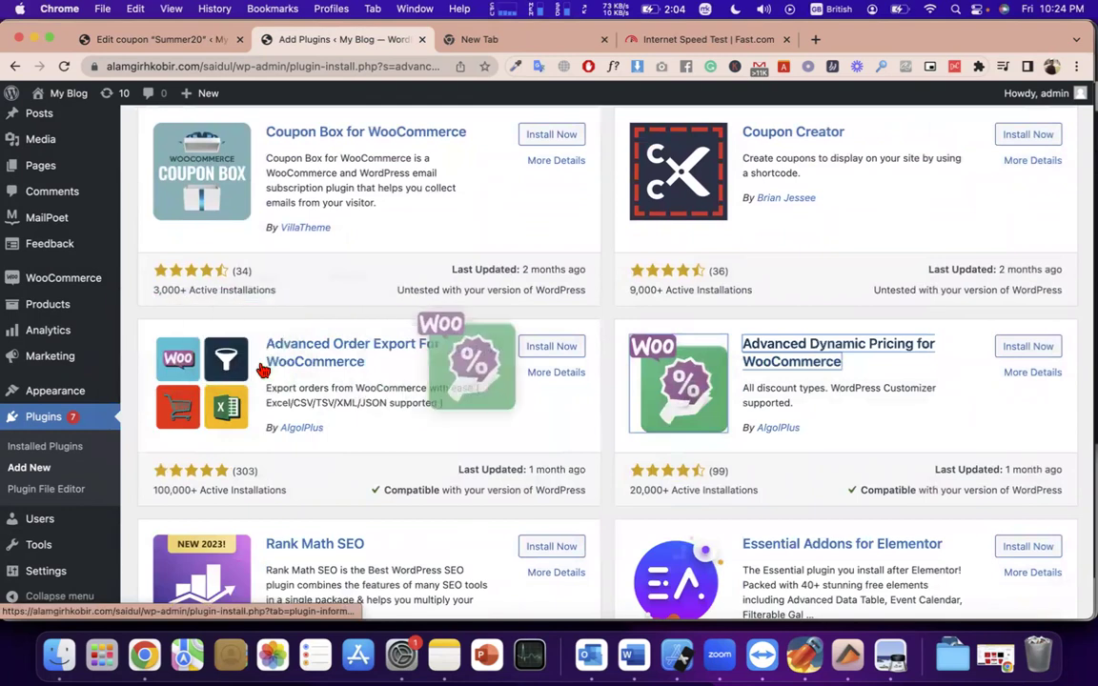
drag(242, 401, 362, 404)
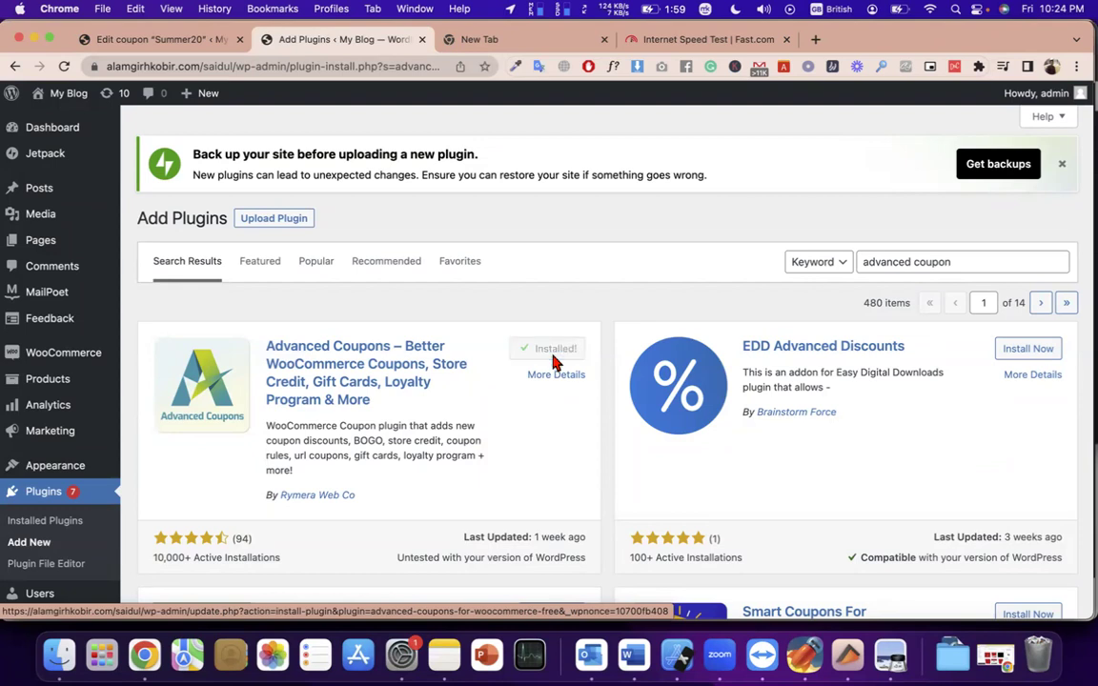
click(558, 350)
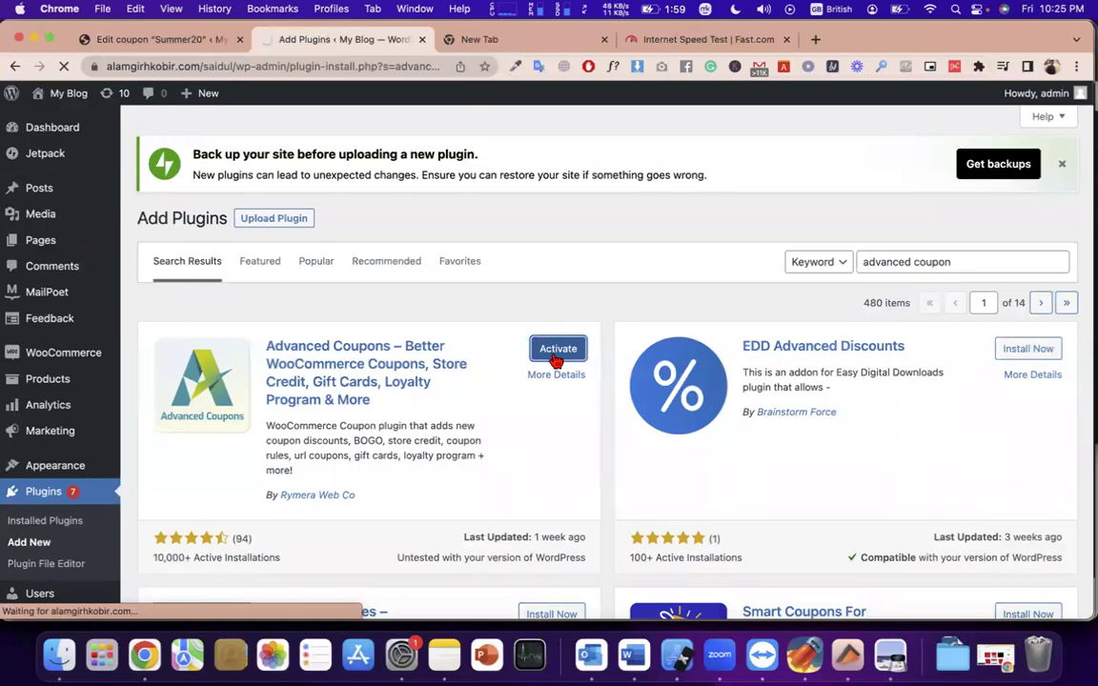
Step: Look over the MailPoet landing page, including its address, its WooCommerce section and the "Let your brand shine" feature
triple_click(579, 177)
scroll(580, 184, down, 3)
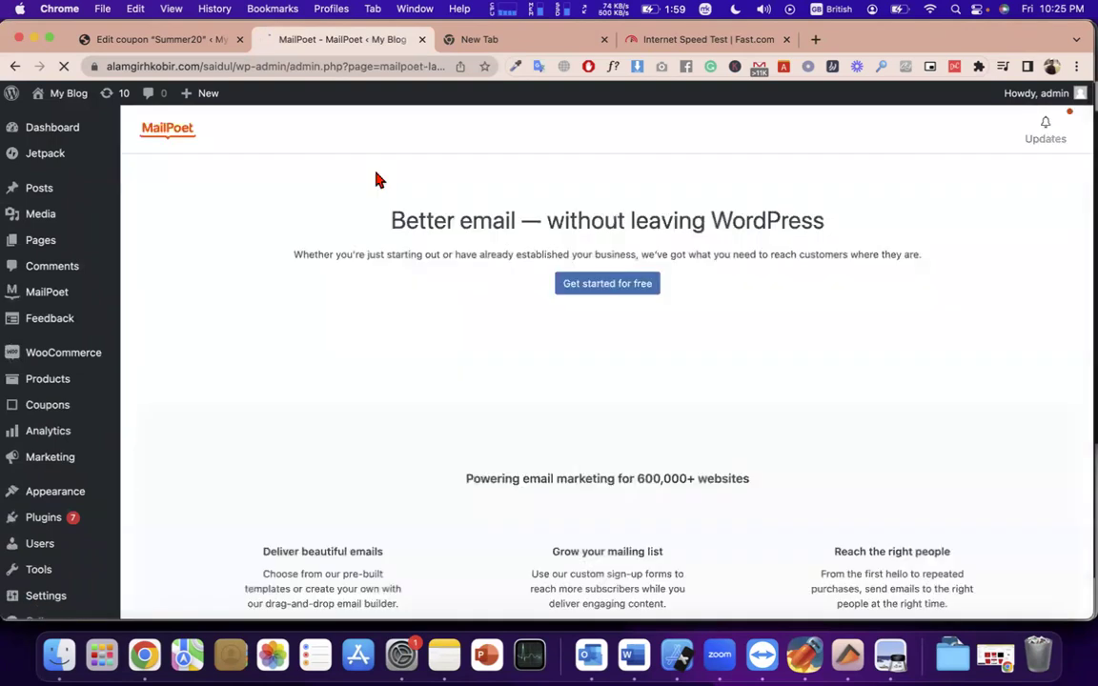
double_click(350, 66)
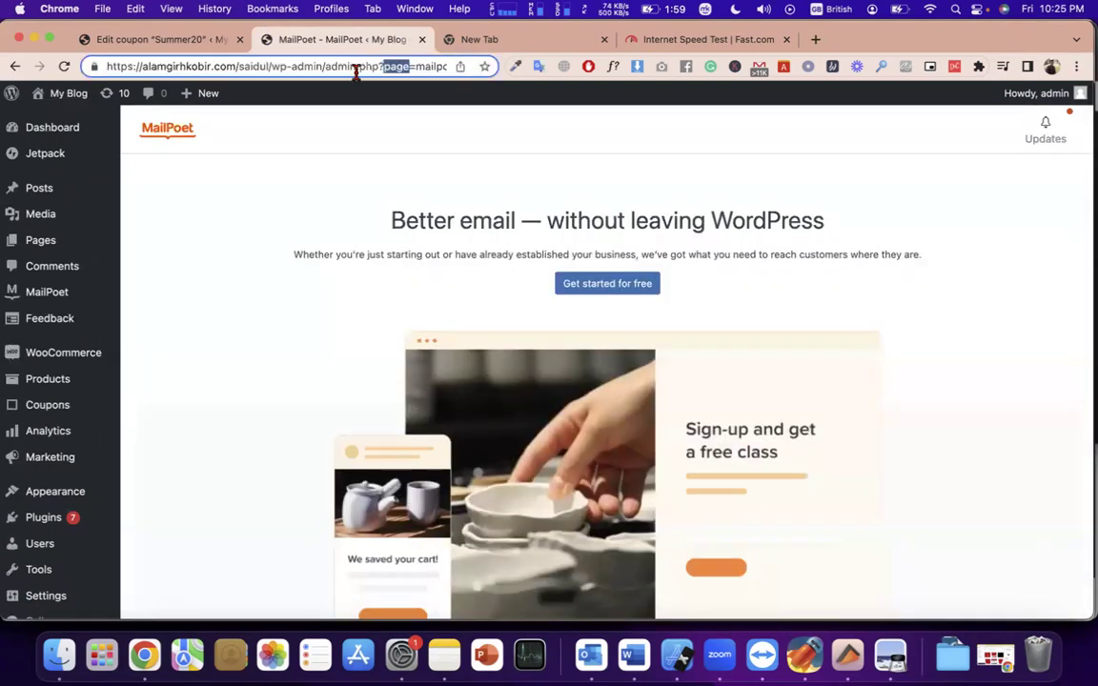
triple_click(475, 221)
scroll(480, 248, down, 10)
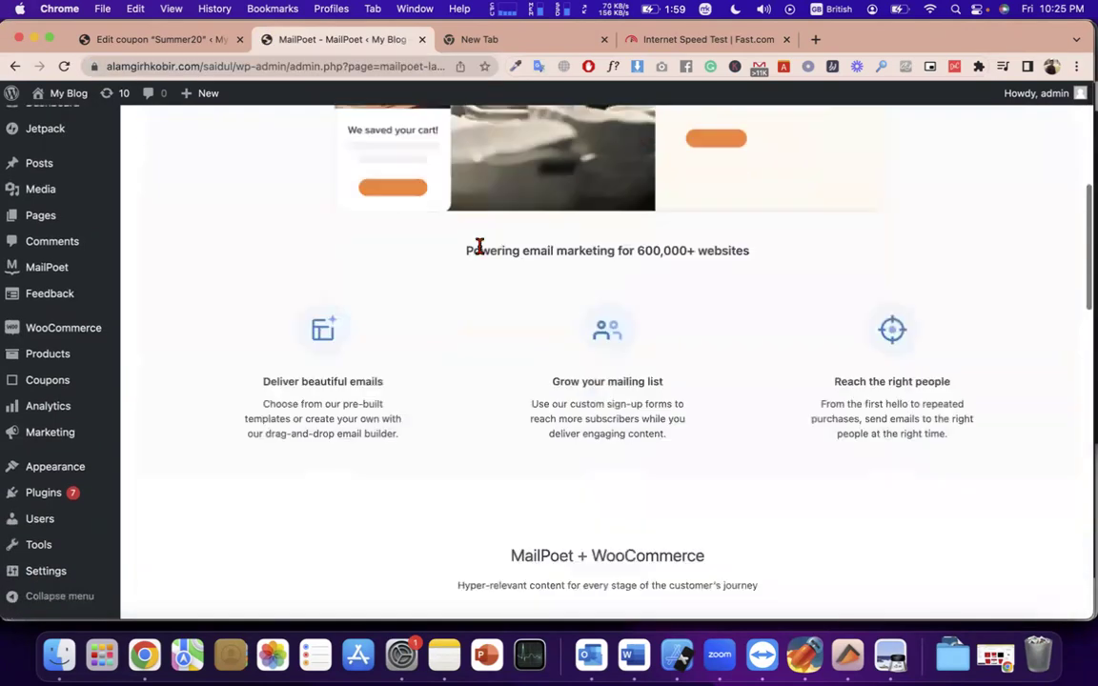
scroll(563, 483, down, 10)
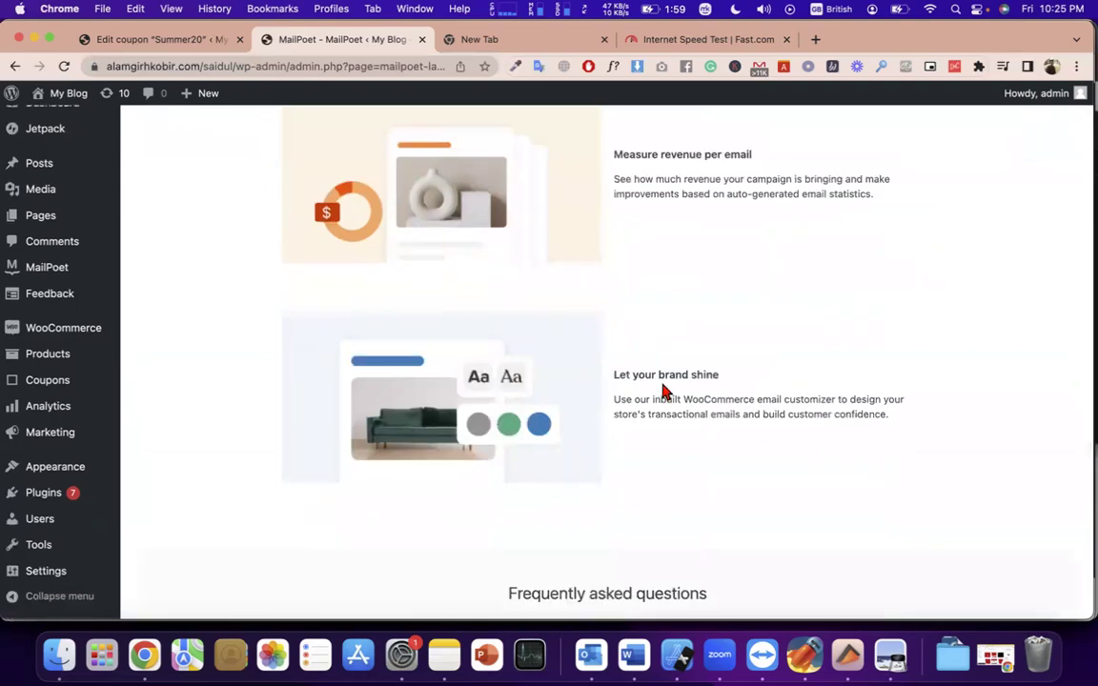
triple_click(665, 390)
triple_click(673, 374)
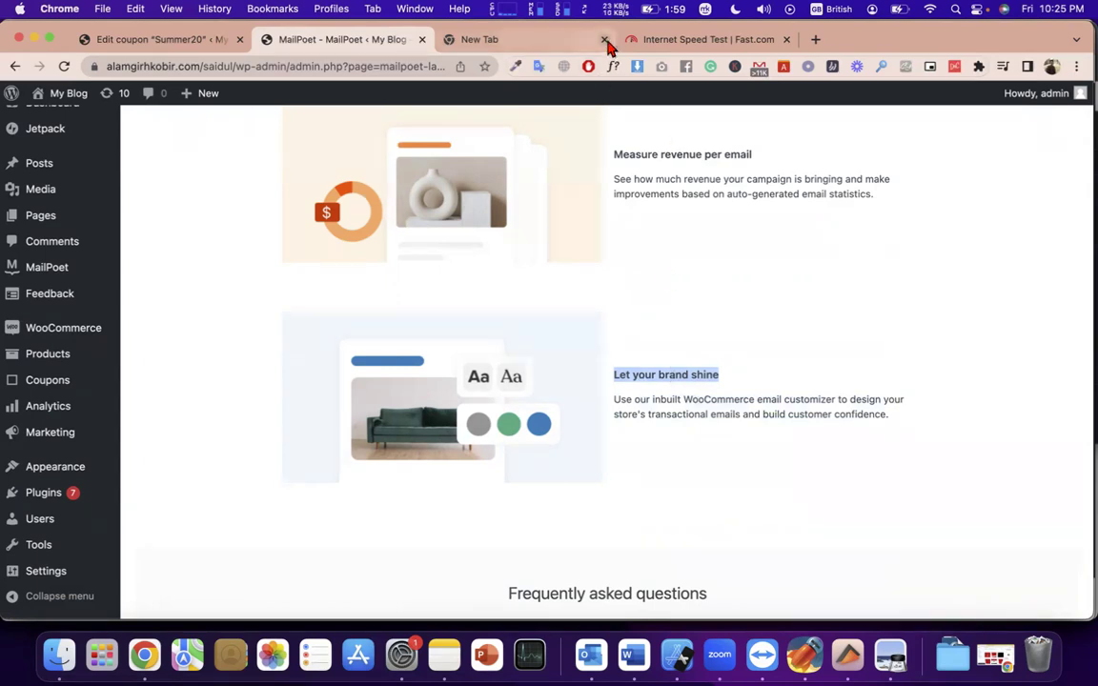
Step: Close the empty browser tab, open the list of all coupons and find the summer20 entry
click(603, 39)
scroll(76, 390, up, 5)
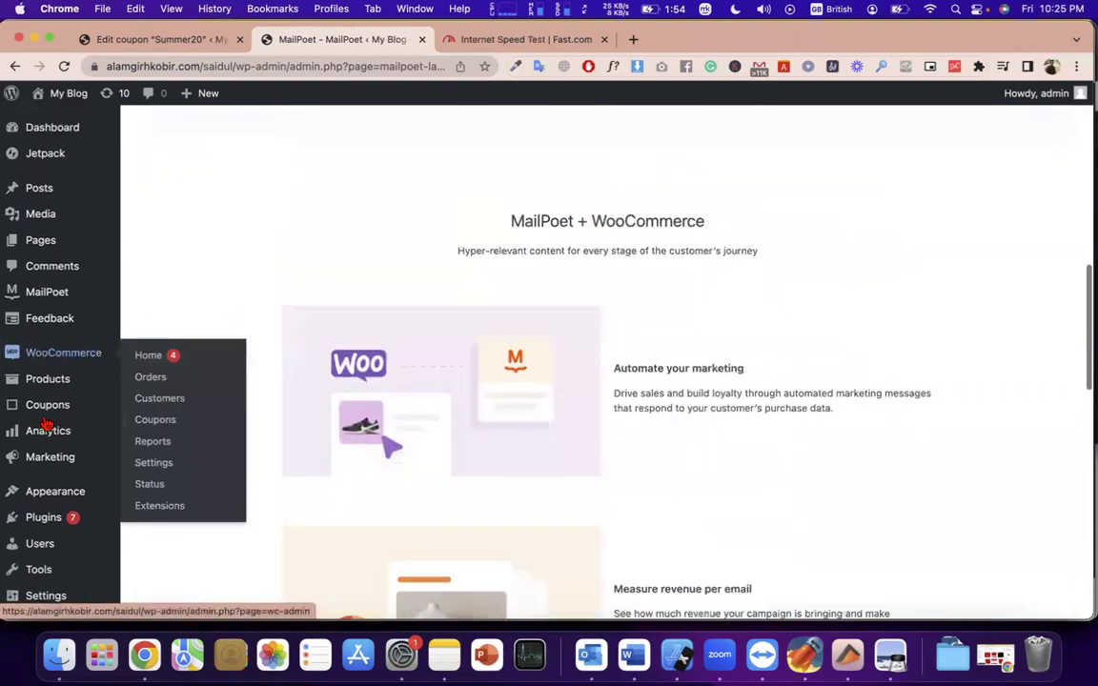
mouse_move(59, 417)
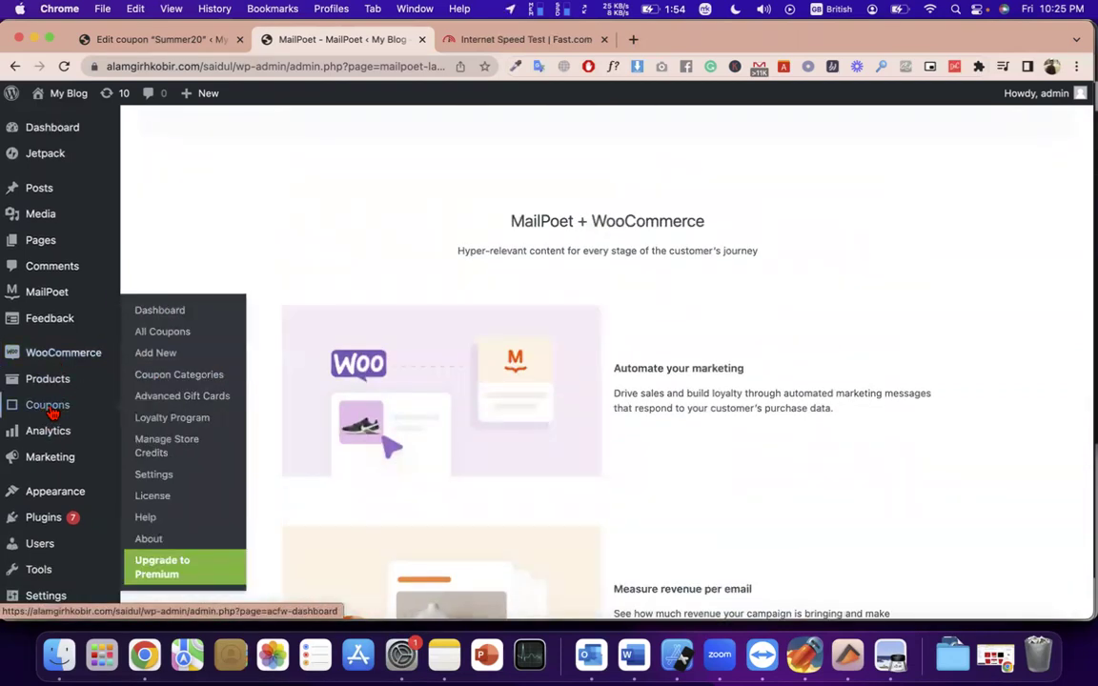
click(190, 332)
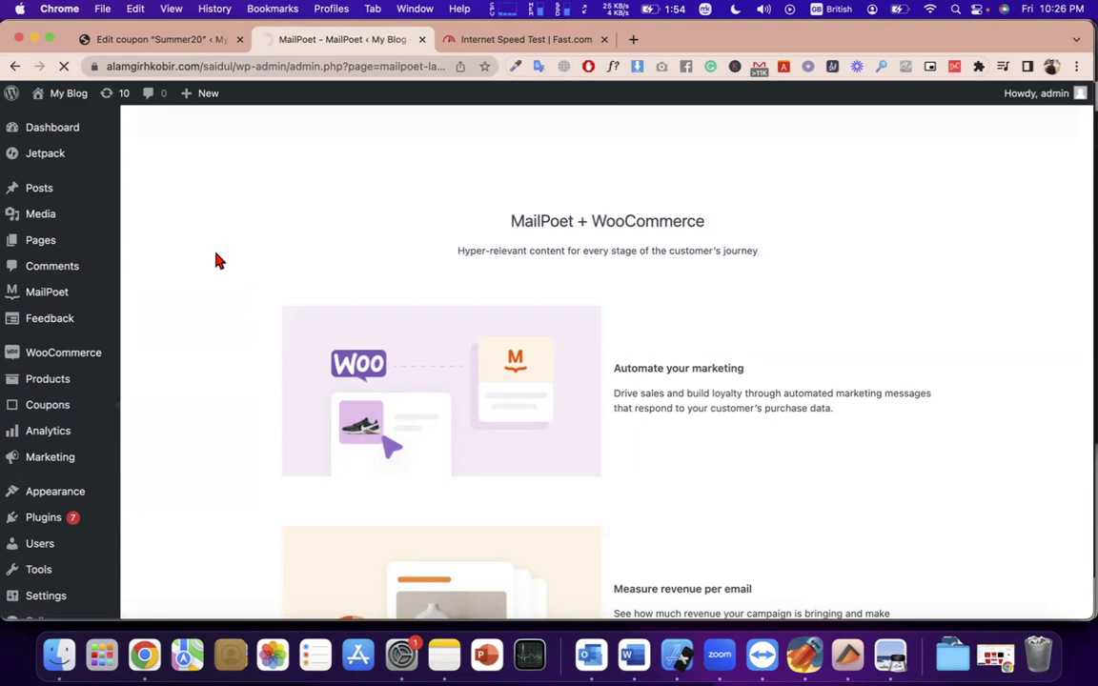
scroll(215, 259, down, 1)
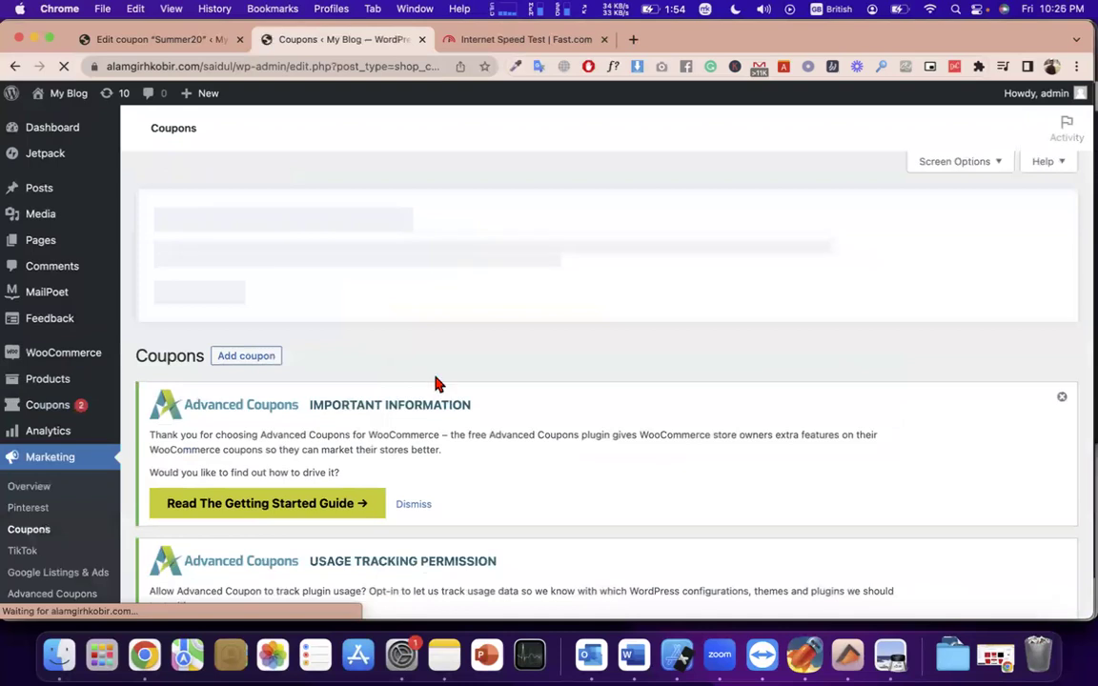
scroll(502, 447, down, 3)
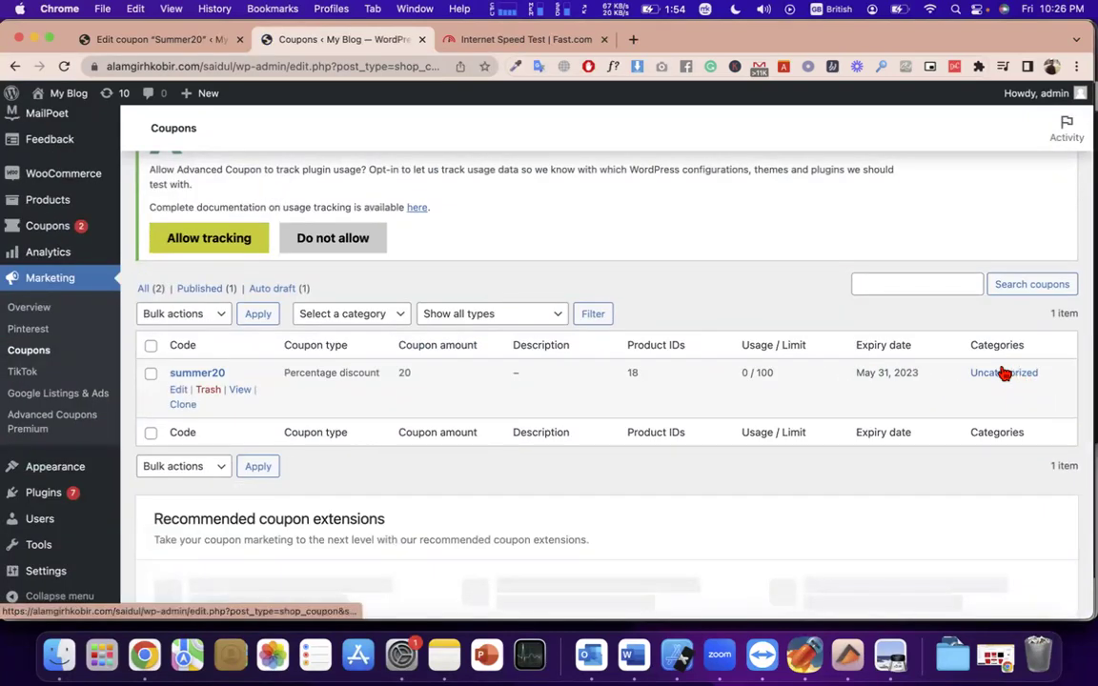
double_click(231, 377)
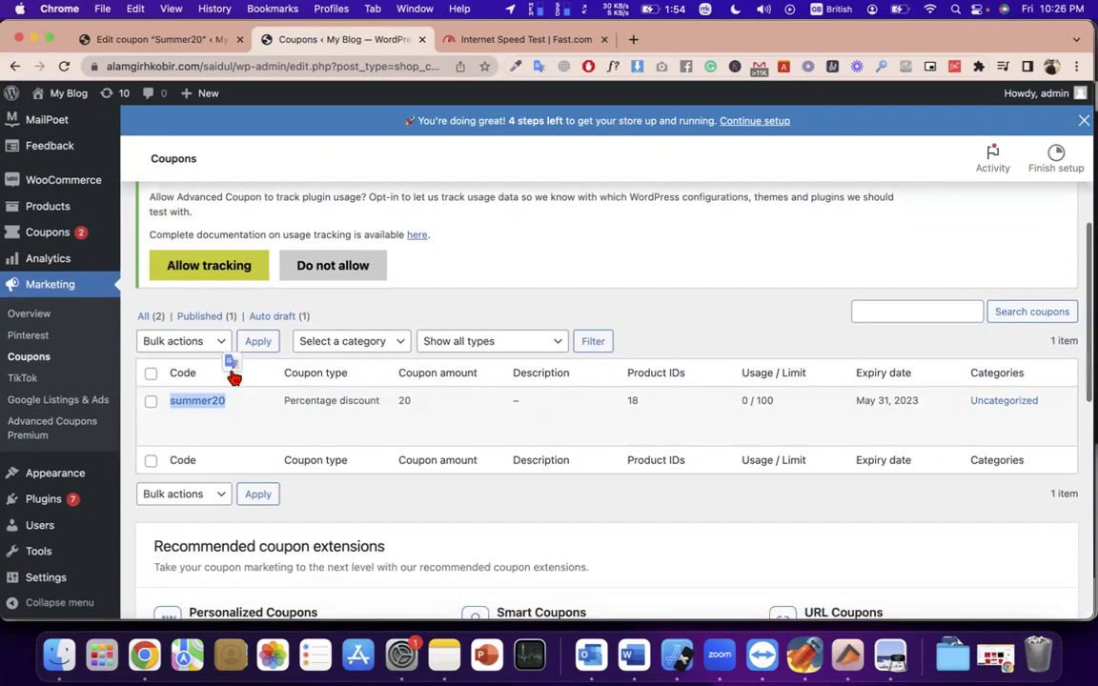
Step: Open the recommended Free Gift Coupons extension, also in a separate tab, check its monthly price, and return to the coupons list
scroll(232, 373, down, 3)
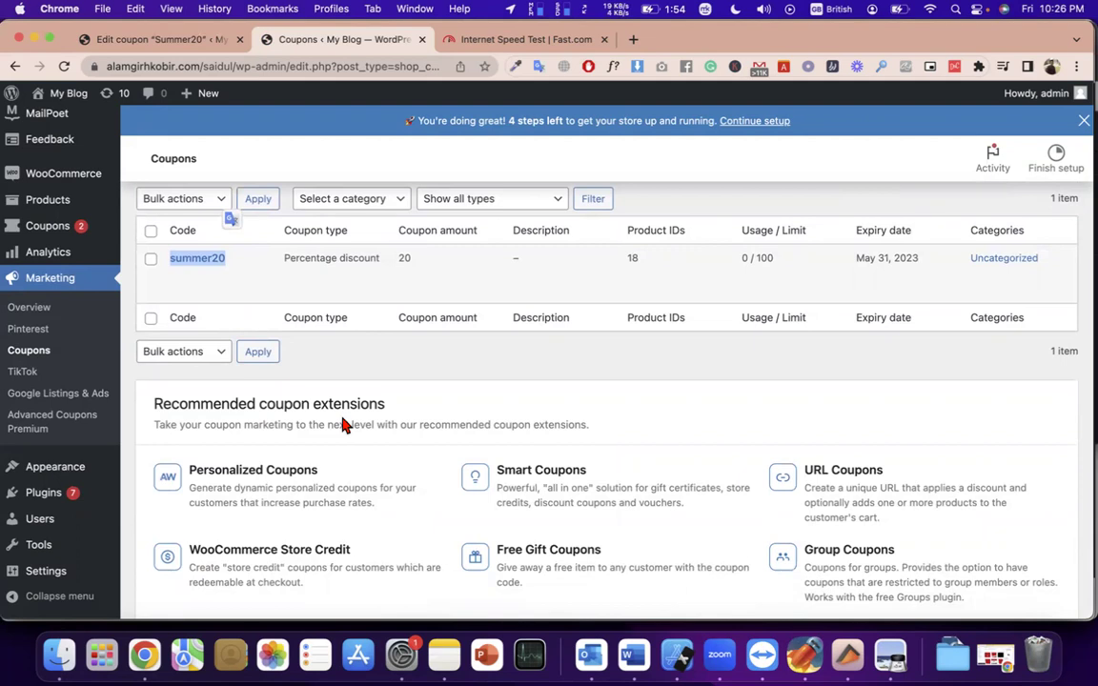
scroll(344, 423, down, 2)
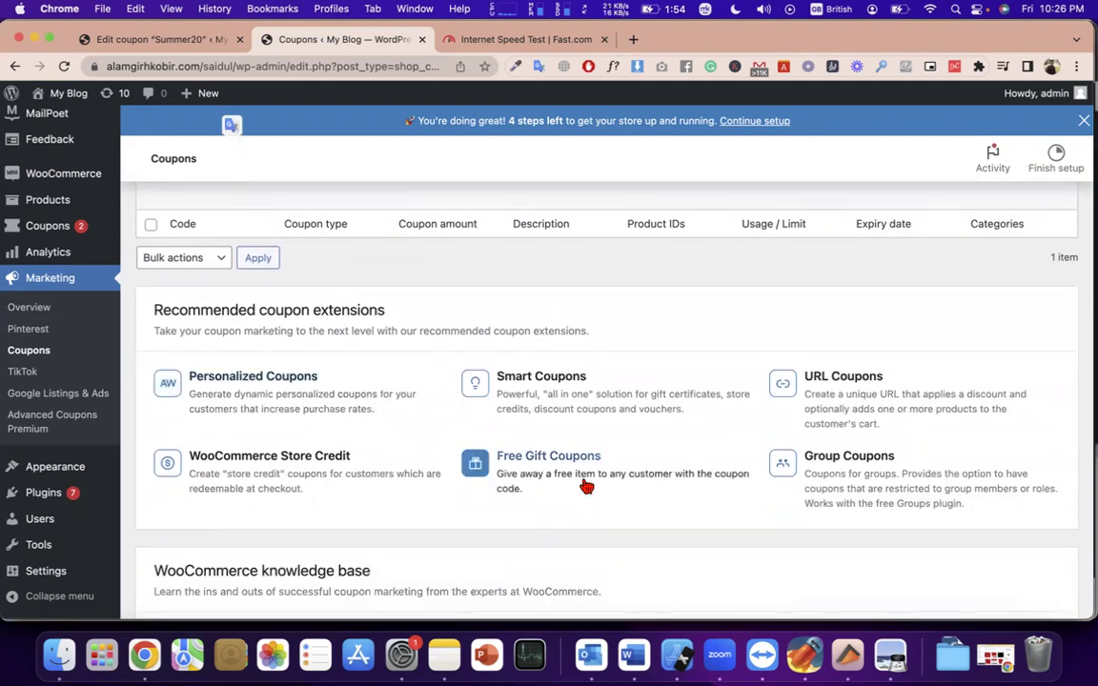
click(560, 465)
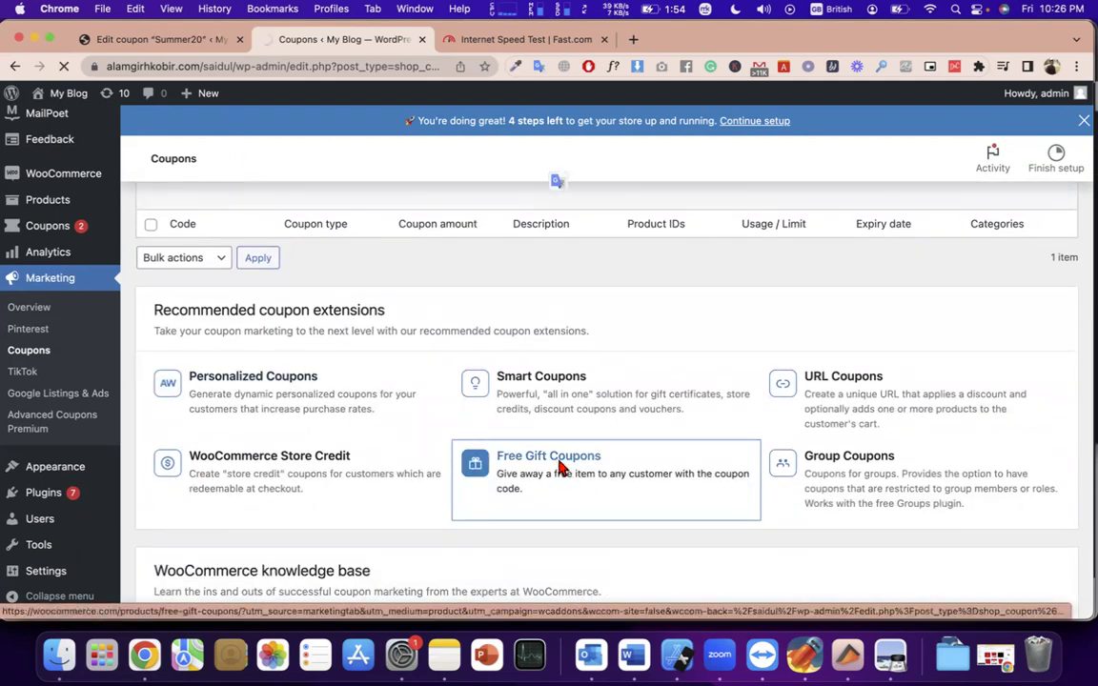
right_click(560, 467)
click(656, 287)
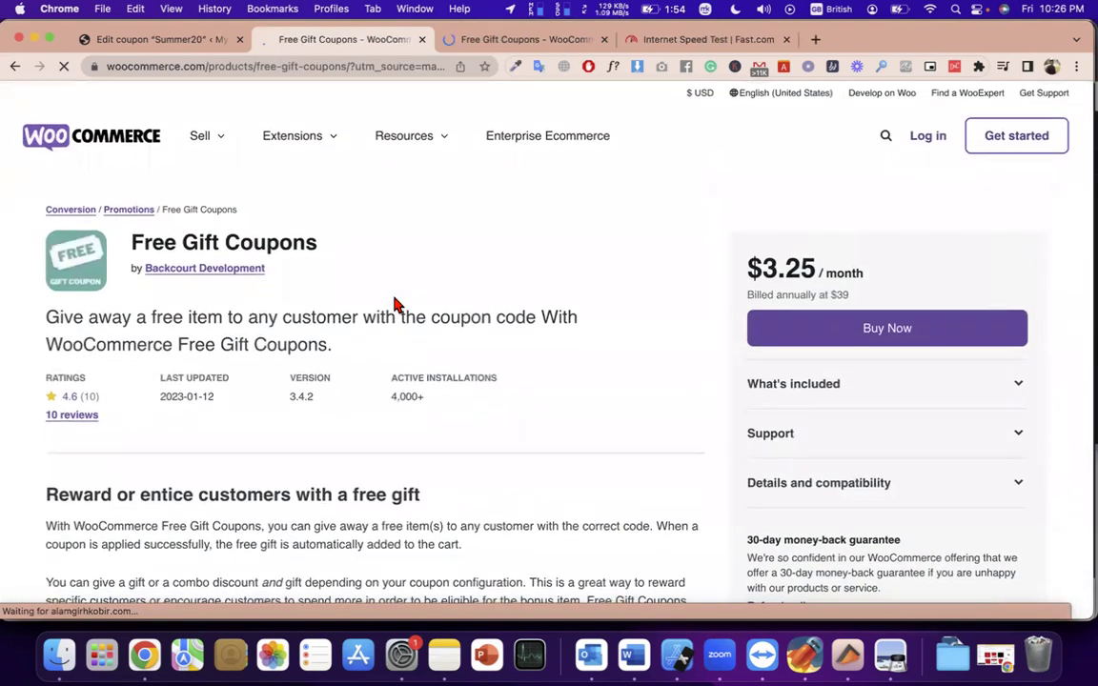
drag(816, 271, 769, 270)
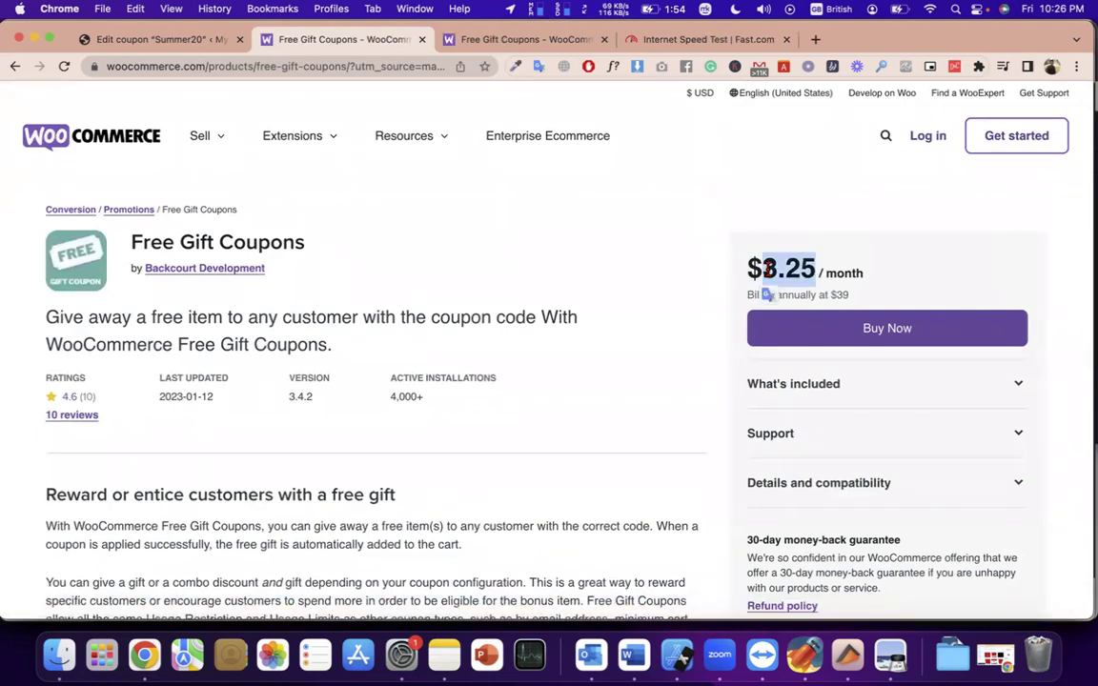
click(14, 67)
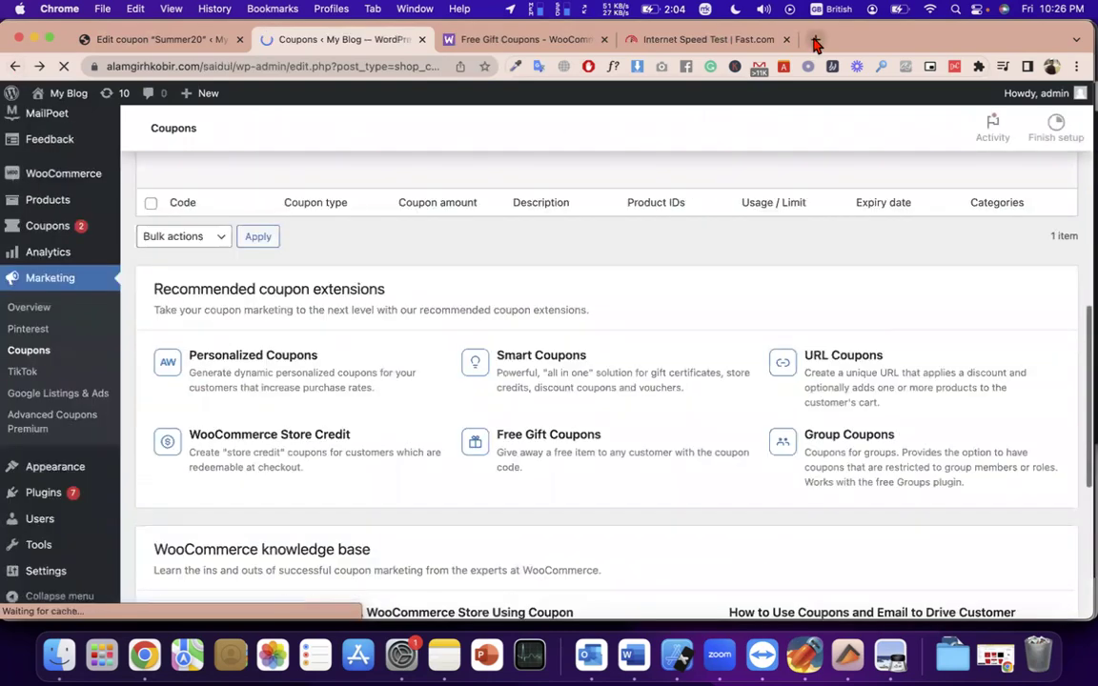
Step: Search Google for "aws" in a new browser tab
click(815, 40)
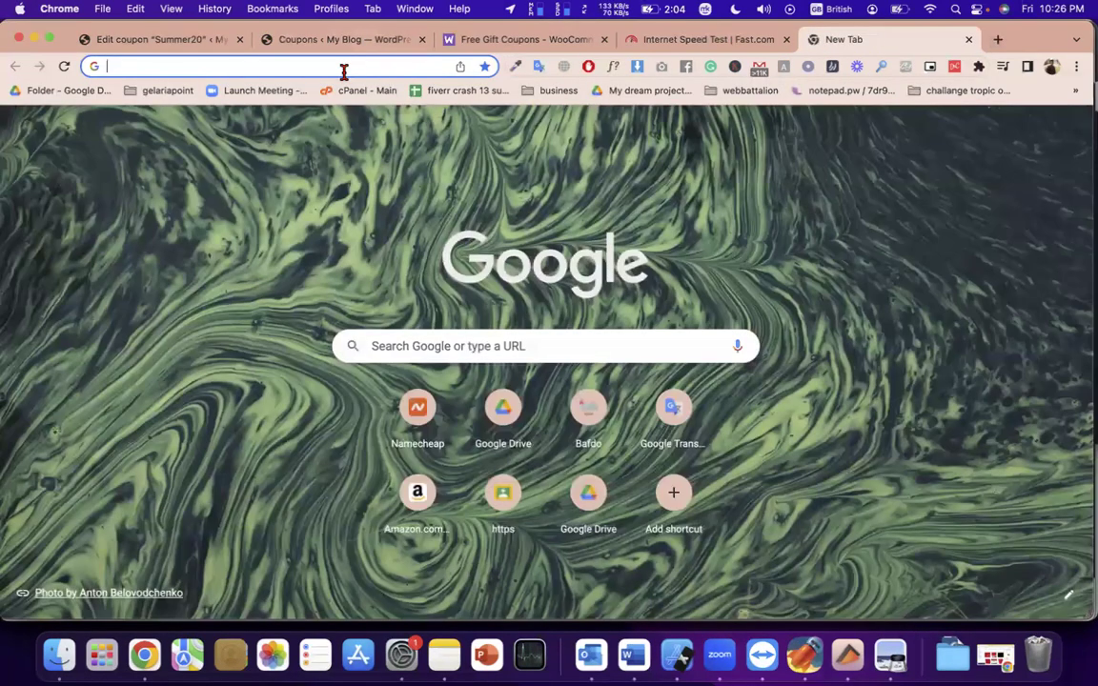
click(344, 69)
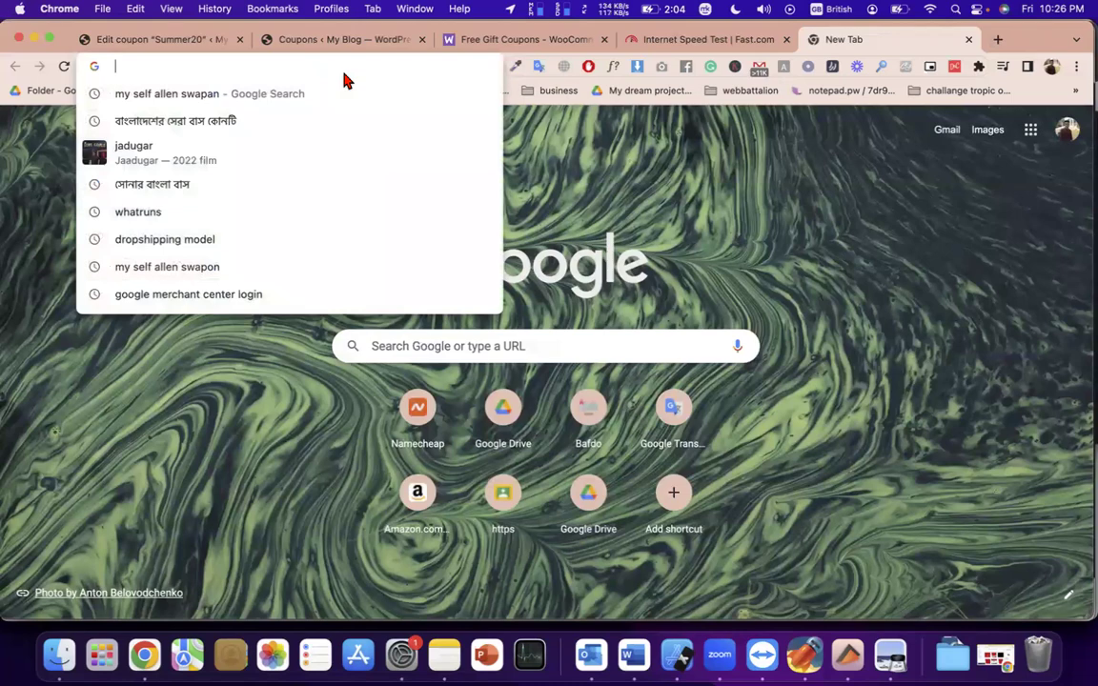
text(aws)
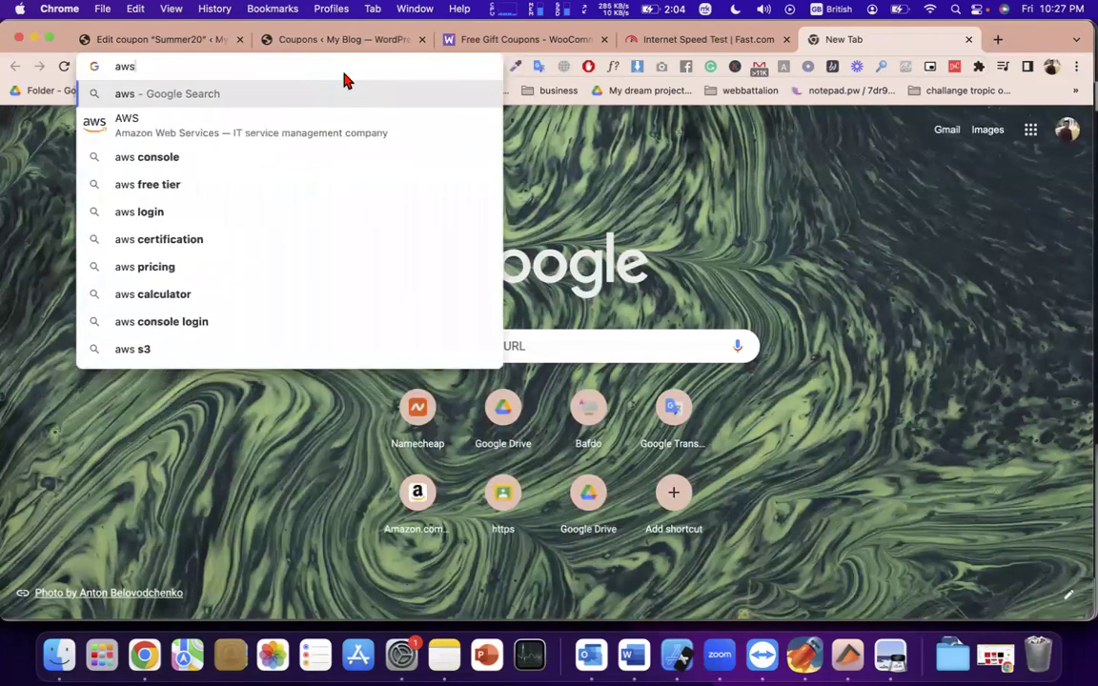
key(Return)
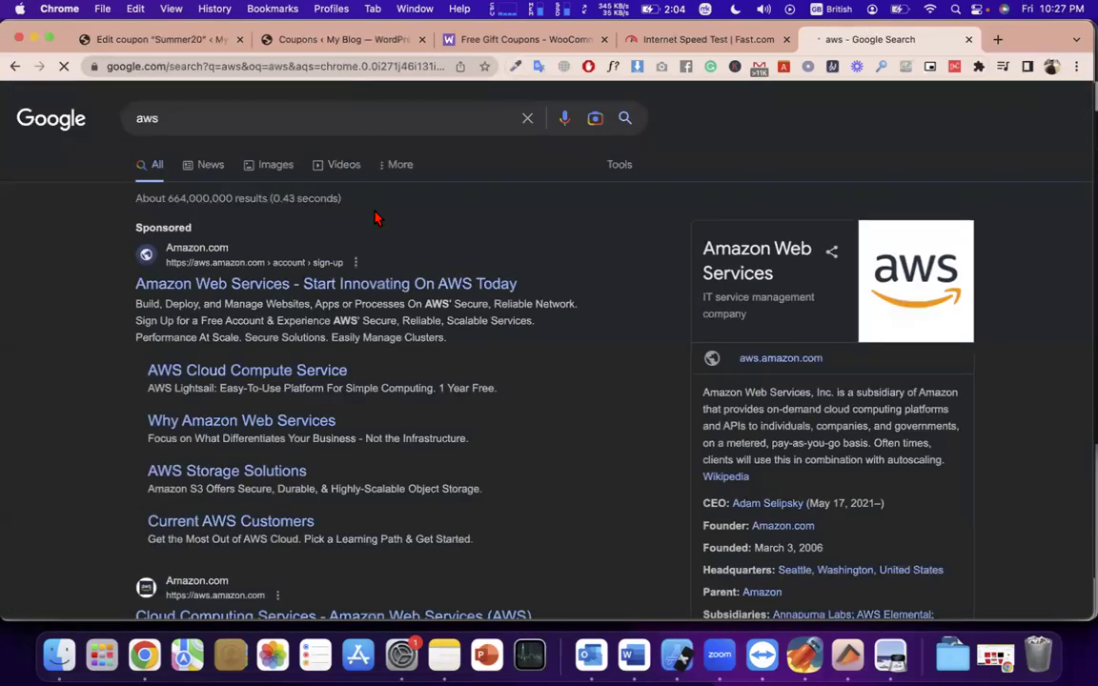
Step: Search Google for "alibaba cloud" in another new browser tab
click(996, 40)
text(alibab)
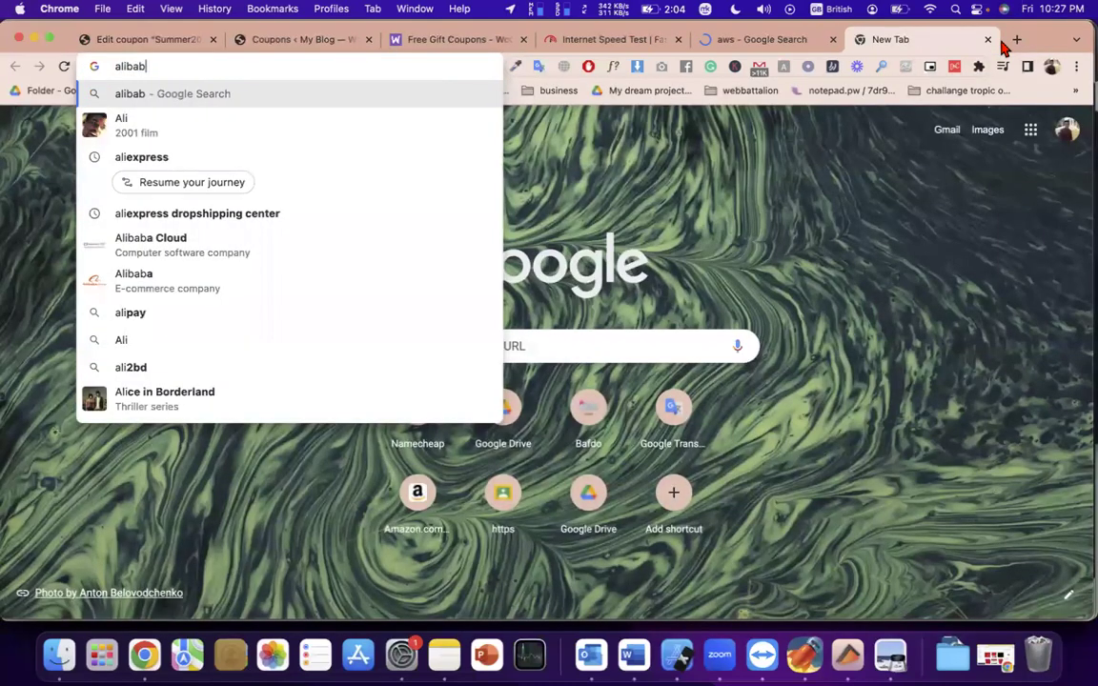
text(a)
key(Return)
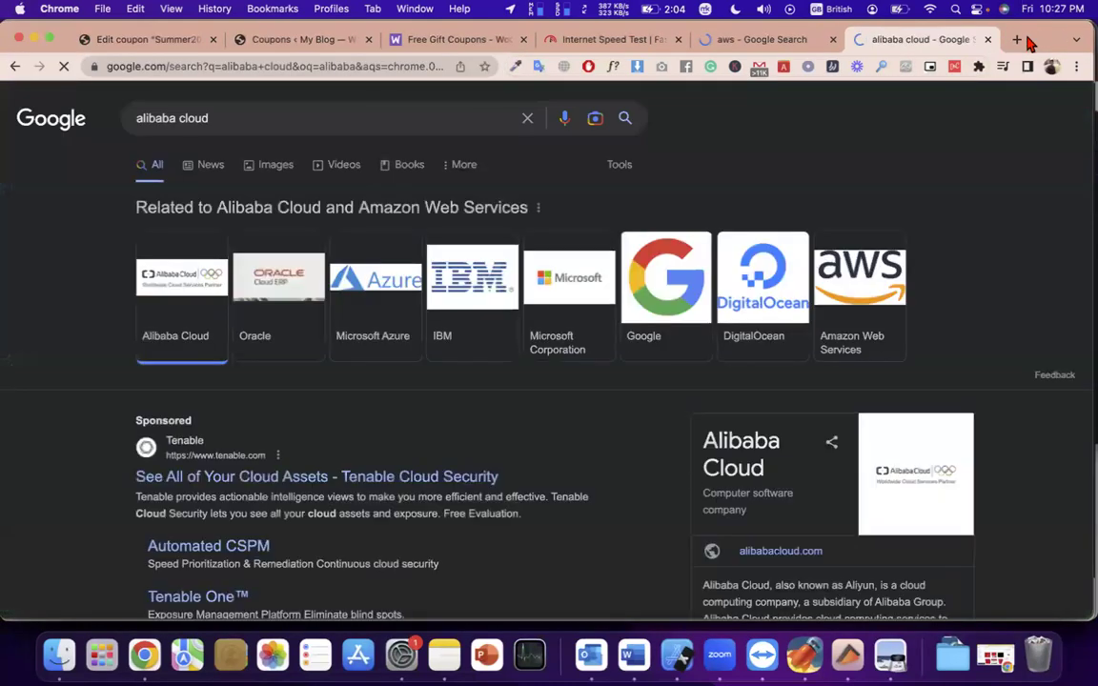
Step: Open one more empty browser tab and return to the alibaba cloud search results
click(1017, 40)
text(goo)
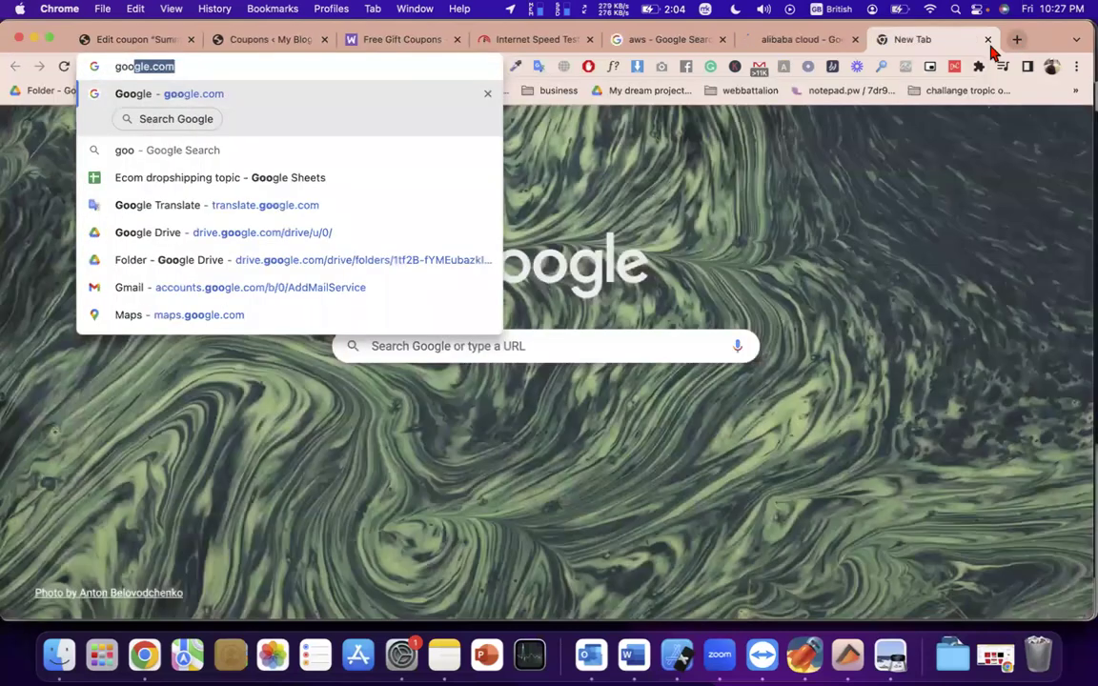
click(754, 43)
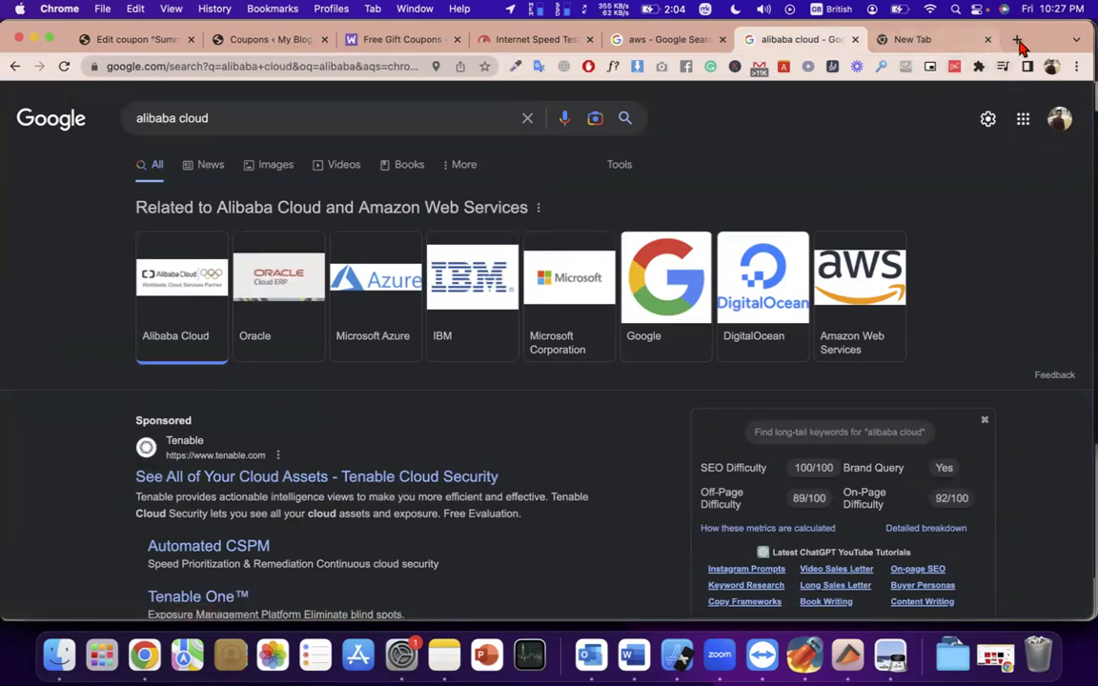
Step: Search Google for "google cloud" in the empty browser tab and look through the results
click(910, 40)
key(Right)
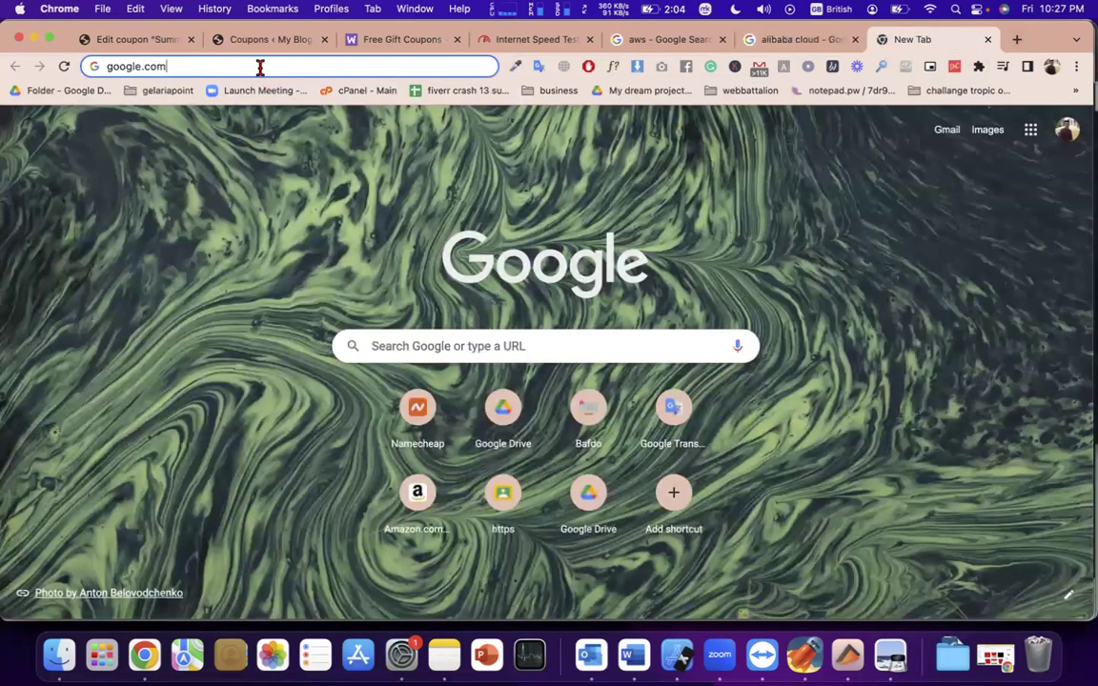
key(BackSpace)
key(BackSpace)
key(BackSpace)
key(BackSpace)
text(c)
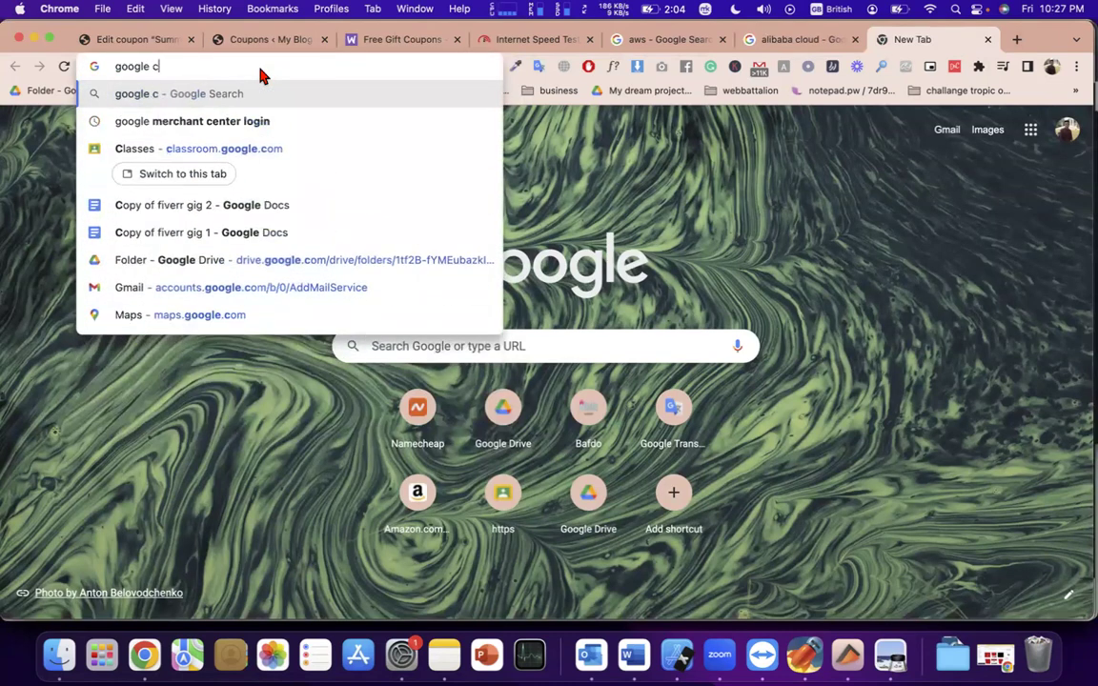
text(oul)
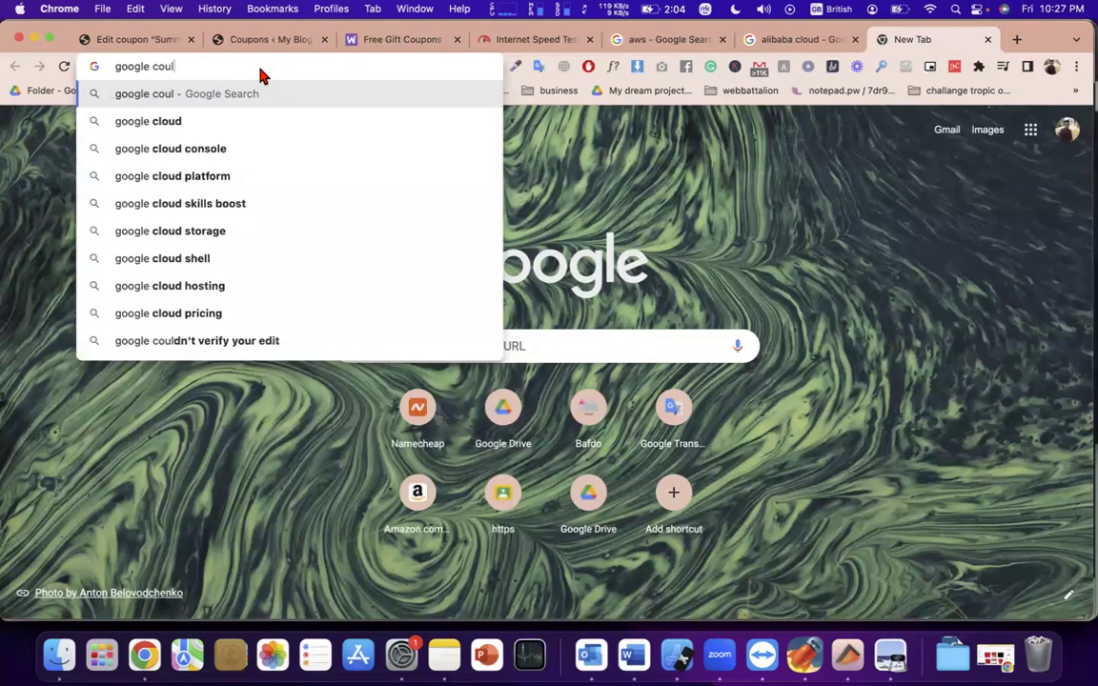
click(242, 119)
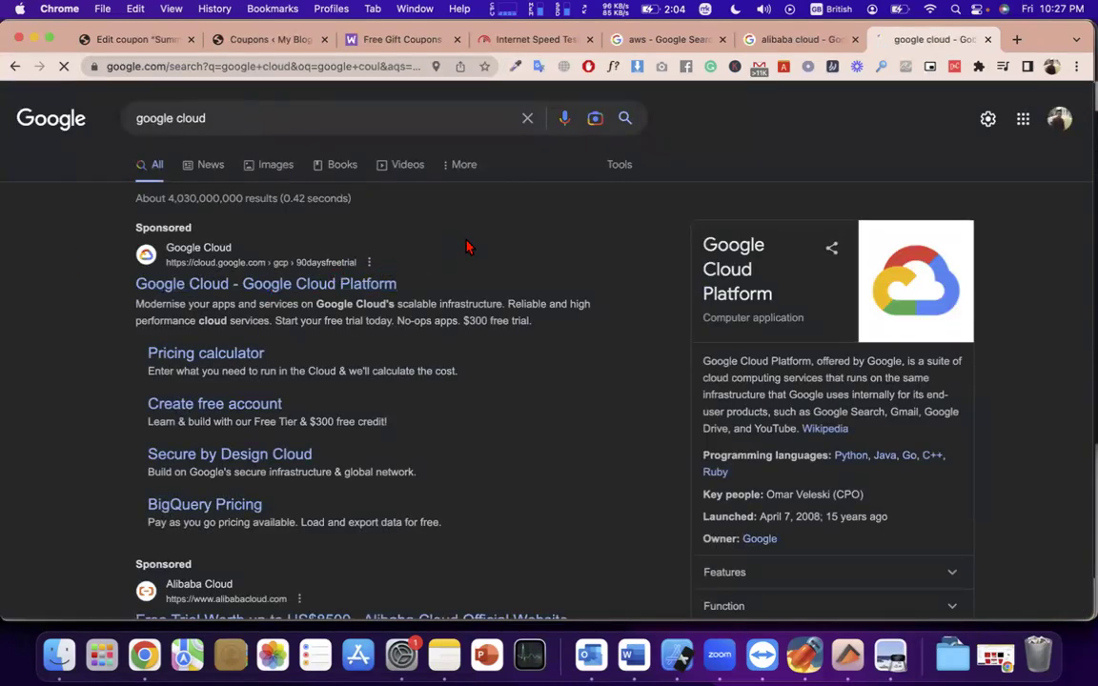
scroll(791, 581, down, 10)
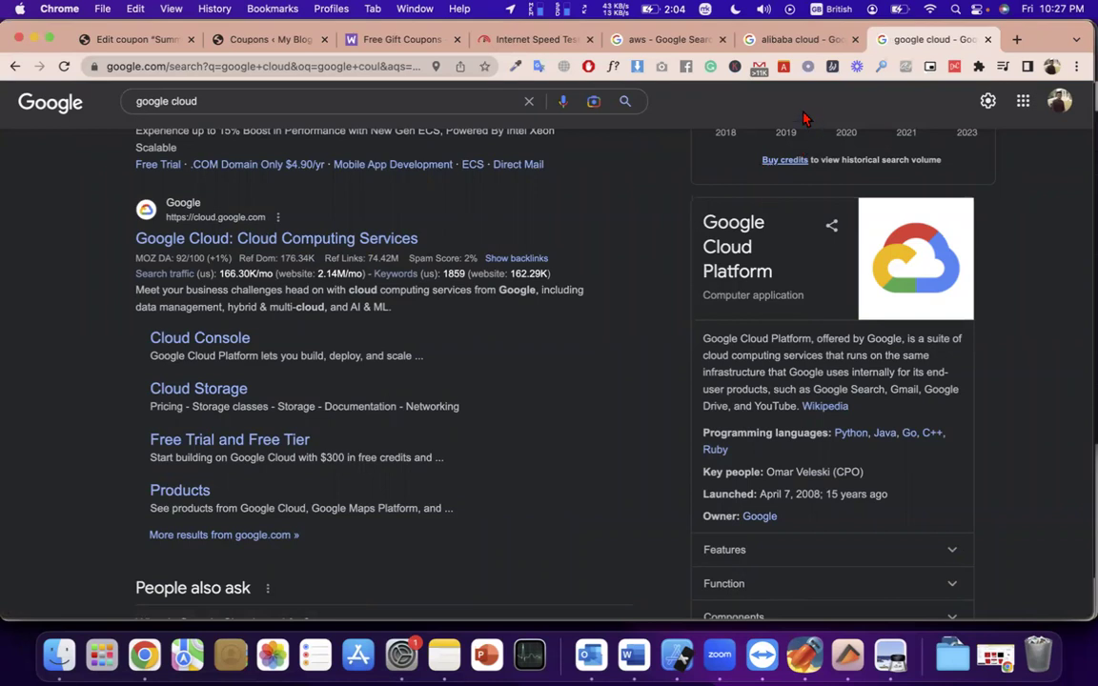
Step: Return to the aws search results and highlight the Amazon Web Services descriptions in the main result and the company summary
click(637, 40)
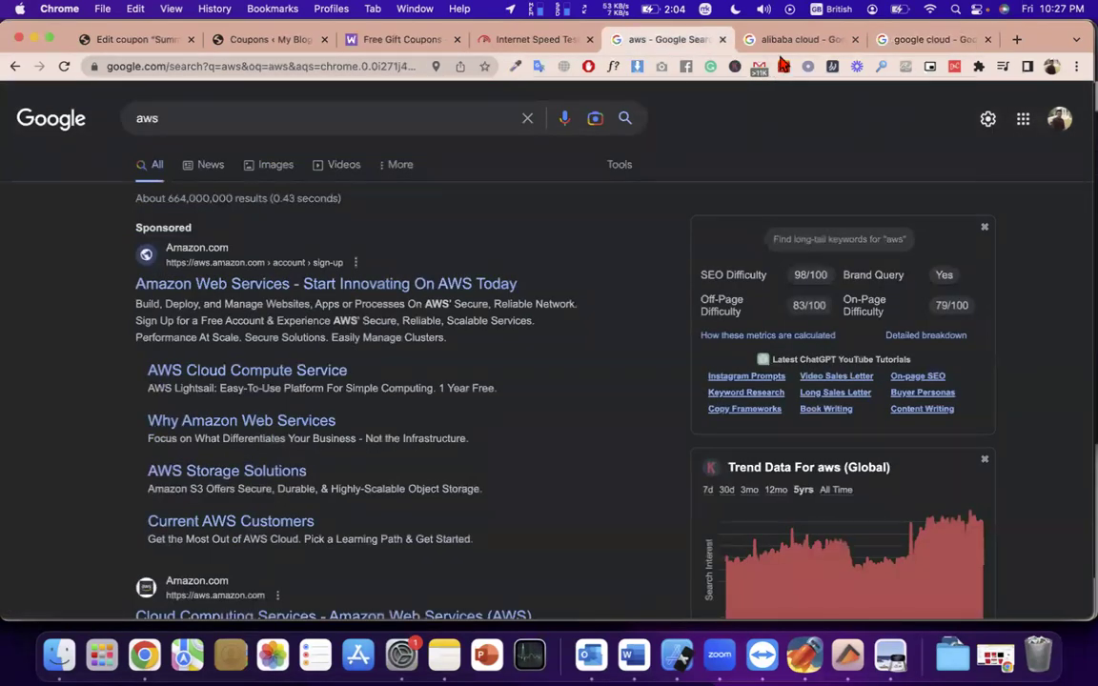
scroll(600, 321, down, 4)
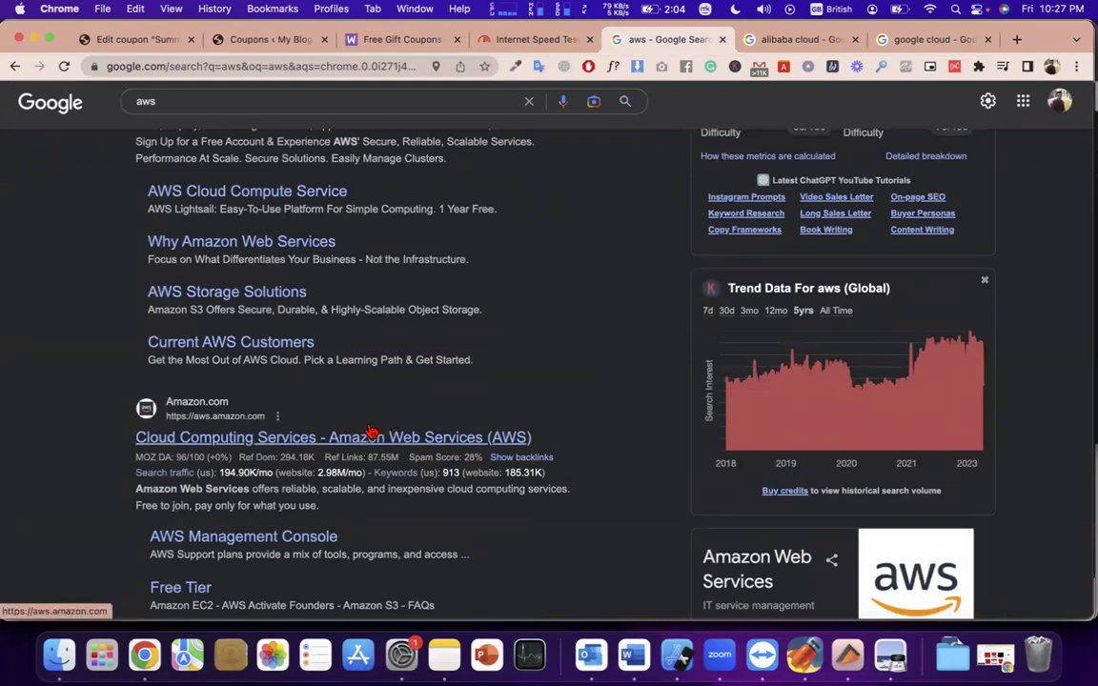
triple_click(474, 491)
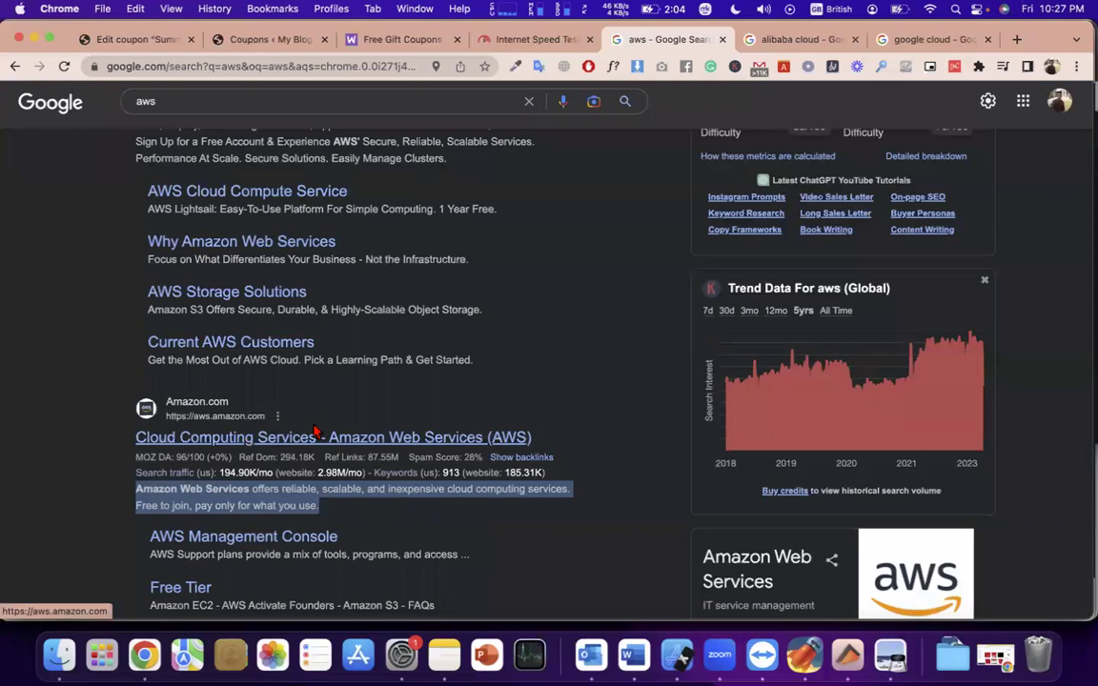
scroll(480, 448, down, 3)
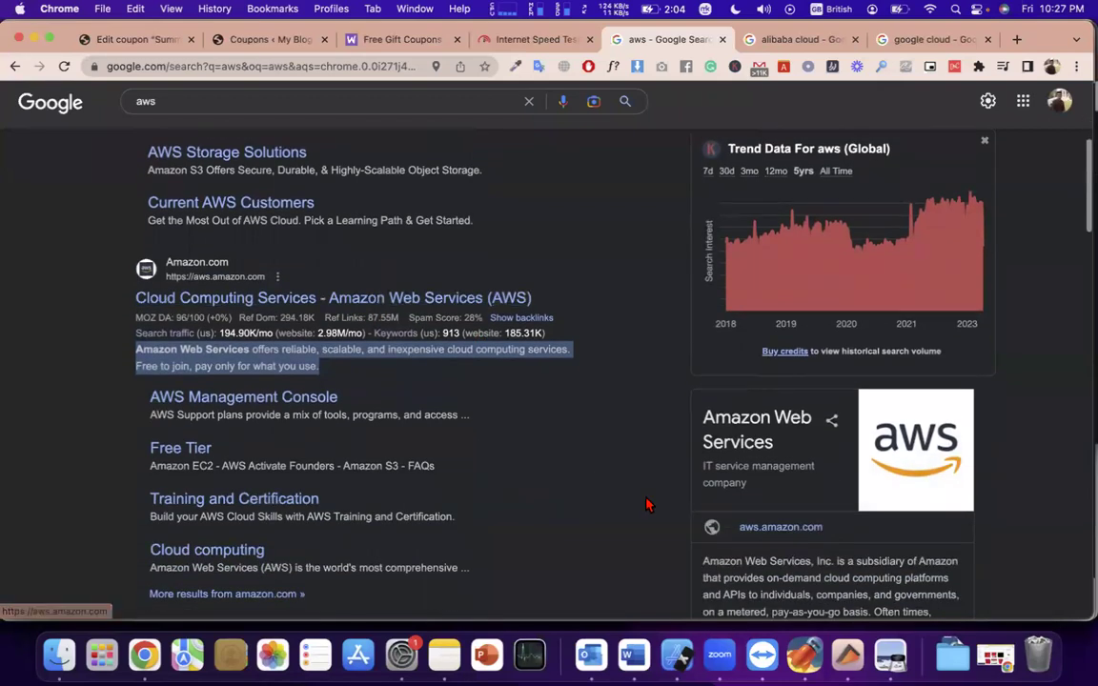
triple_click(796, 577)
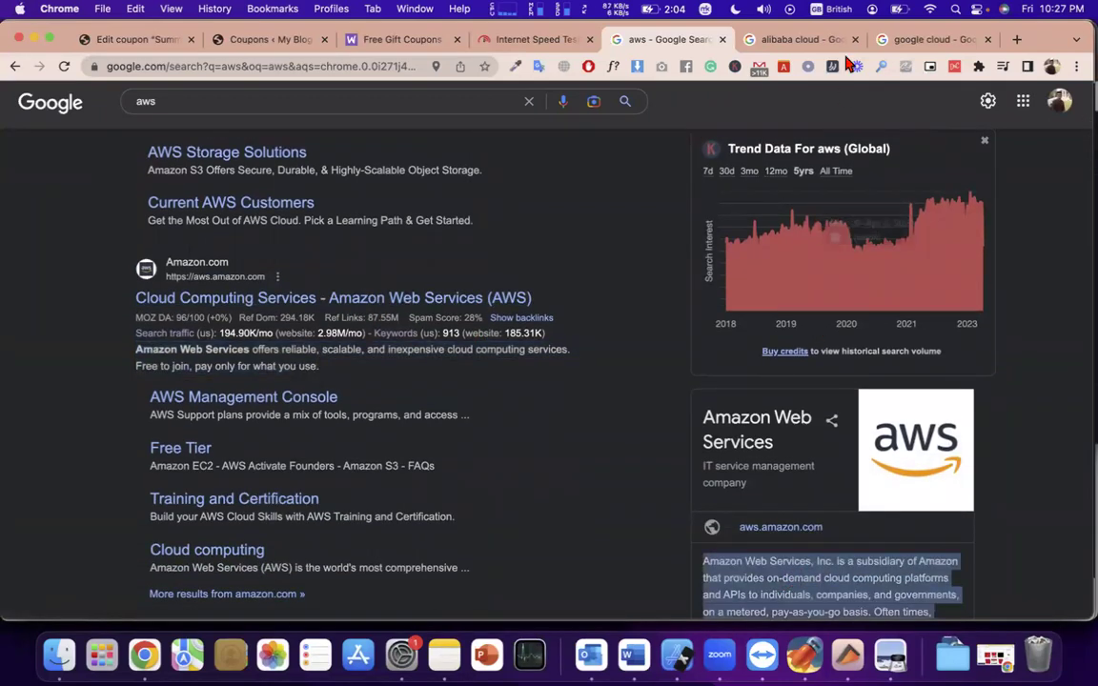
Step: Close the aws, alibaba cloud and google cloud search tabs and return to the WooCommerce coupons list
click(723, 40)
click(723, 40)
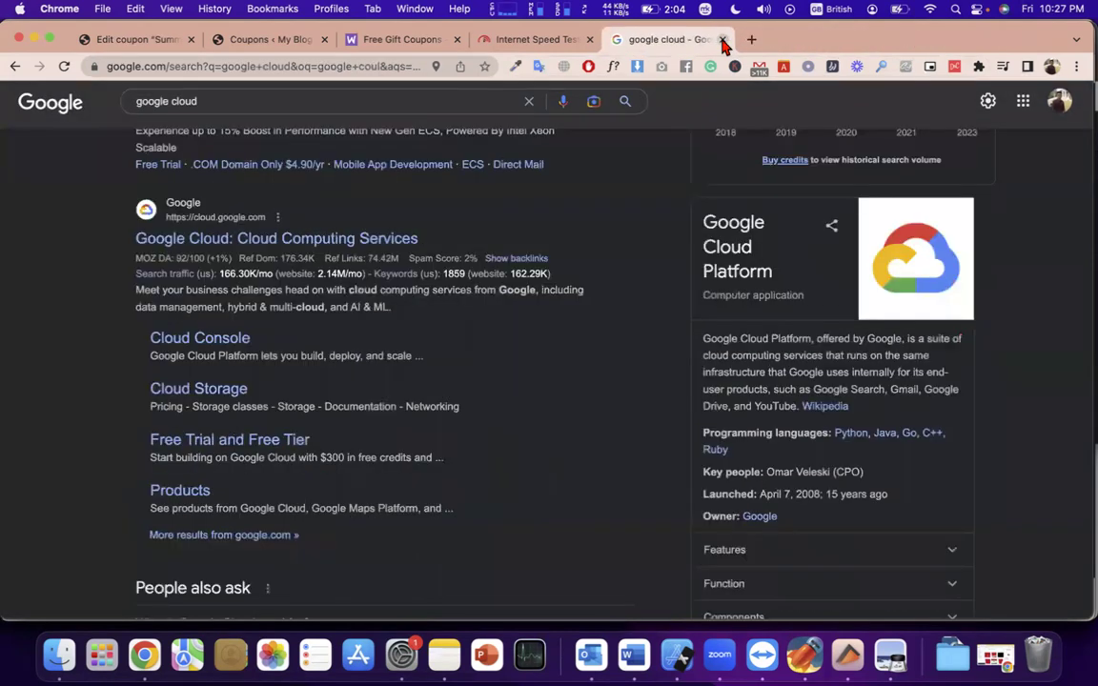
click(722, 40)
click(483, 45)
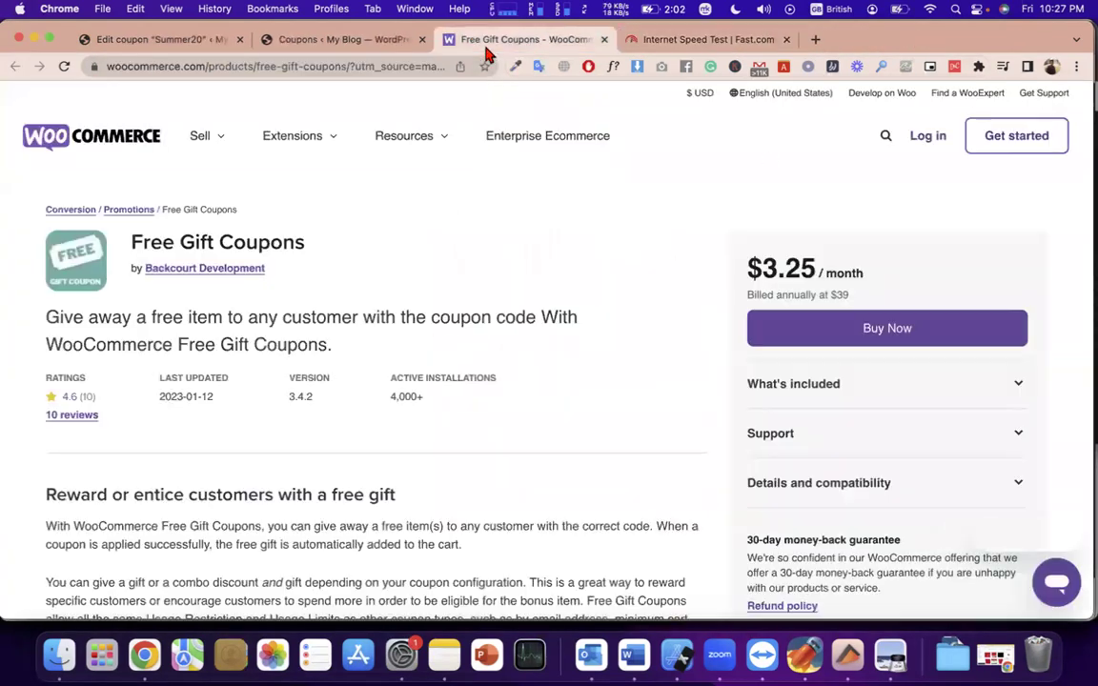
click(358, 50)
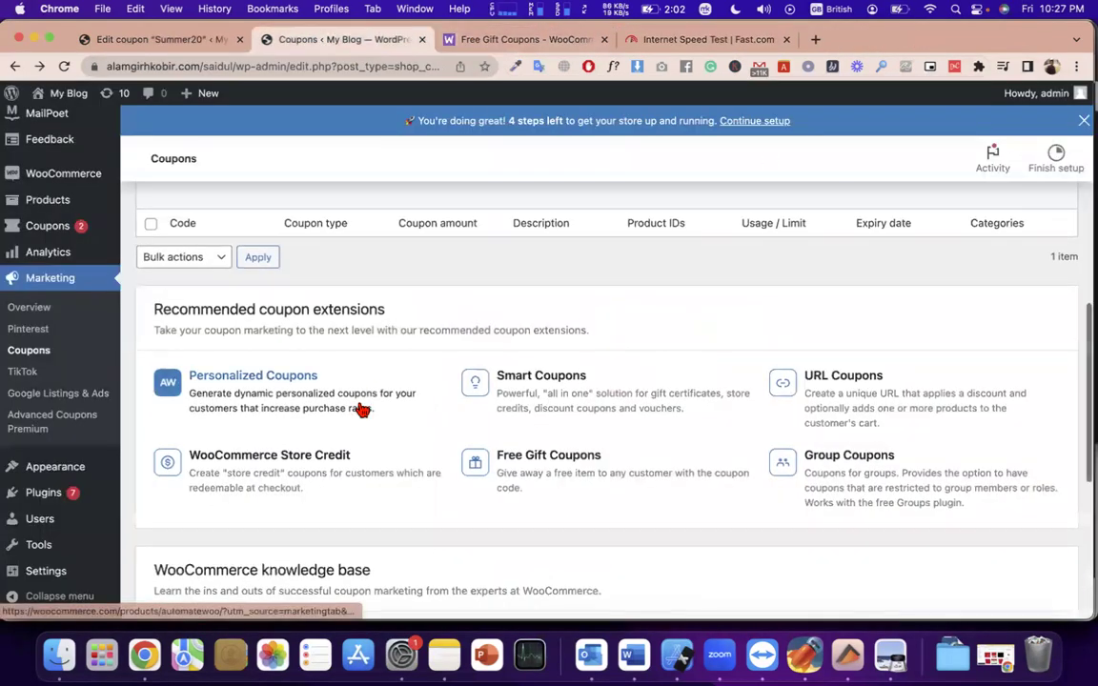
Step: Open the recommended Personalized Coupons, URL Coupons and Free Gift Coupons extensions, each in a separate browser tab
scroll(315, 391, down, 2)
right_click(276, 286)
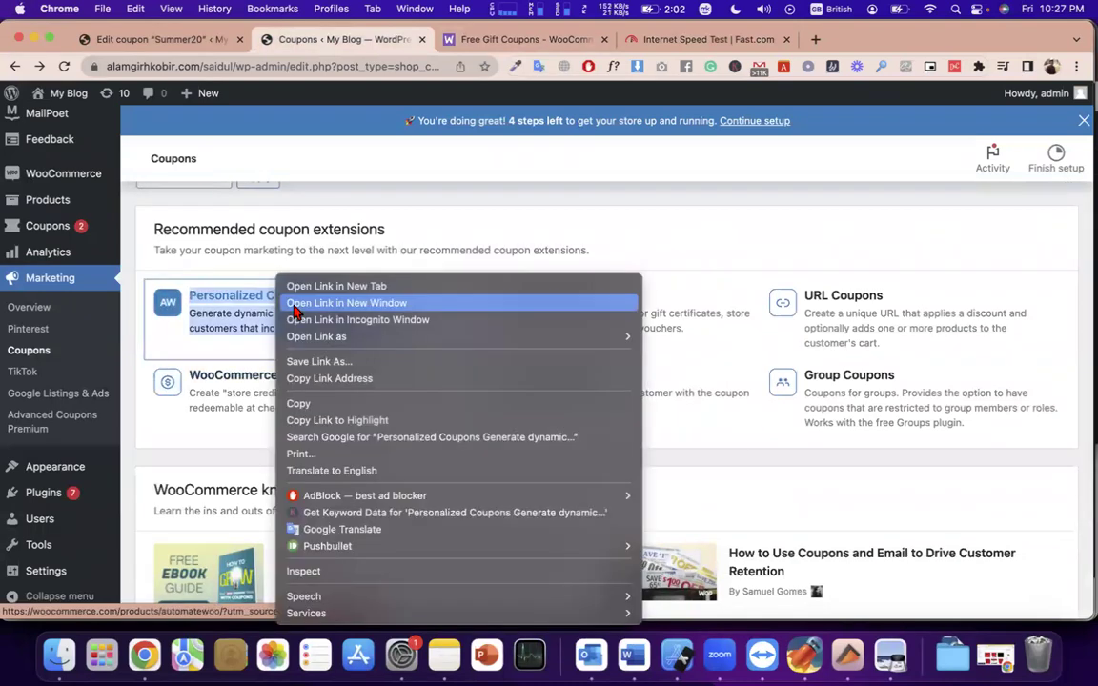
click(333, 286)
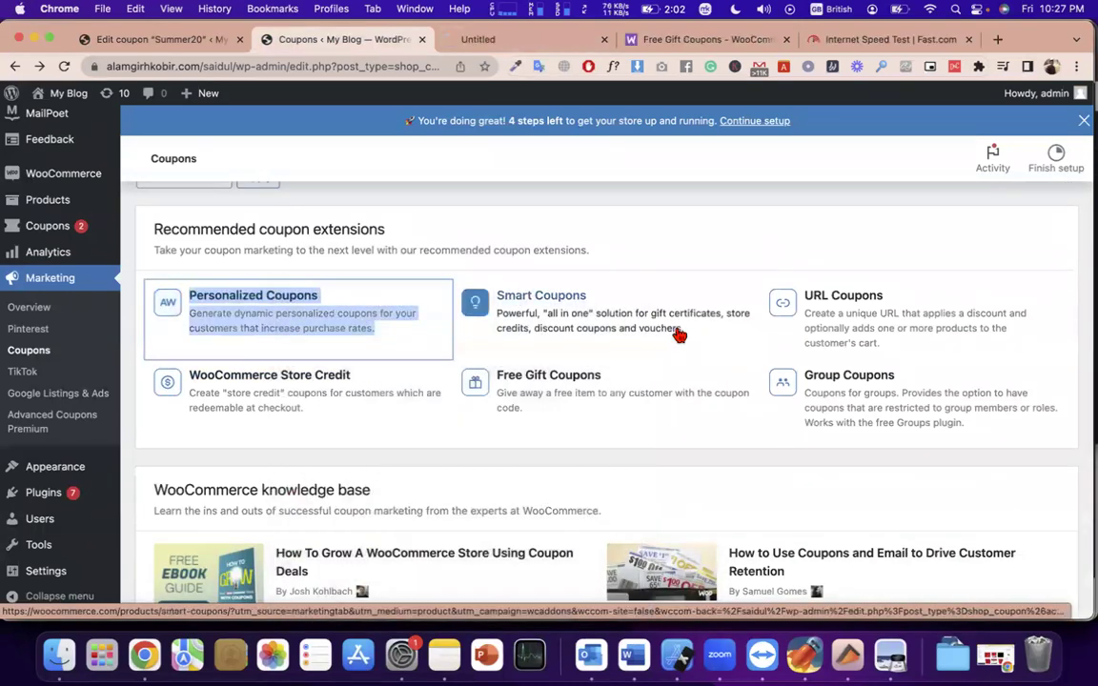
right_click(864, 297)
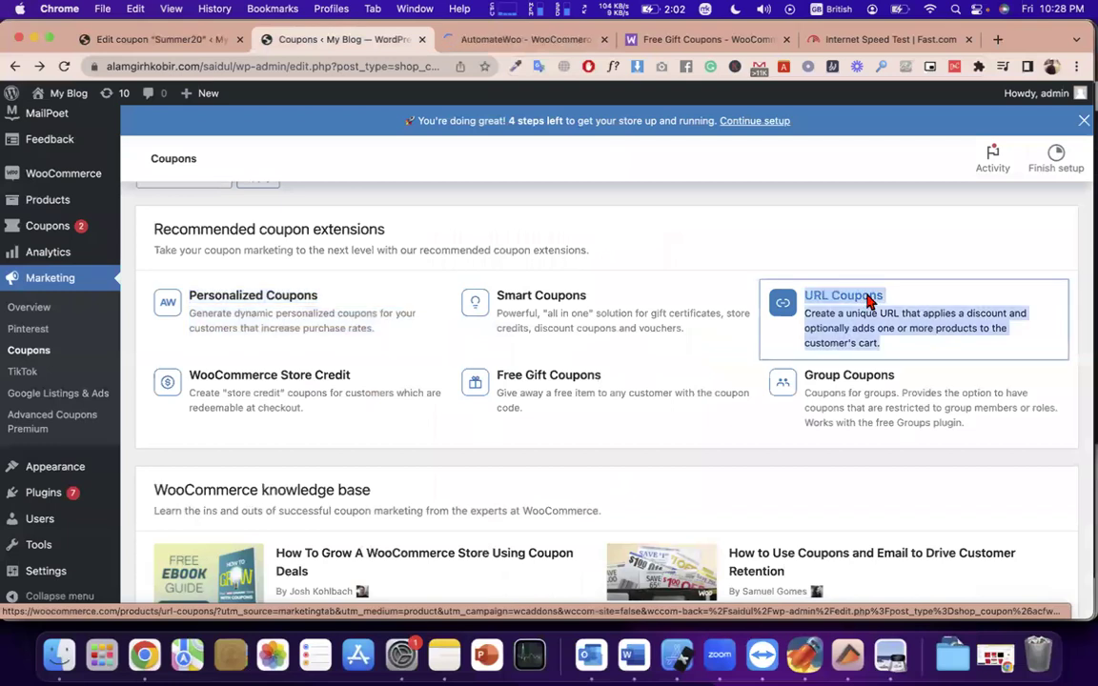
click(802, 287)
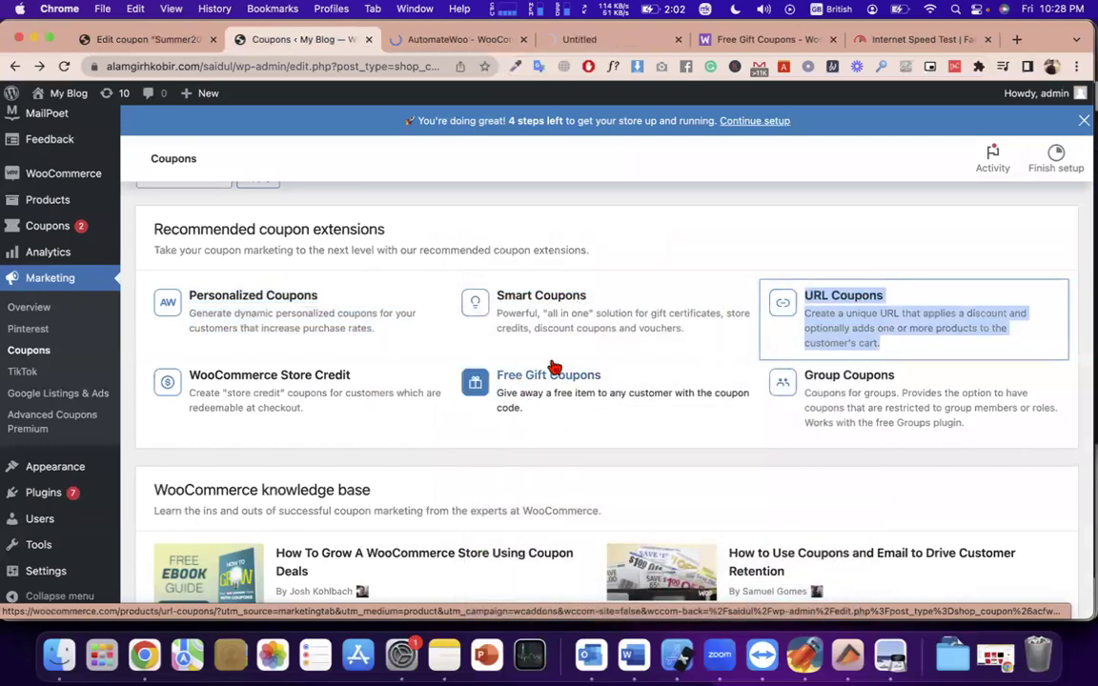
right_click(572, 386)
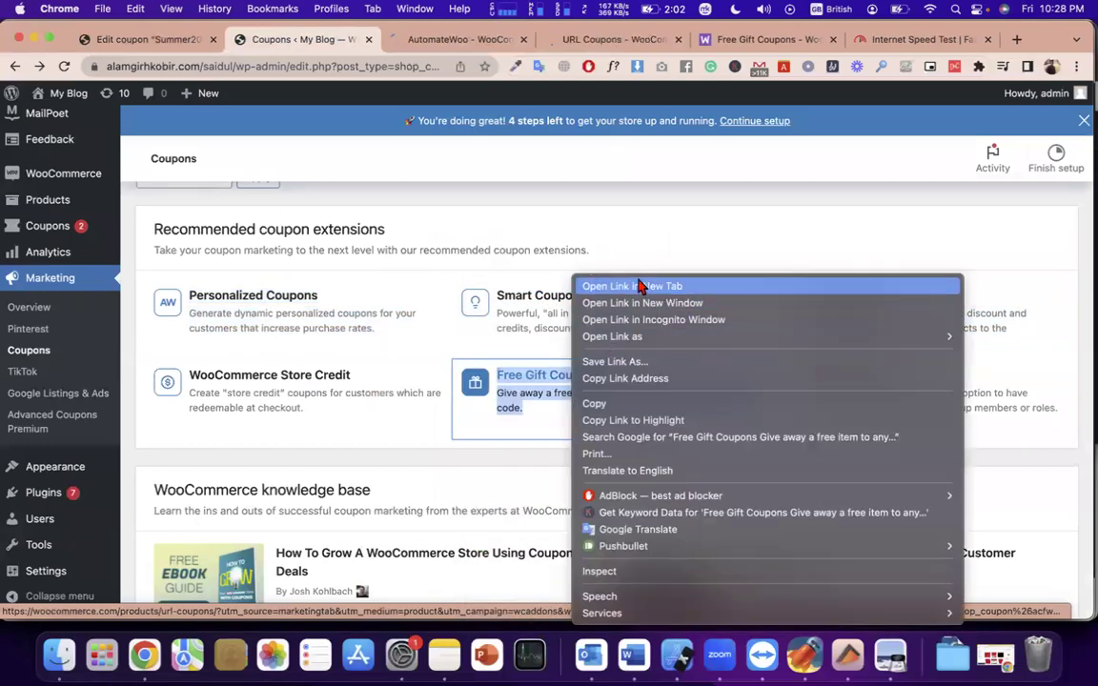
click(343, 209)
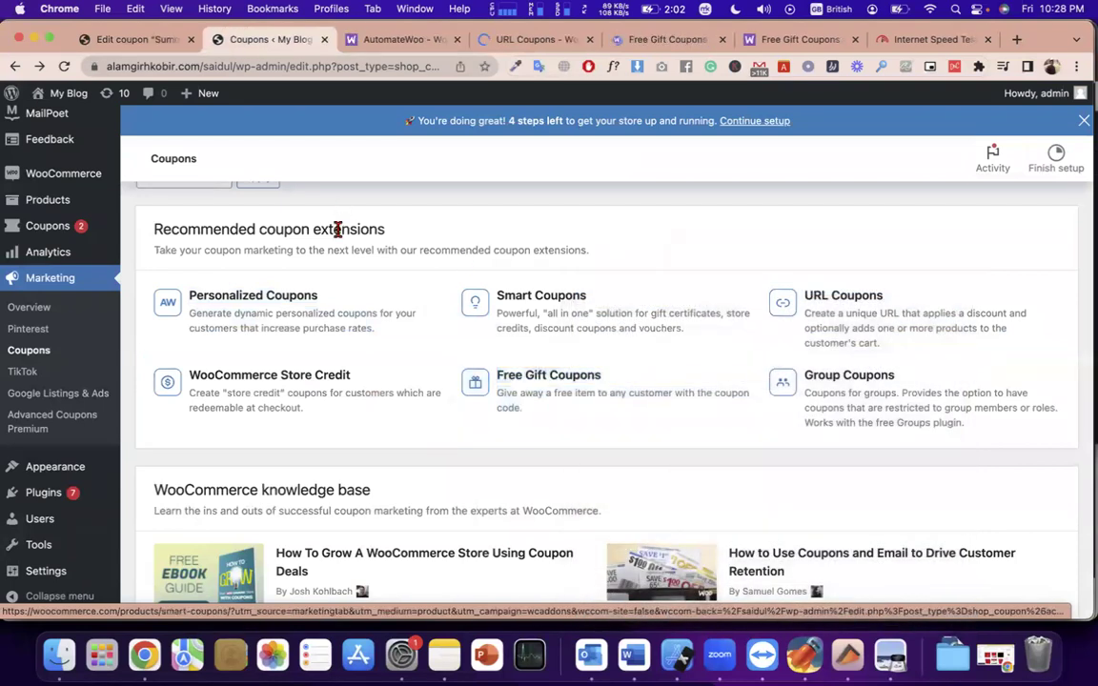
triple_click(335, 227)
Step: Examine the Free Gift Coupons product page, including its cart examples and related products, and highlight the monthly price
click(650, 42)
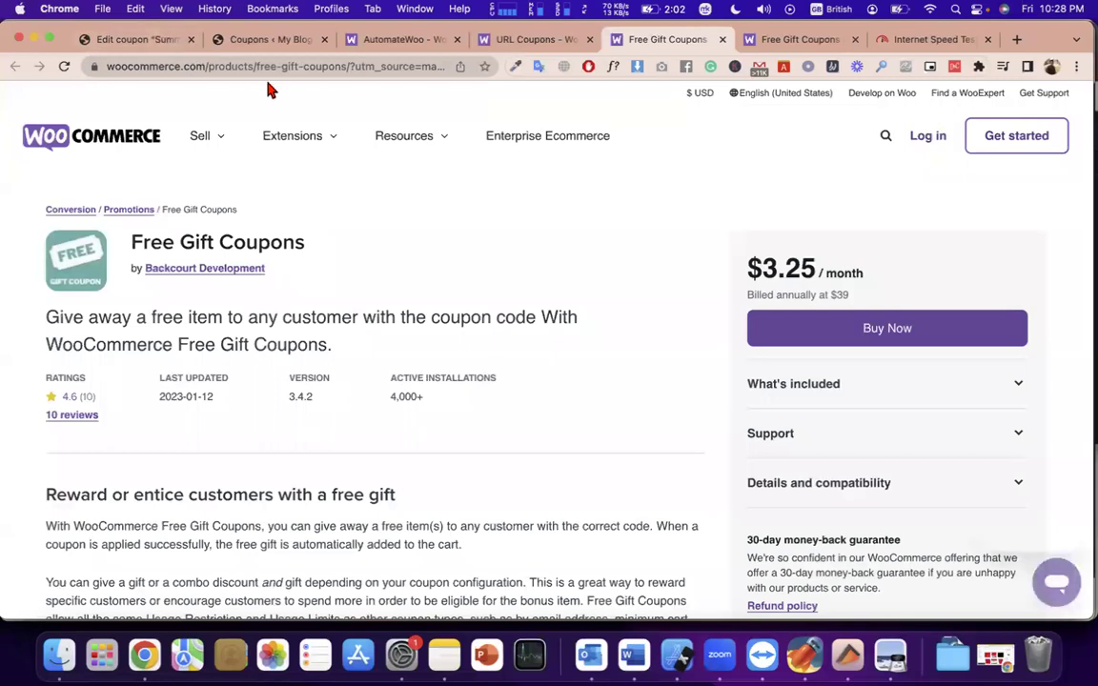
scroll(289, 274, down, 10)
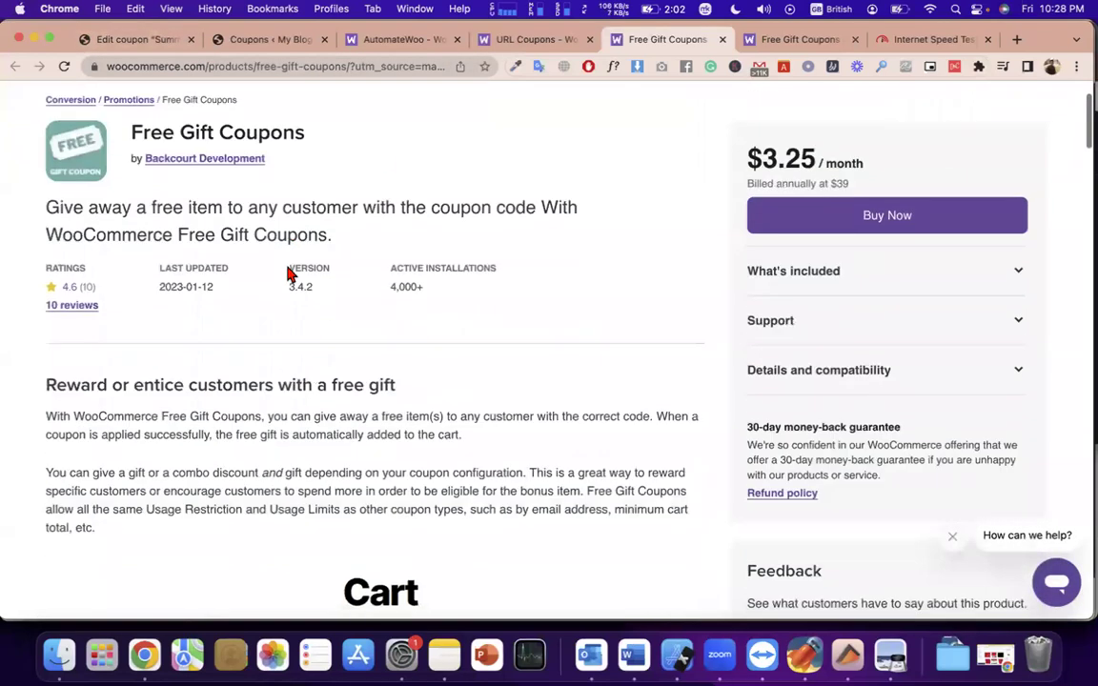
scroll(544, 519, down, 5)
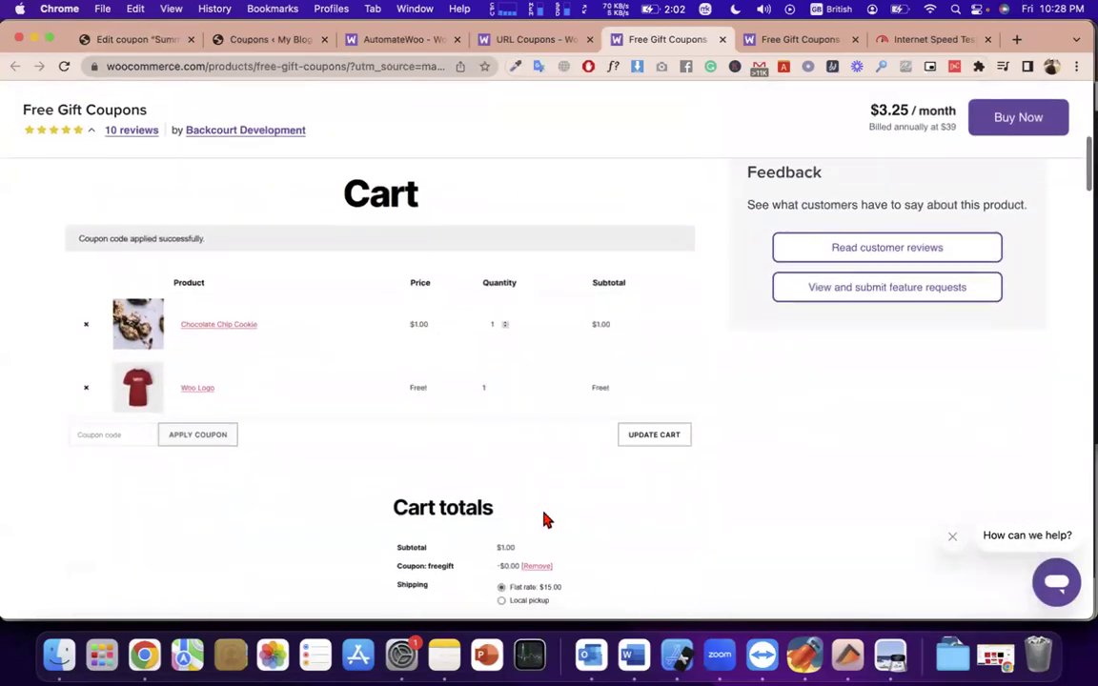
scroll(505, 478, down, 15)
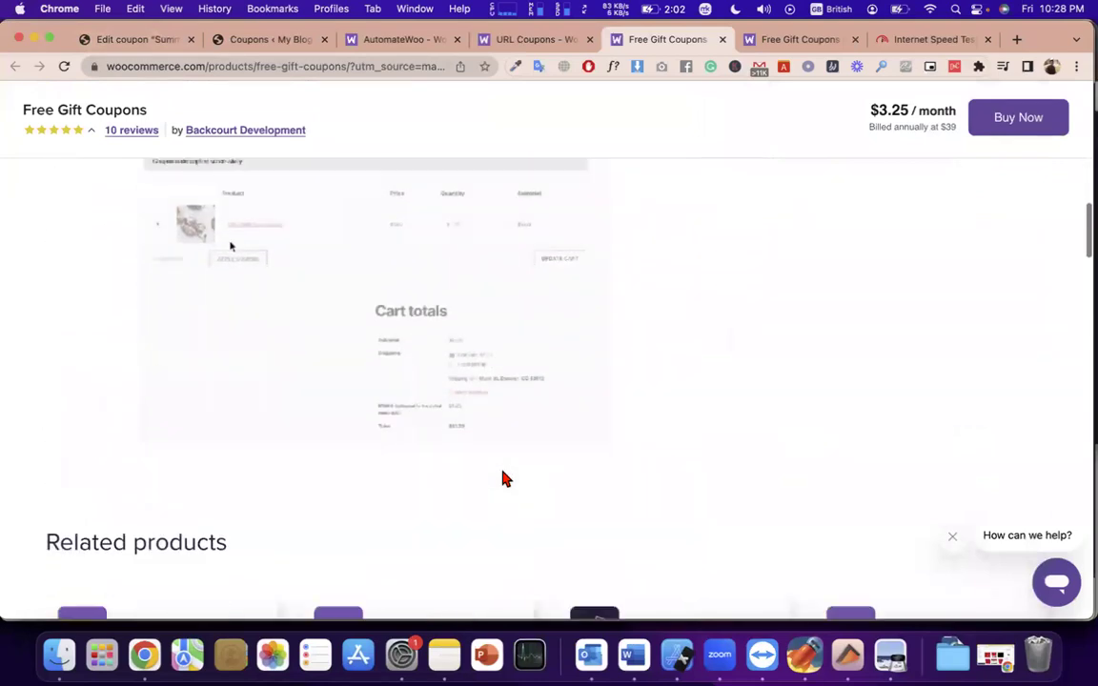
scroll(505, 479, up, 6)
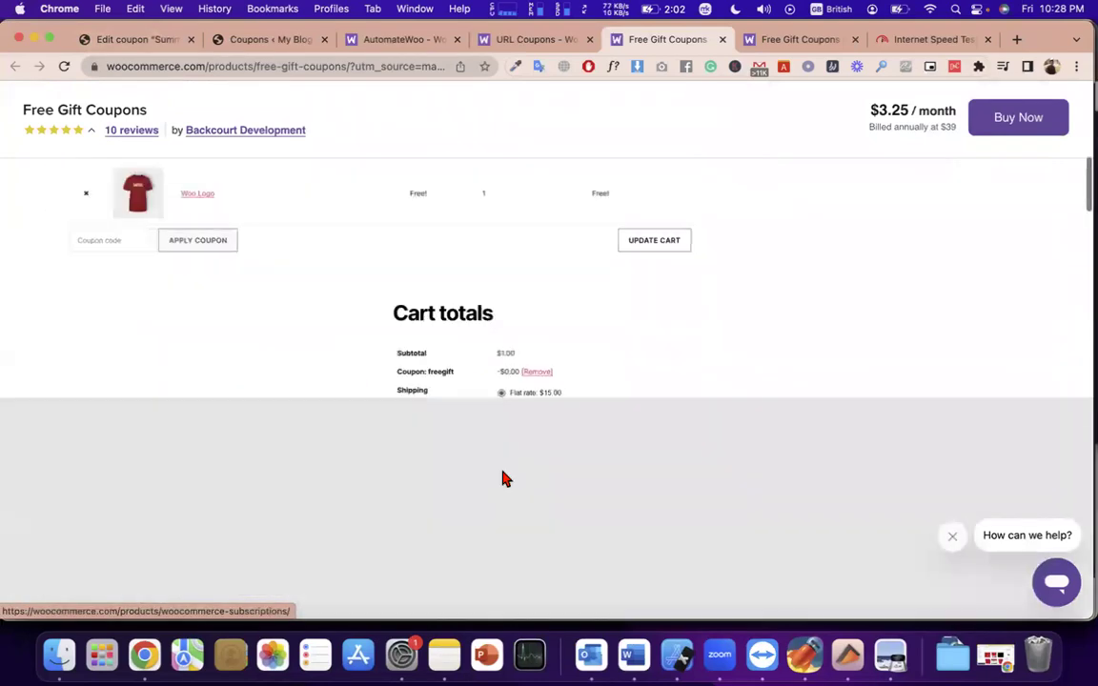
scroll(505, 478, down, 3)
scroll(505, 479, up, 20)
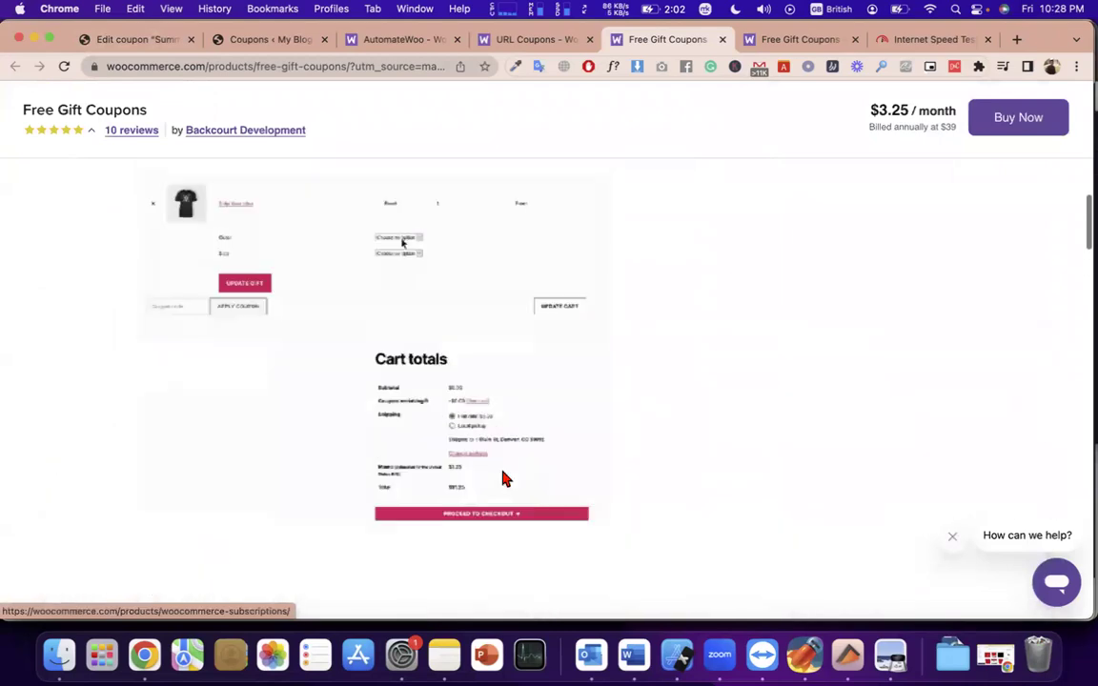
scroll(505, 478, down, 1)
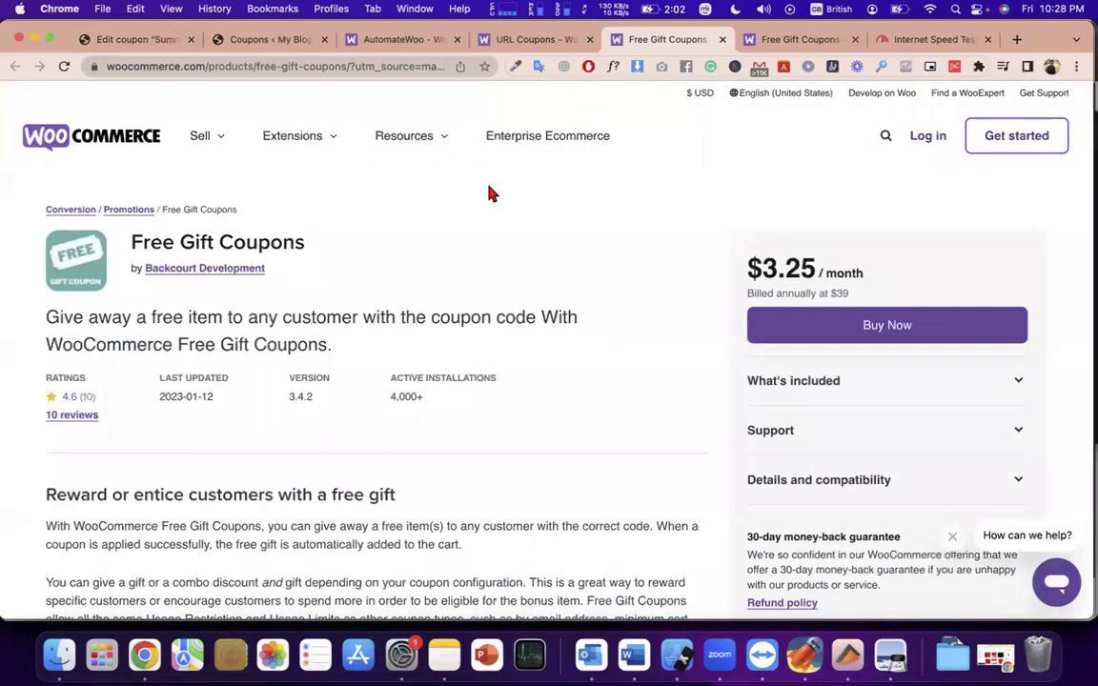
double_click(799, 268)
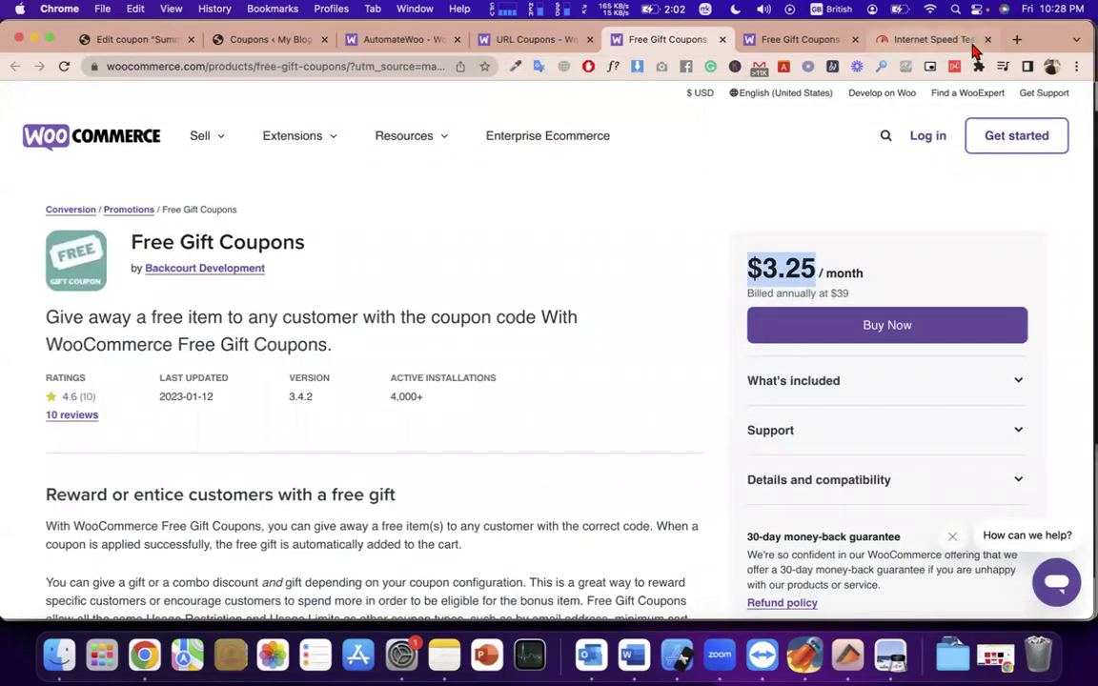
Step: Open developerszone.net in a new tab and look over its home page and WooCommerce plugin section
click(1016, 39)
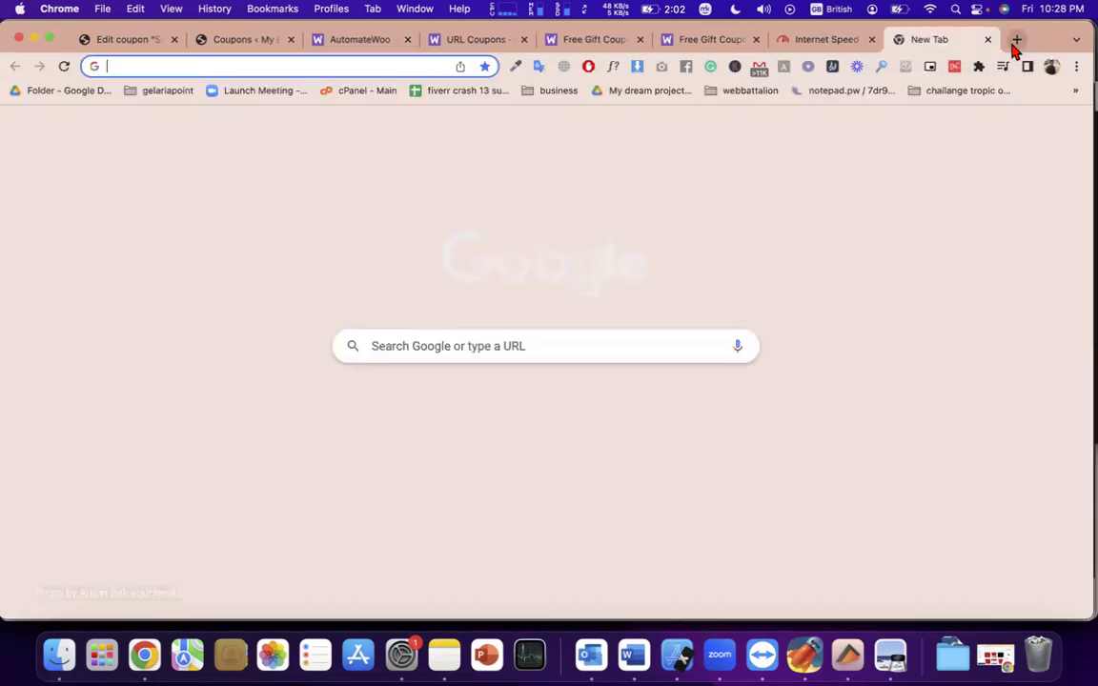
text(de)
key(Return)
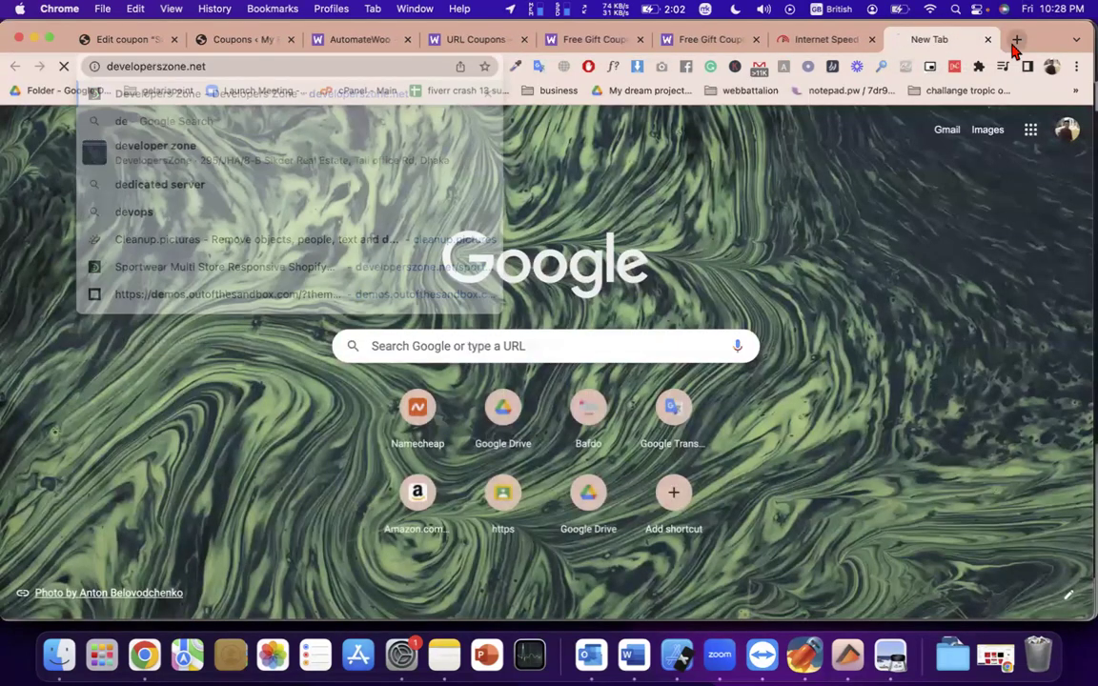
click(254, 64)
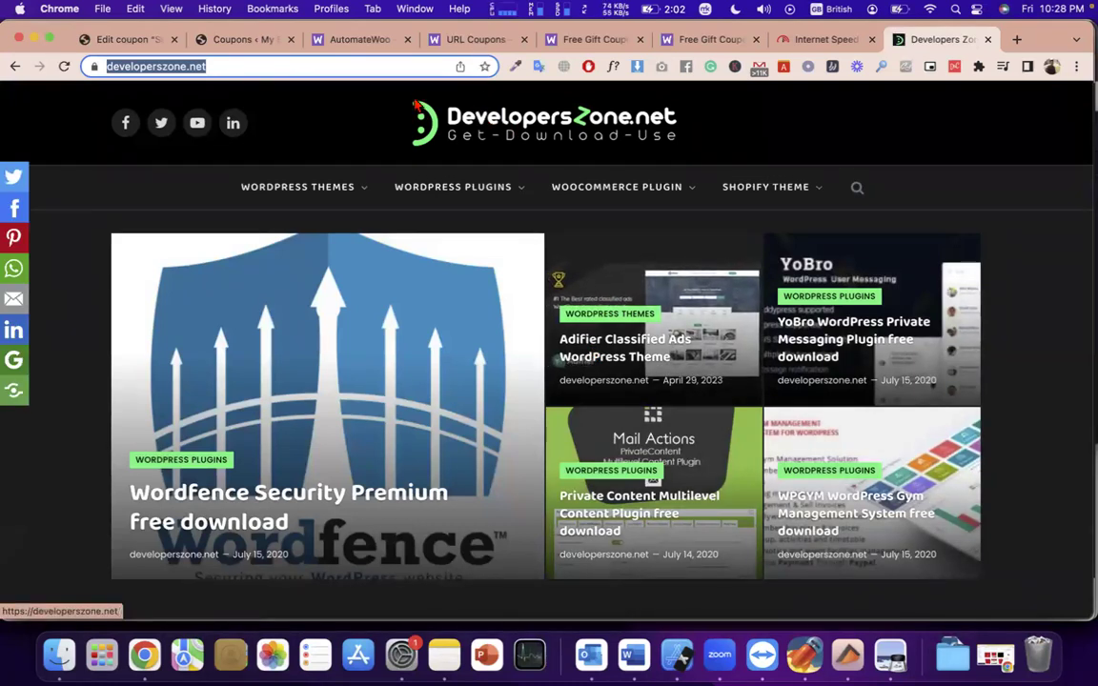
mouse_move(625, 216)
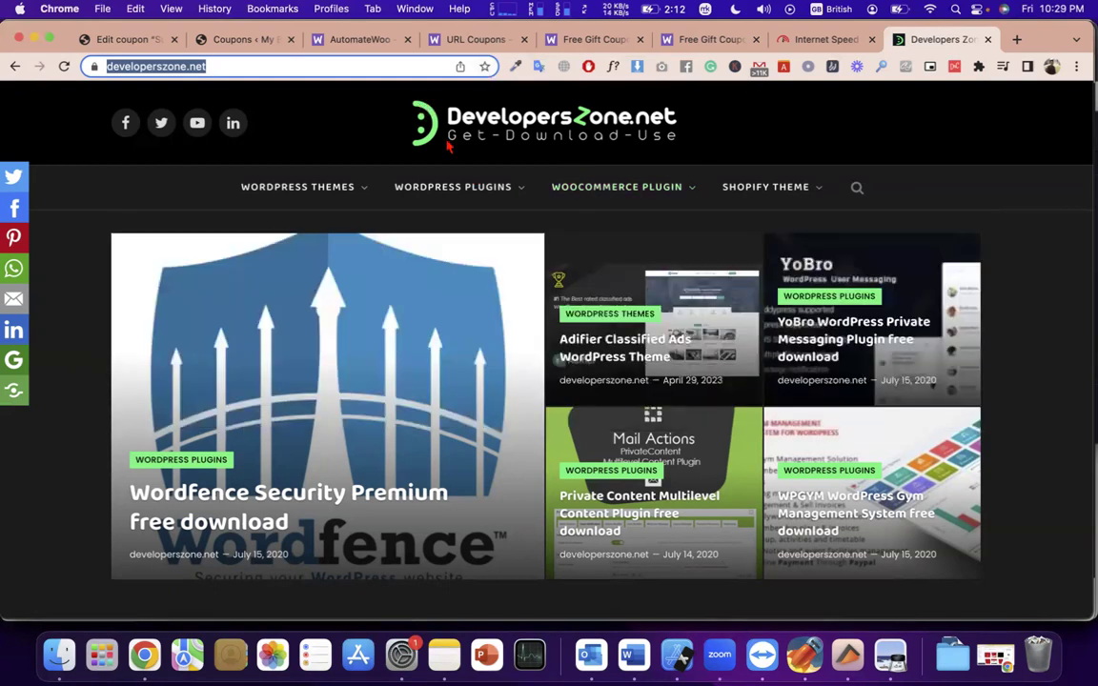
mouse_move(630, 188)
scroll(638, 227, down, 1)
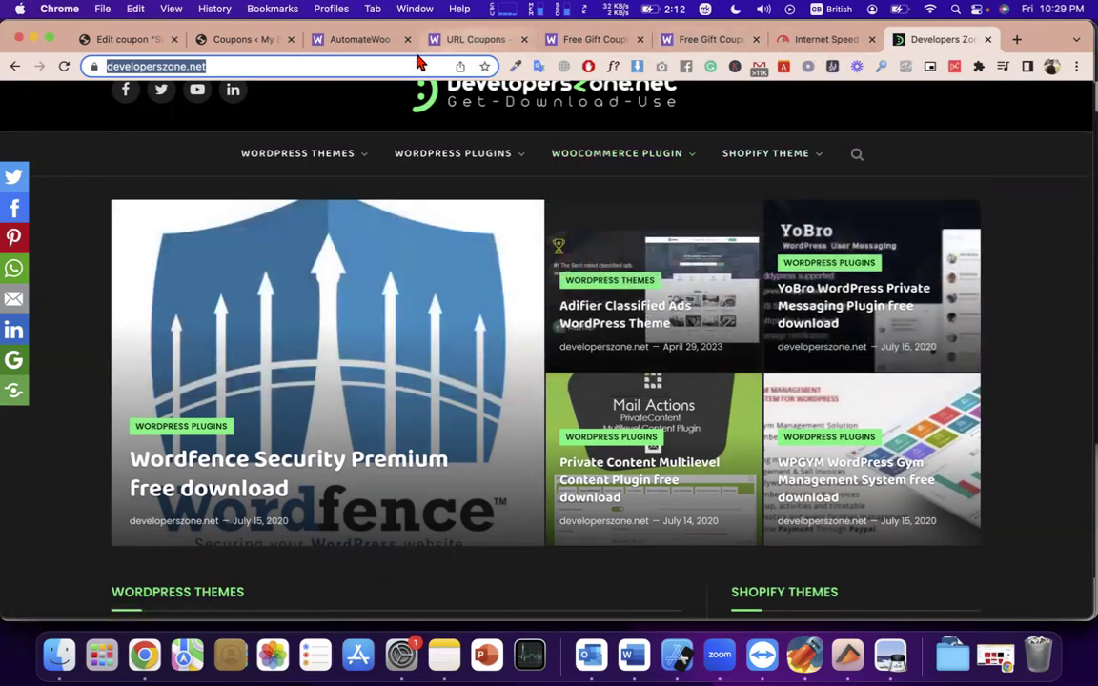
click(368, 40)
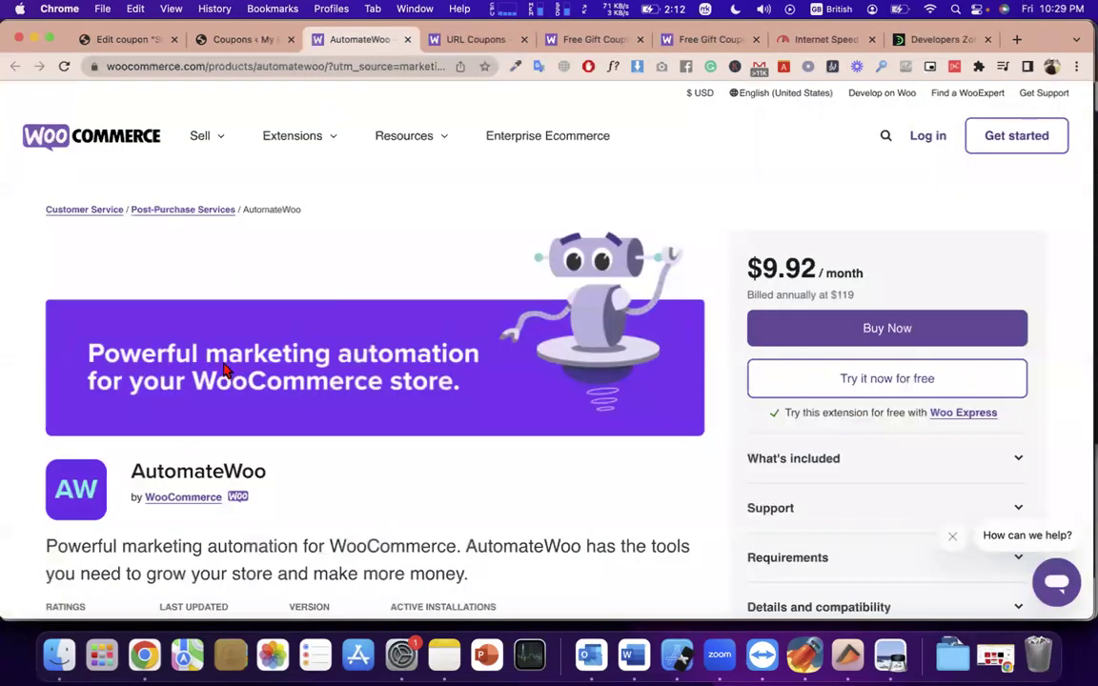
key(ctrl+Up)
click(846, 539)
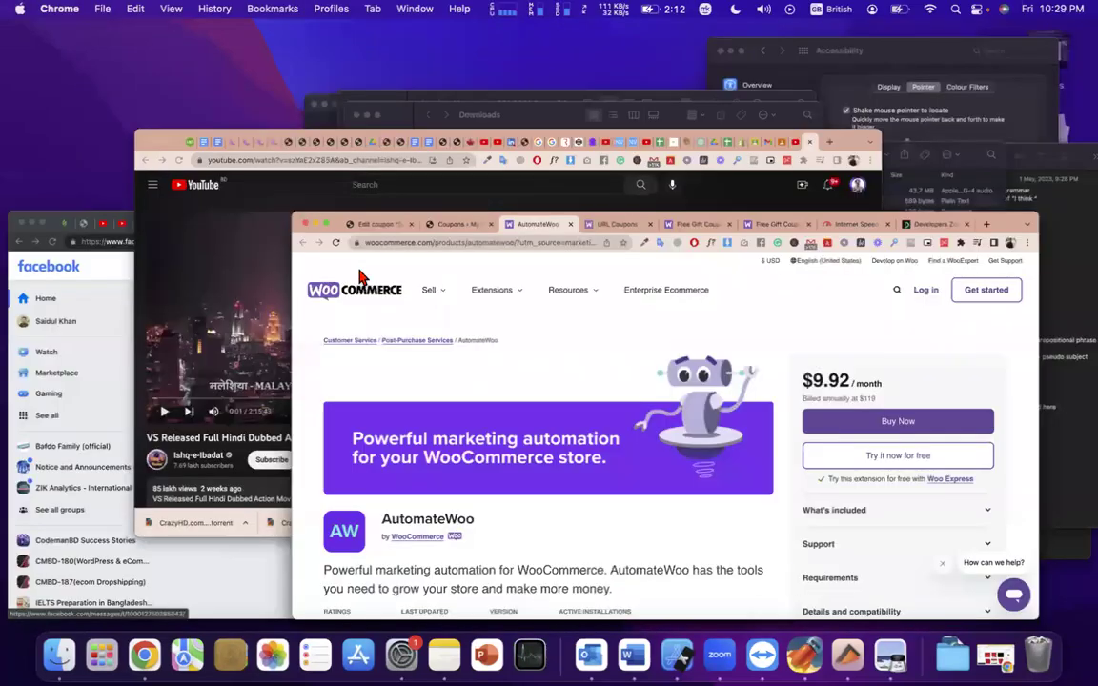
click(913, 39)
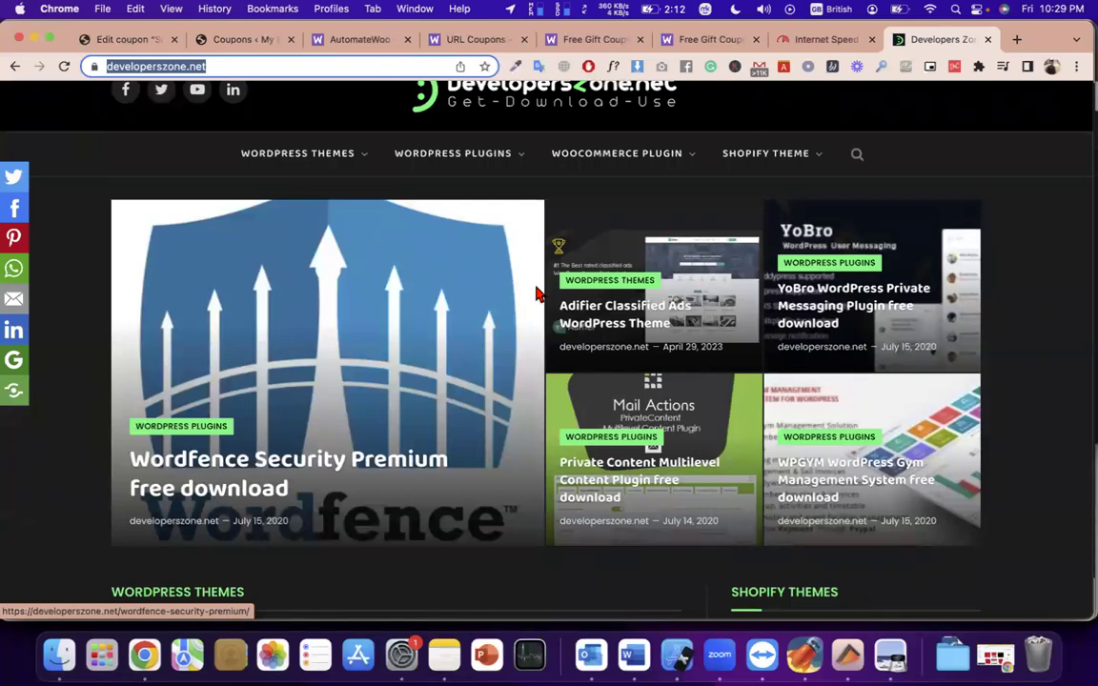
Step: Open cutt.ly/cmbdvault in a new tab and look through the questions of the CodemanBD Vault Request Form
click(1017, 41)
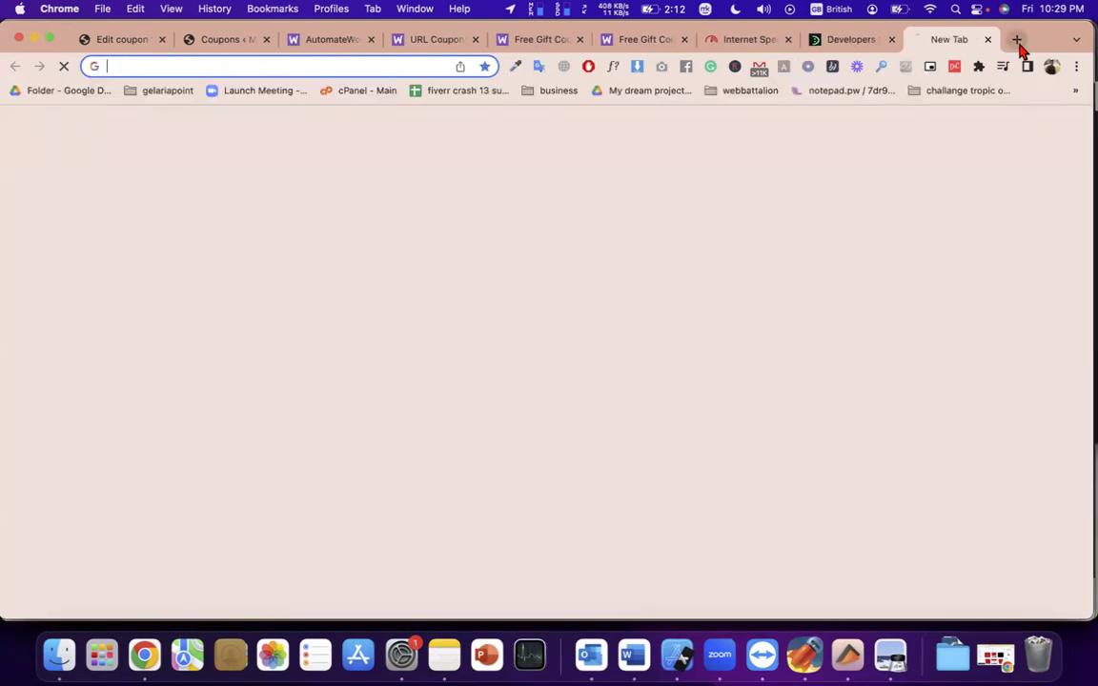
text(cutt.ly/cmbdvait)
key(Return)
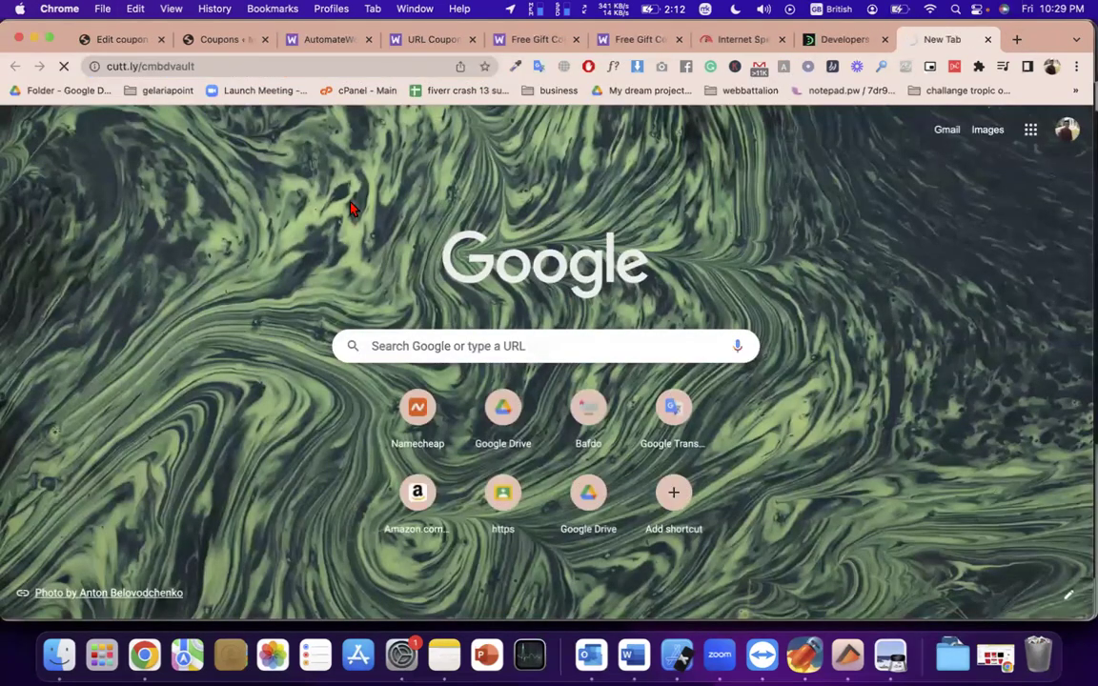
click(184, 63)
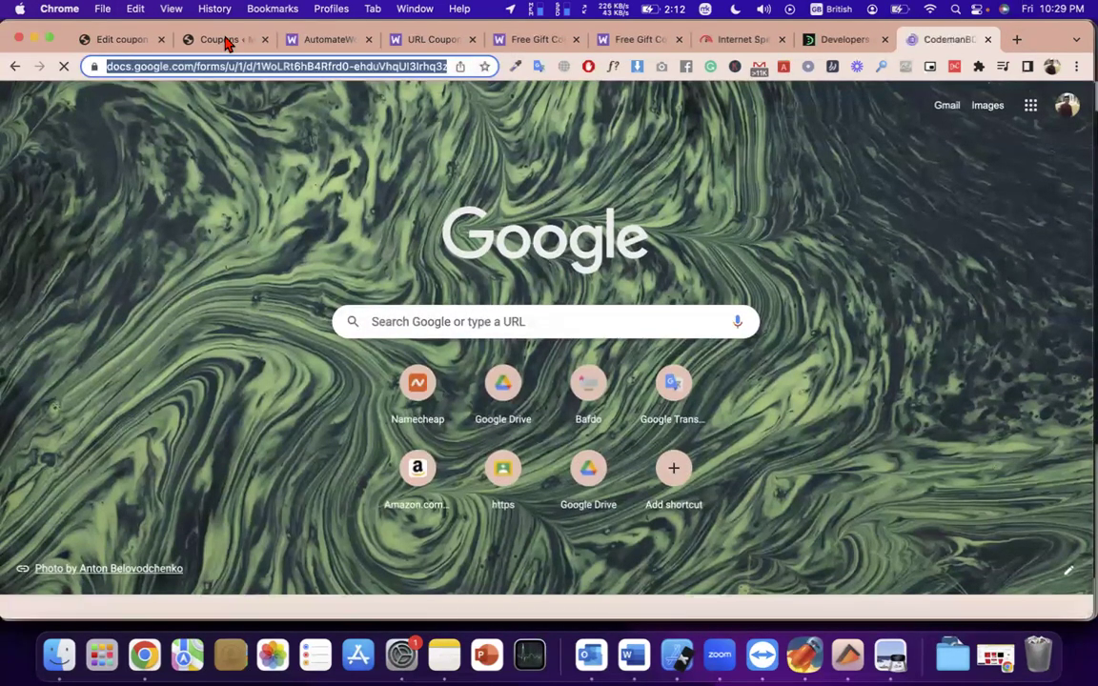
scroll(362, 380, down, 10)
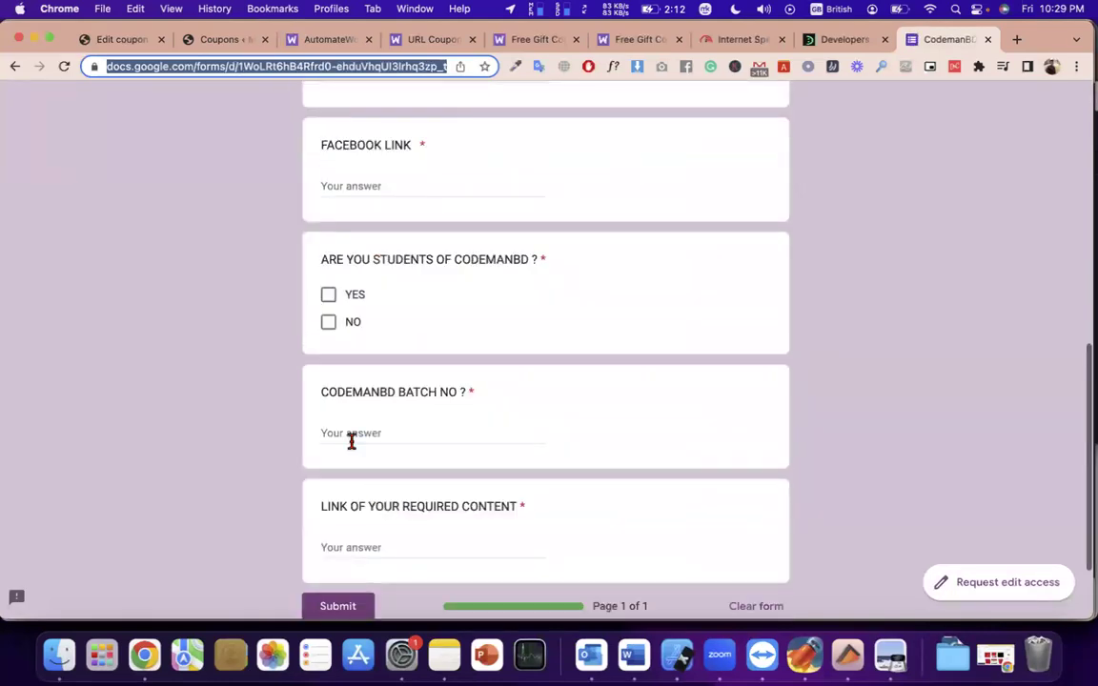
scroll(365, 242, up, 5)
scroll(365, 242, down, 1)
scroll(365, 242, down, 5)
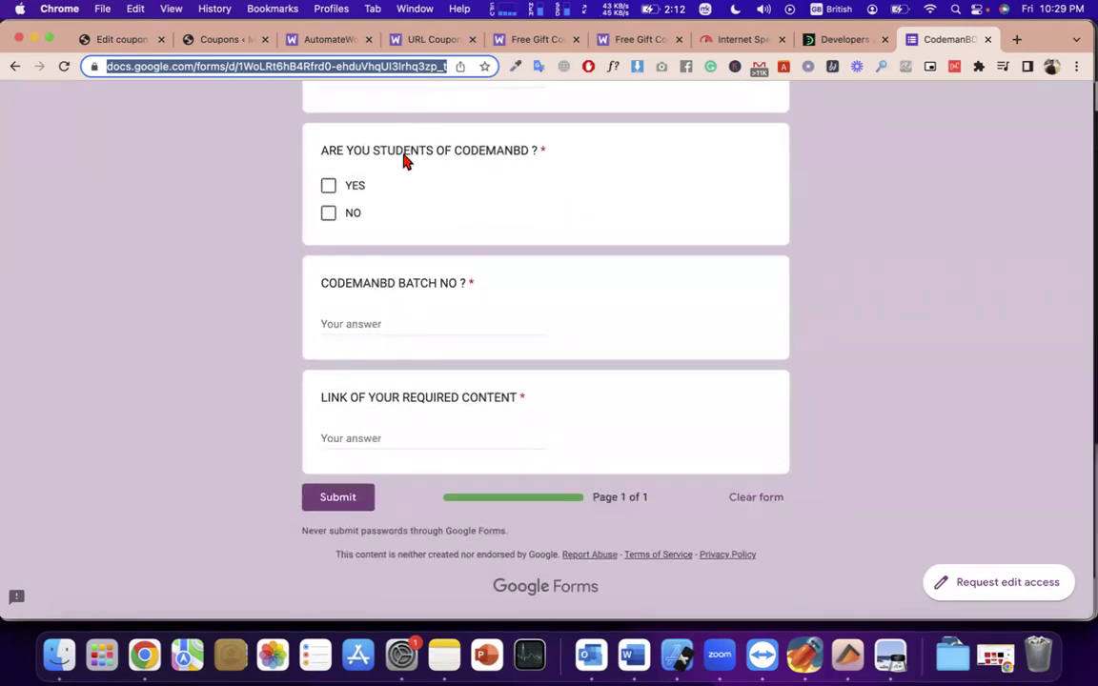
scroll(404, 226, up, 10)
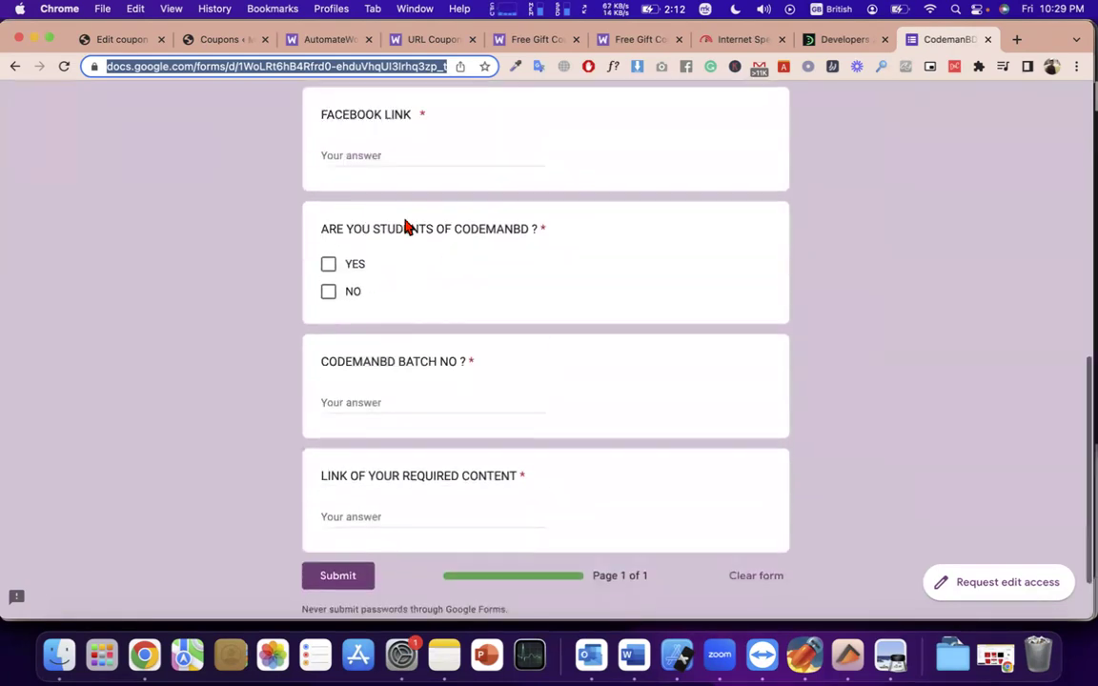
Step: Go through the form's Name, Email, Phone and Facebook Link questions, leaving them blank
click(378, 457)
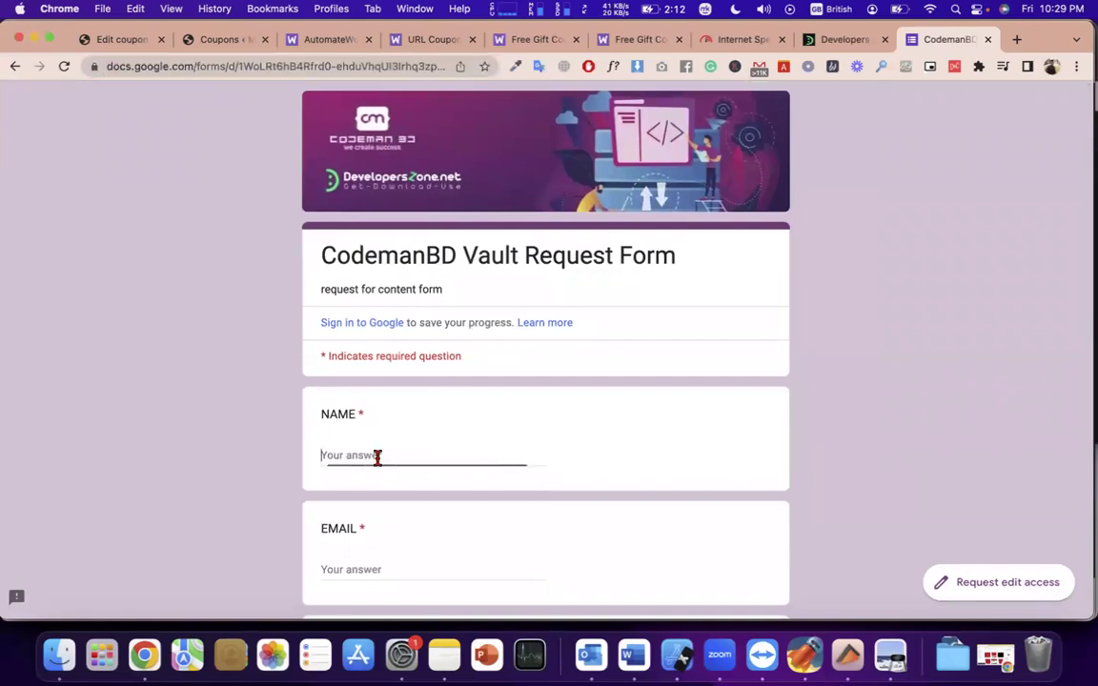
click(416, 569)
scroll(417, 569, down, 2)
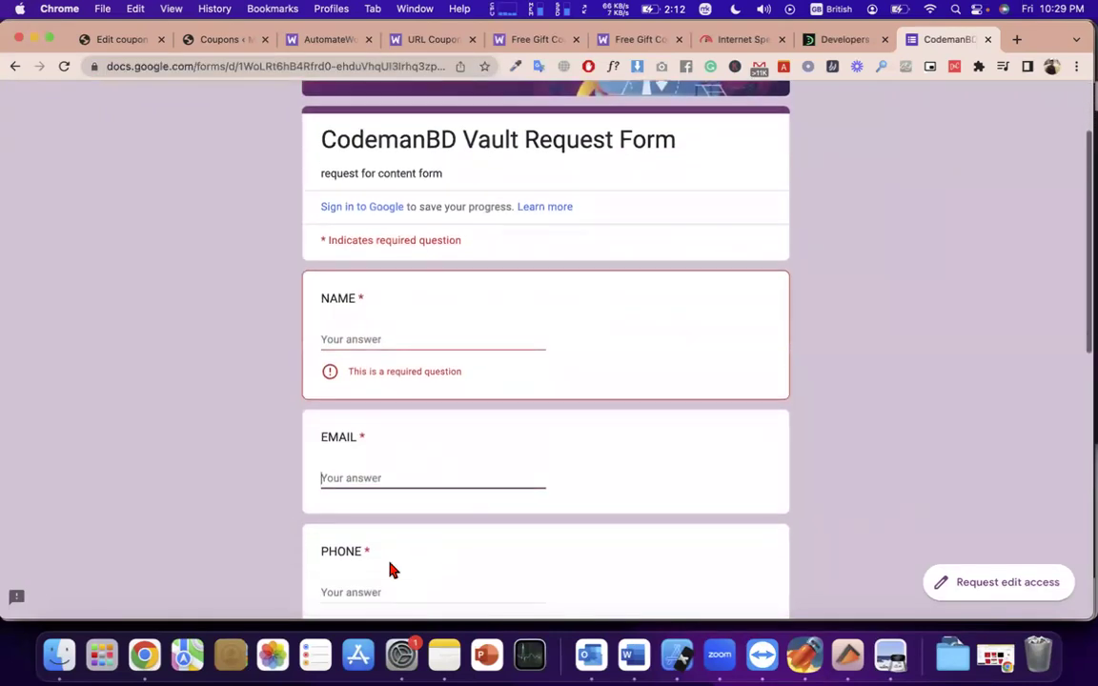
scroll(391, 571, down, 1)
click(381, 517)
scroll(400, 534, down, 2)
click(411, 542)
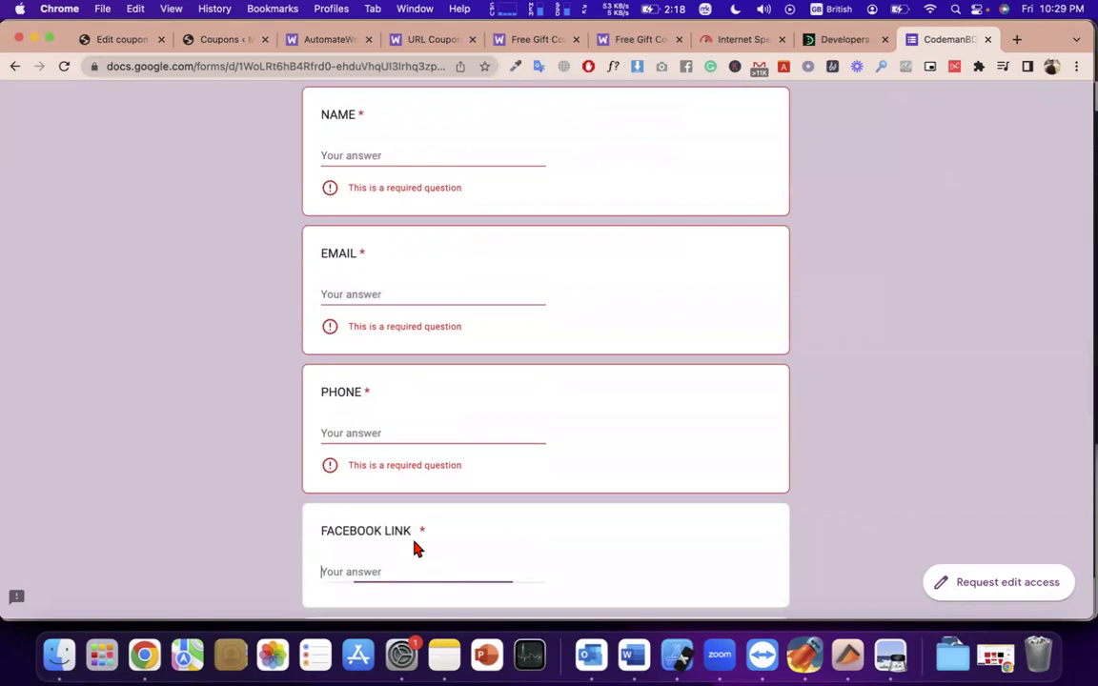
scroll(416, 545, down, 6)
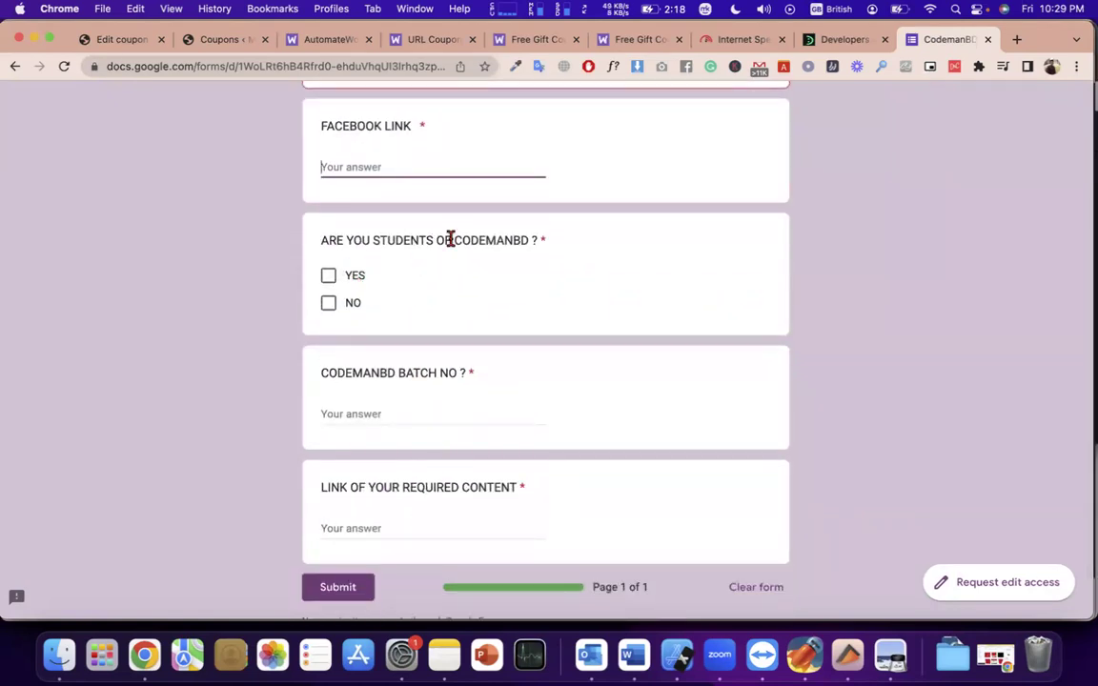
Step: Answer YES to the CodemanBD student question and go through the batch number and required content link questions
click(329, 278)
scroll(381, 400, down, 1)
click(327, 264)
click(395, 400)
triple_click(435, 359)
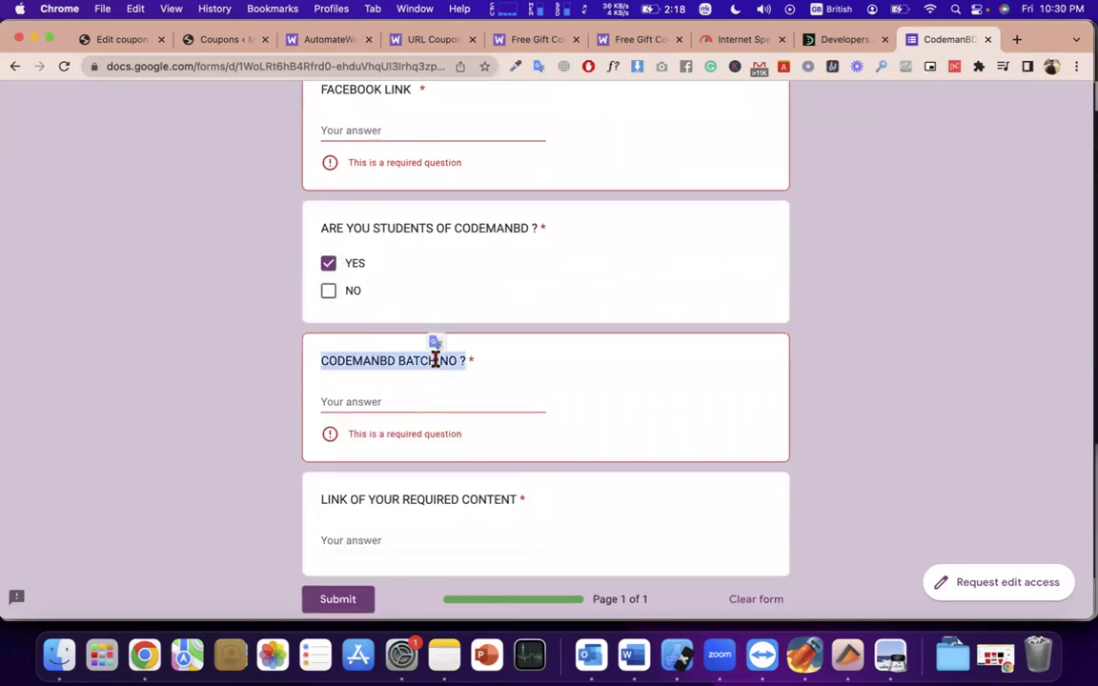
scroll(435, 360, down, 2)
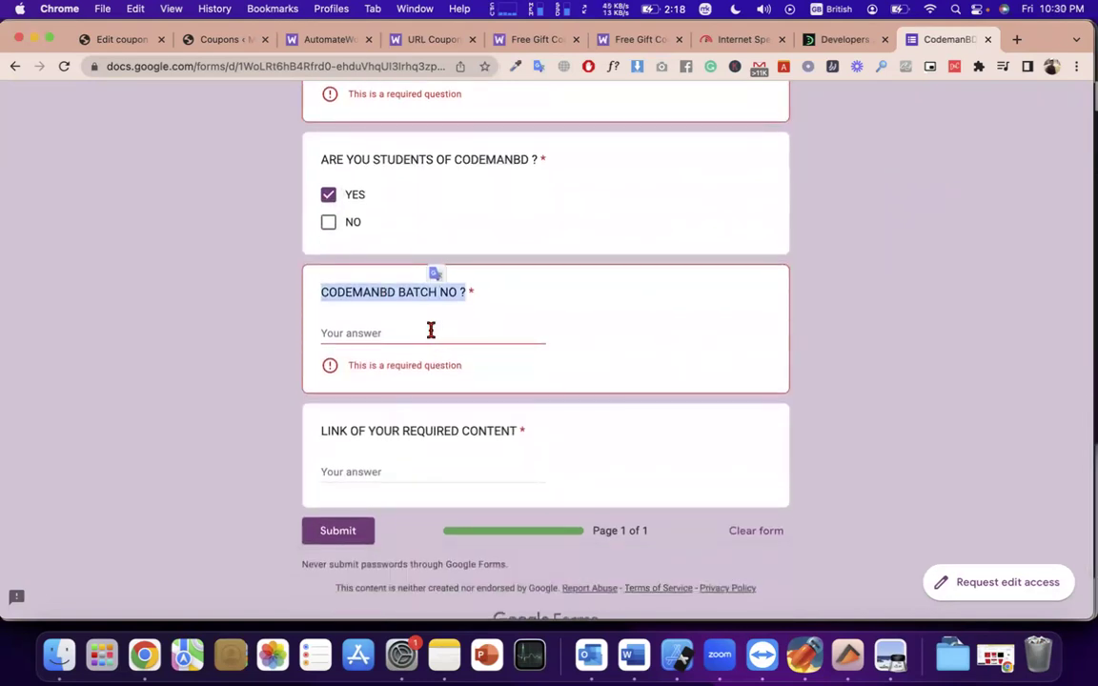
click(430, 331)
scroll(430, 344, down, 1)
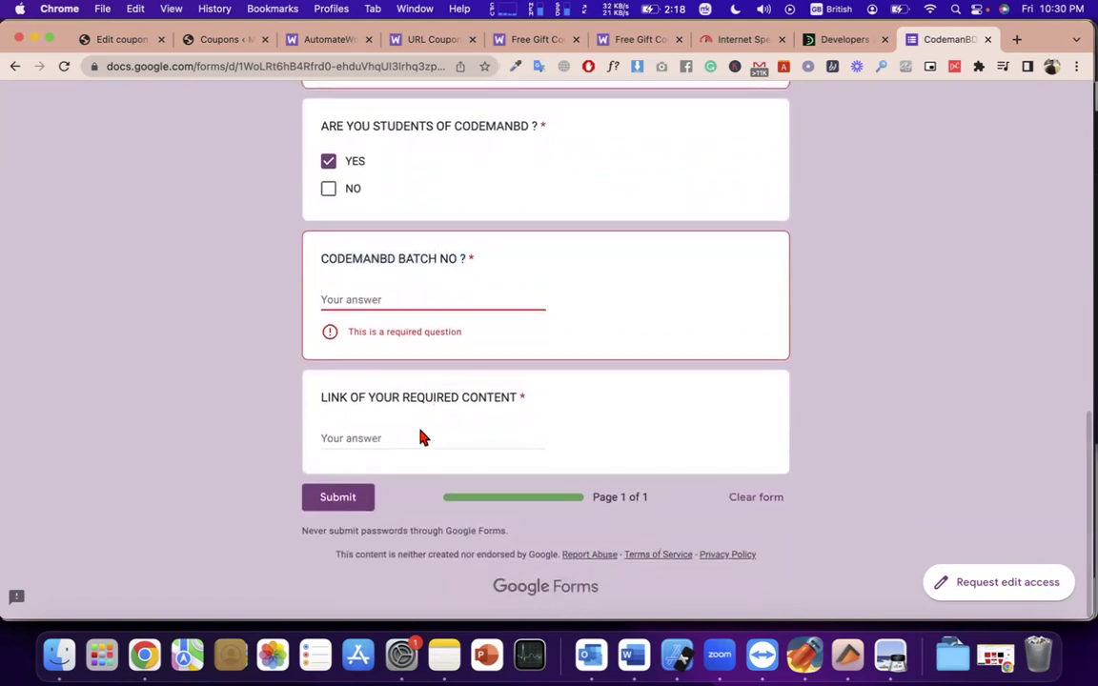
click(399, 440)
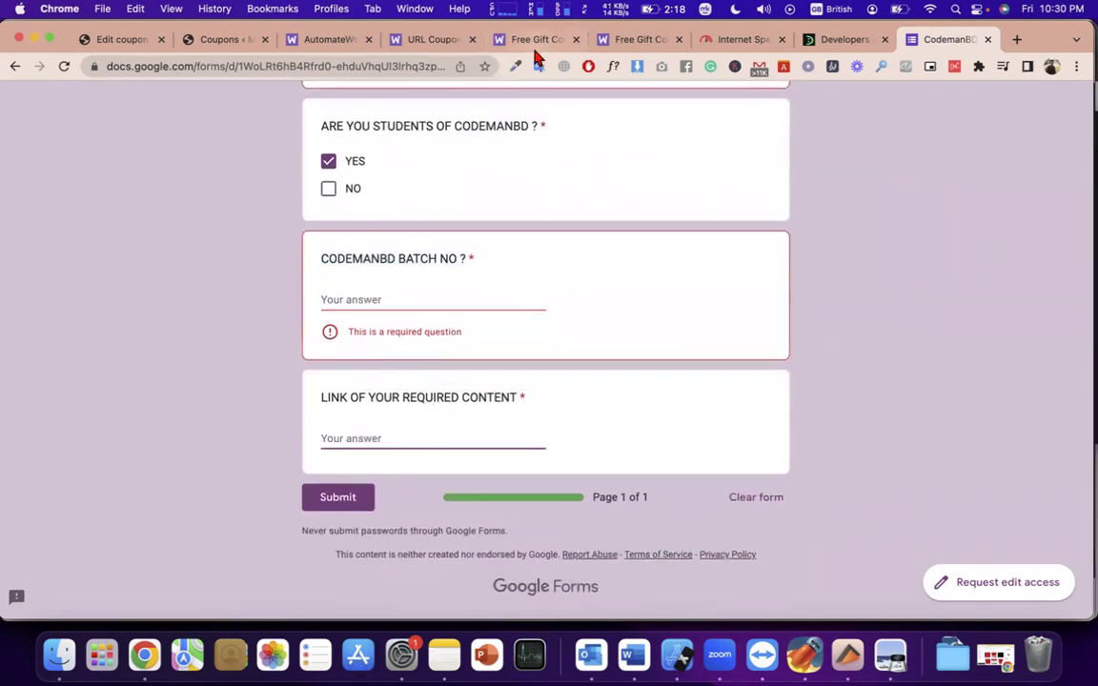
Step: Copy the Free Gift Coupons product page address and paste it as the link of the required content in the form
click(533, 43)
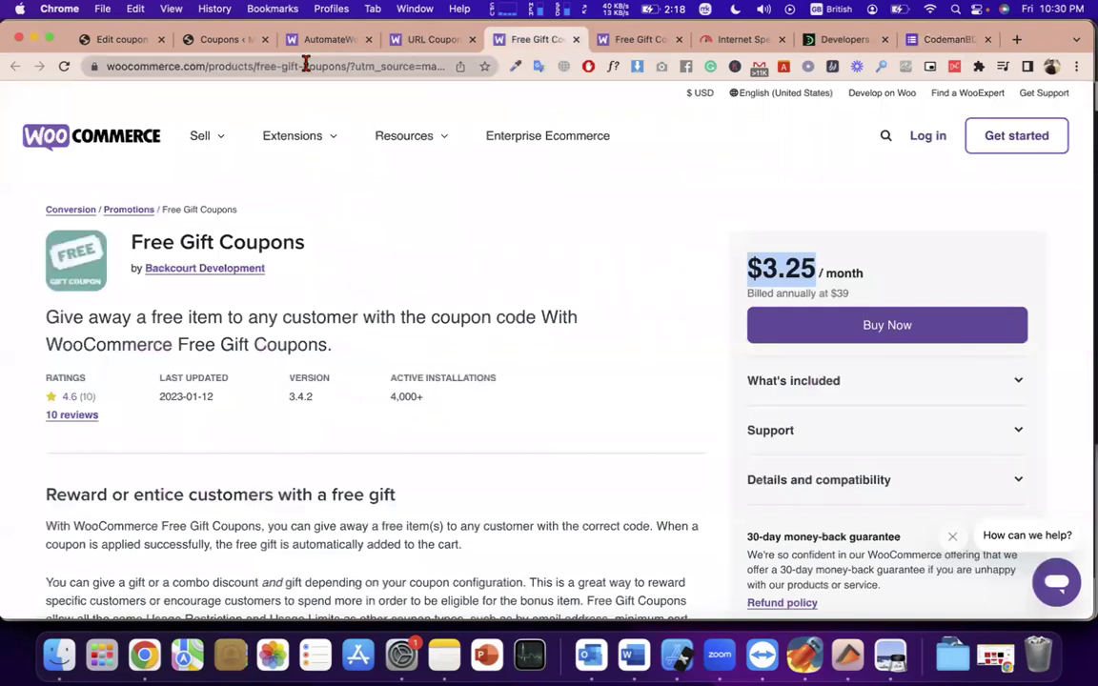
click(305, 66)
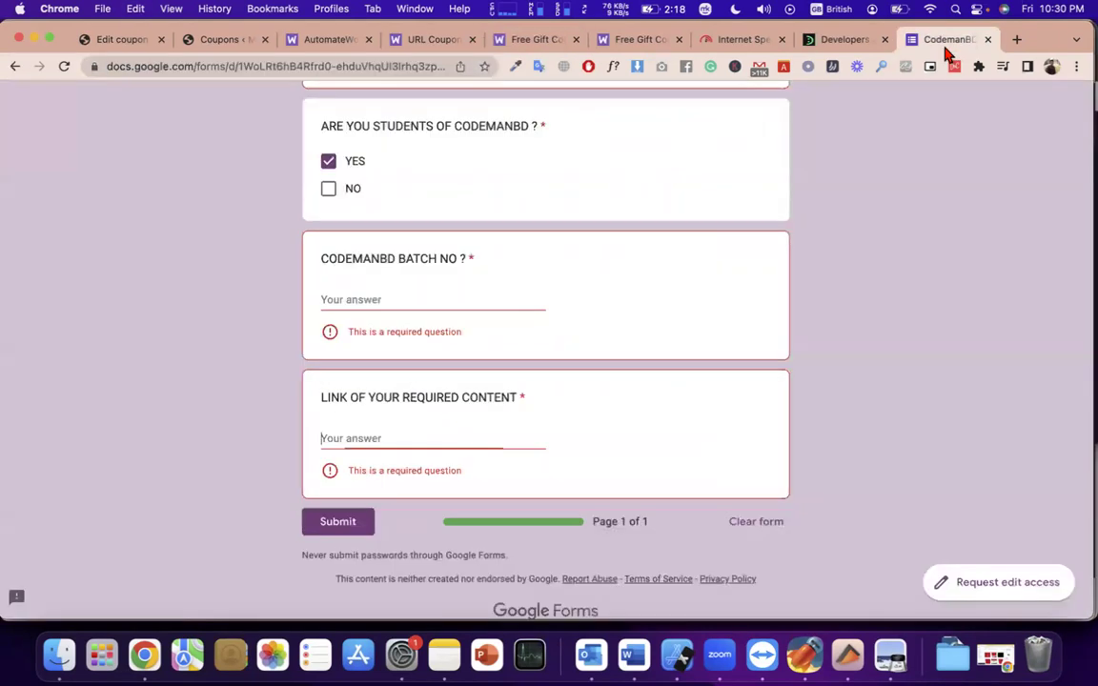
click(942, 40)
click(404, 435)
key(super+v)
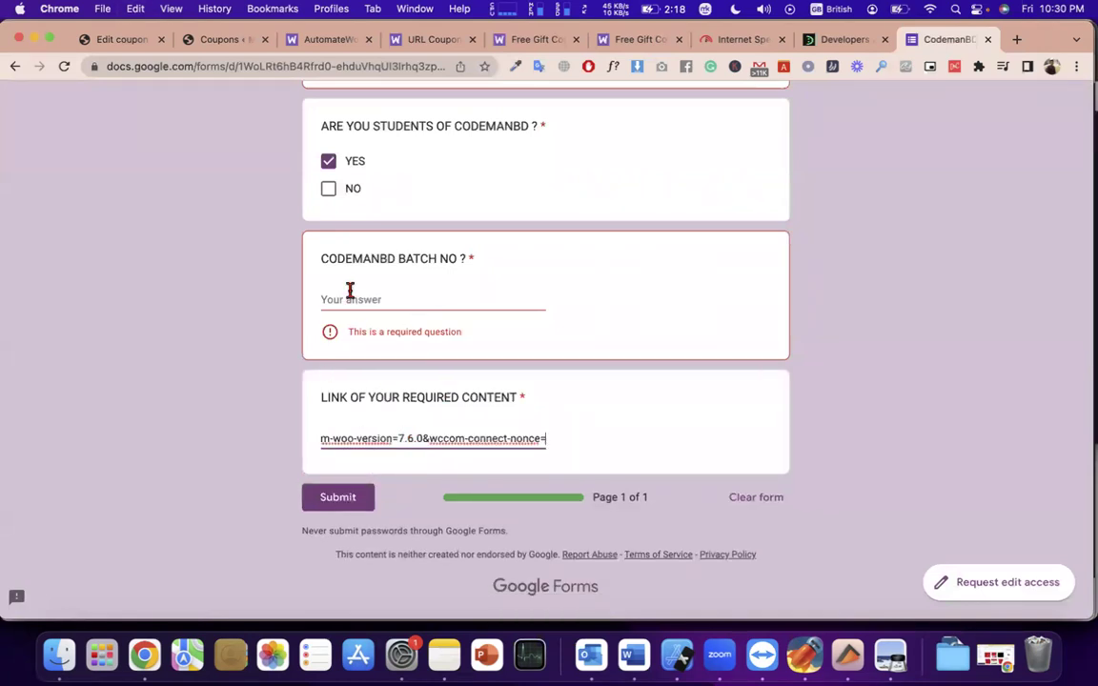
Step: Close the DevelopersZone page and the request form, leaving the form without submitting it
scroll(404, 492, up, 15)
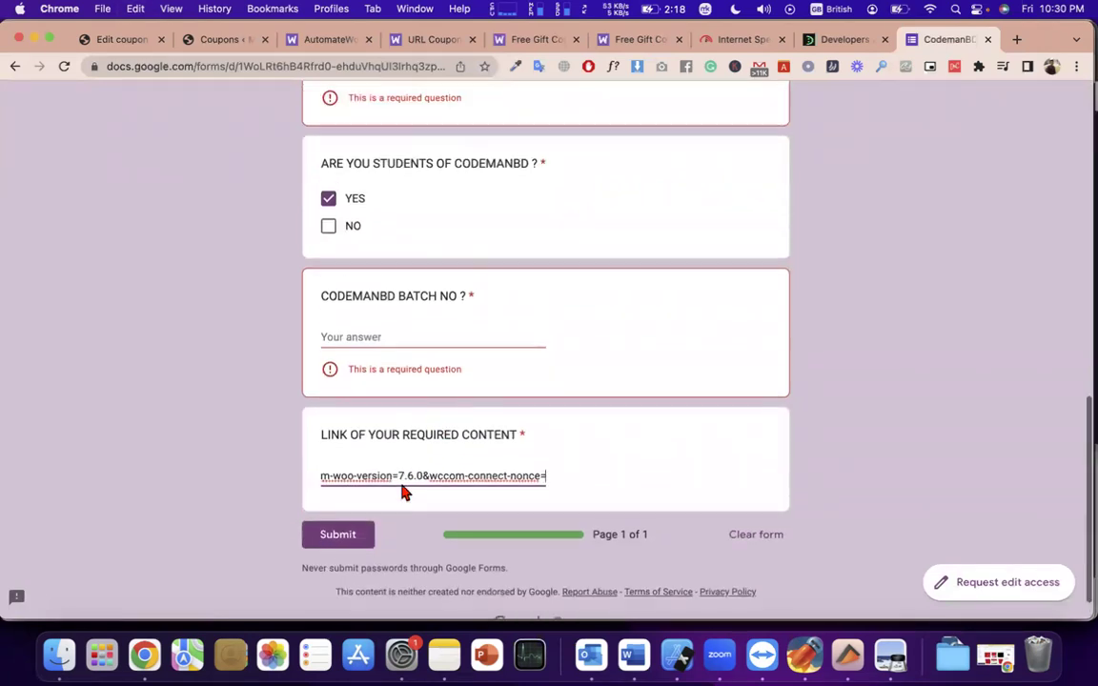
click(845, 43)
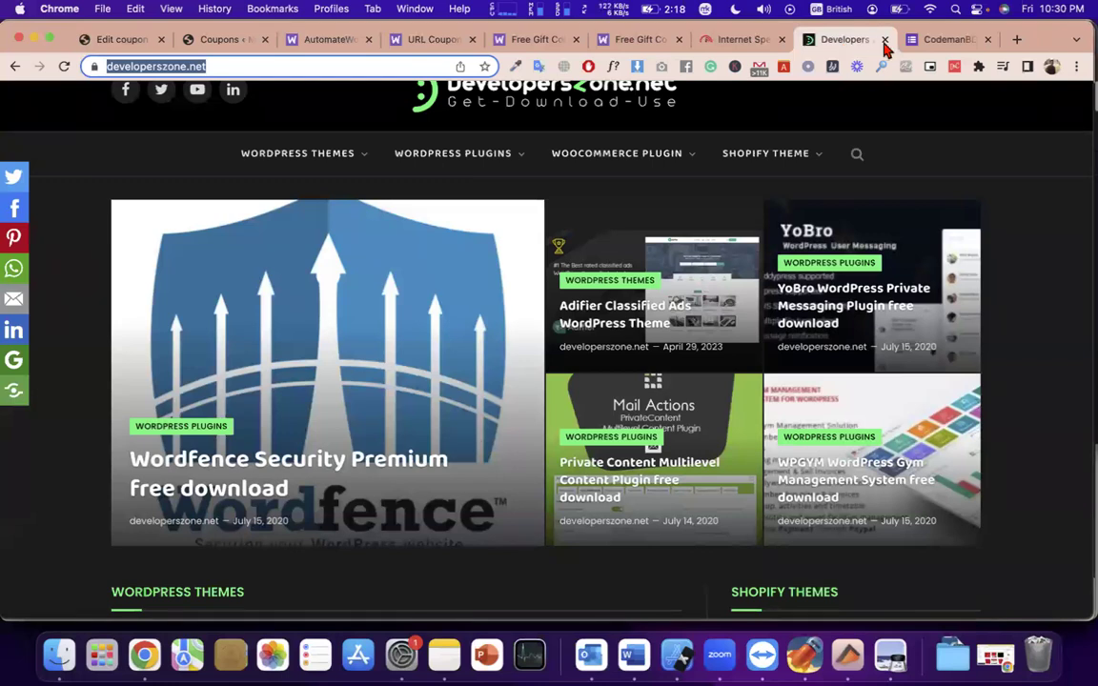
click(885, 40)
click(886, 40)
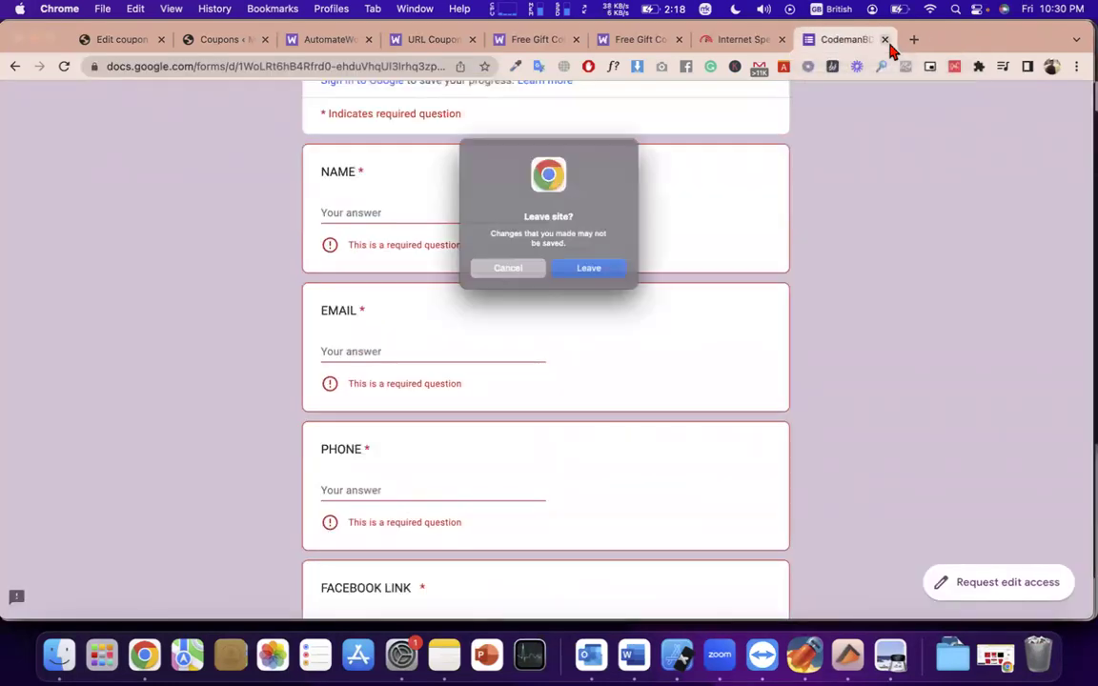
click(606, 278)
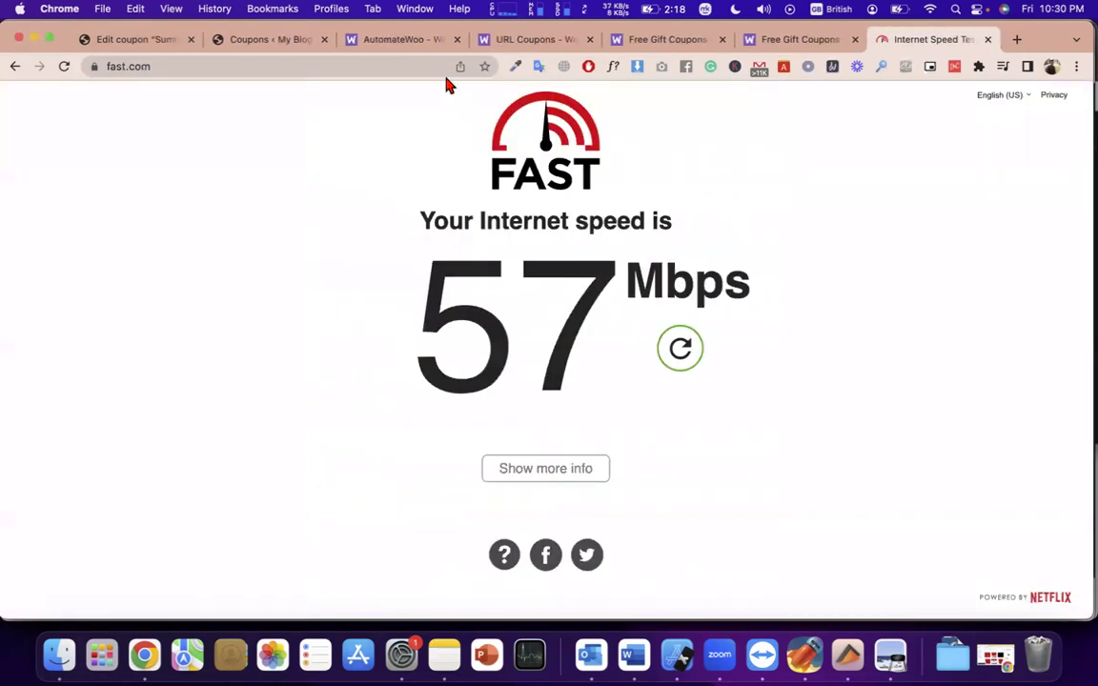
Step: Close the AutomateWoo, URL Coupons, both Free Gift Coupons and internet speed test tabs to return to the store's Coupons page
click(459, 43)
click(458, 43)
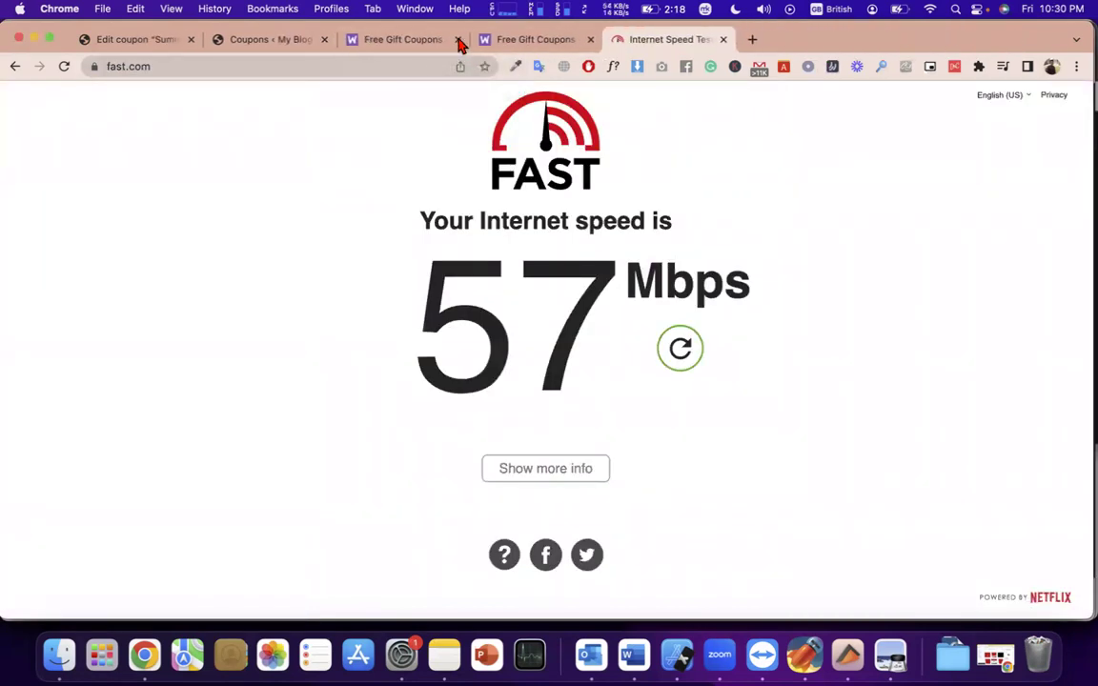
click(458, 43)
click(448, 40)
click(458, 43)
click(458, 43)
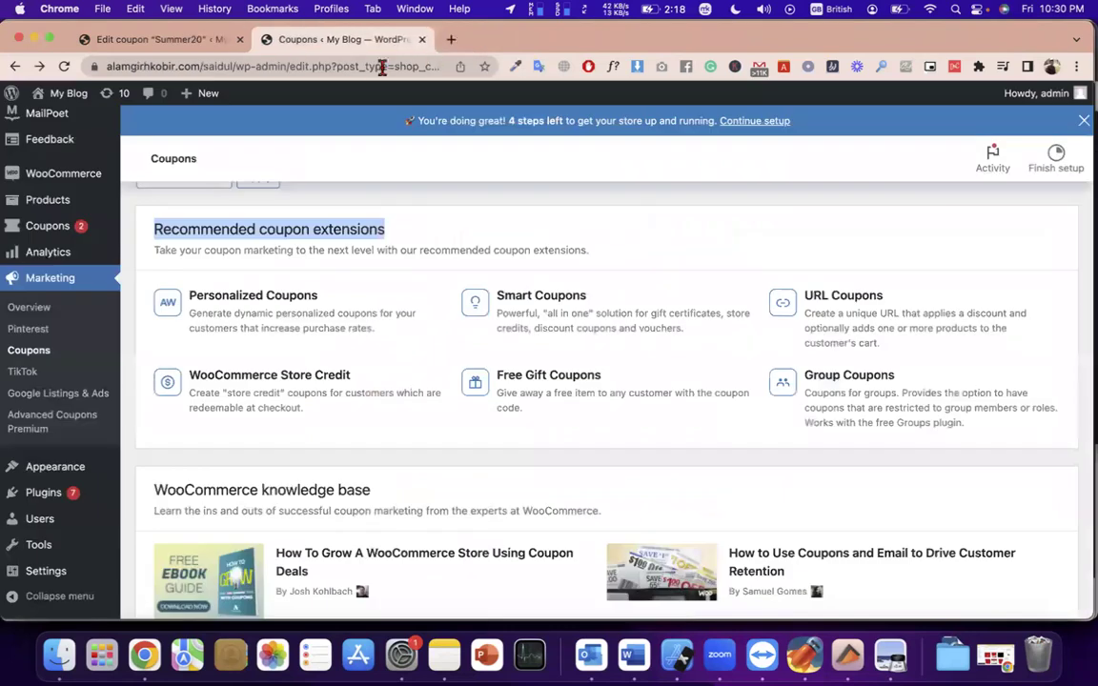
Step: Start adding a new coupon from the store's Coupons page
scroll(371, 374, down, 5)
scroll(370, 375, up, 10)
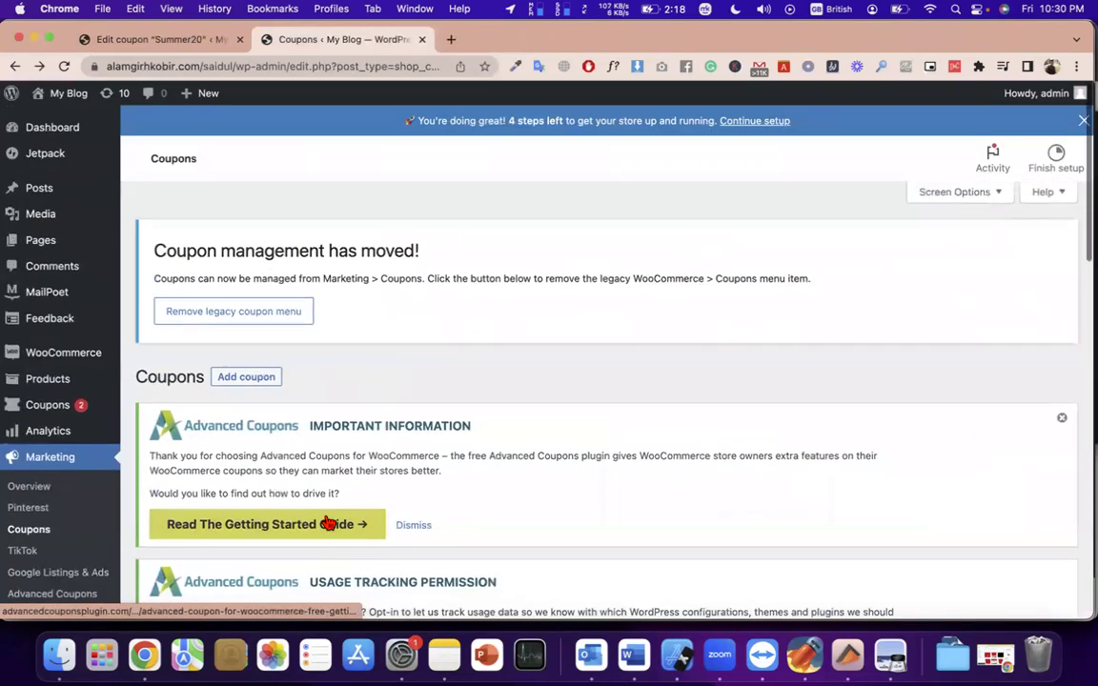
scroll(326, 522, down, 2)
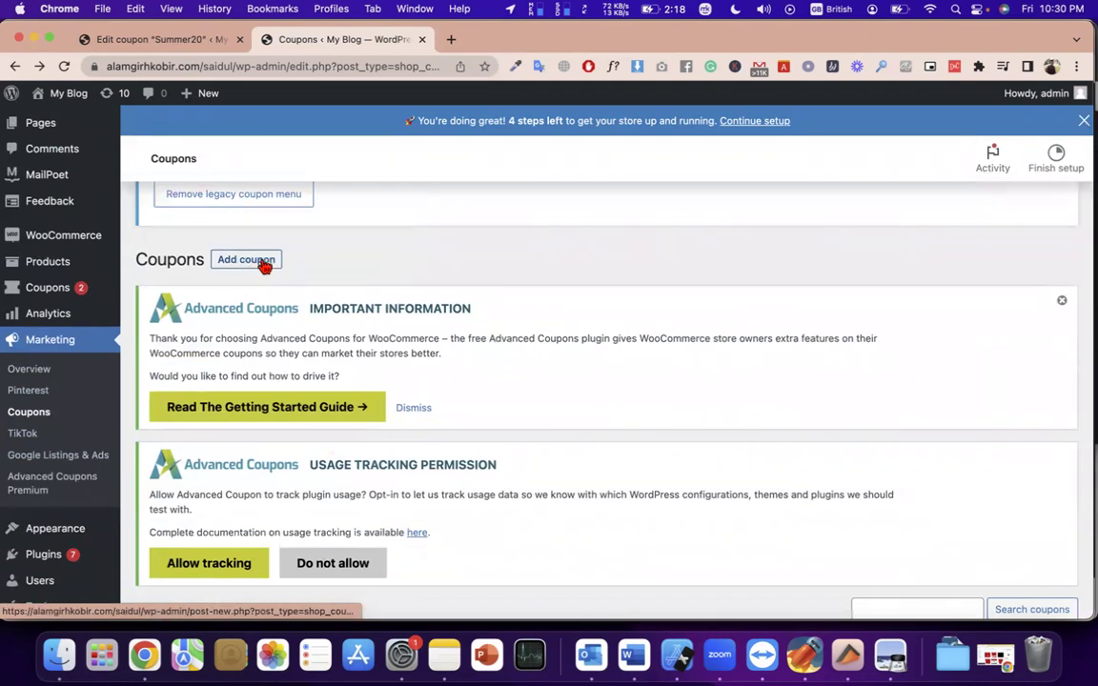
scroll(112, 385, up, 2)
mouse_move(82, 331)
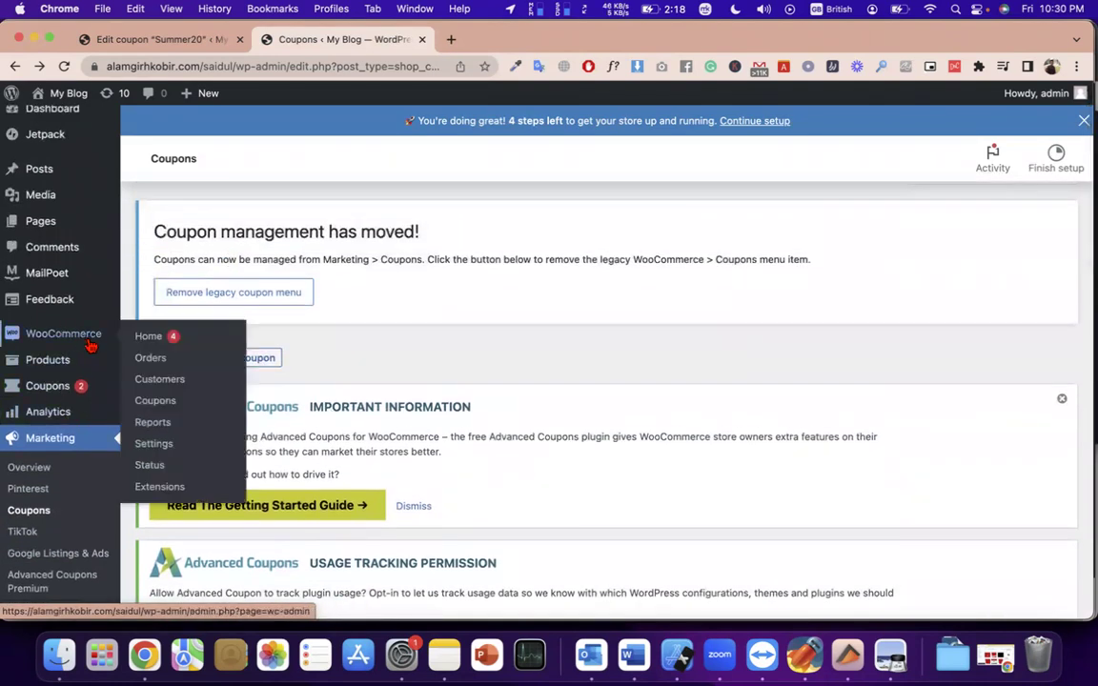
click(260, 363)
scroll(256, 369, down, 1)
scroll(255, 369, down, 3)
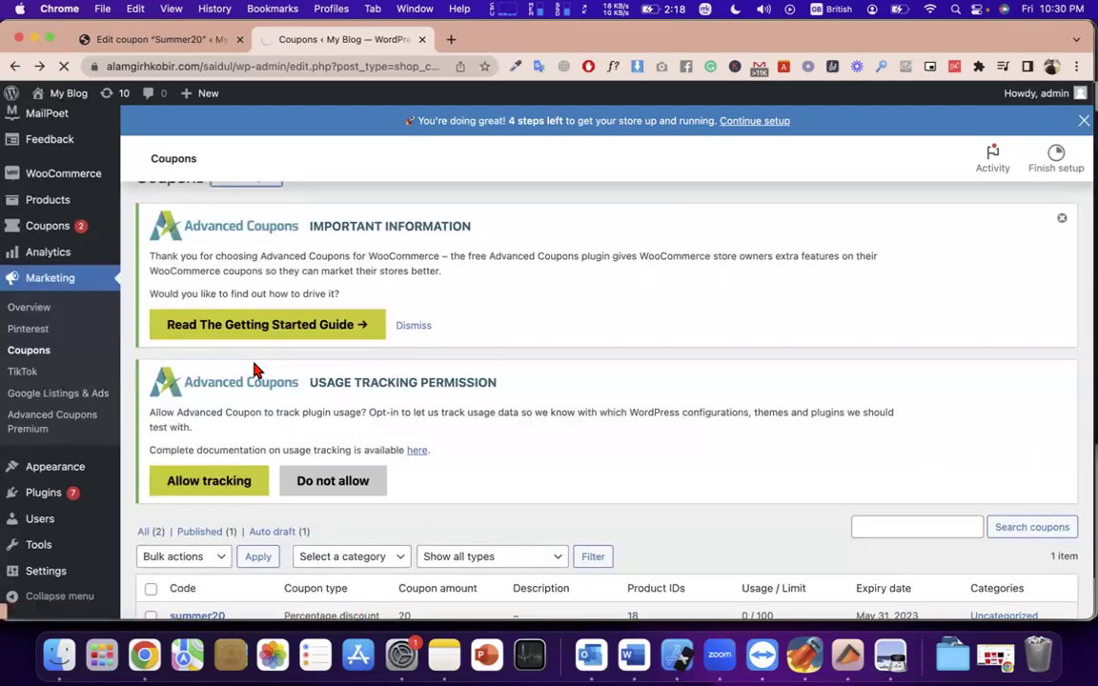
Step: Go back to the store's Coupons list without creating a coupon and try to open the summer20 coupon for editing
scroll(256, 369, down, 9)
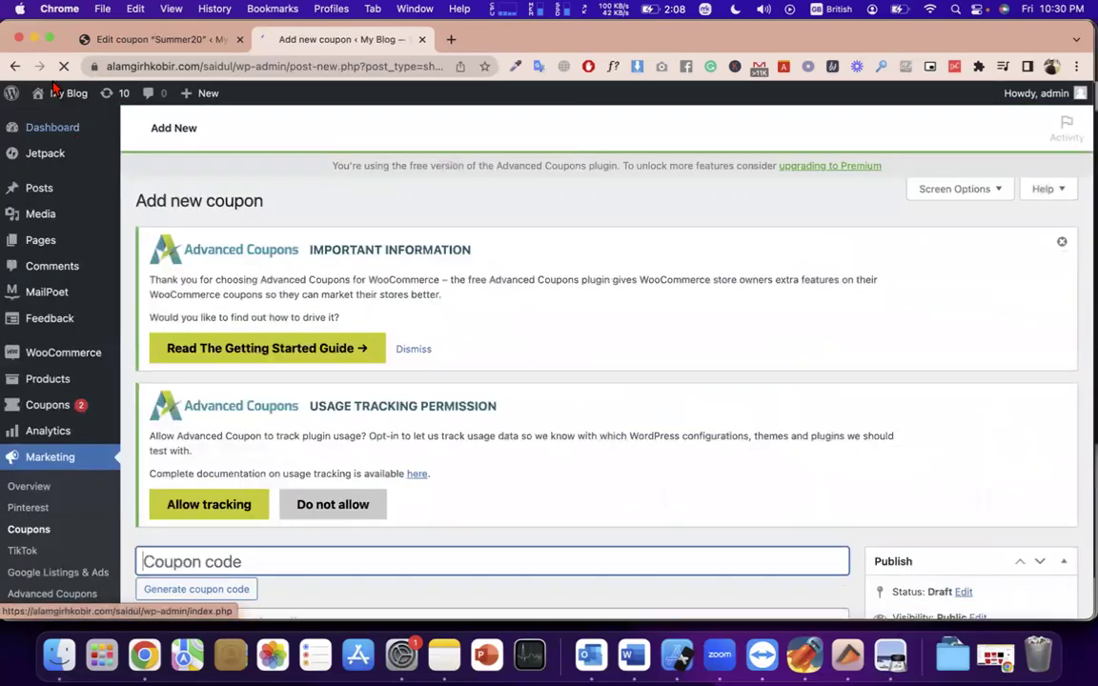
click(15, 65)
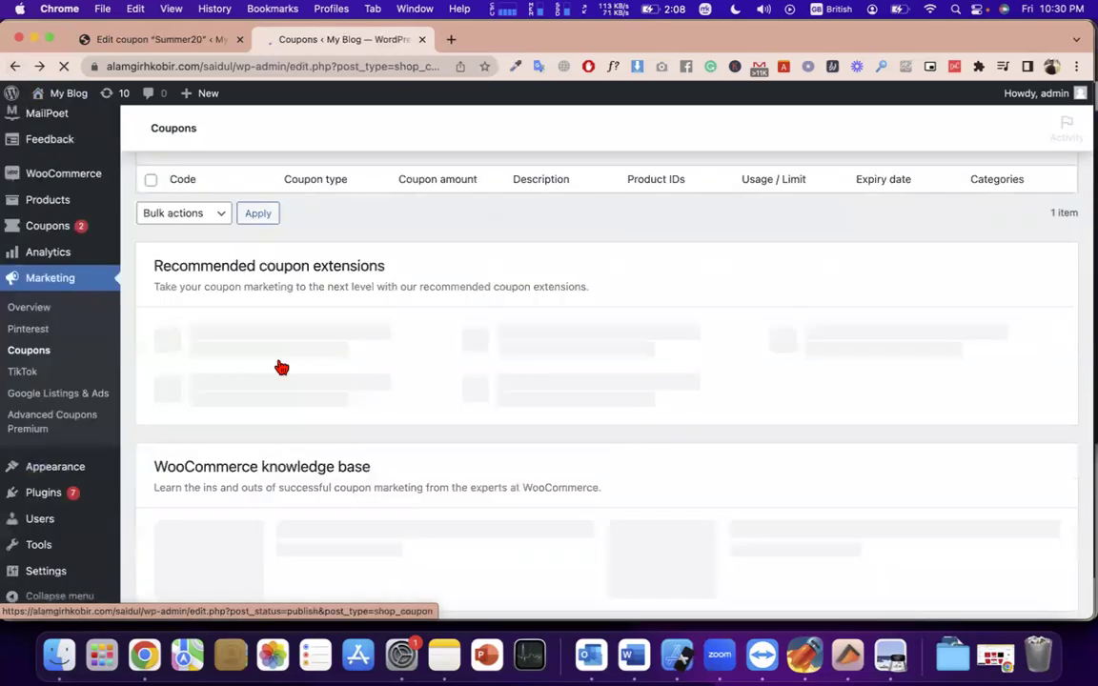
scroll(214, 472, down, 5)
scroll(221, 421, up, 3)
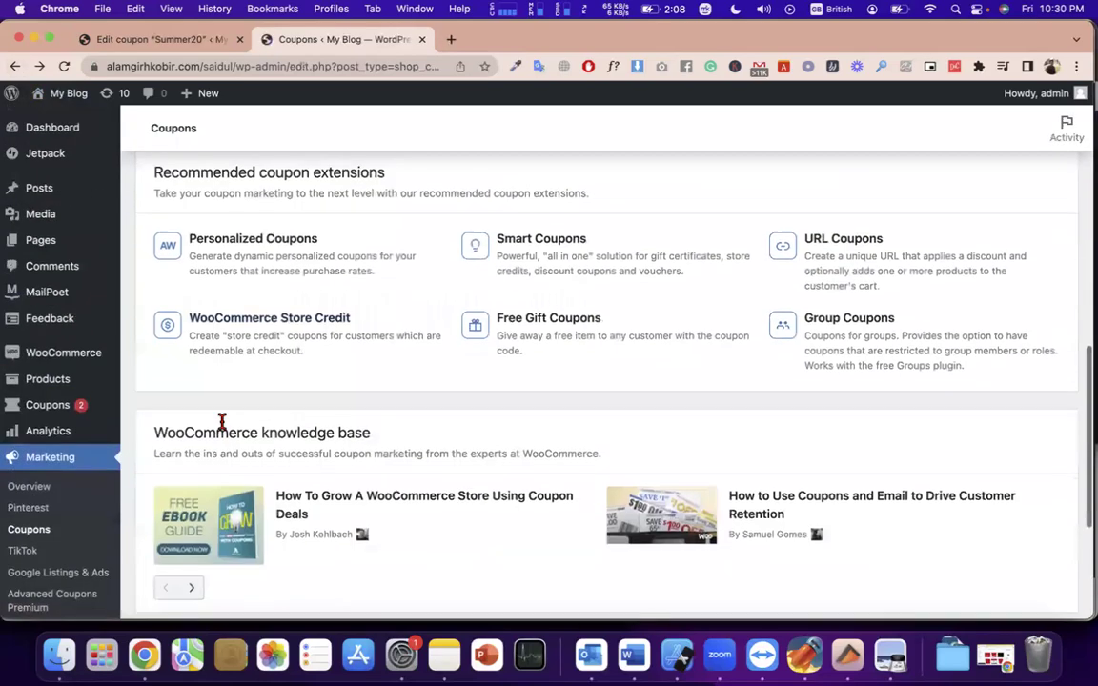
scroll(221, 421, up, 4)
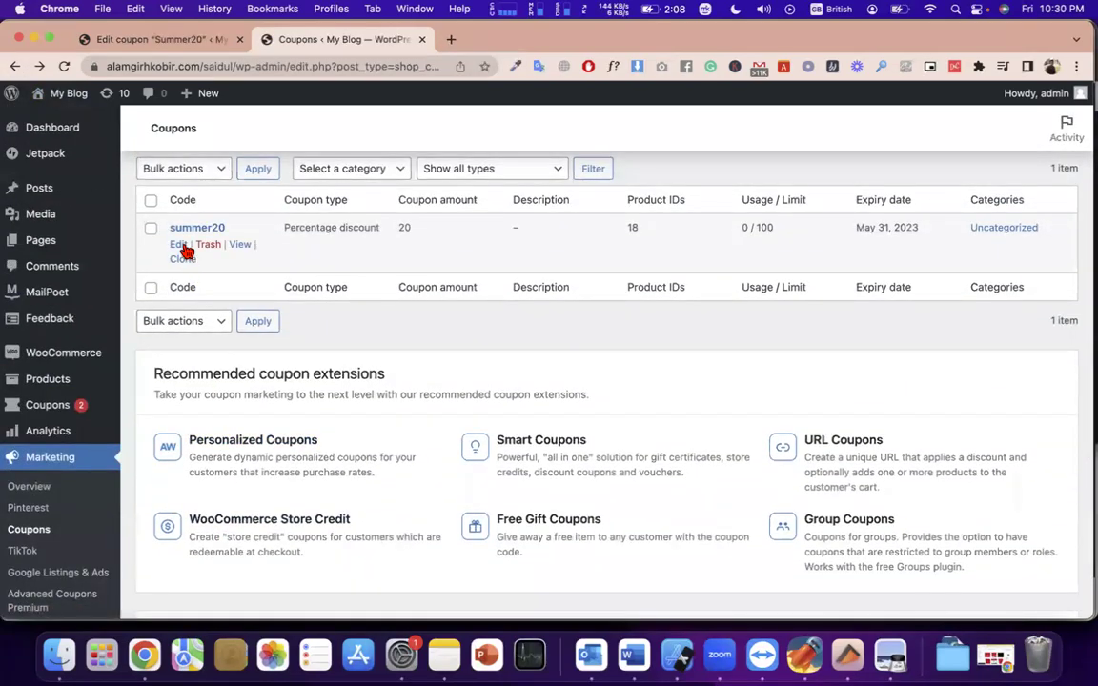
click(178, 245)
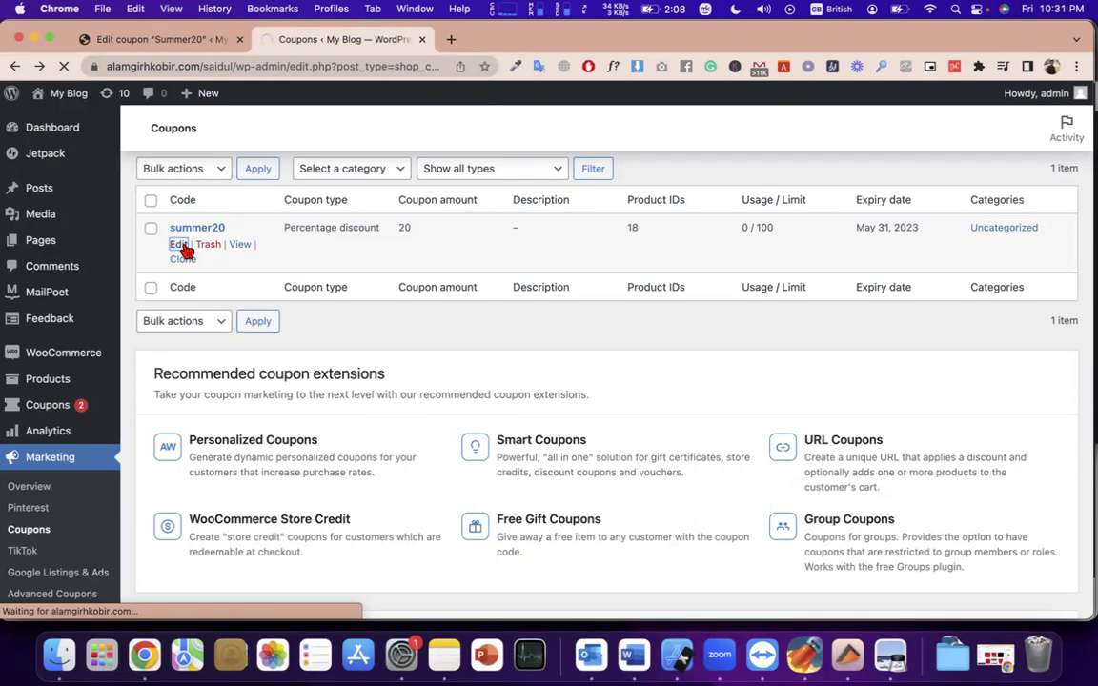
Step: Examine the summer20 coupon's usage limit and expiry date, and the recommended coupon extensions section
triple_click(761, 231)
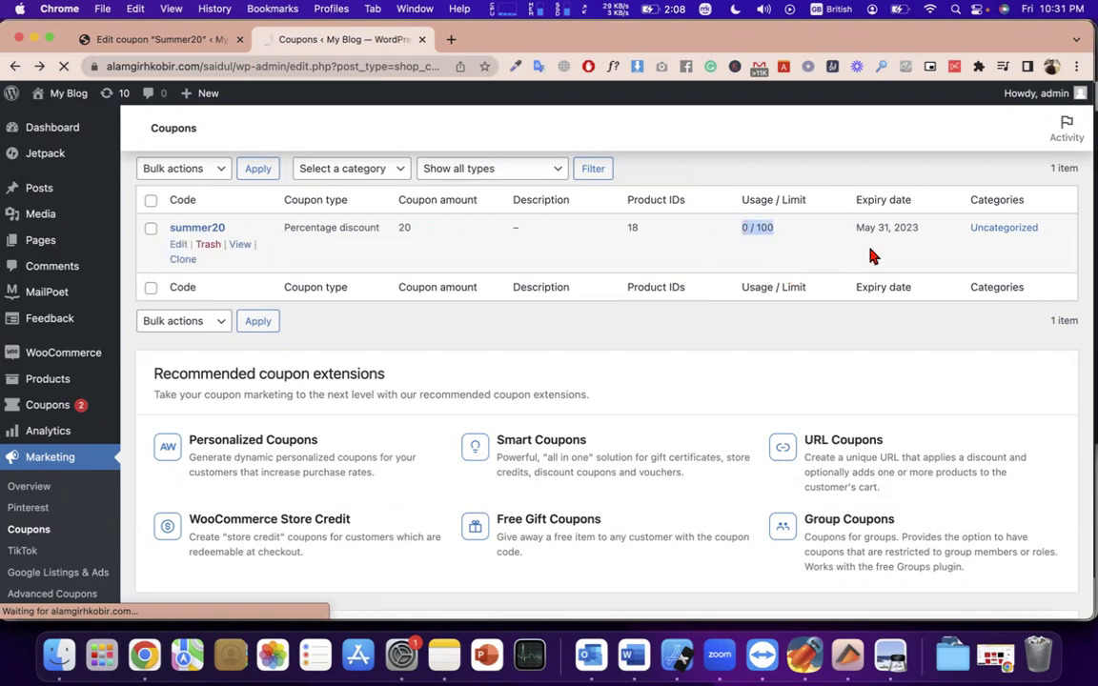
triple_click(900, 230)
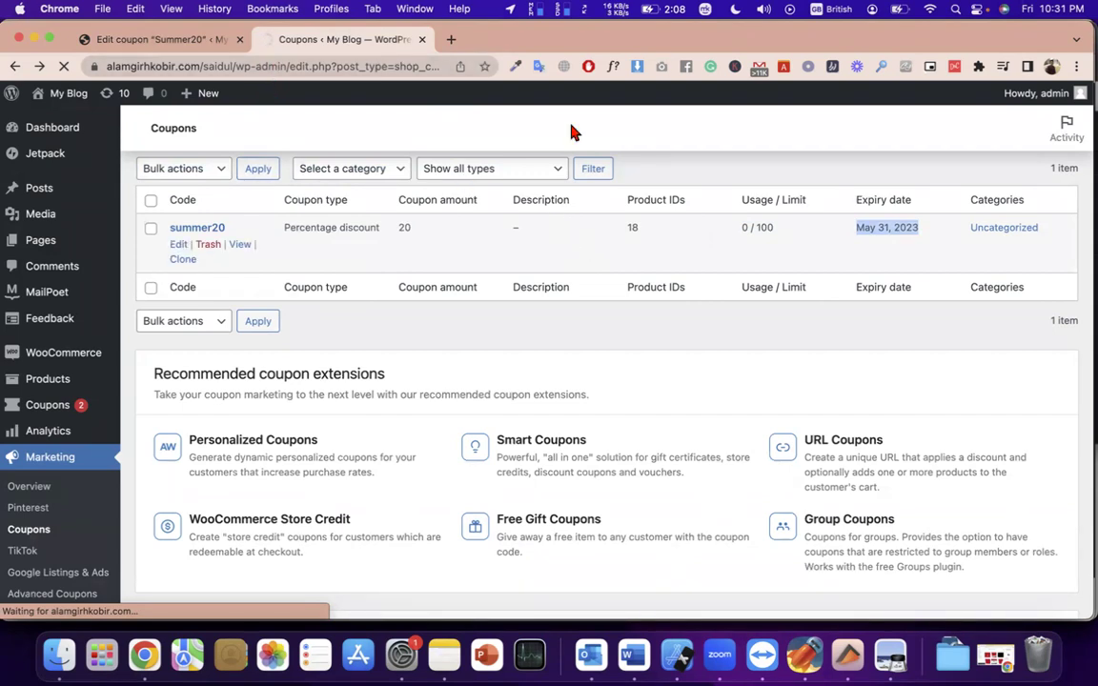
triple_click(286, 375)
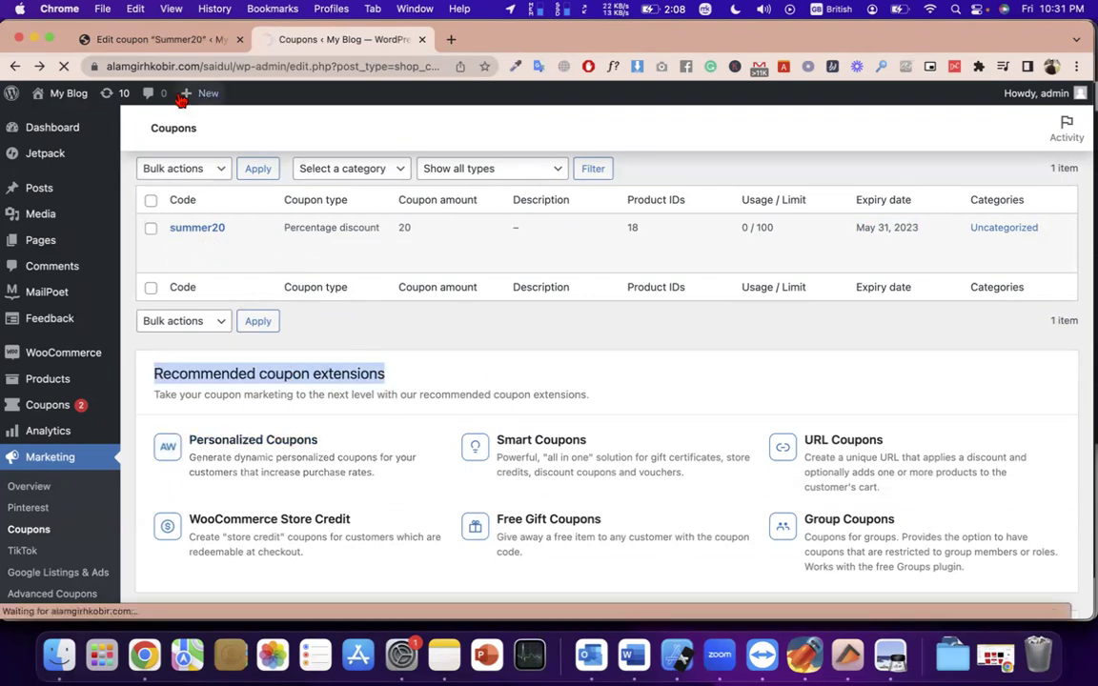
Step: Reload the Summer20 coupon's already open edit page and return to the Coupons list
click(164, 41)
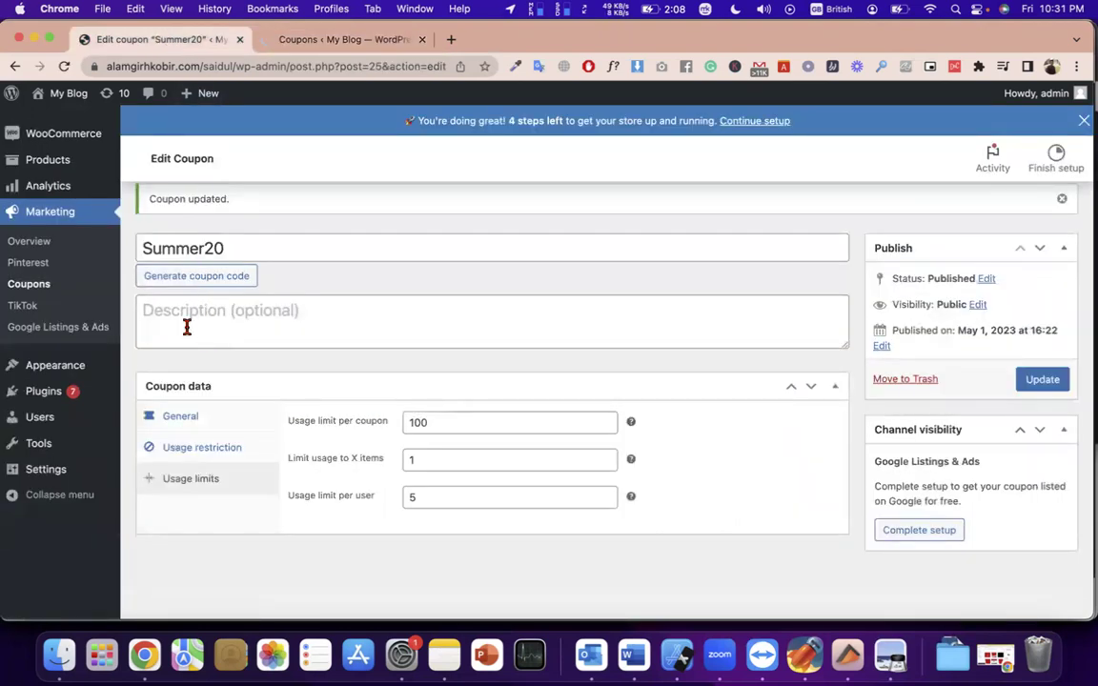
click(64, 67)
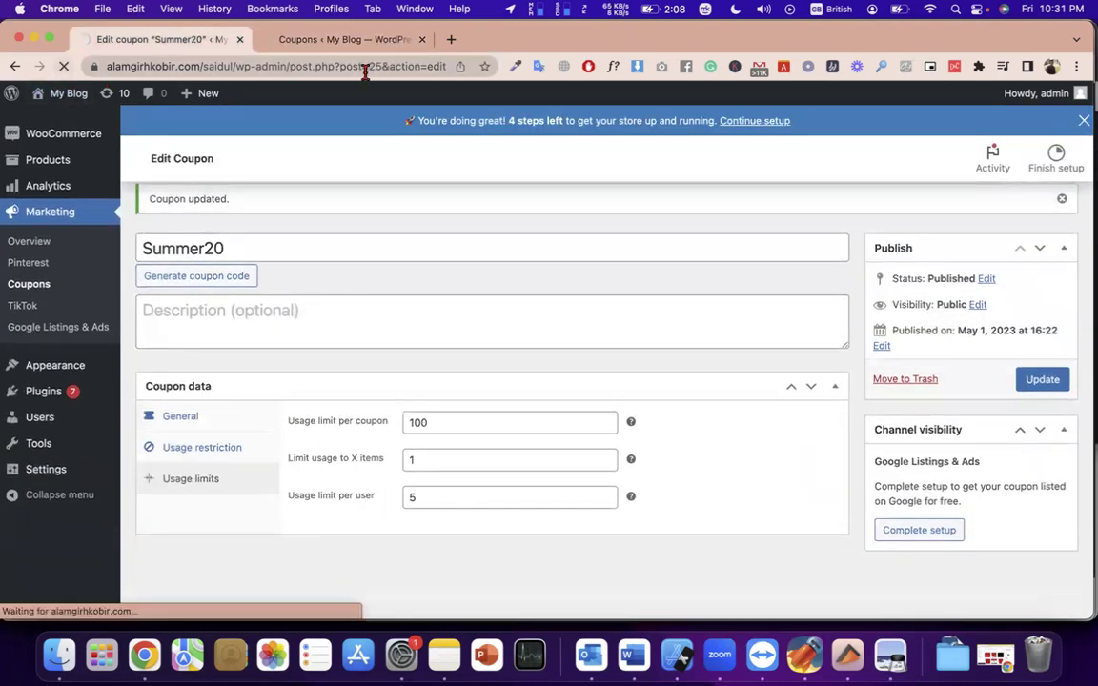
click(345, 50)
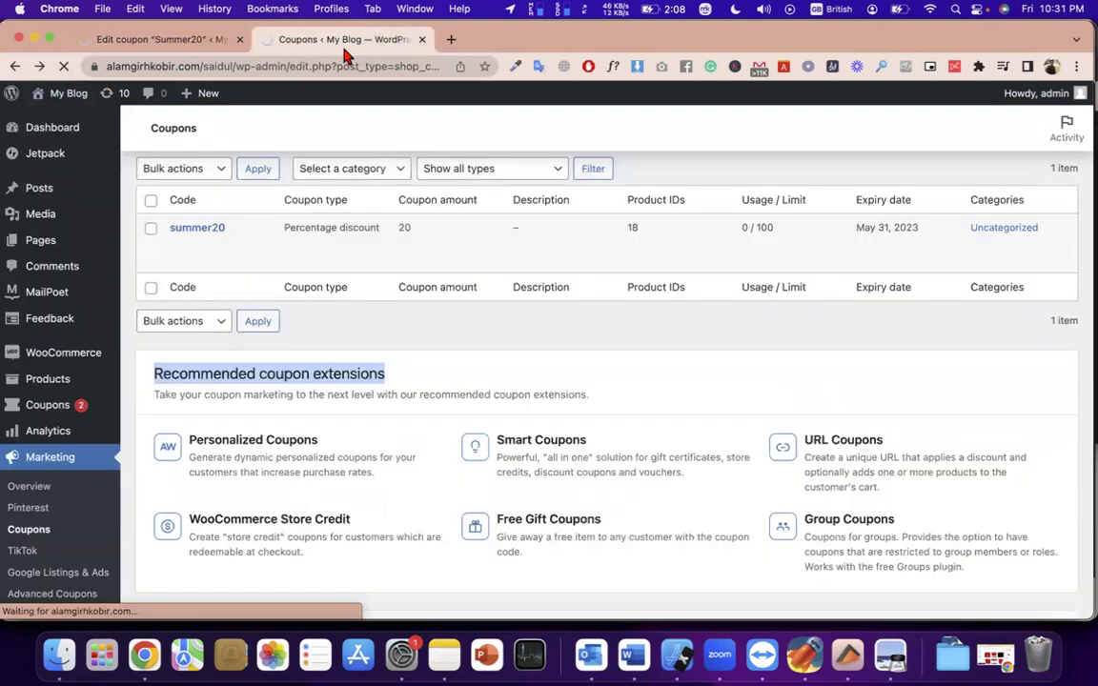
Step: Copy the site's wp-admin address from the Summer20 edit page and open it in a new tab
click(212, 42)
drag(265, 64, 107, 66)
key(super+c)
key(super+t)
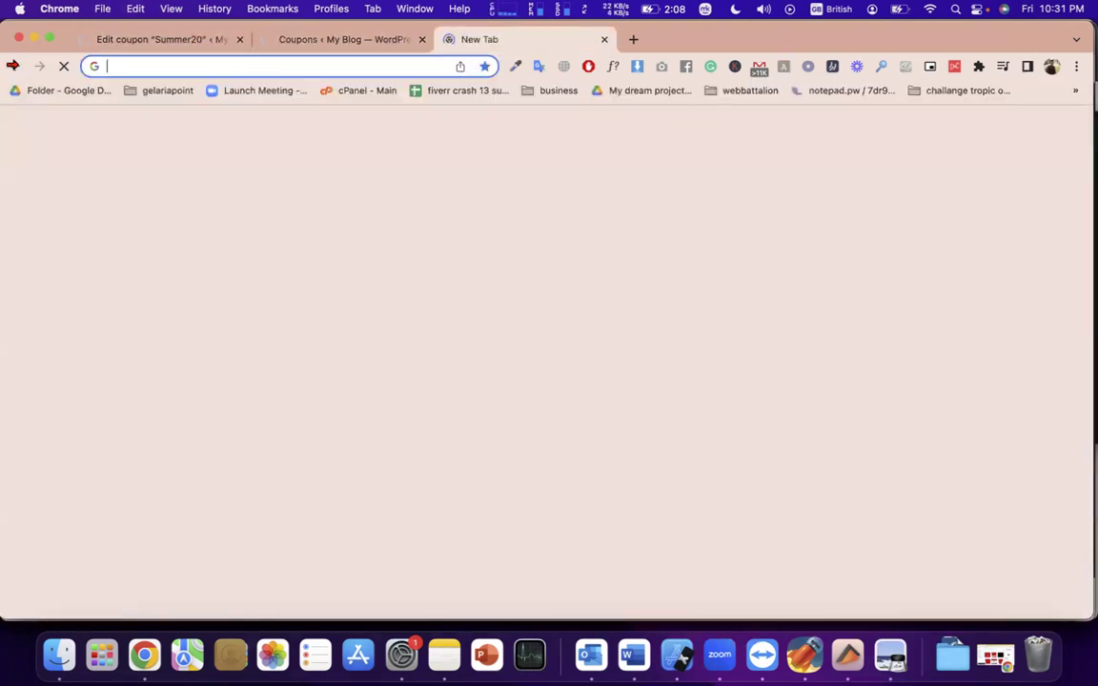
key(super+v)
key(Return)
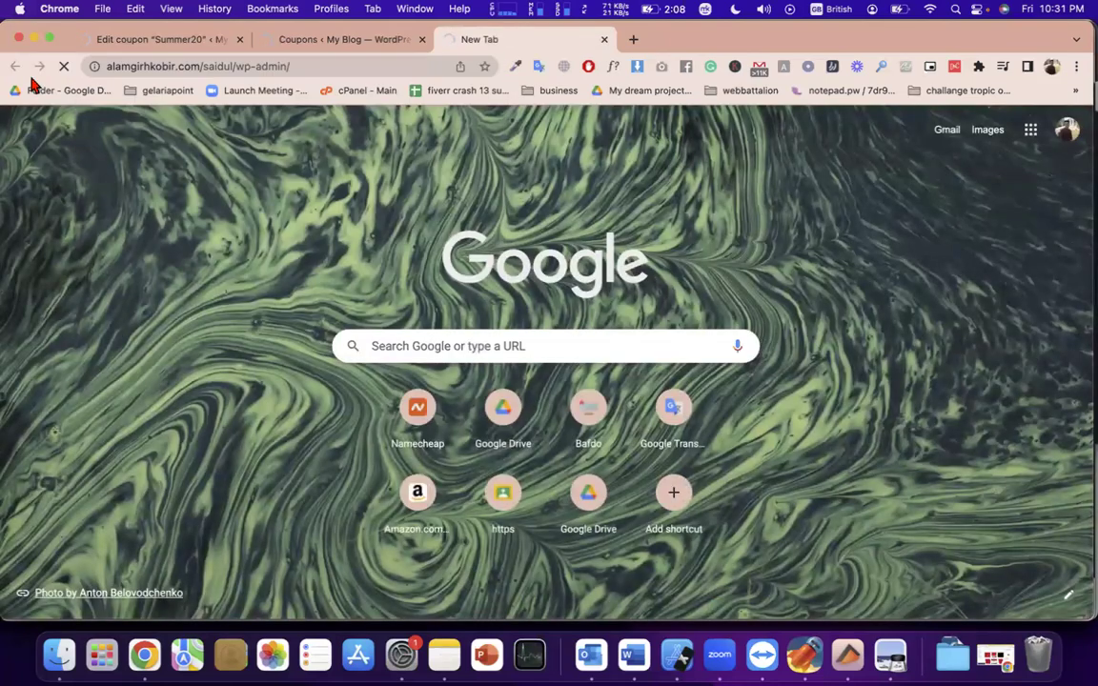
click(202, 39)
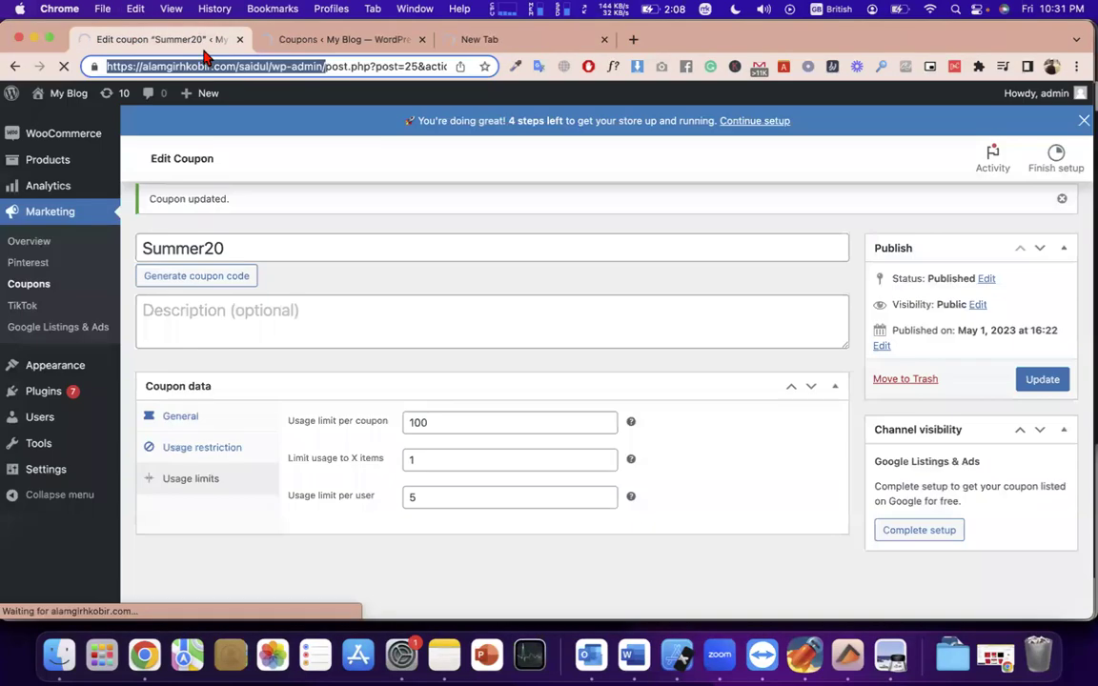
double_click(307, 66)
click(467, 39)
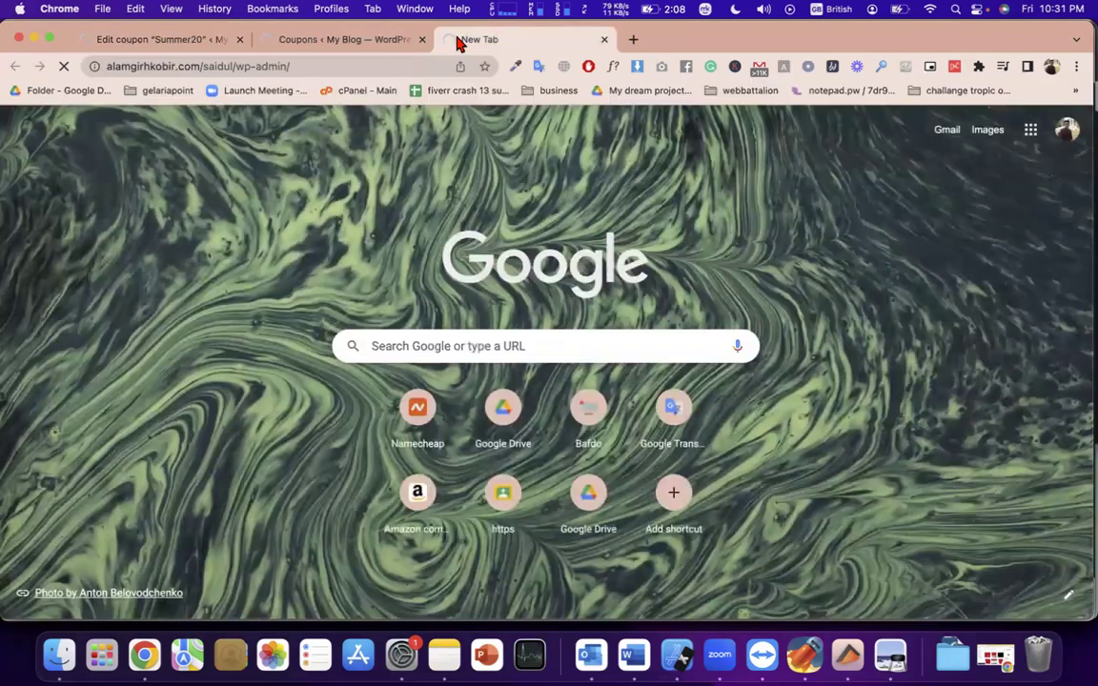
click(140, 43)
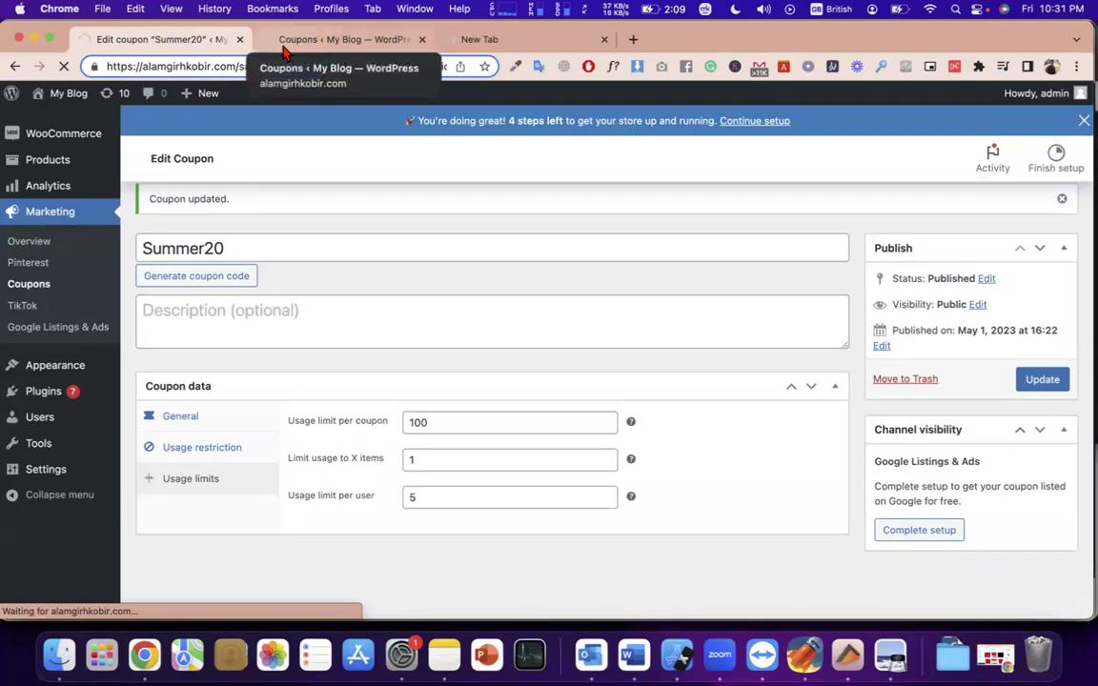
click(283, 52)
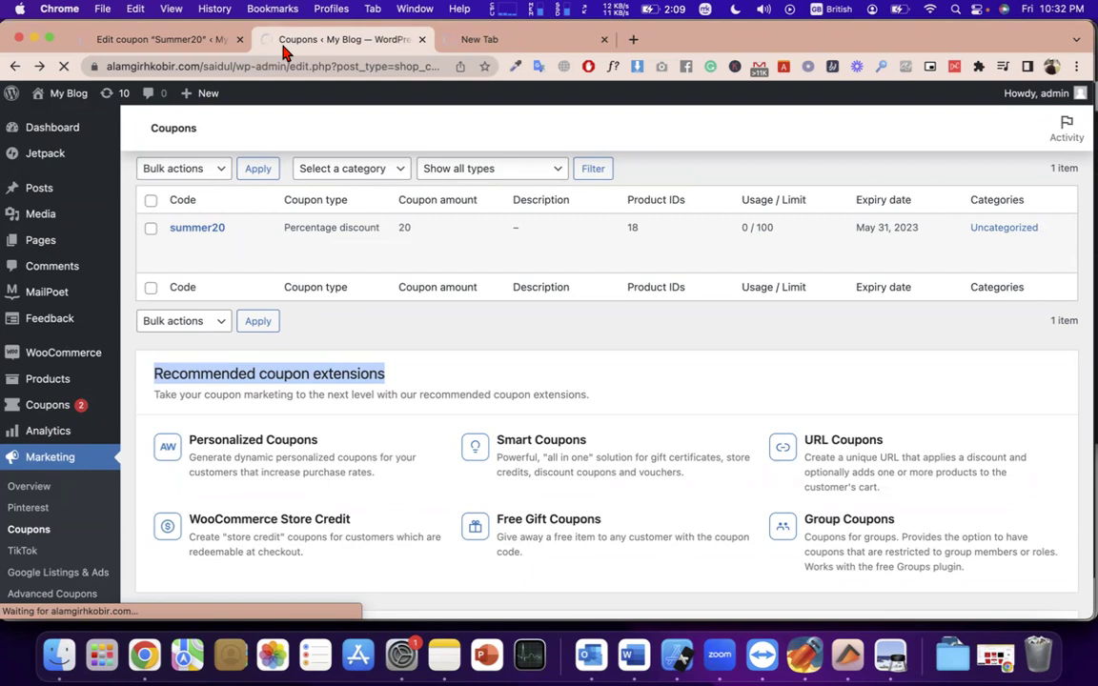
click(495, 41)
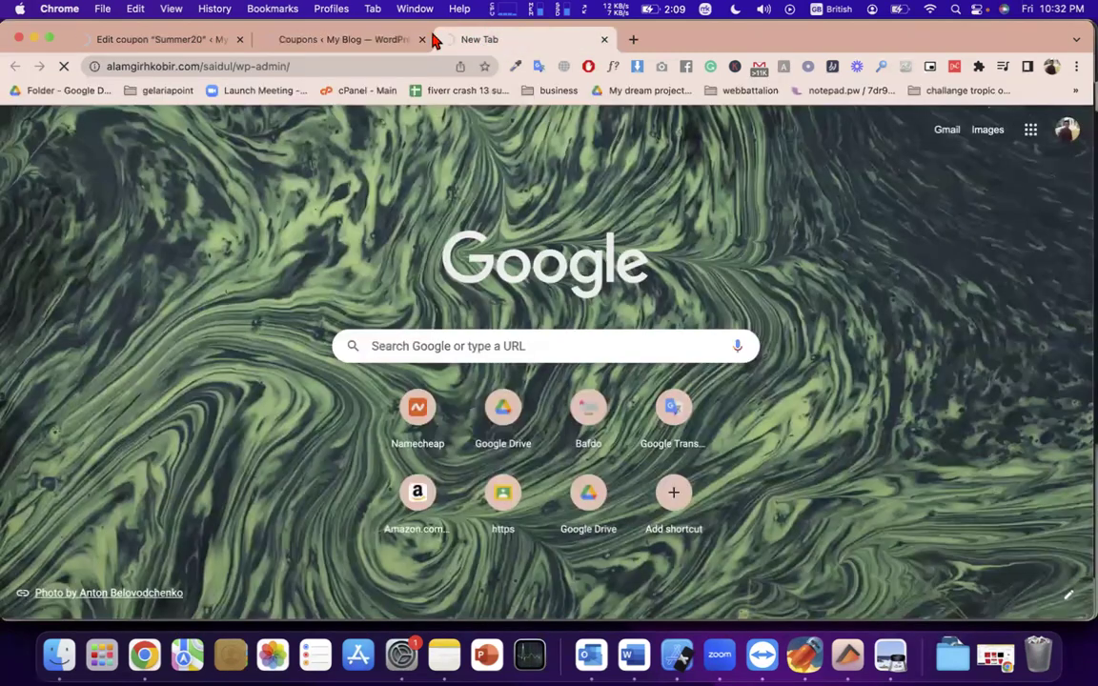
click(368, 43)
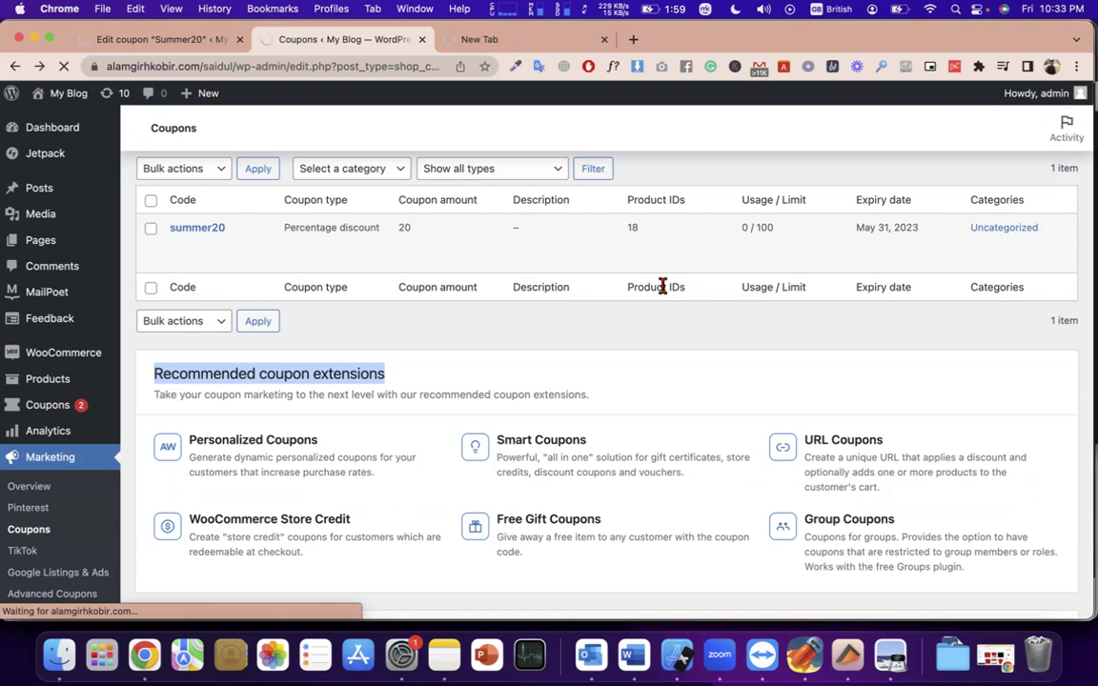
Step: Retry loading the Coupons list and close the Summer20 edit tab and the unloaded wp-admin tab
click(64, 69)
click(63, 69)
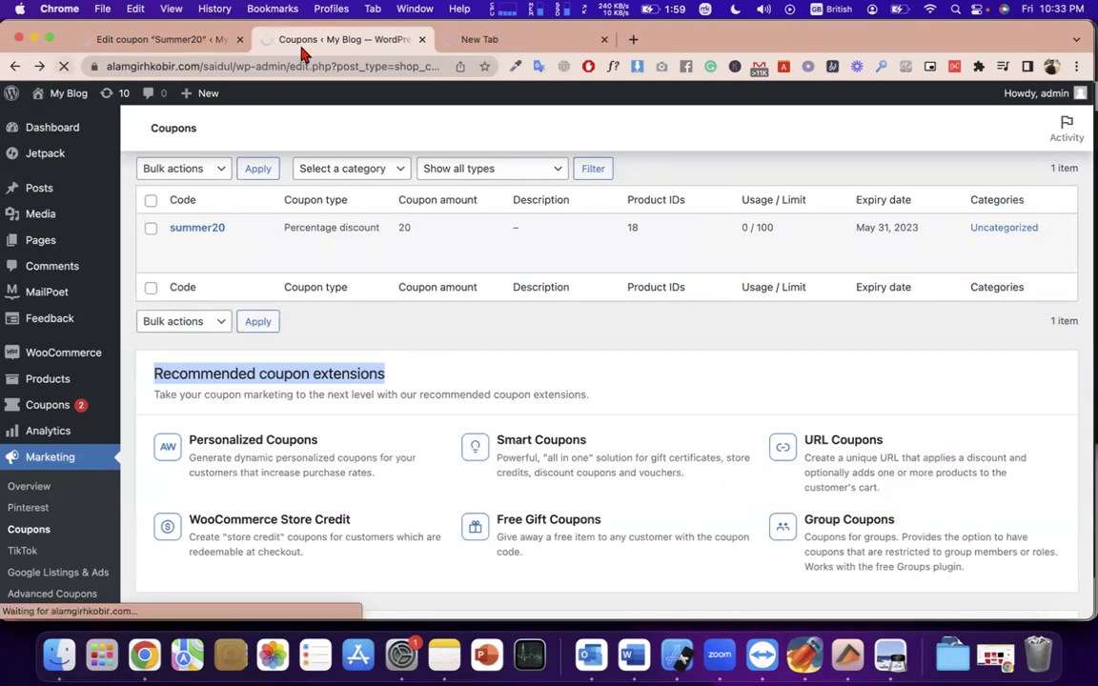
click(239, 39)
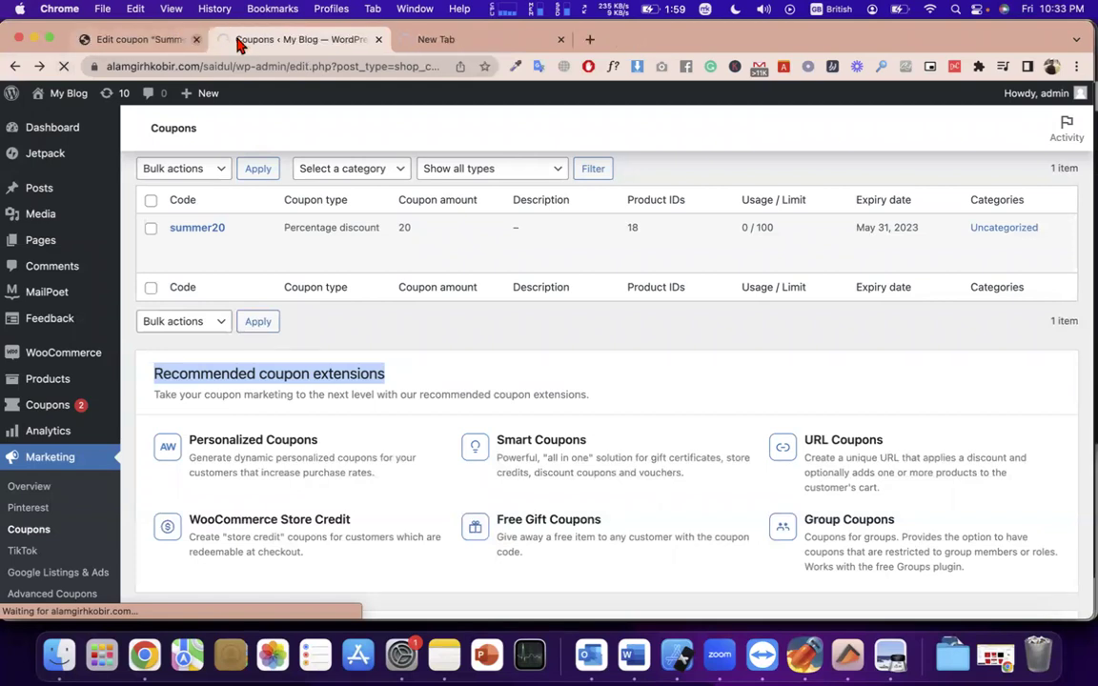
click(422, 39)
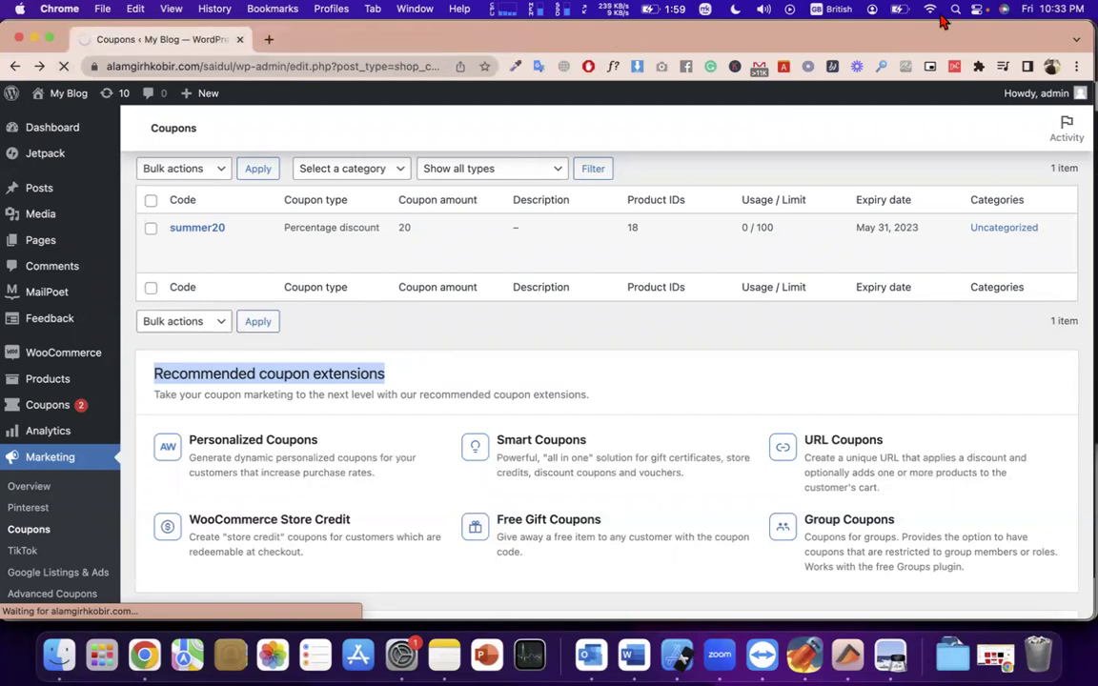
Step: Run an internet speed test on fast.com in a new tab
click(269, 40)
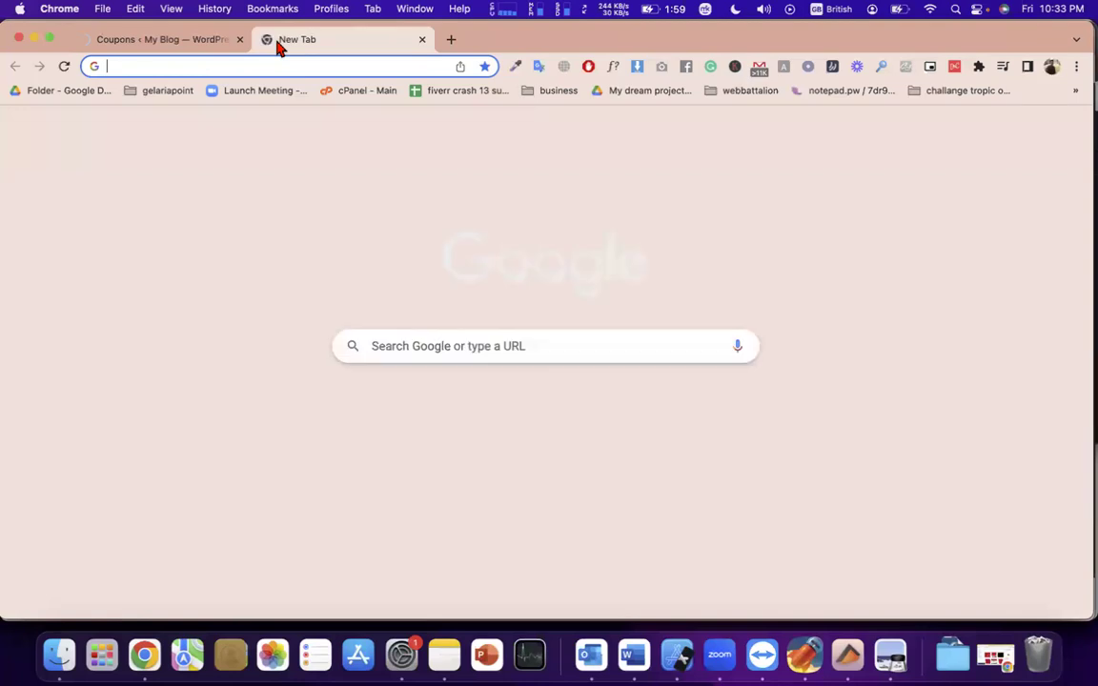
text(fast.com)
key(Return)
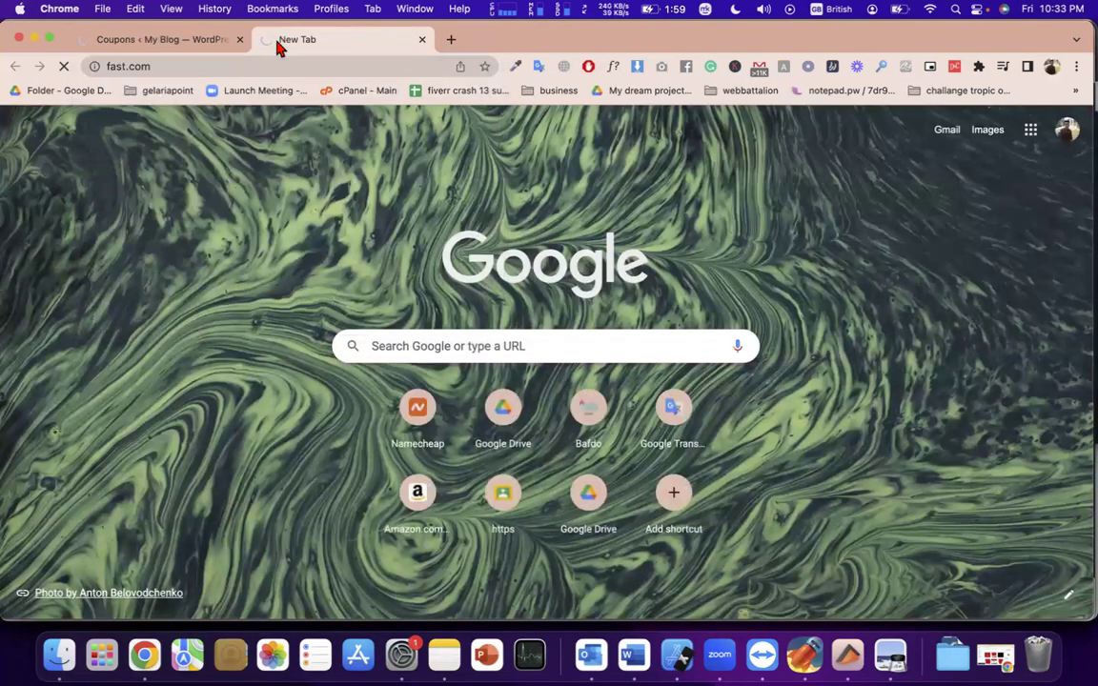
Step: Look over the Coupons page and its usage tracking notice, and check the internet speed test result
click(162, 39)
scroll(343, 225, down, 2)
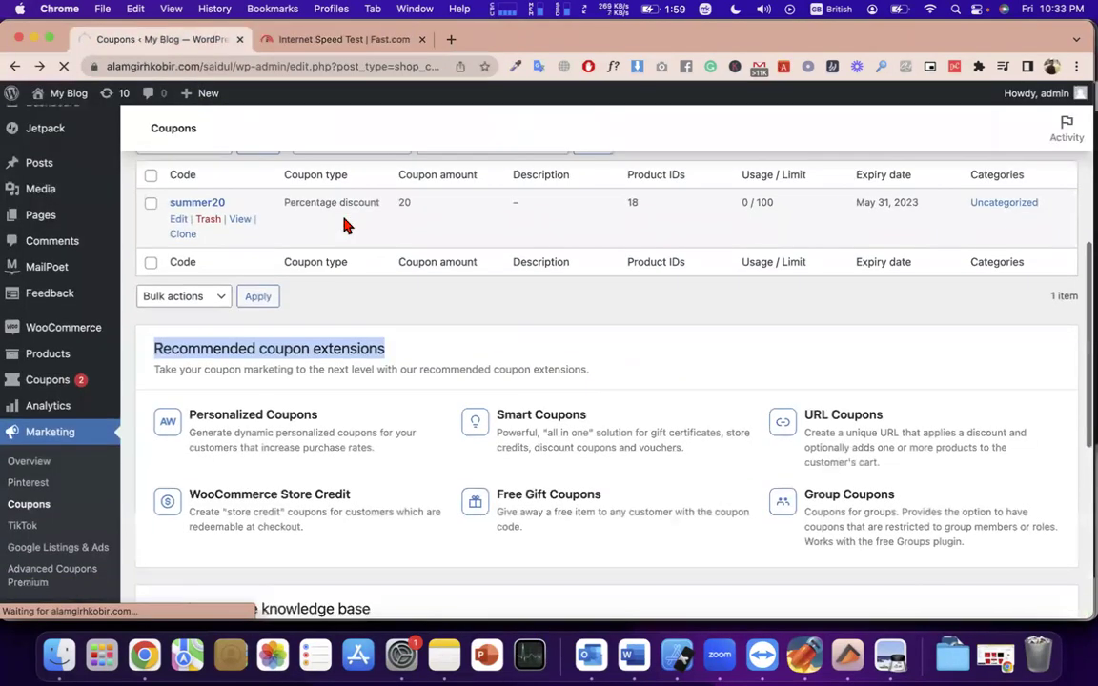
scroll(343, 232, up, 5)
triple_click(362, 155)
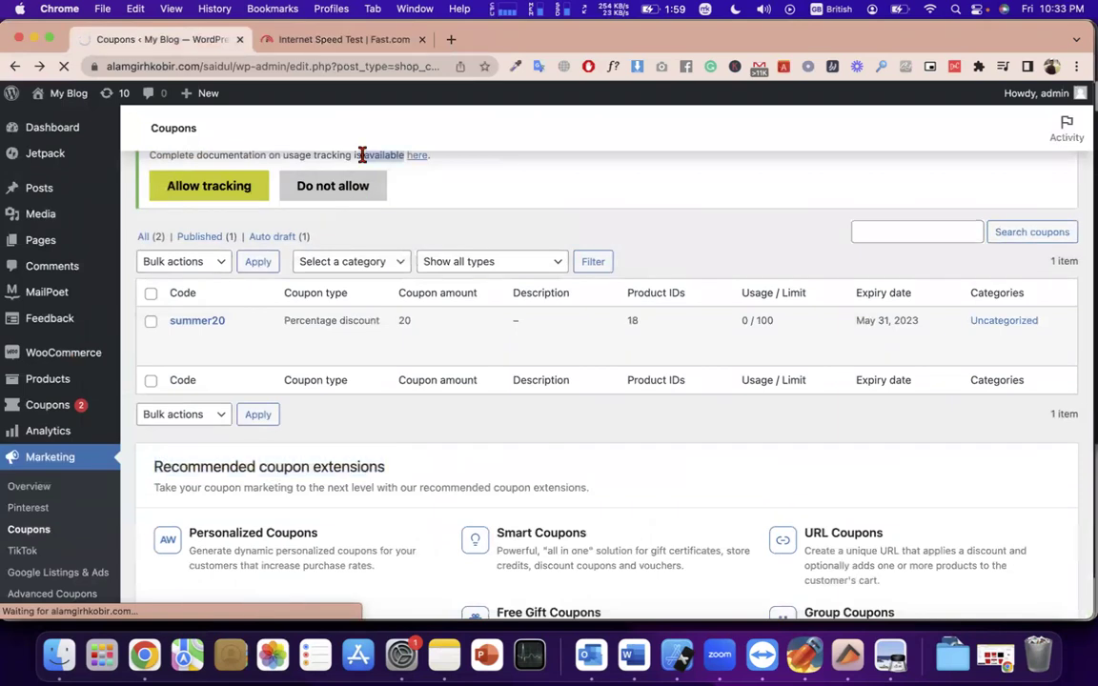
scroll(365, 181, up, 3)
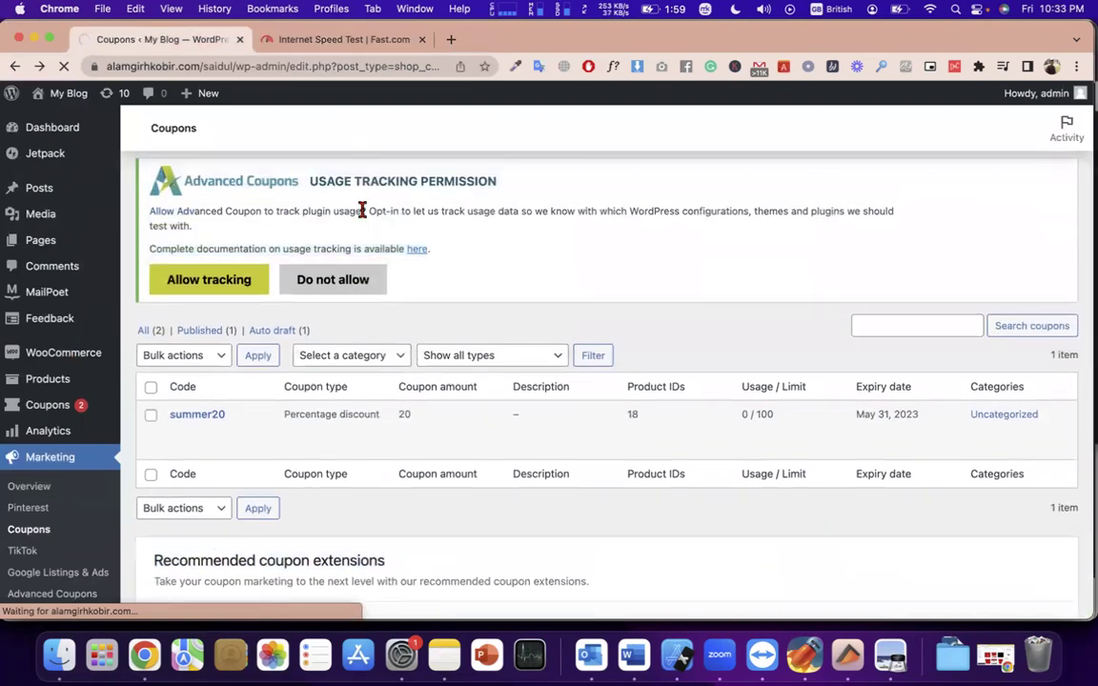
triple_click(362, 210)
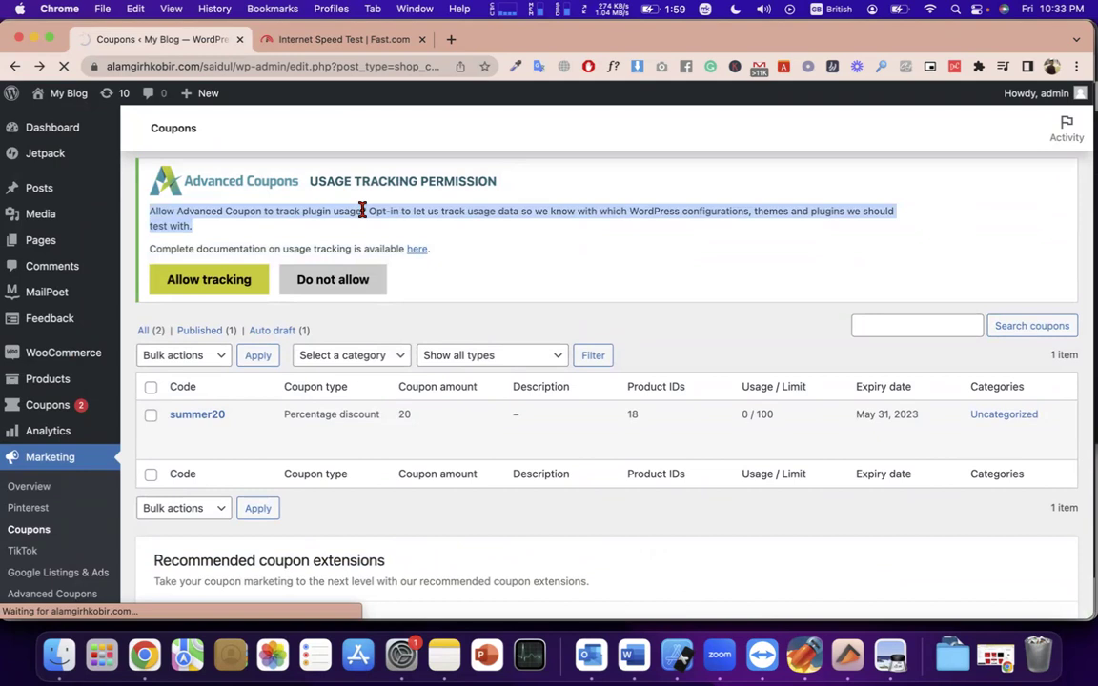
click(313, 38)
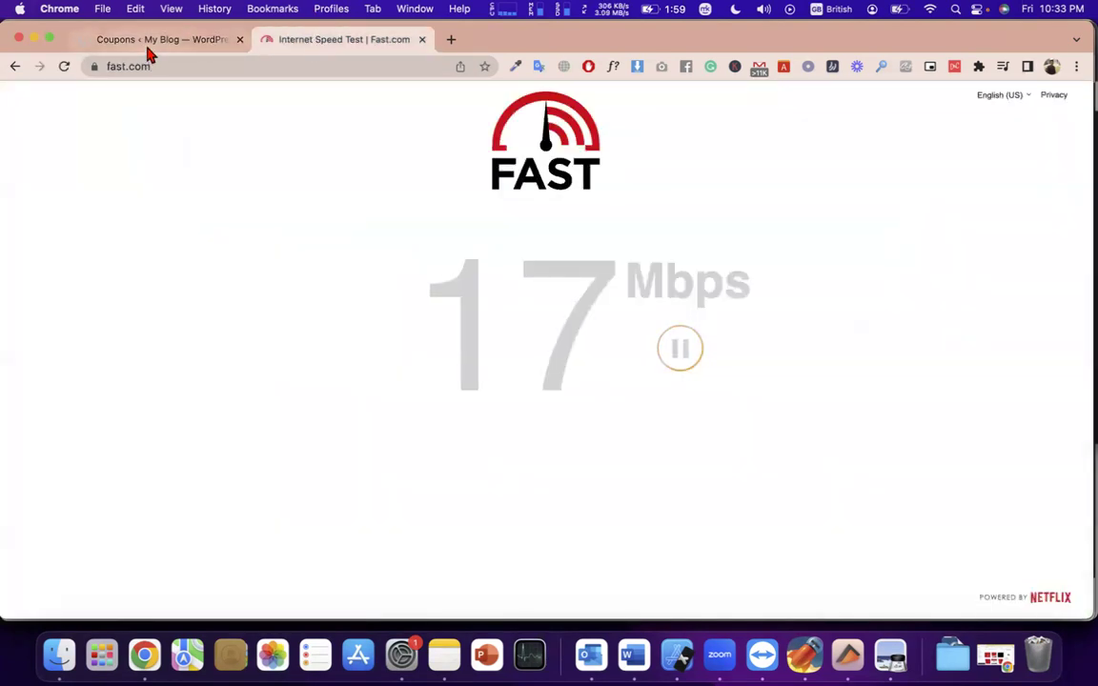
Step: Dismiss the Advanced Coupons important information notice on the Coupons page and refuse usage tracking
click(147, 48)
scroll(321, 245, down, 5)
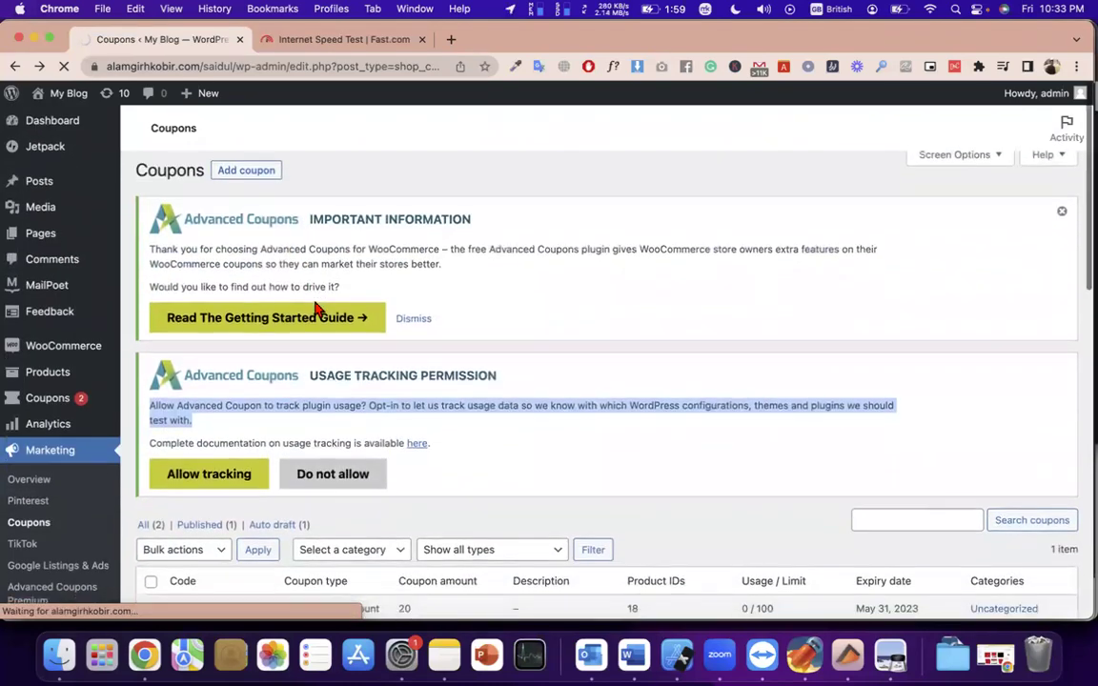
click(417, 316)
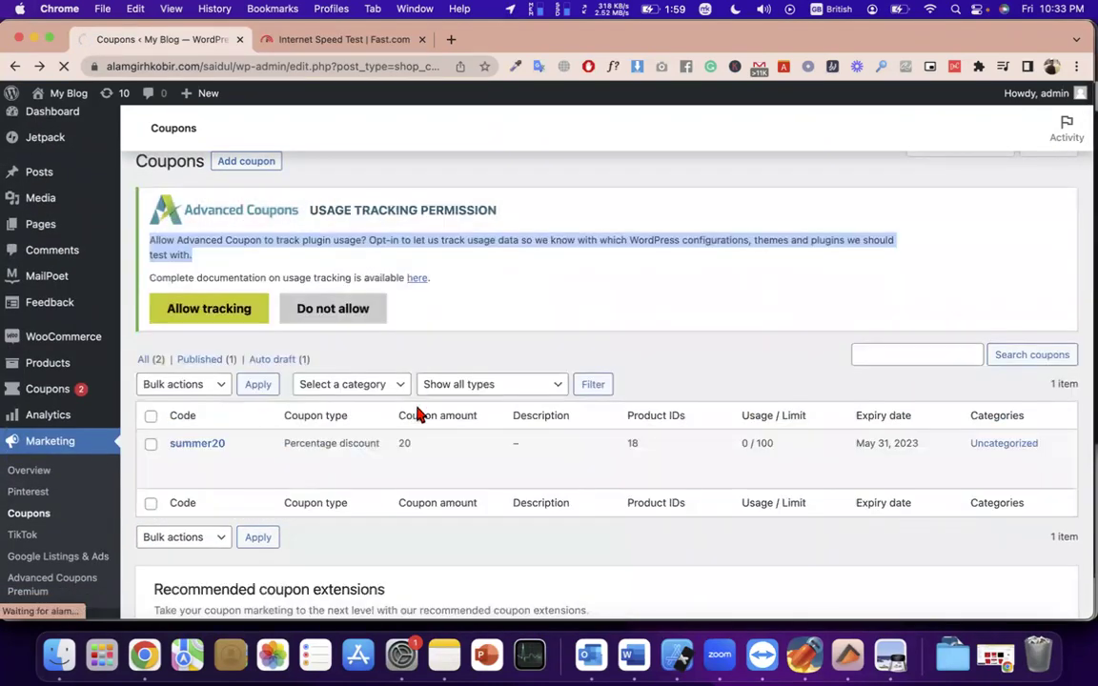
click(358, 310)
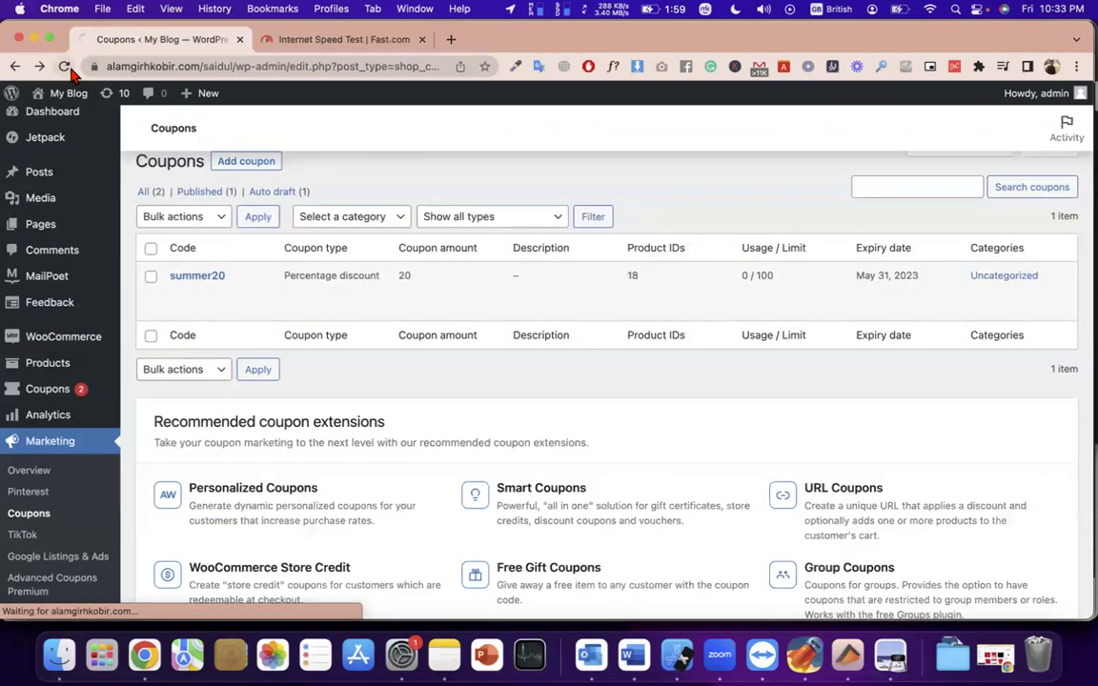
Step: Open the summer20 coupon for editing from the Coupons list
mouse_move(179, 299)
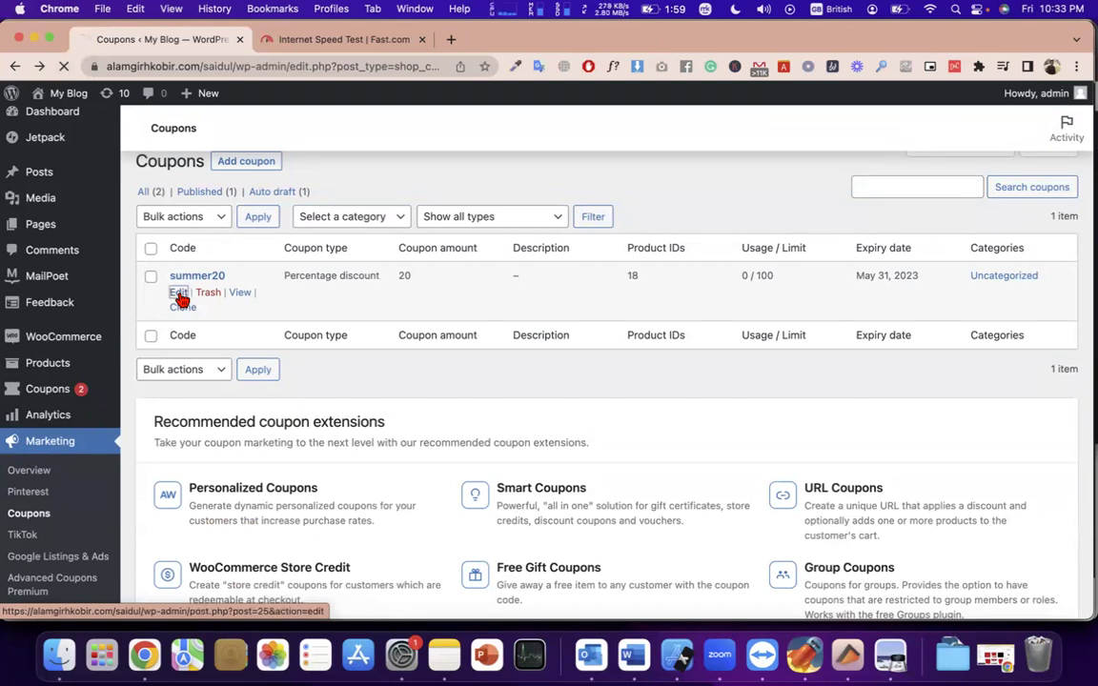
click(179, 295)
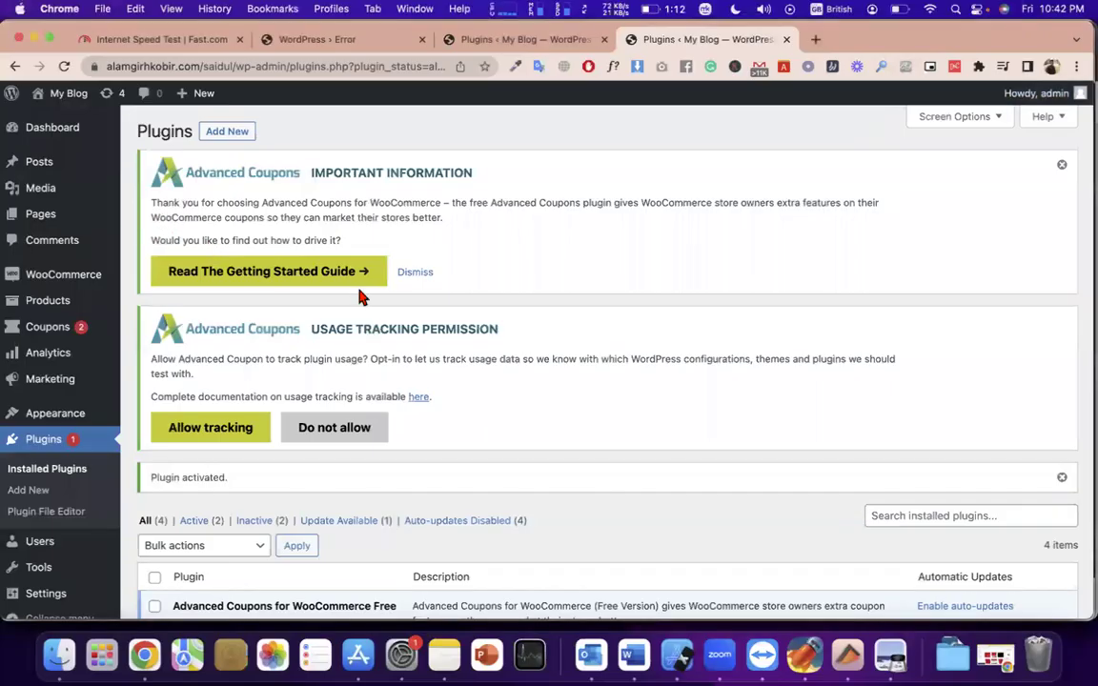
Step: Open the list of all coupons and close the WordPress error tab
scroll(478, 424, down, 3)
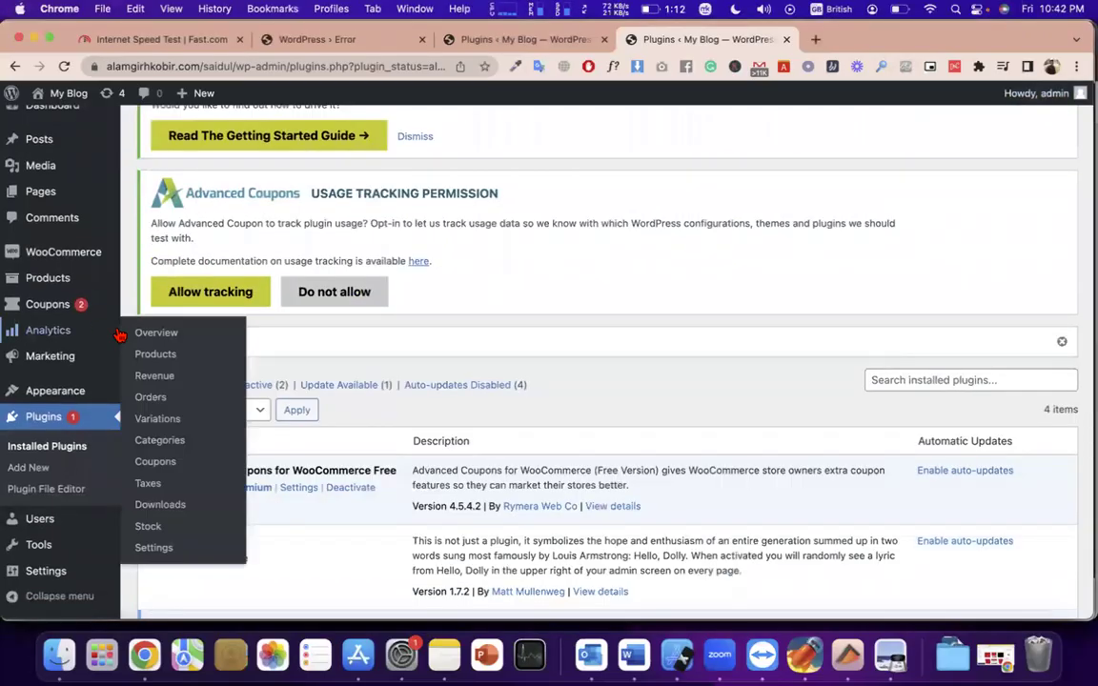
scroll(105, 381, up, 3)
mouse_move(62, 335)
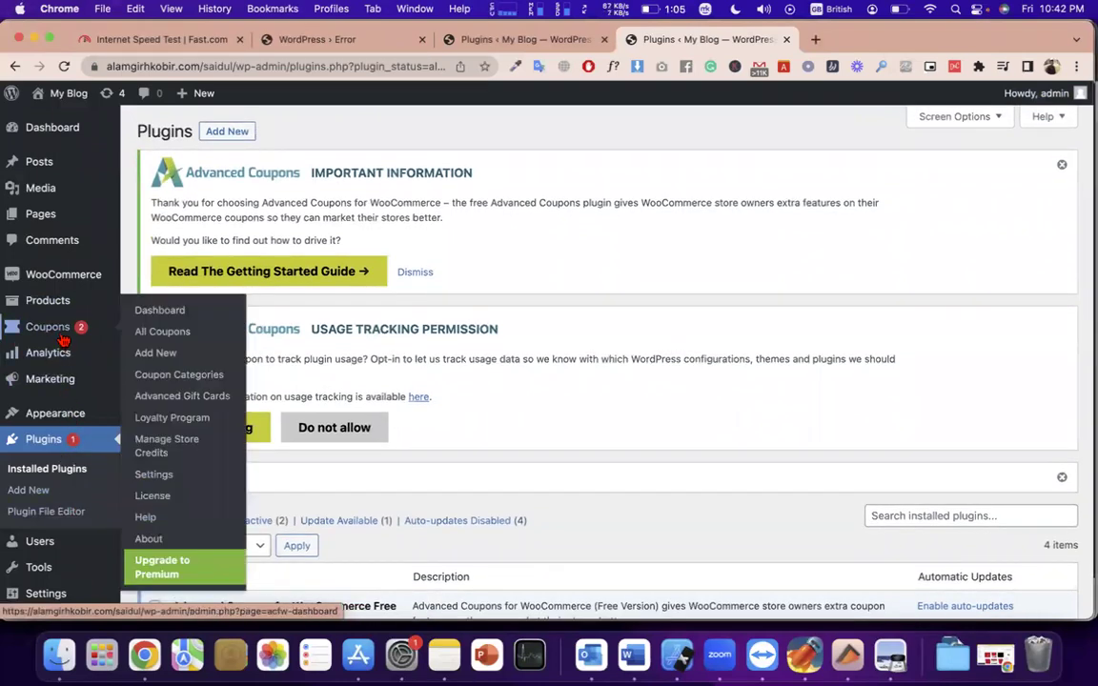
click(167, 374)
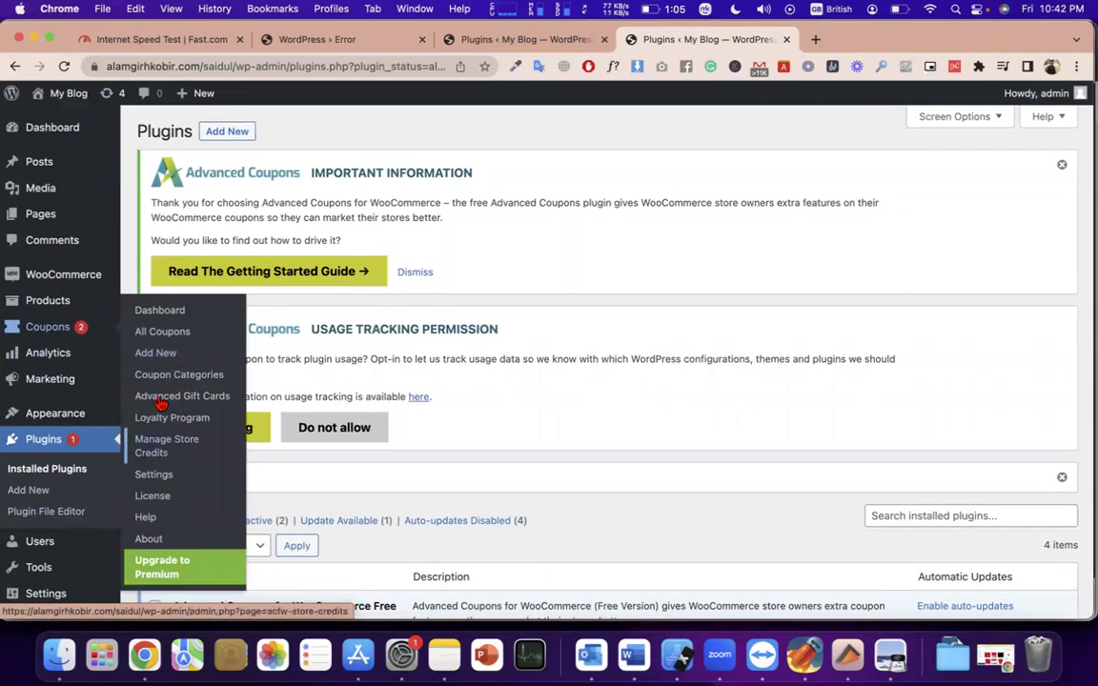
click(166, 336)
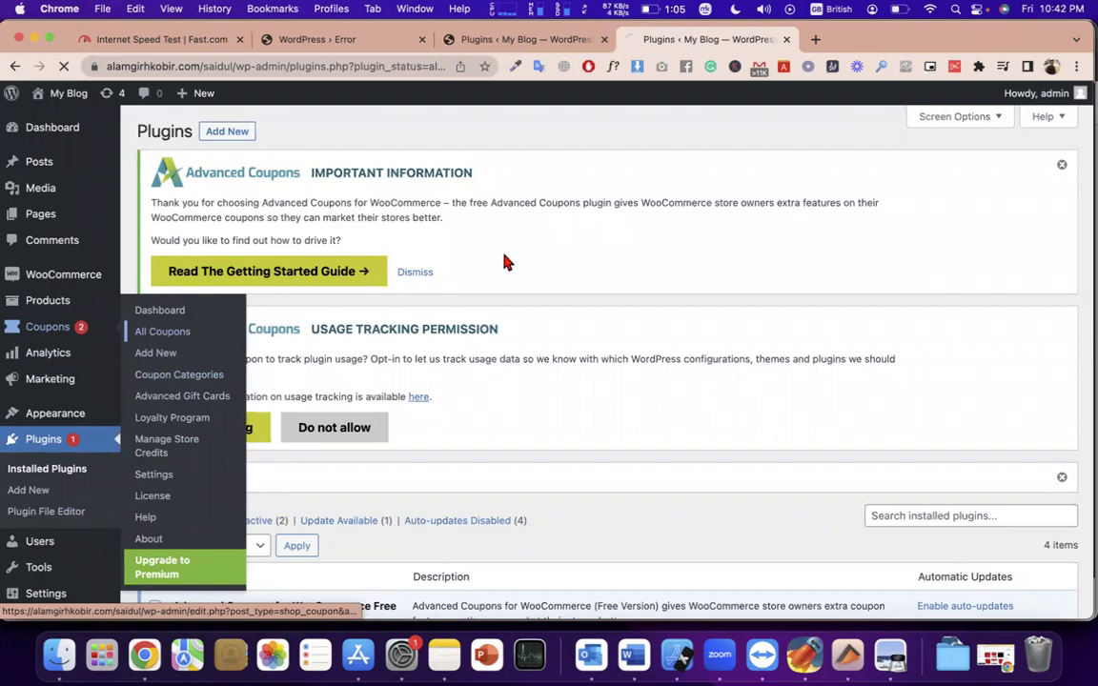
click(423, 40)
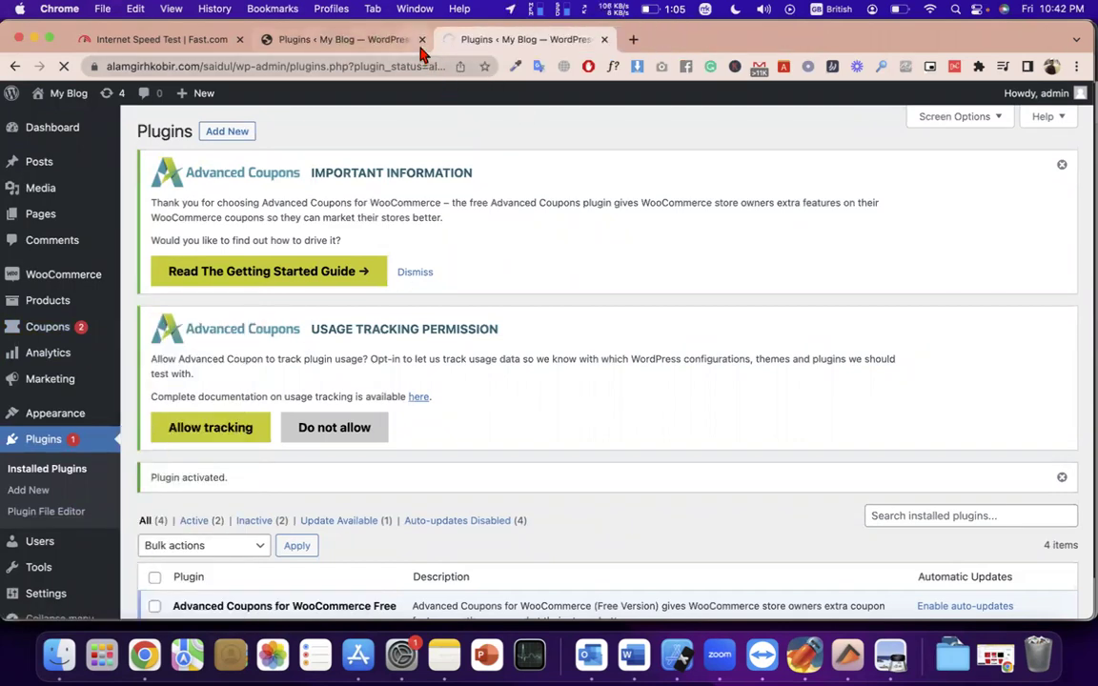
scroll(547, 353, down, 1)
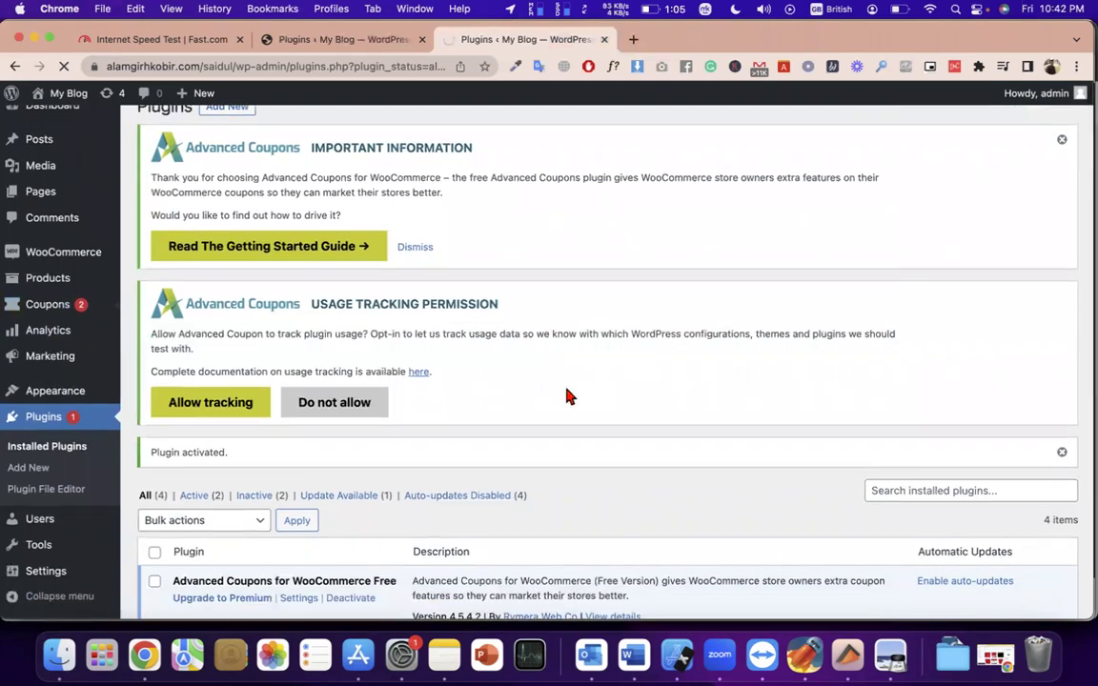
scroll(566, 396, up, 1)
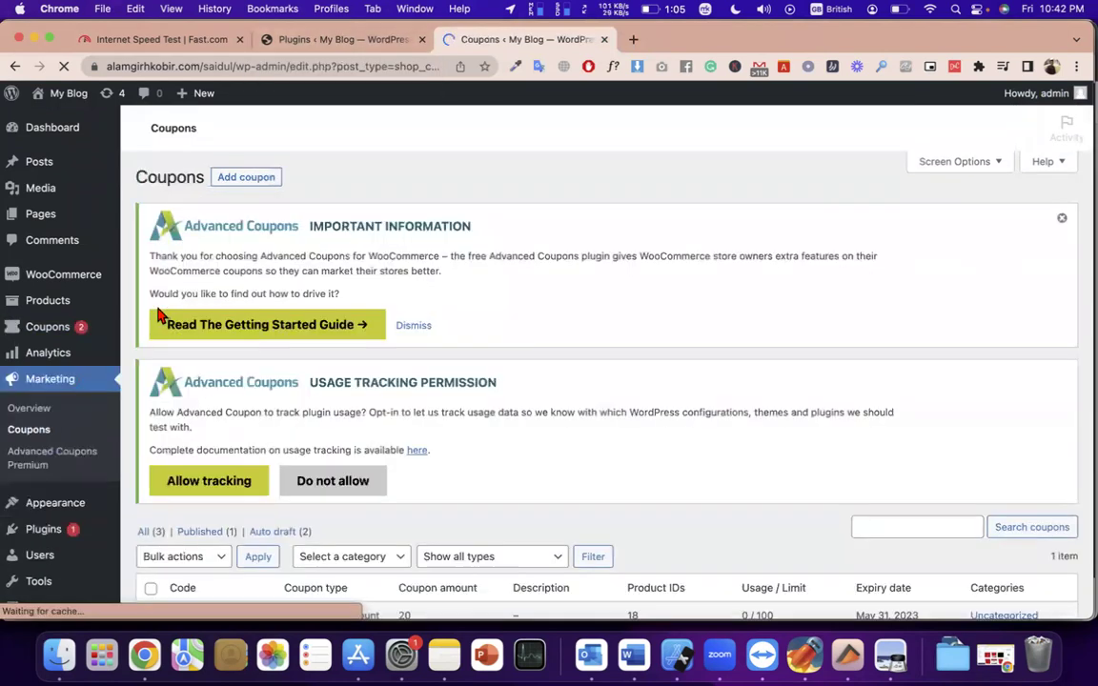
Step: Open the summer20 coupon for editing
scroll(216, 562, down, 5)
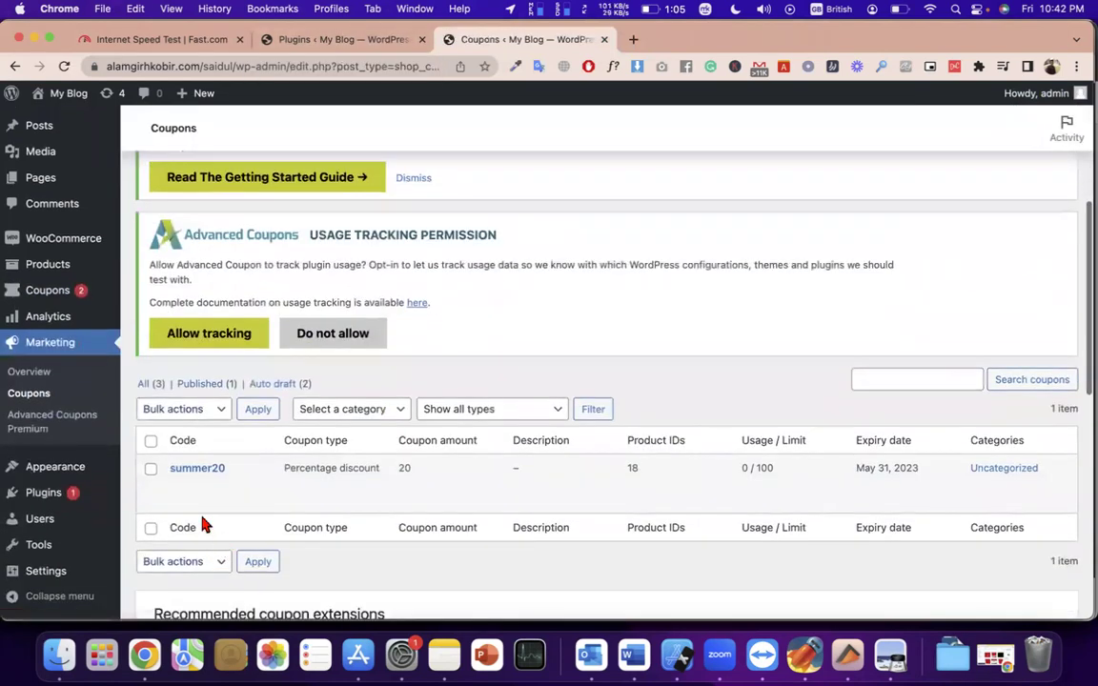
click(181, 485)
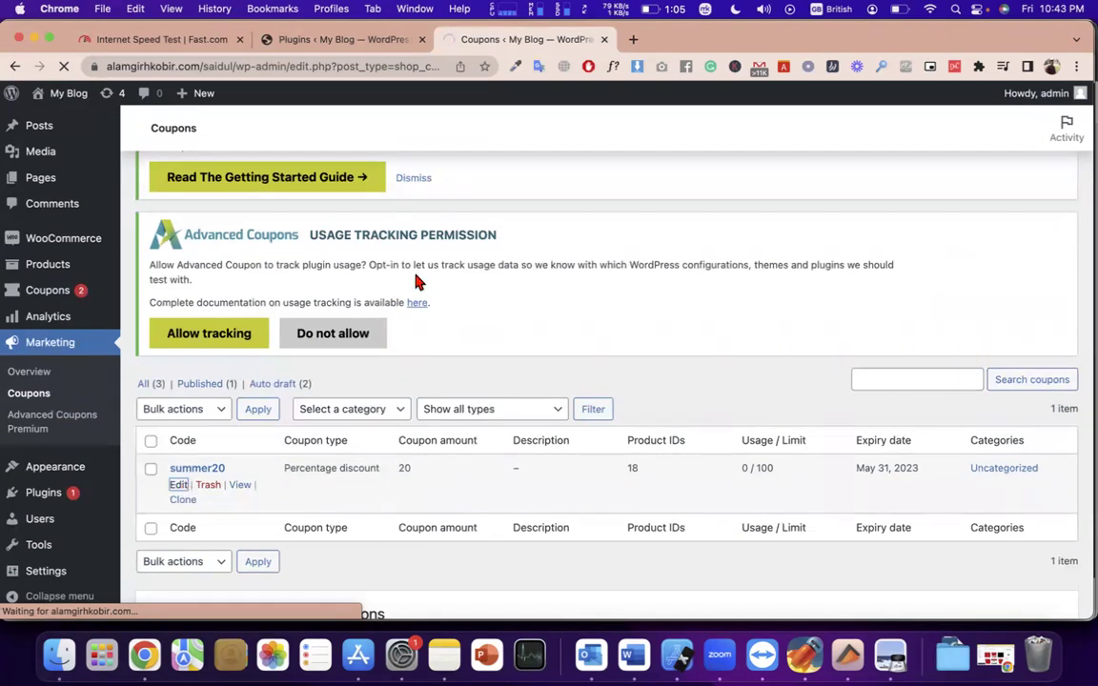
Step: Look over the Advanced Coupons notices, the coupons list and the installed plugins in the other tab while the coupon editor loads
triple_click(387, 238)
scroll(395, 238, down, 1)
triple_click(405, 240)
scroll(410, 240, down, 1)
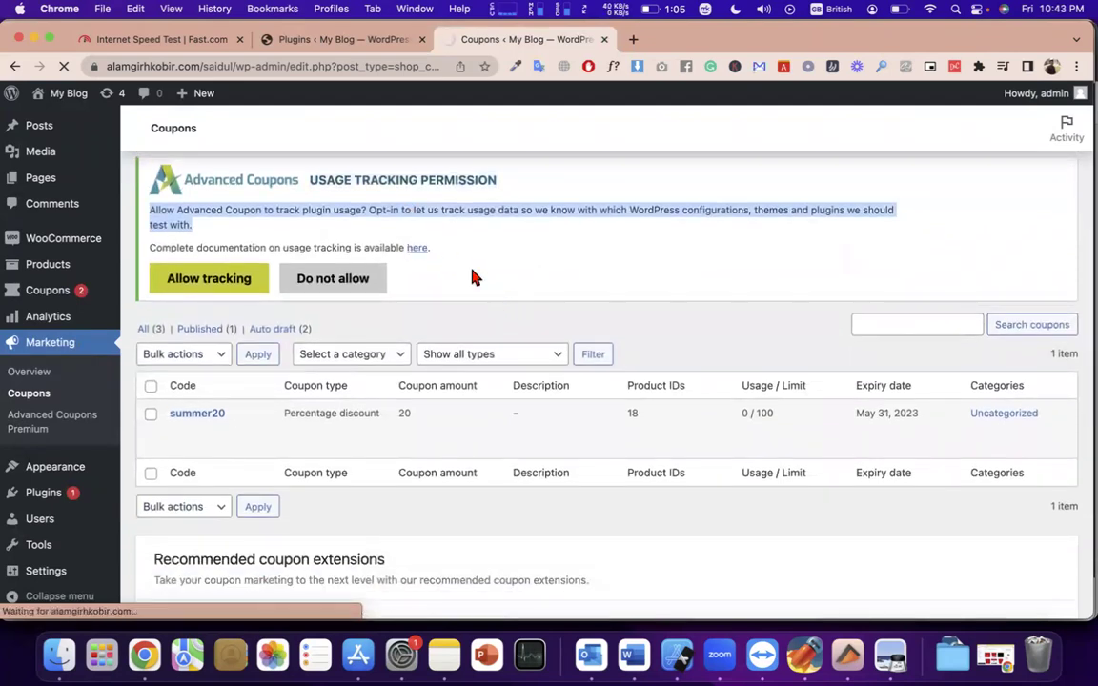
click(354, 181)
triple_click(354, 181)
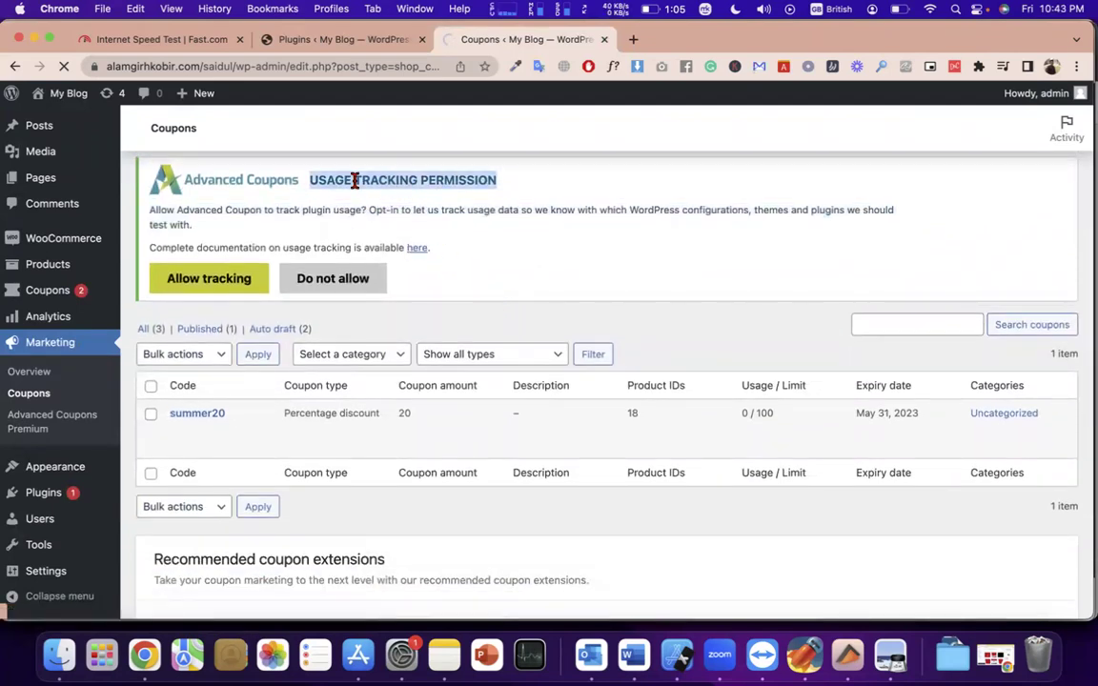
scroll(404, 381, down, 3)
scroll(405, 410, up, 5)
scroll(405, 414, up, 4)
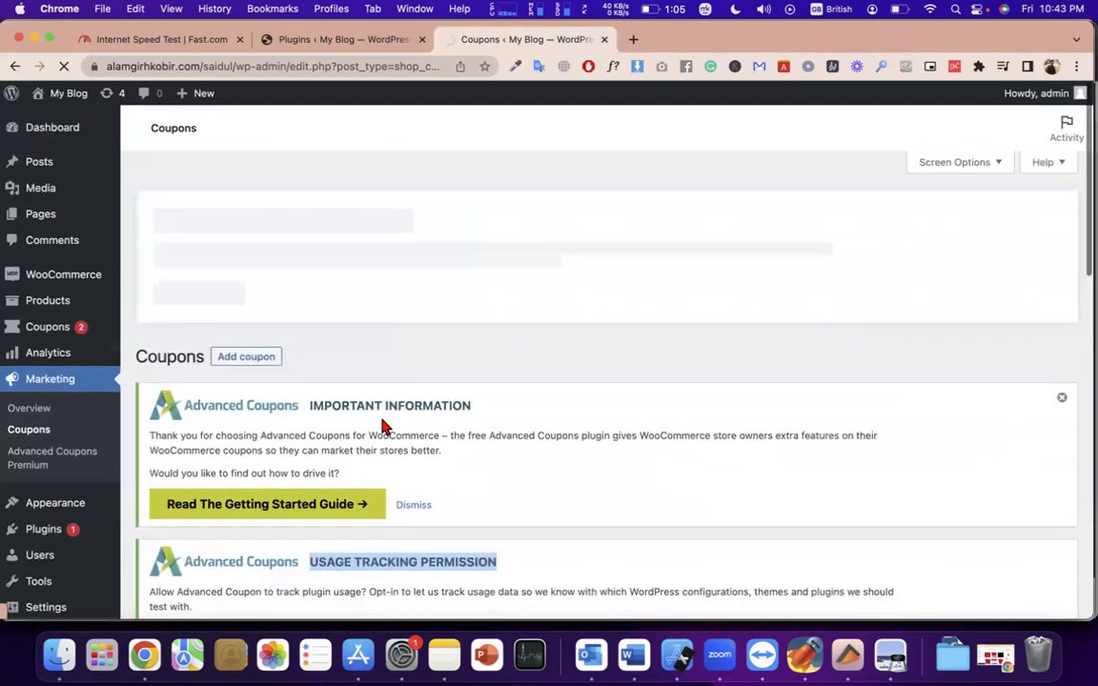
click(343, 39)
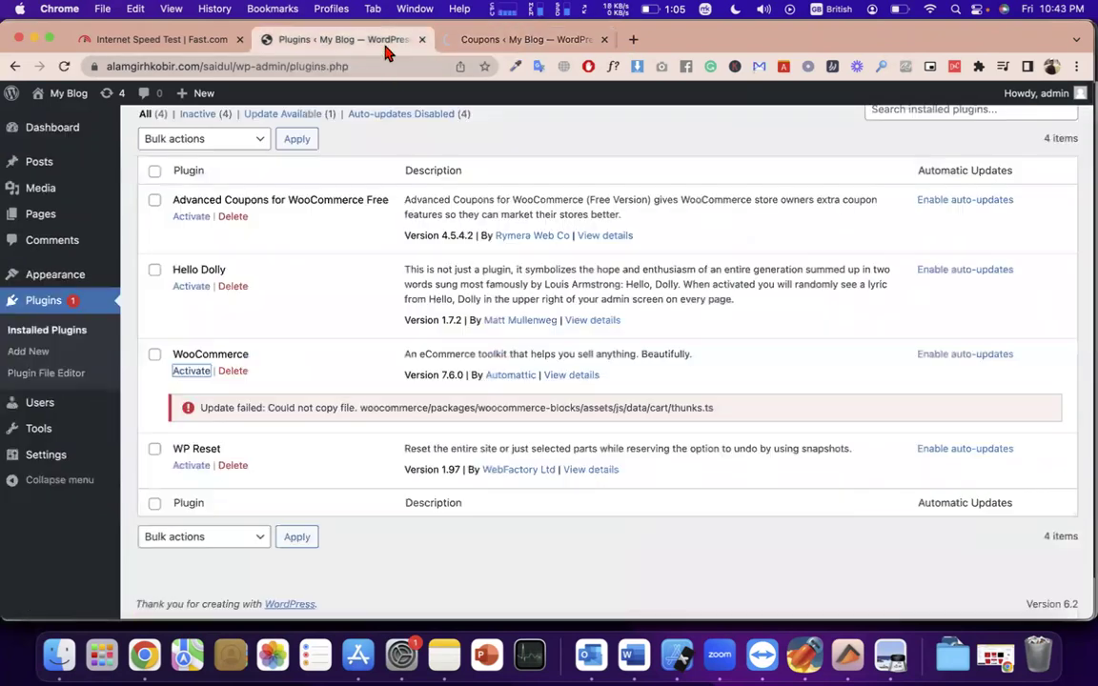
click(459, 43)
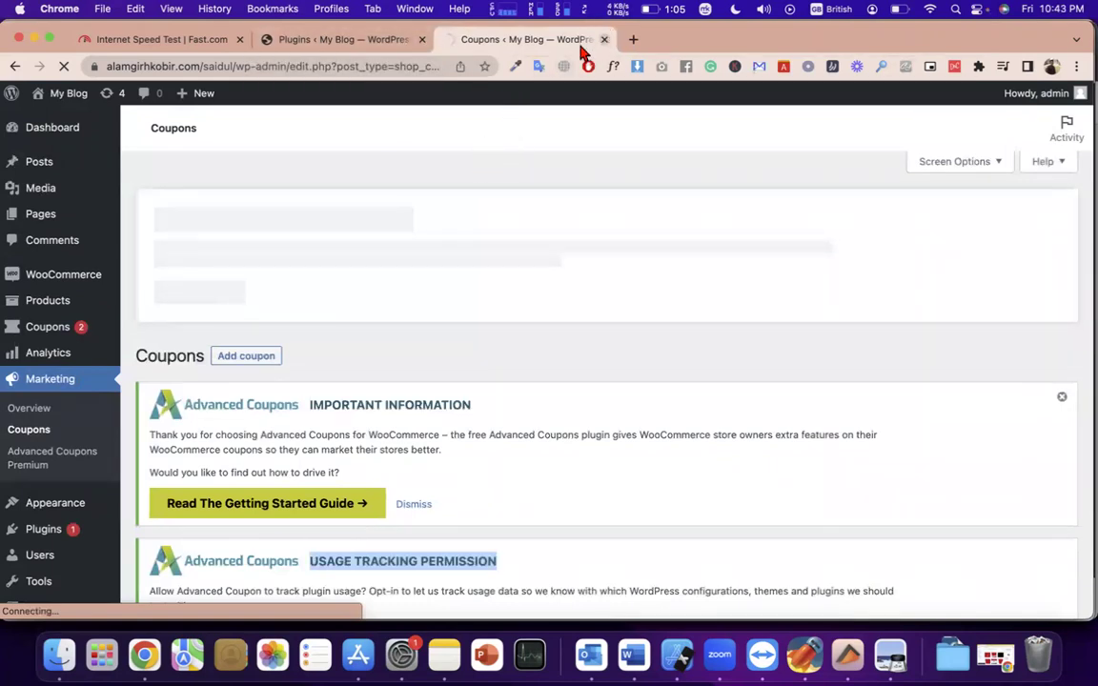
double_click(345, 405)
scroll(345, 405, down, 10)
scroll(389, 433, up, 1)
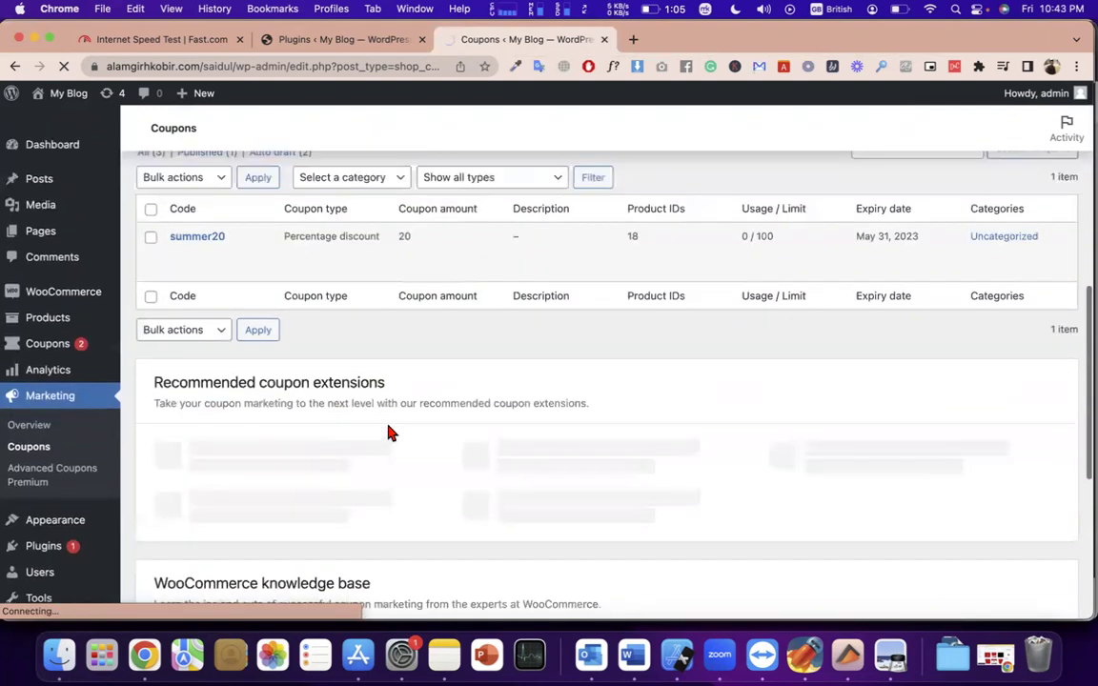
scroll(389, 433, up, 5)
double_click(372, 223)
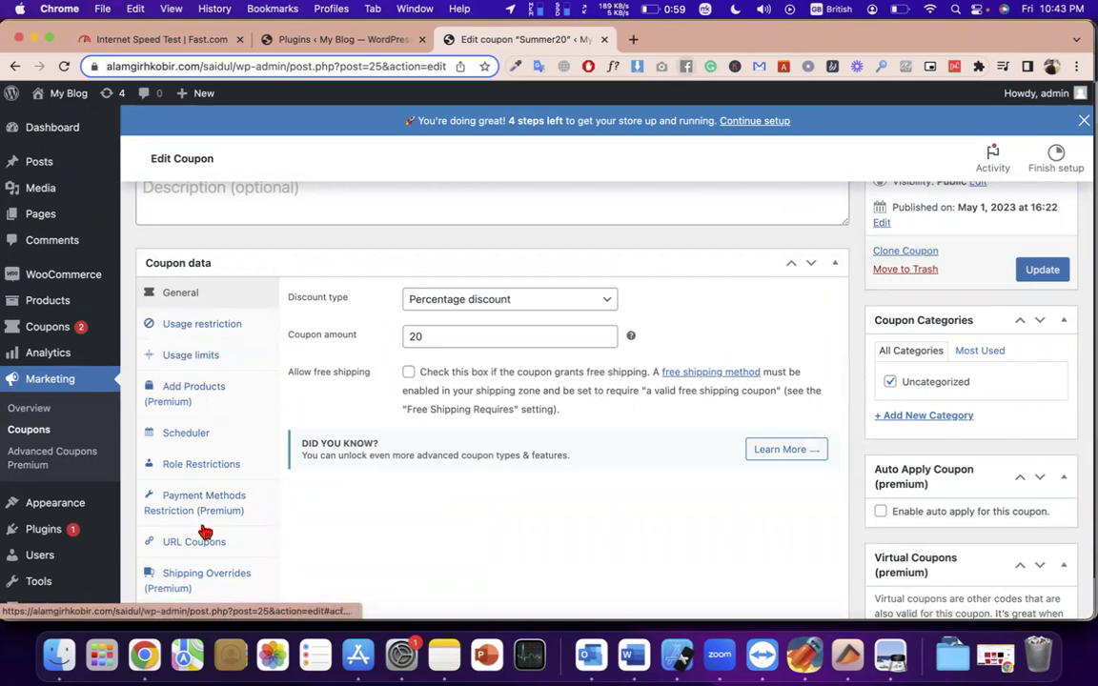
Step: Examine the coupon's General, Usage restriction and Usage limits settings, including the options for resetting the usage count
scroll(229, 496, down, 2)
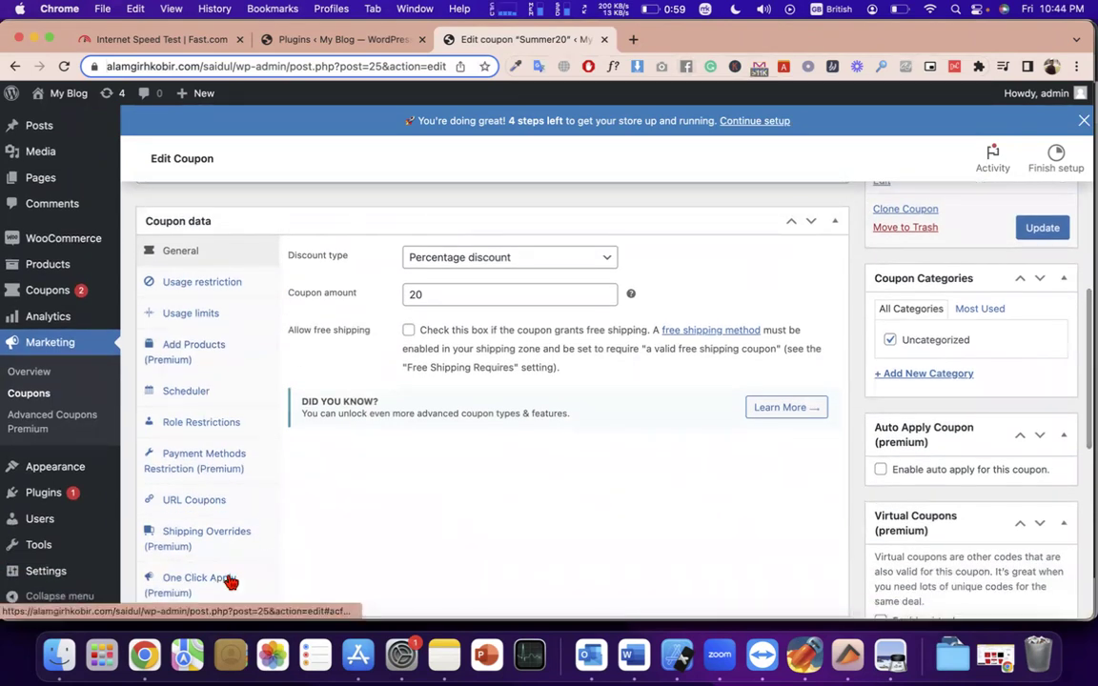
click(196, 253)
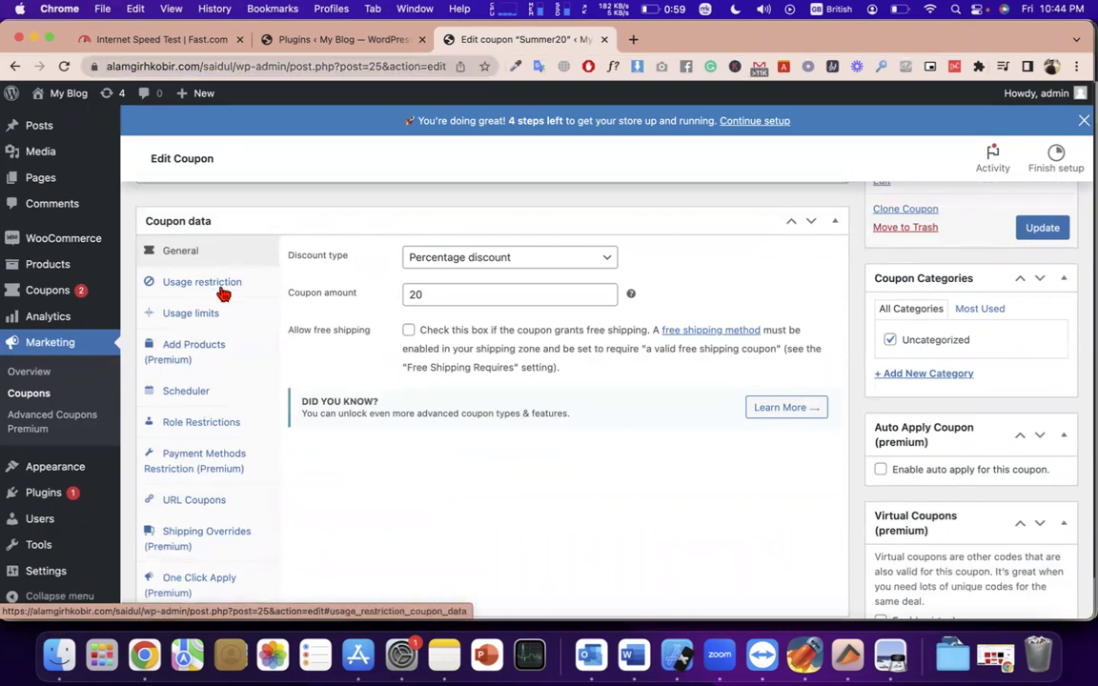
click(206, 284)
click(191, 315)
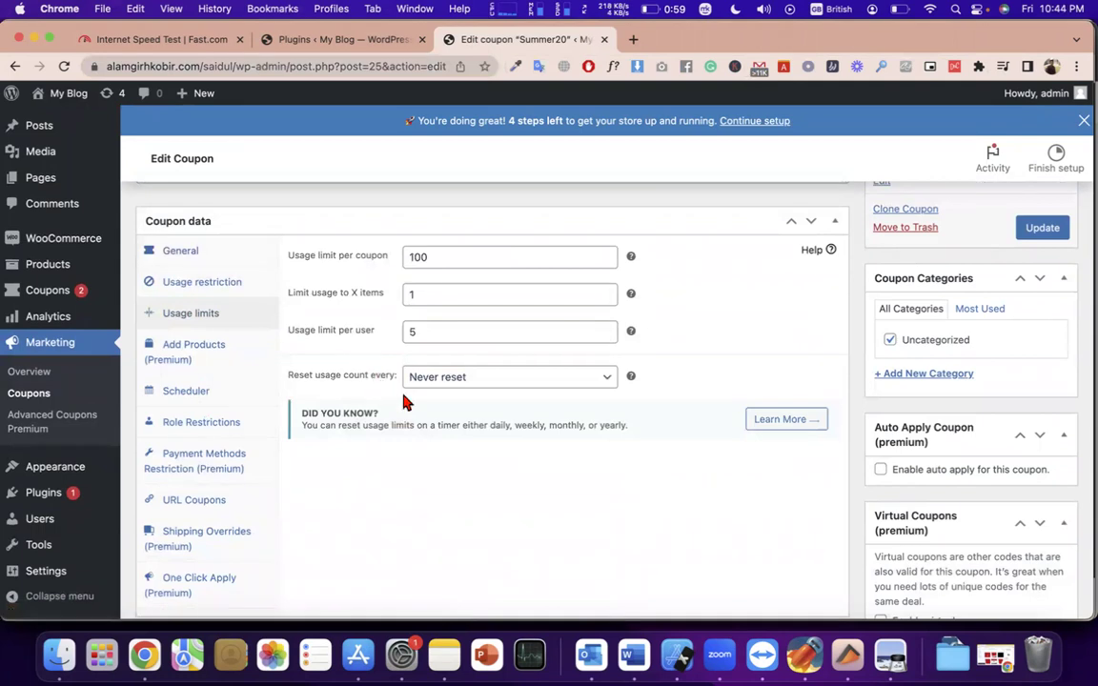
click(455, 381)
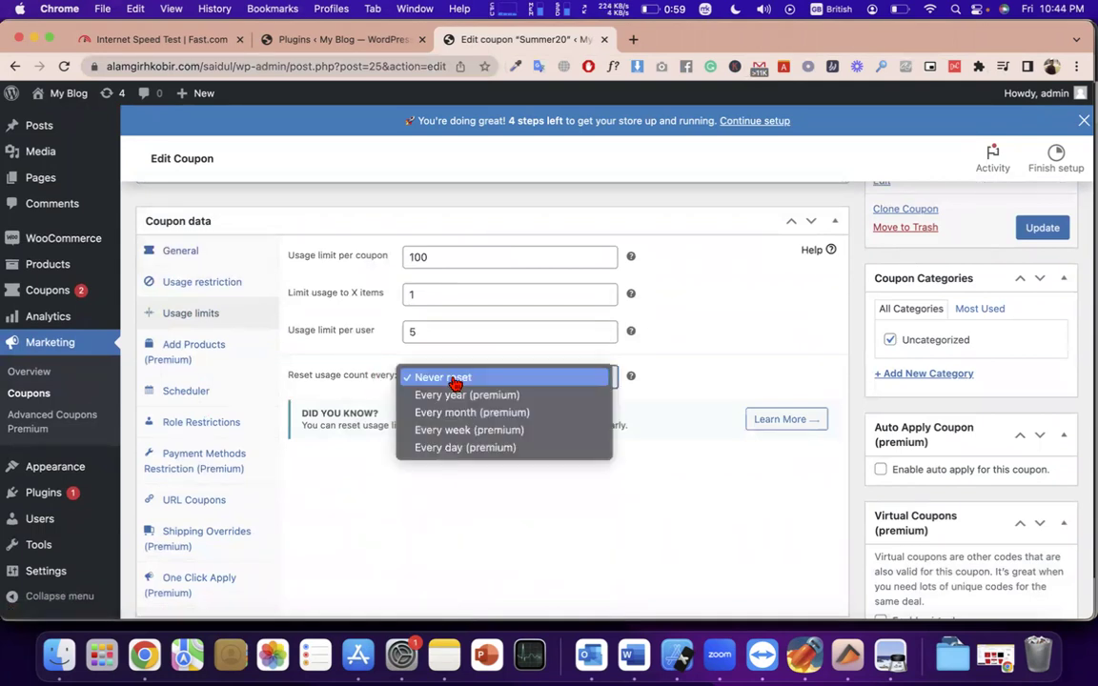
click(278, 335)
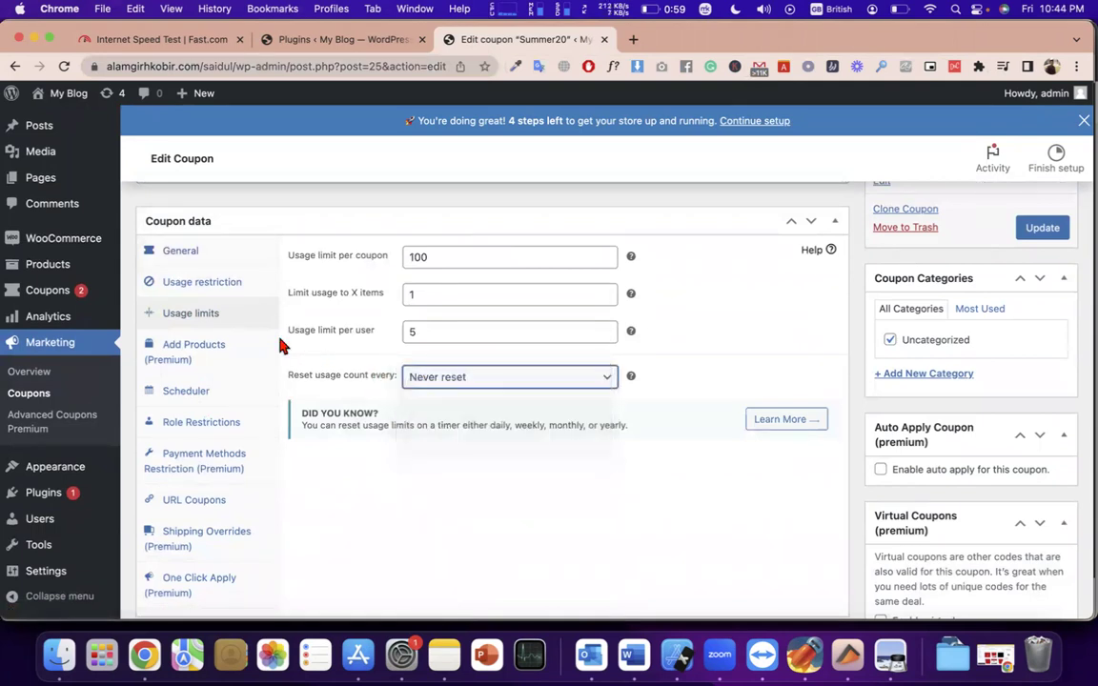
Step: Read the description of the premium Add Products feature in the coupon data
click(190, 353)
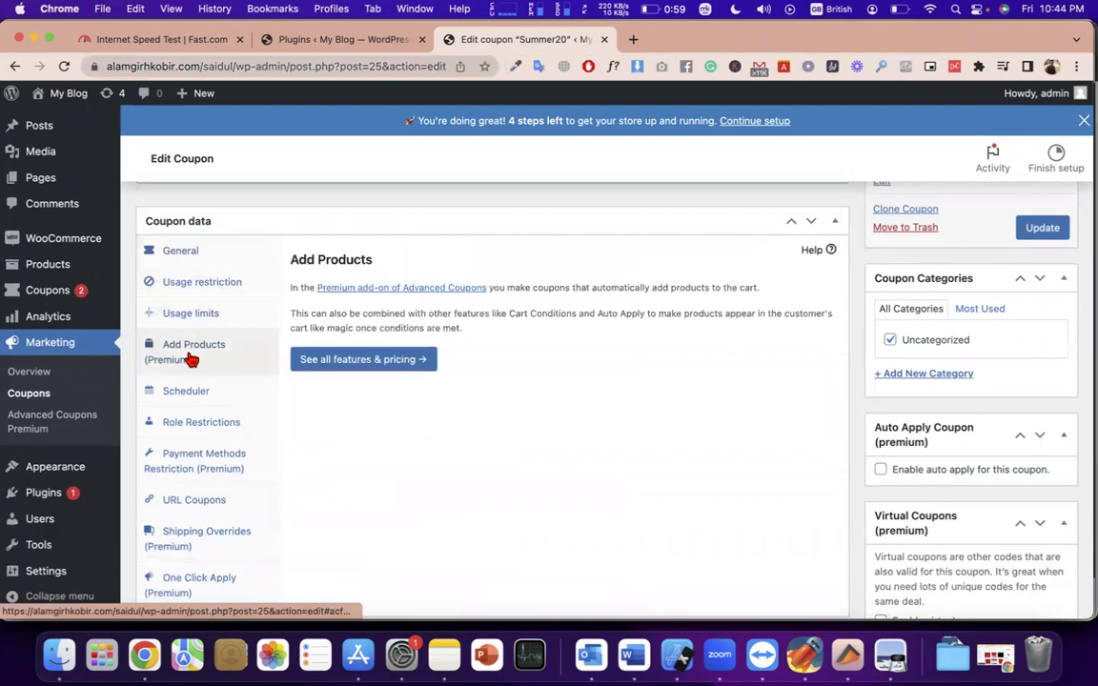
double_click(330, 257)
drag(329, 255, 292, 259)
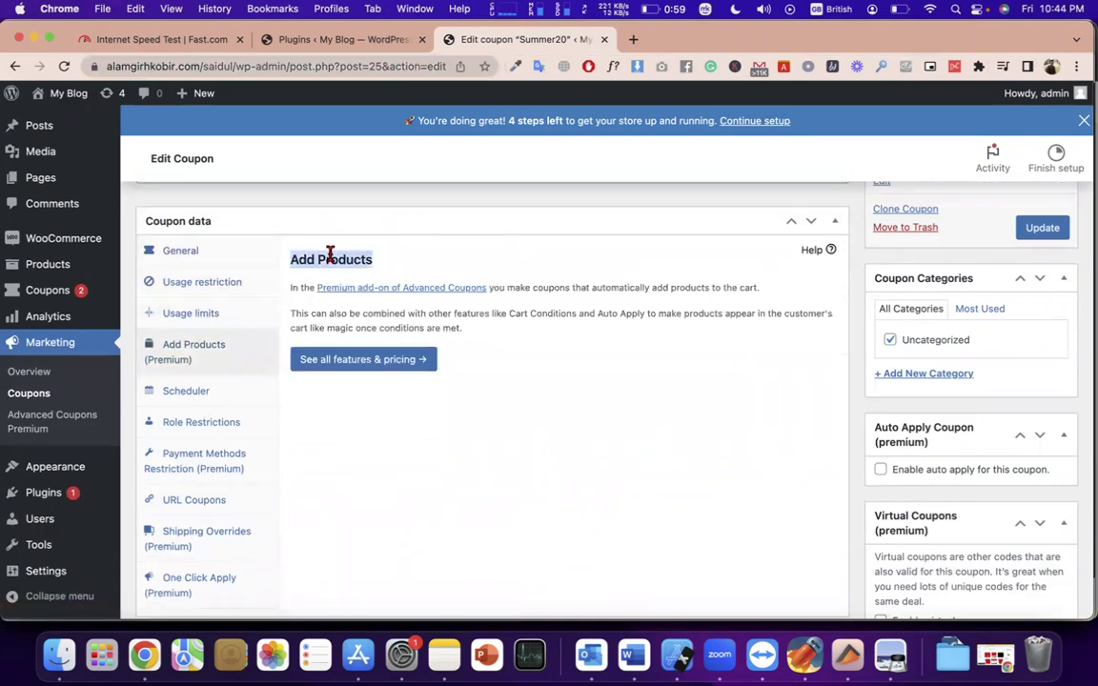
triple_click(401, 327)
scroll(397, 382, down, 1)
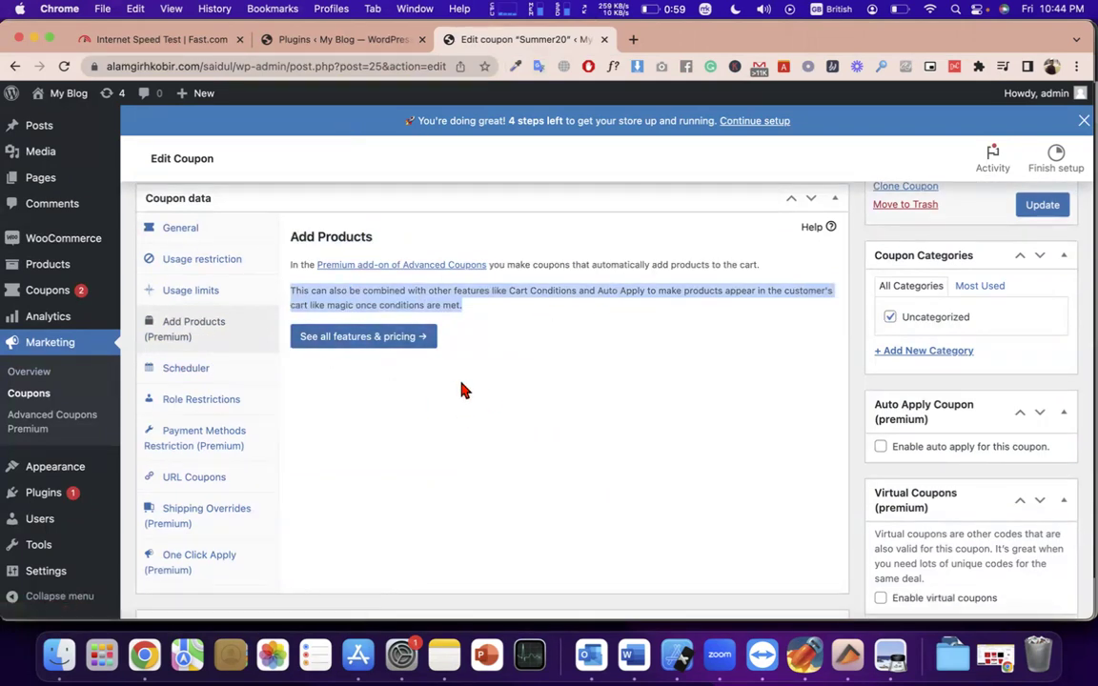
Step: Review the coupon's Scheduler date ranges, General discount settings, and spending, product and category restrictions
click(207, 371)
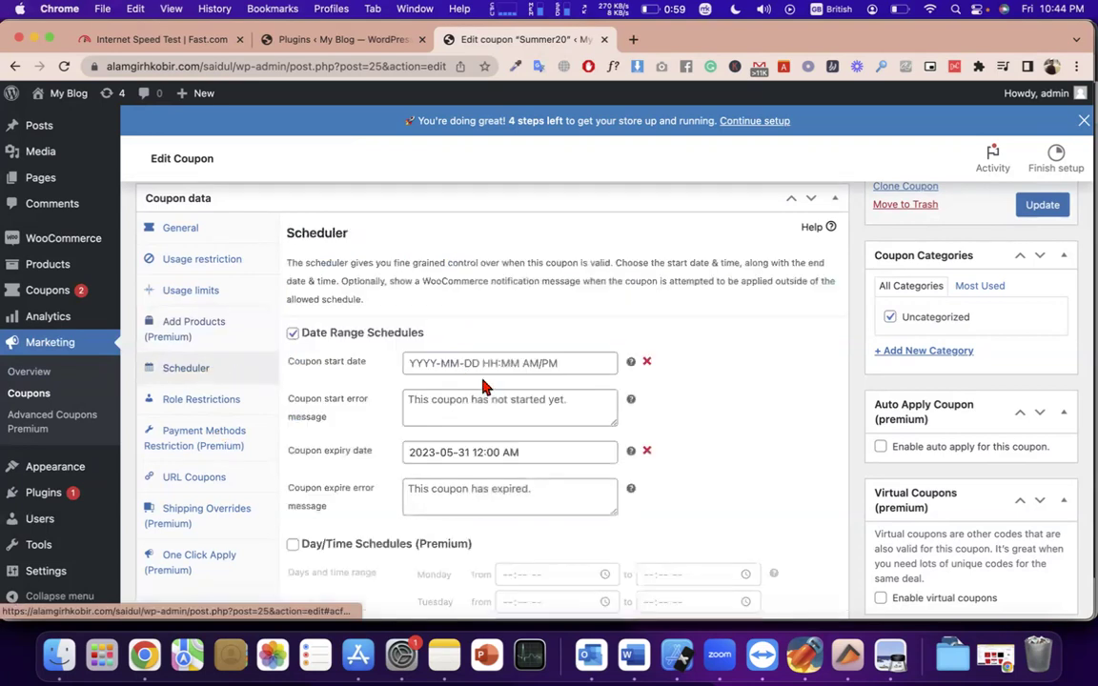
click(202, 231)
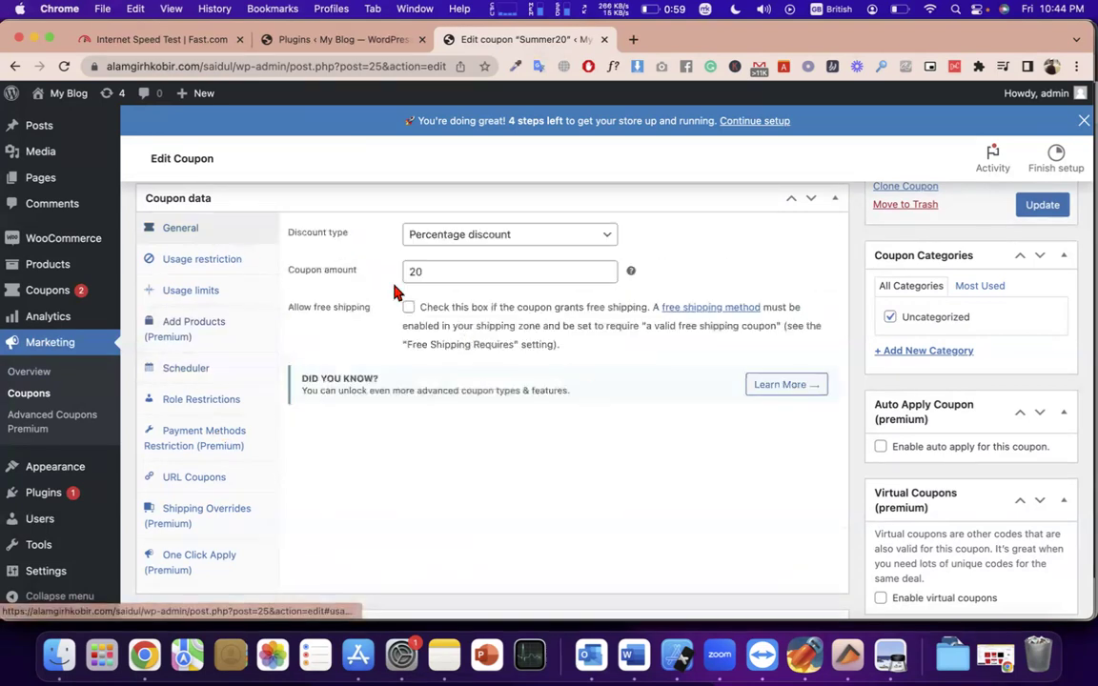
click(197, 255)
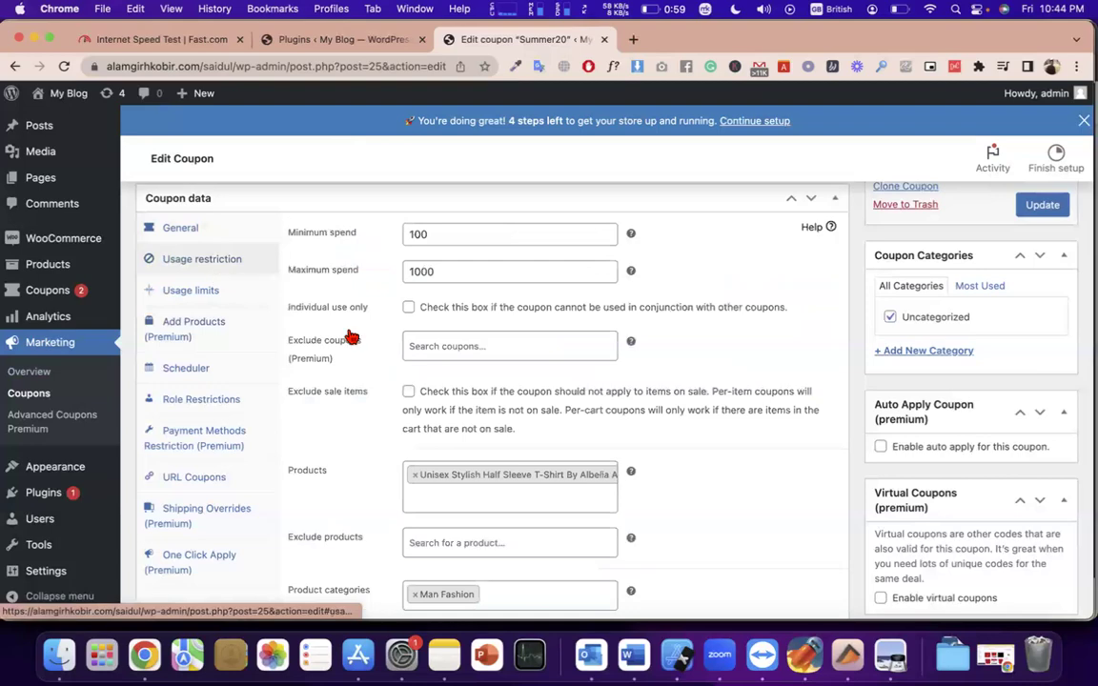
scroll(512, 455, down, 5)
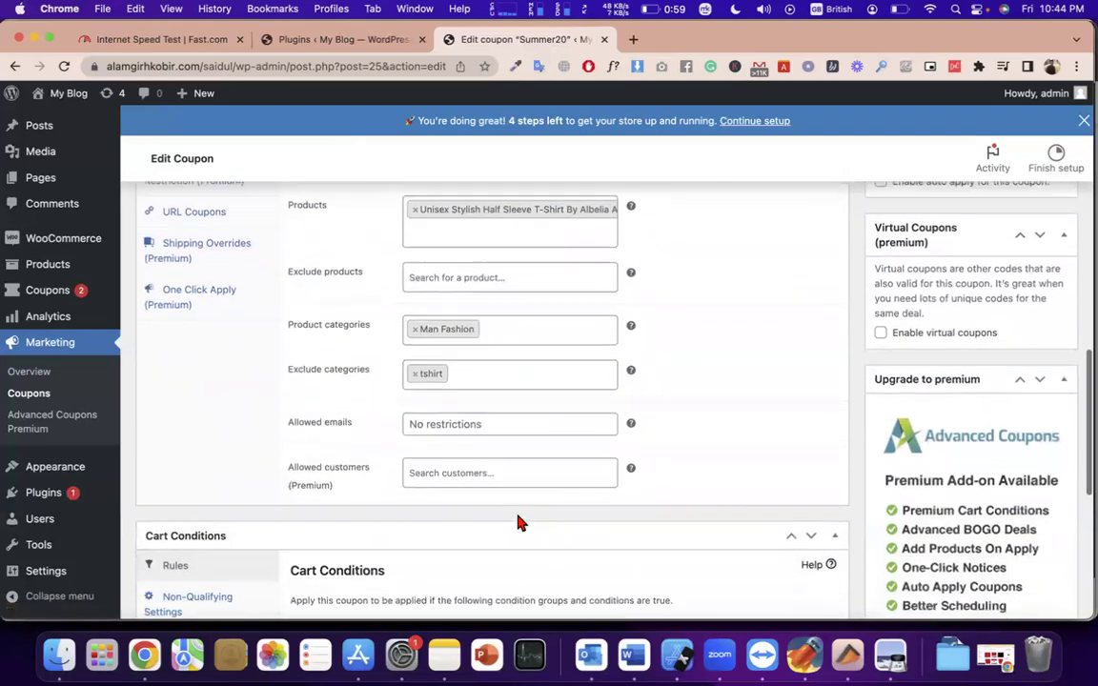
scroll(514, 515, up, 5)
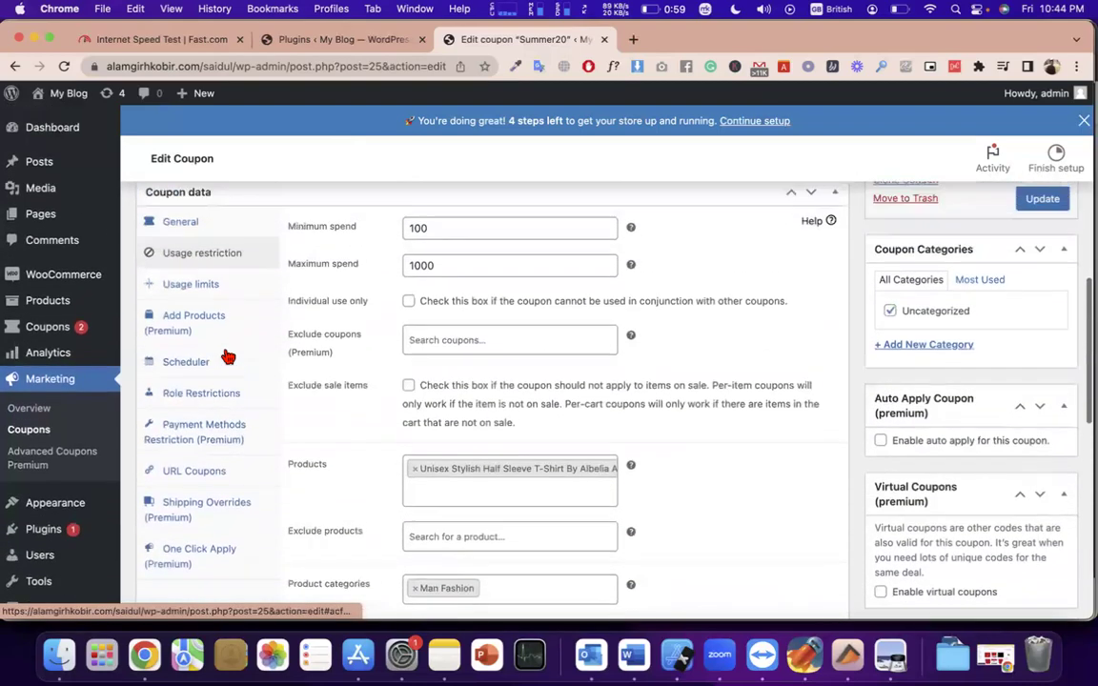
click(214, 314)
scroll(240, 360, down, 1)
click(229, 351)
Step: Add a Cart Subtotal condition to the empty condition group in the coupon's Cart Conditions rules
scroll(305, 419, down, 10)
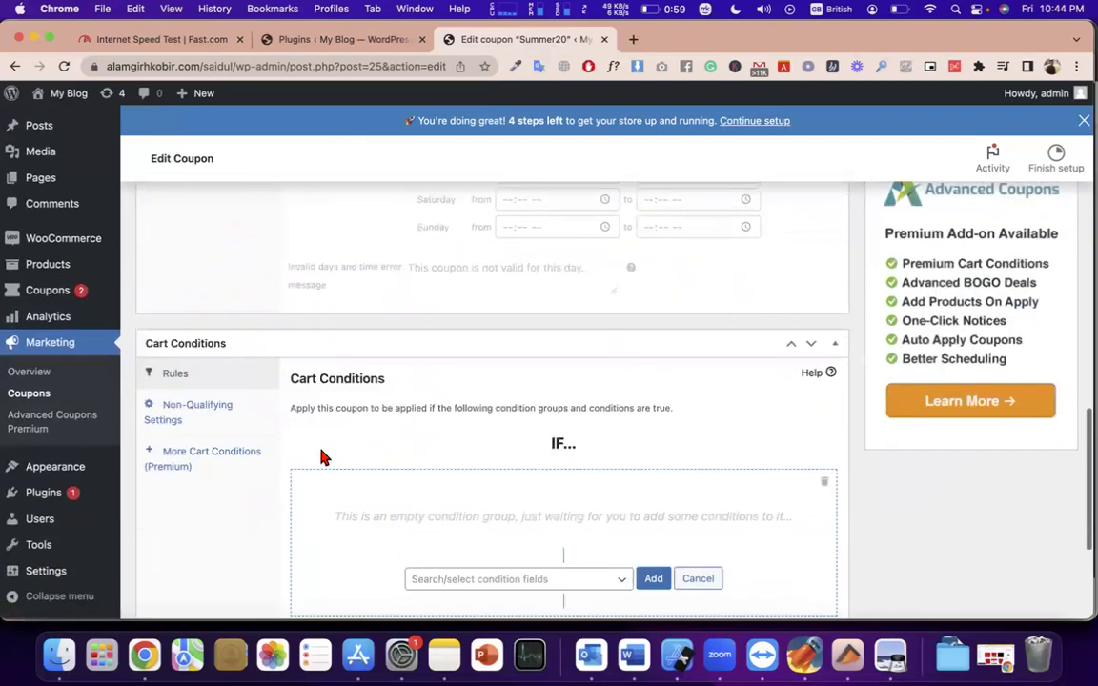
triple_click(344, 379)
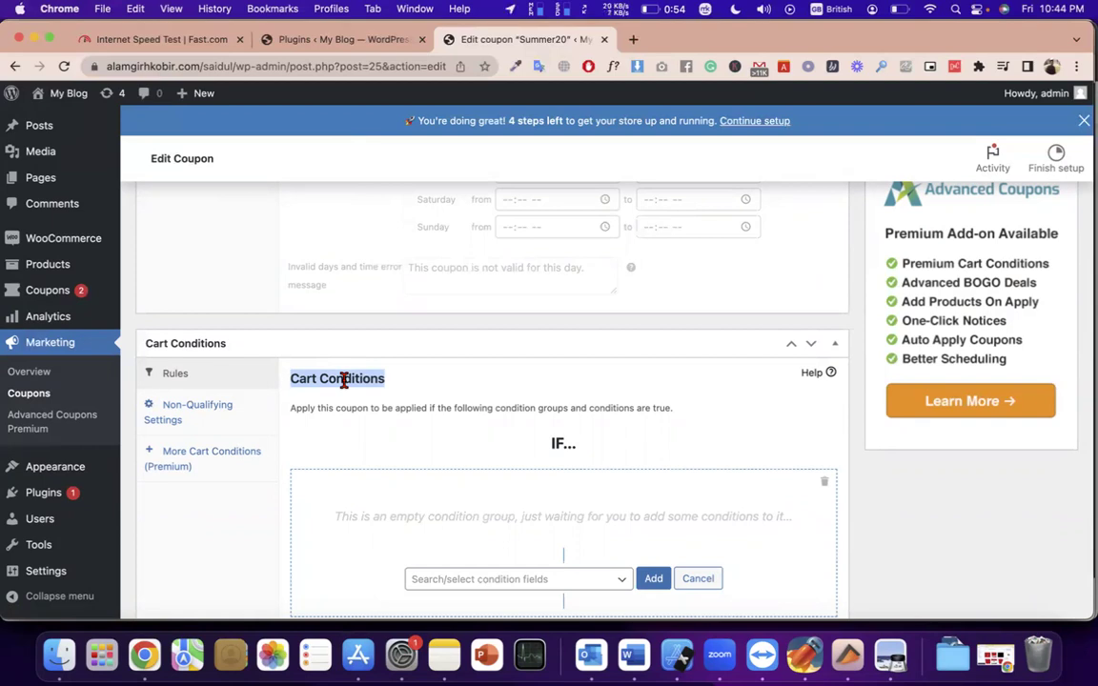
scroll(344, 380, down, 2)
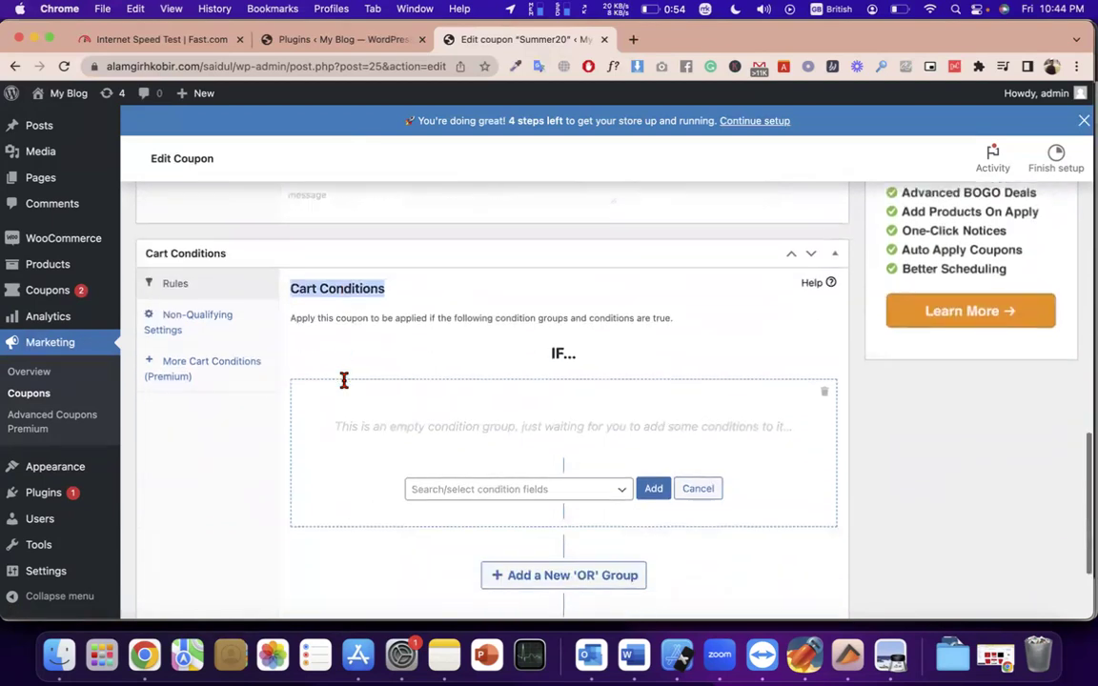
double_click(335, 292)
triple_click(334, 292)
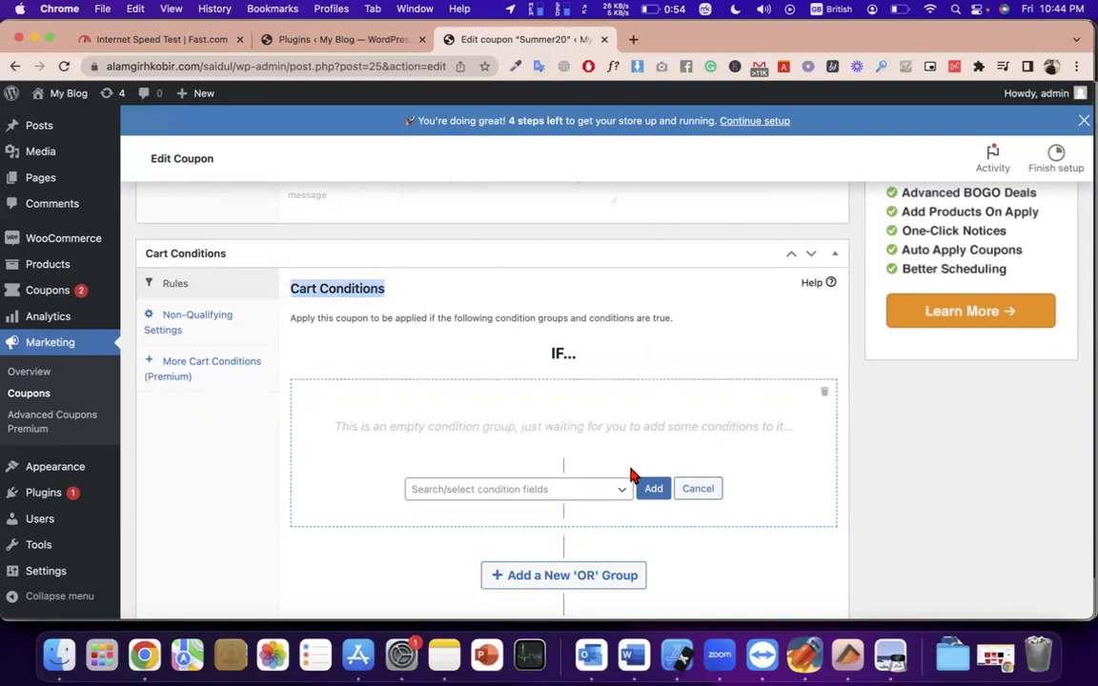
click(617, 494)
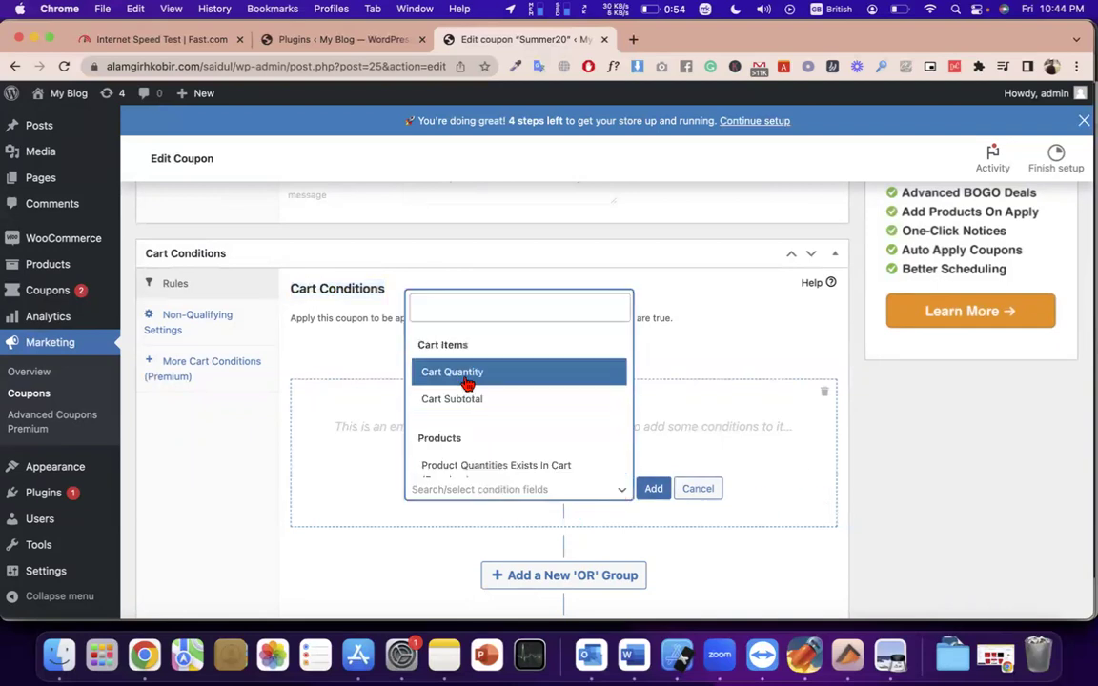
click(467, 378)
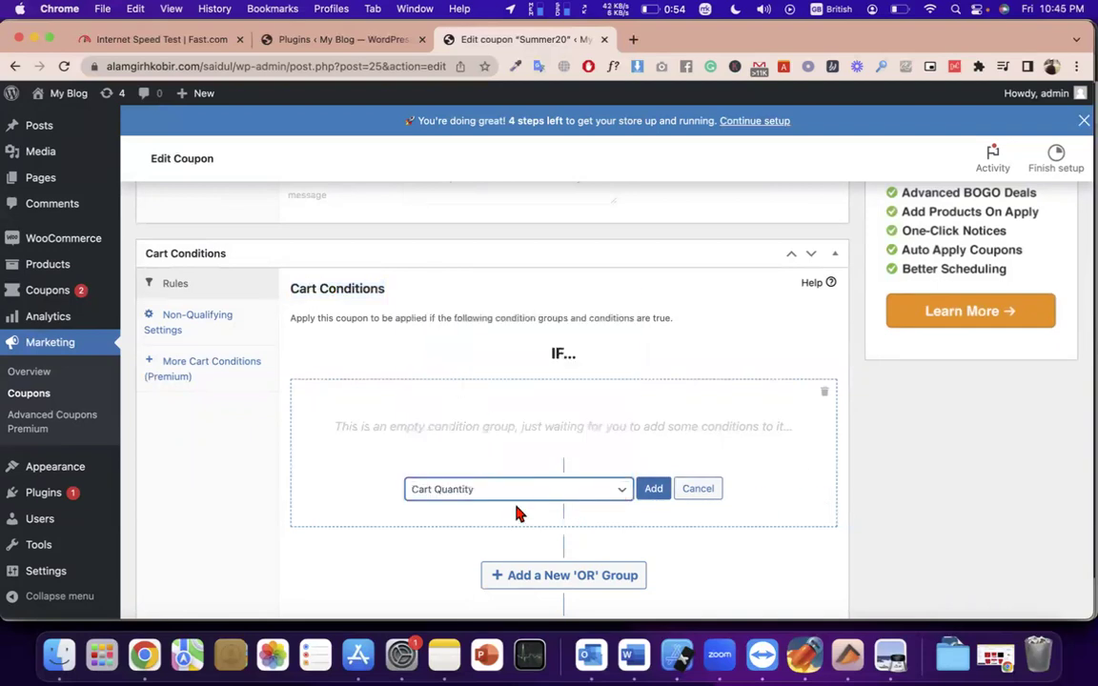
click(509, 494)
click(472, 407)
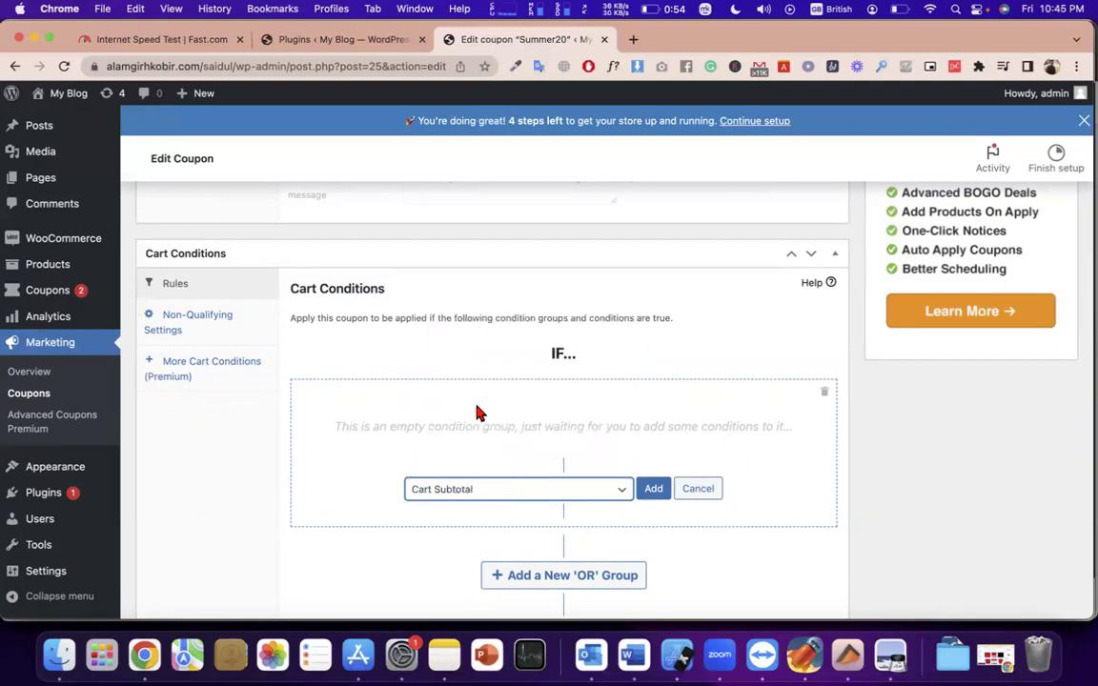
click(652, 487)
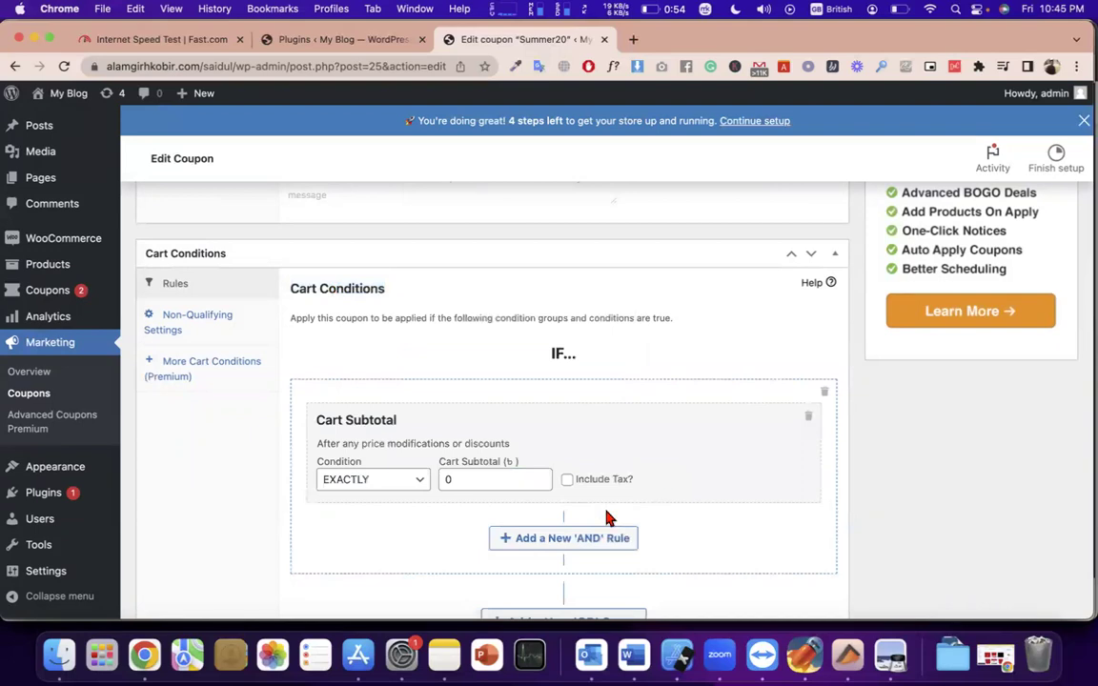
Step: Set the Cart Subtotal rule to MORE THAN 100
click(379, 485)
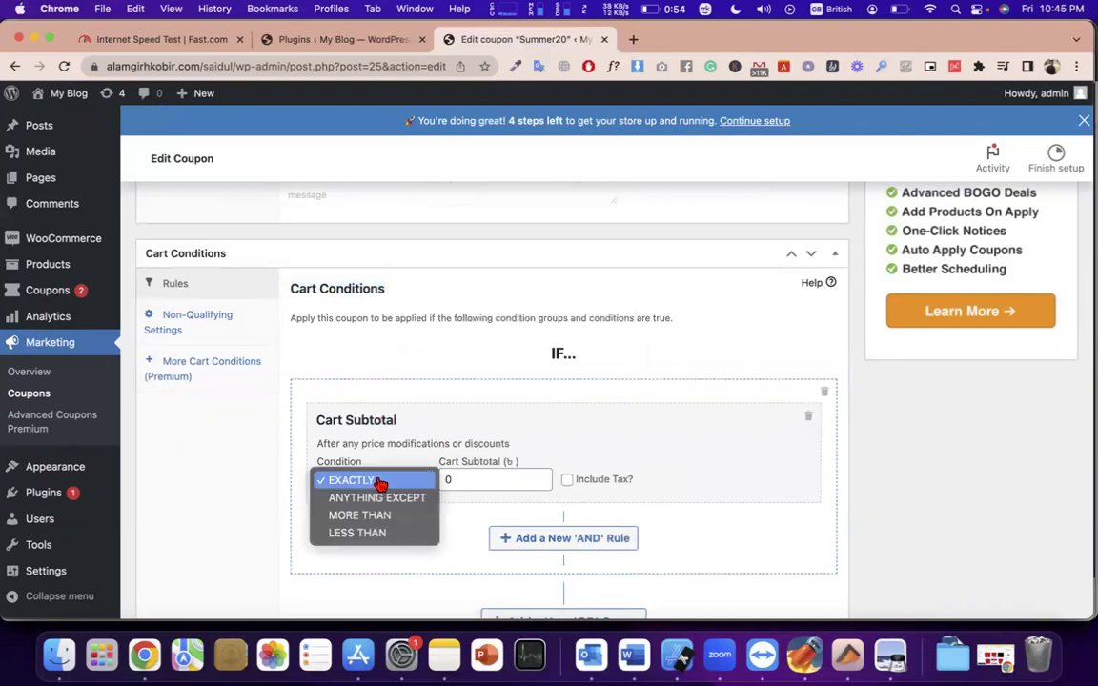
click(409, 522)
click(477, 482)
text(100)
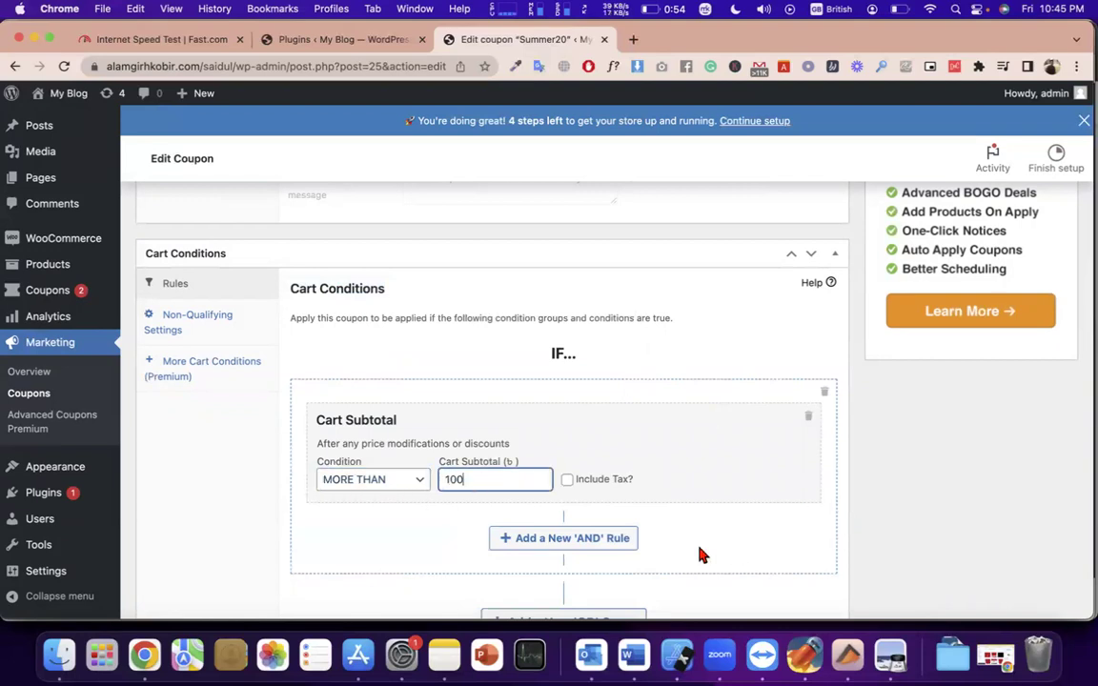
Step: Review the coupon's General discount amount and Usage restriction spending limits, and compare them with the Cart Subtotal rule
scroll(695, 551, down, 1)
scroll(503, 401, up, 3)
scroll(503, 400, up, 10)
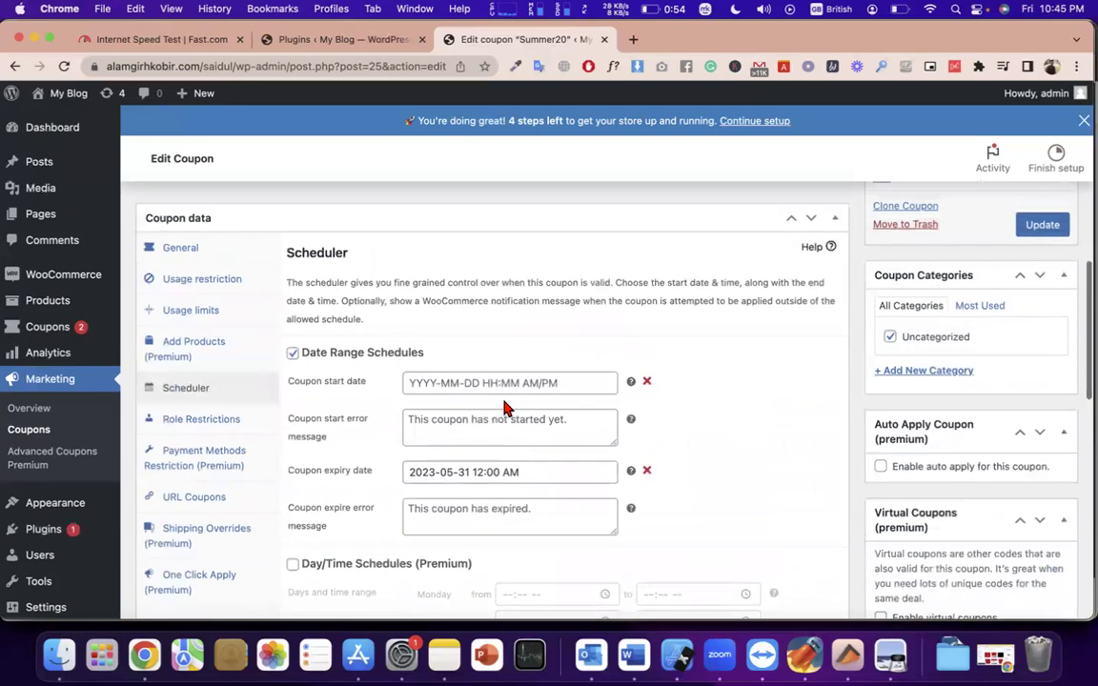
click(187, 277)
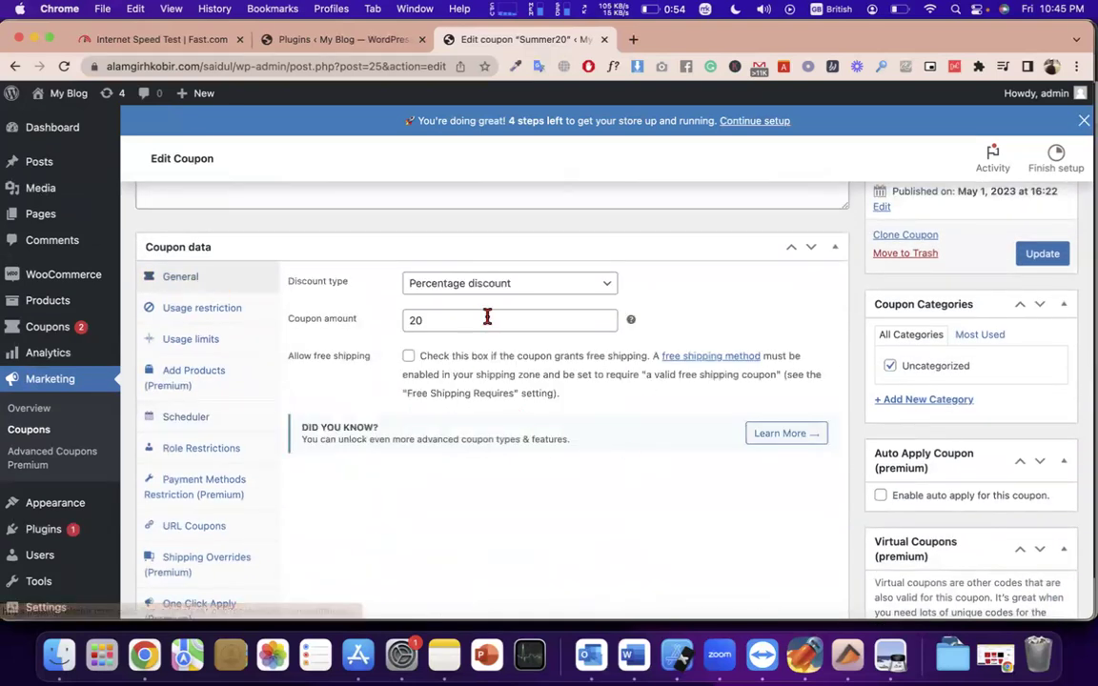
double_click(454, 317)
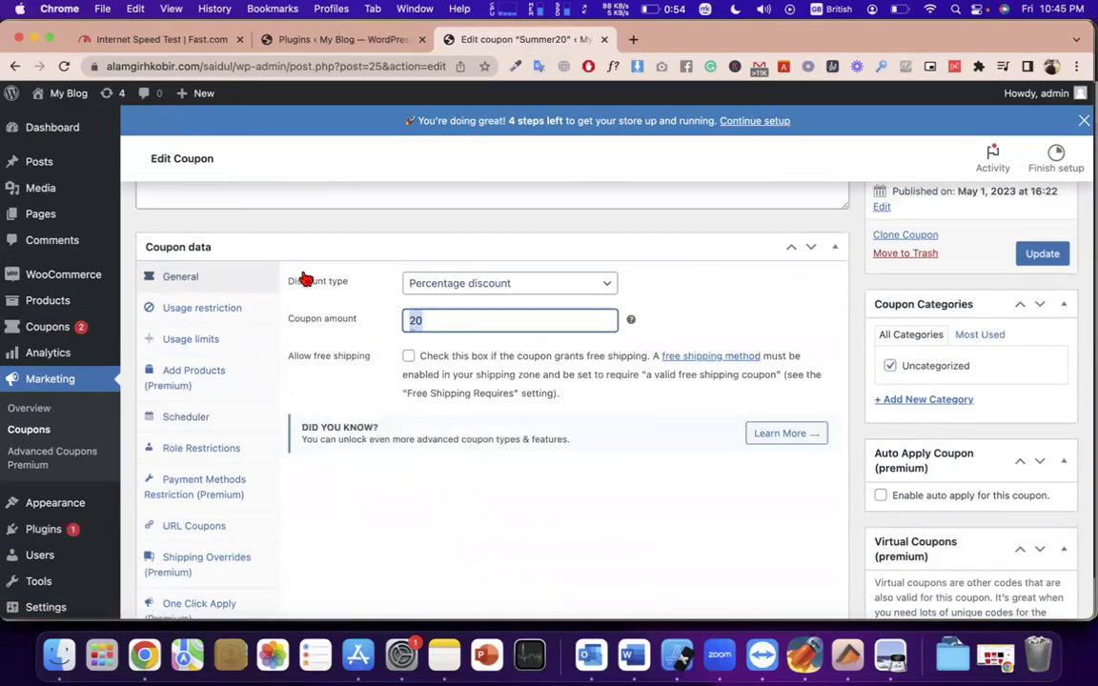
click(245, 307)
double_click(437, 321)
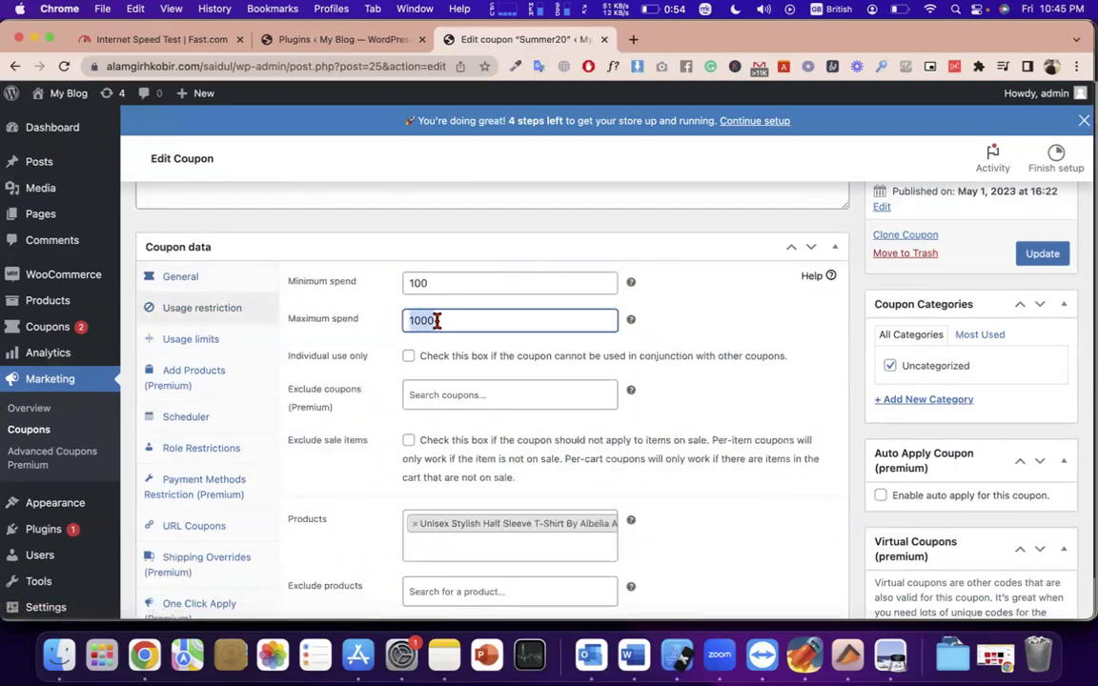
scroll(443, 326, down, 5)
scroll(448, 343, up, 5)
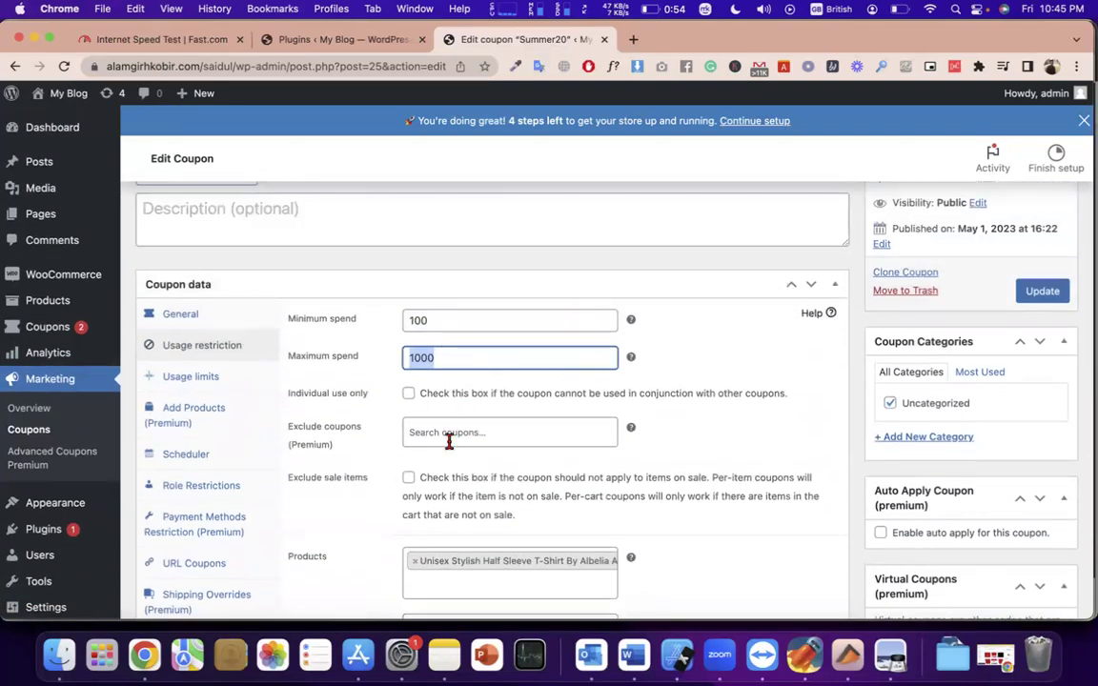
scroll(419, 433, down, 10)
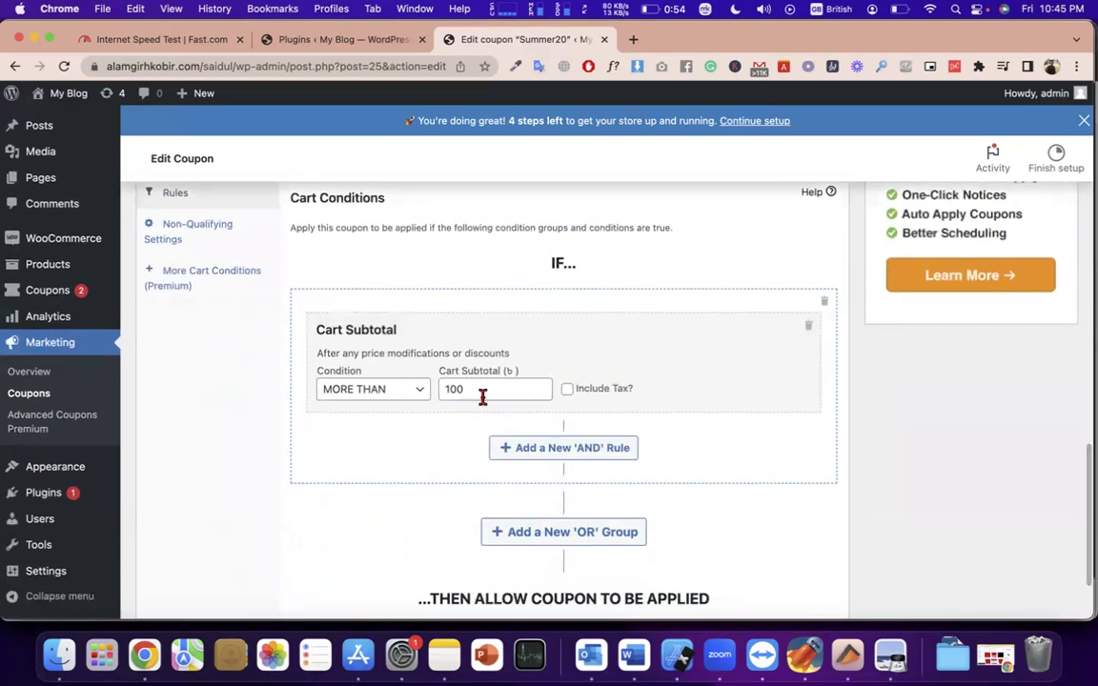
double_click(522, 389)
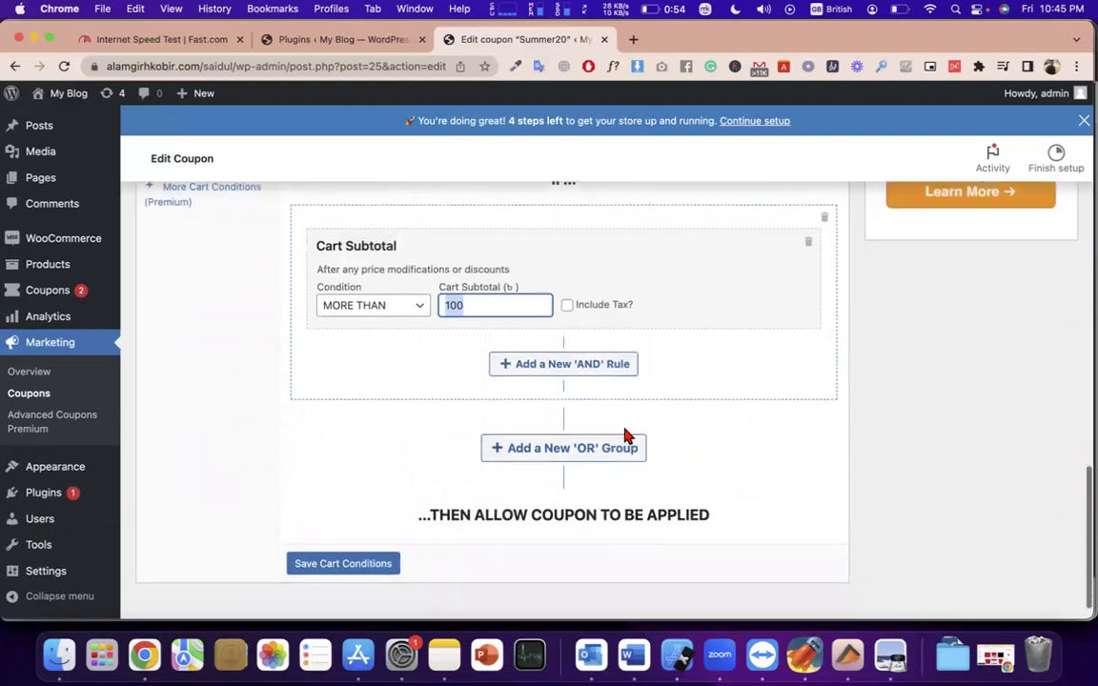
Step: Add a Cart Quantity condition as a new AND rule below the Cart Subtotal rule
click(568, 362)
click(573, 372)
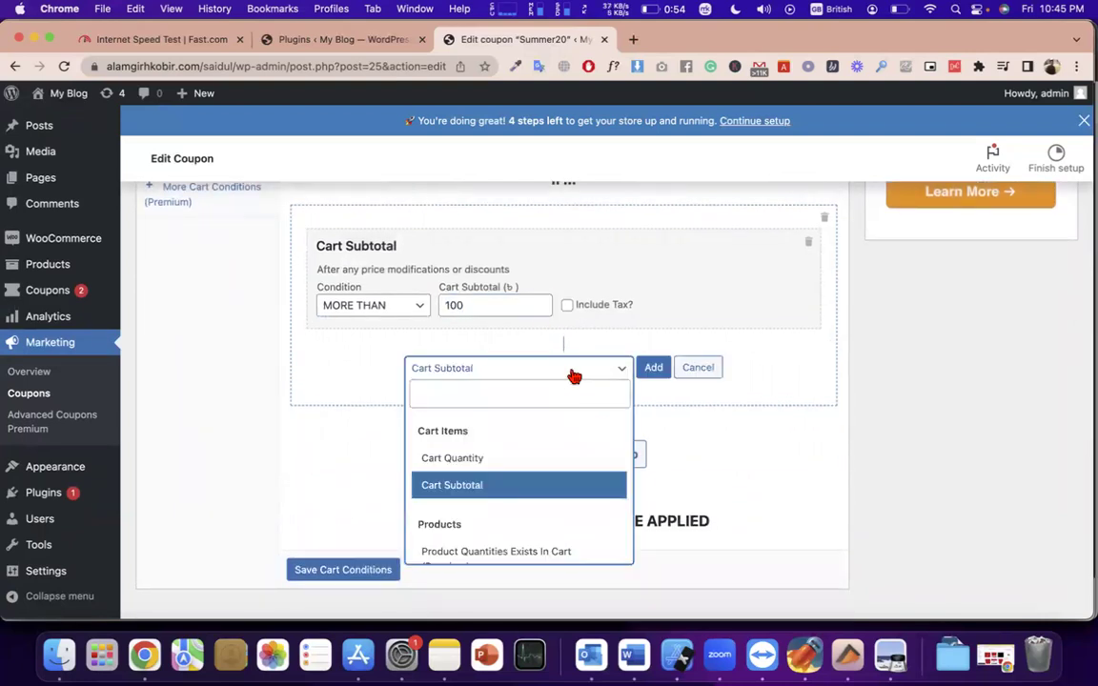
click(465, 306)
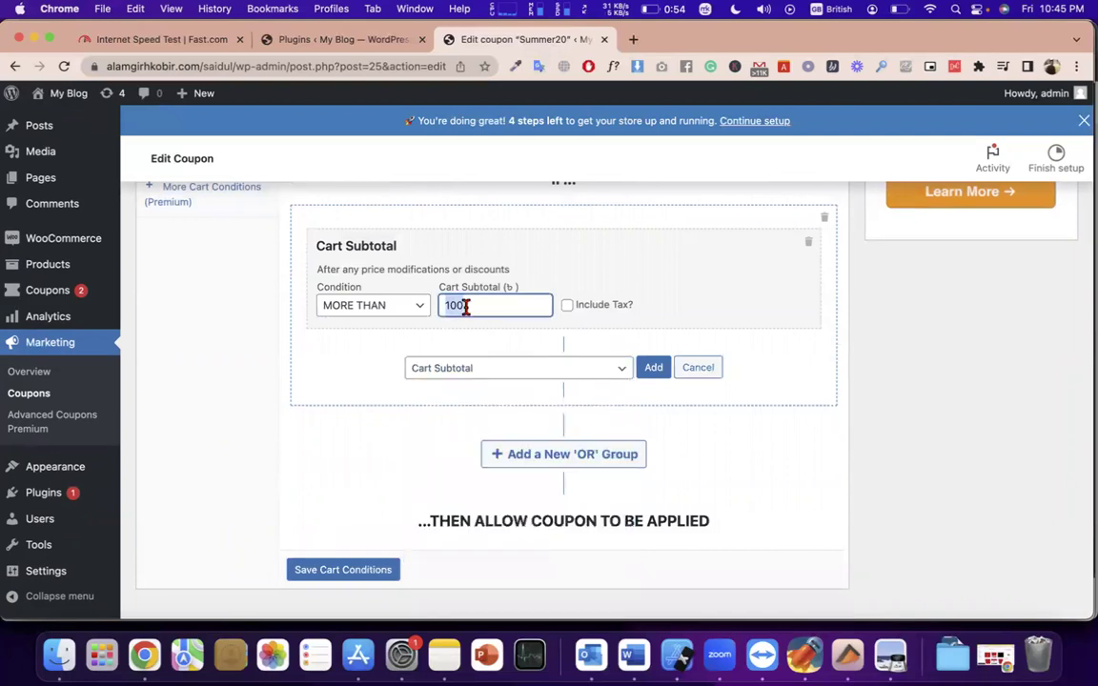
double_click(465, 306)
scroll(469, 305, up, 15)
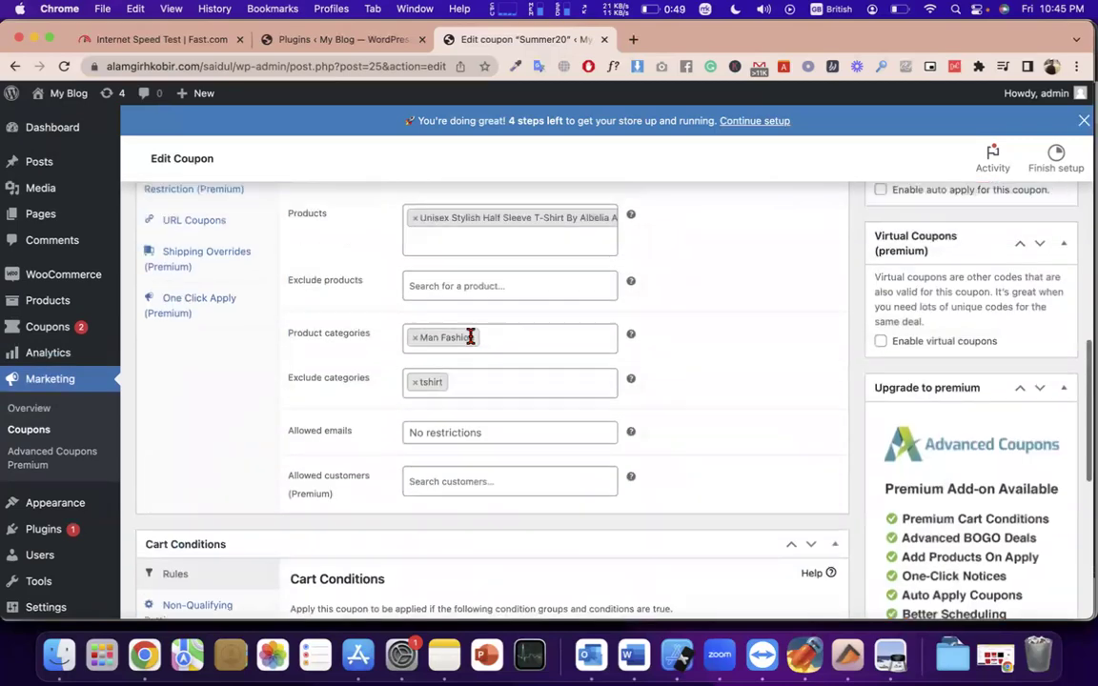
scroll(455, 211, down, 15)
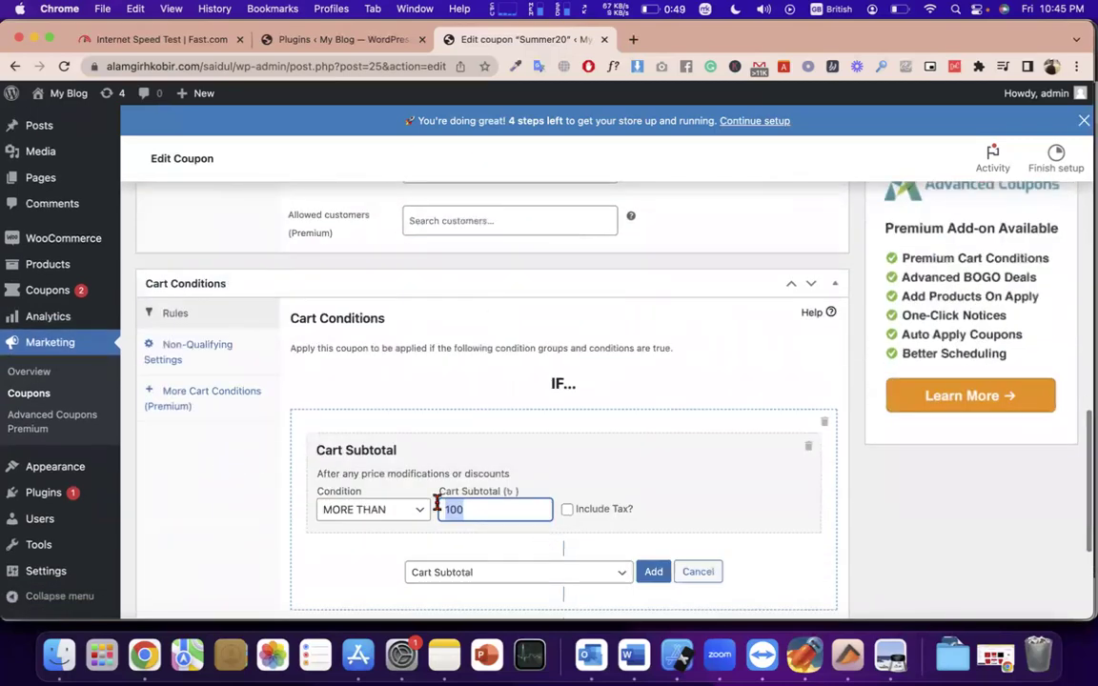
click(402, 510)
click(402, 509)
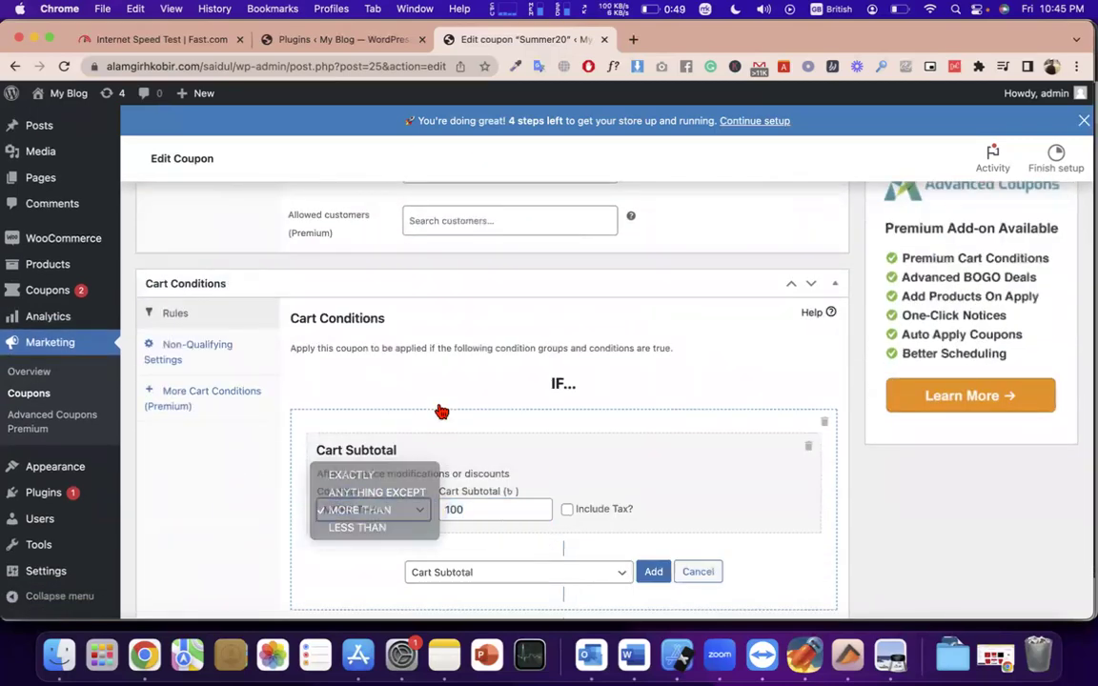
scroll(609, 508, down, 2)
click(552, 472)
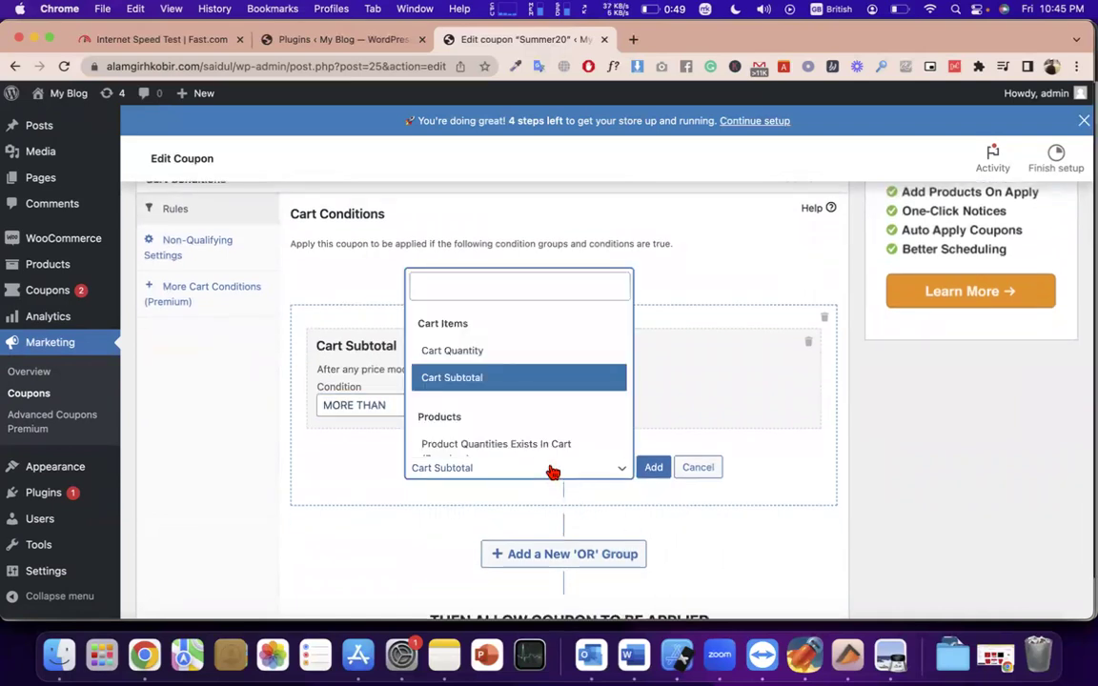
click(484, 353)
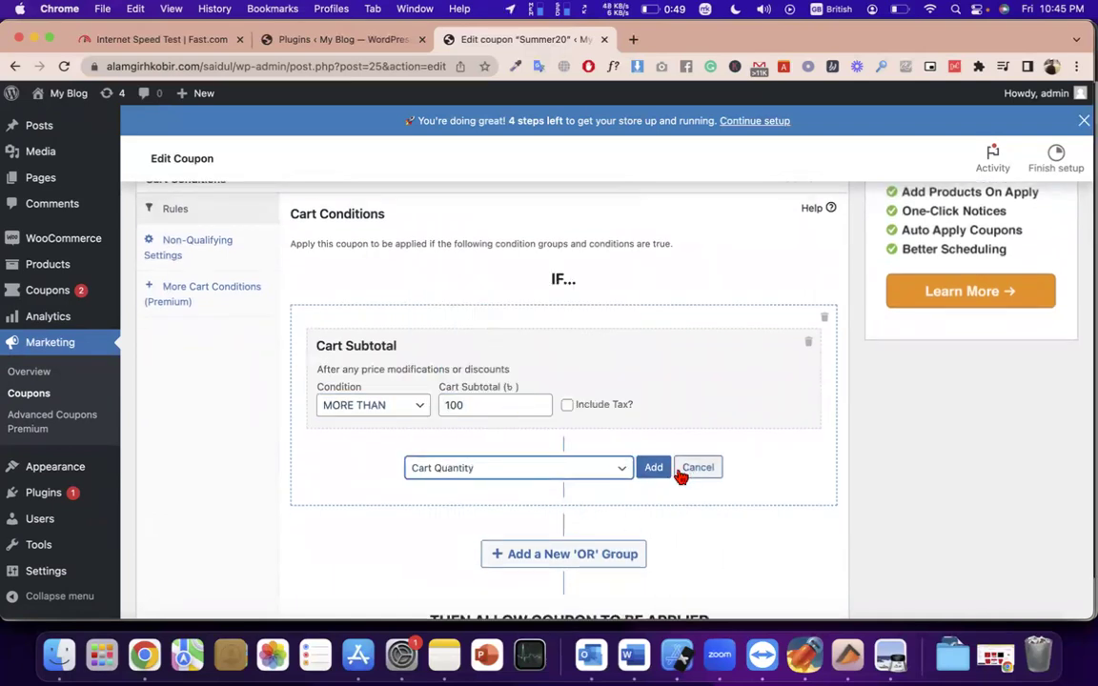
click(654, 469)
Step: Set the Cart Quantity rule's quantity to 5 and check its available comparison options
click(496, 579)
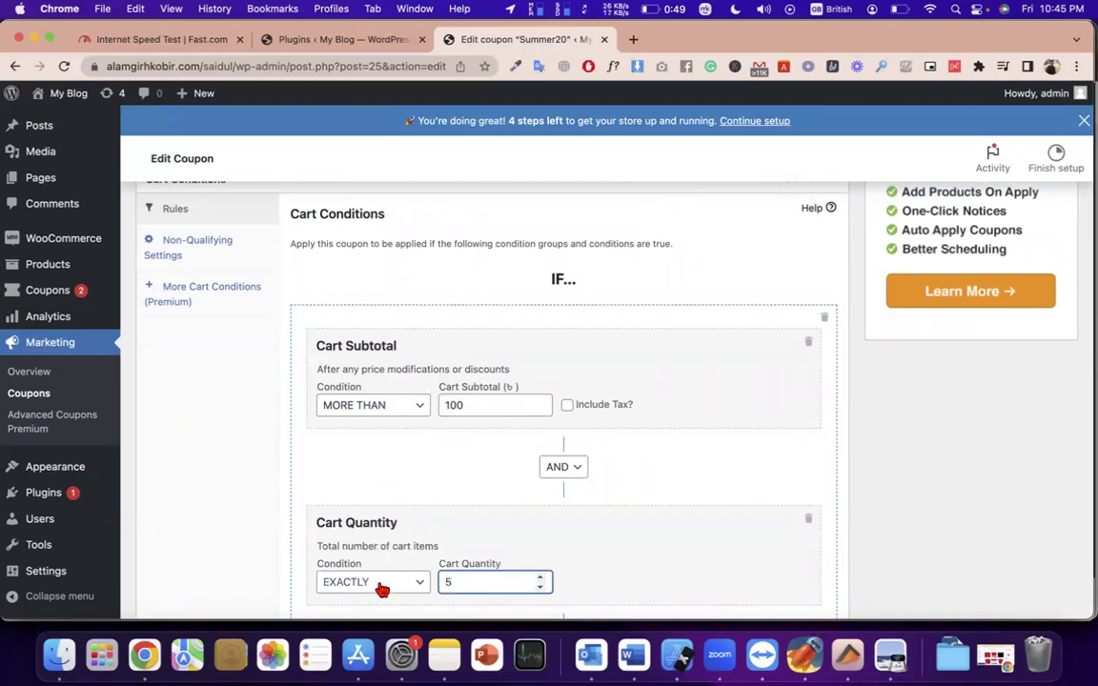
click(410, 583)
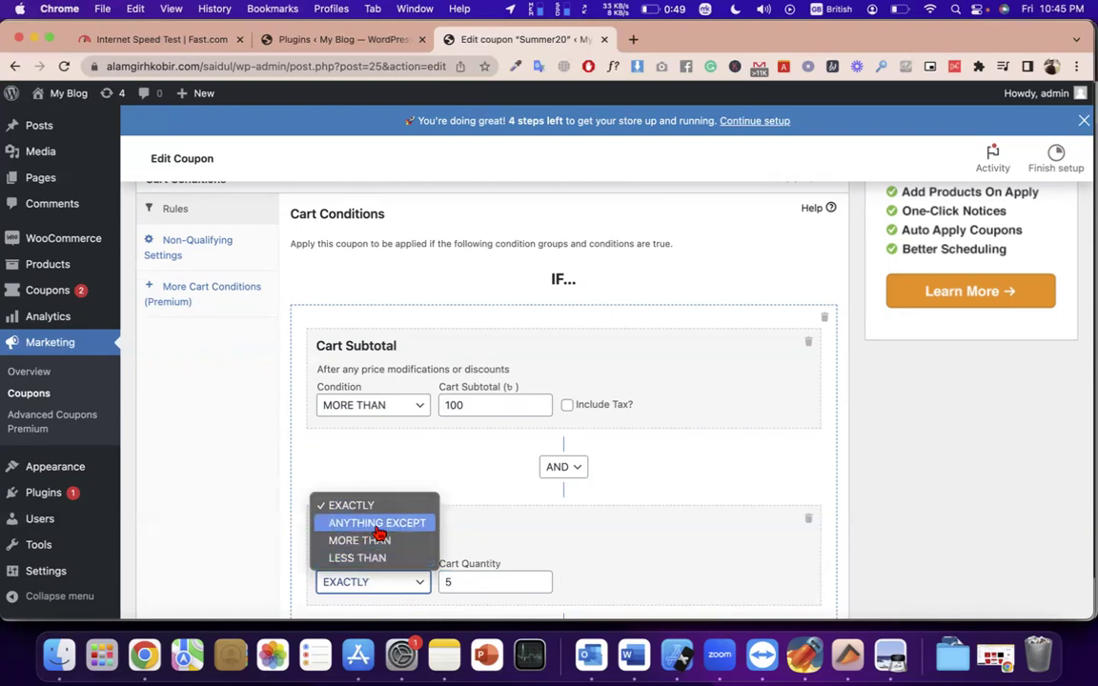
click(458, 583)
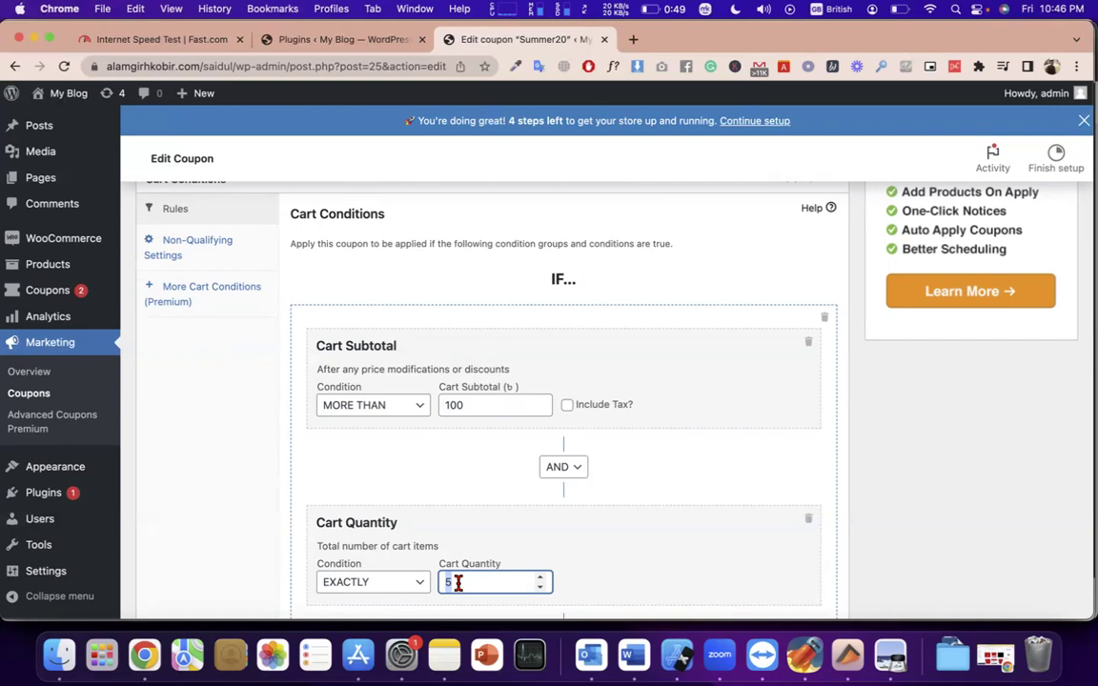
Step: Try the ANYTHING EXCEPT comparison on the Cart Quantity rule
click(367, 582)
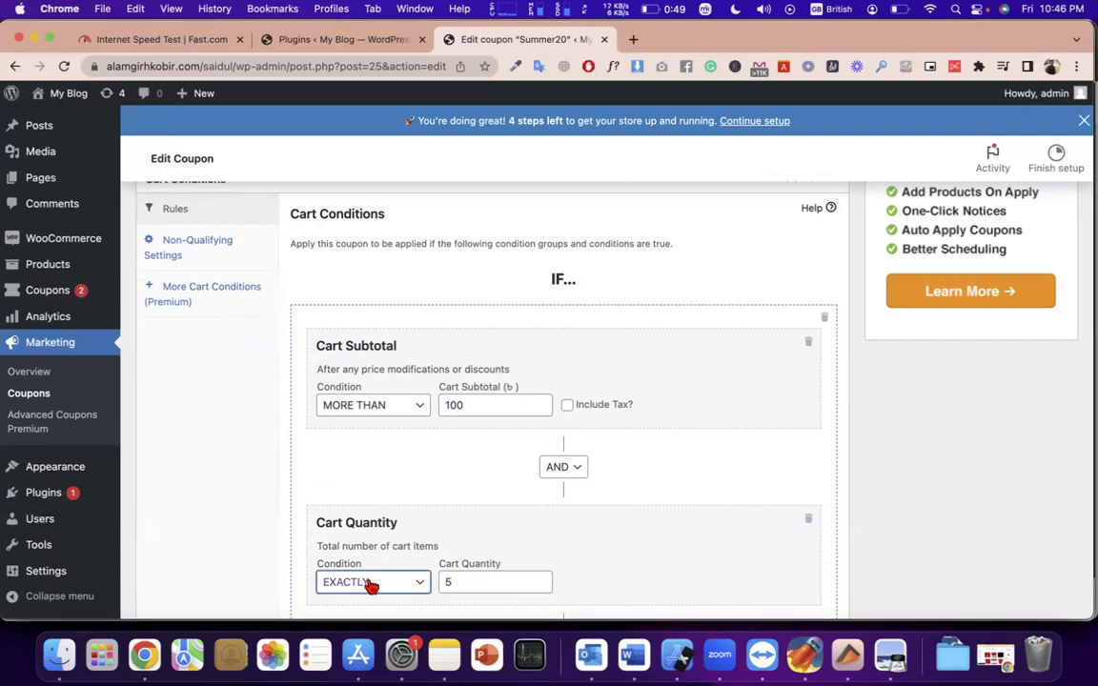
click(351, 524)
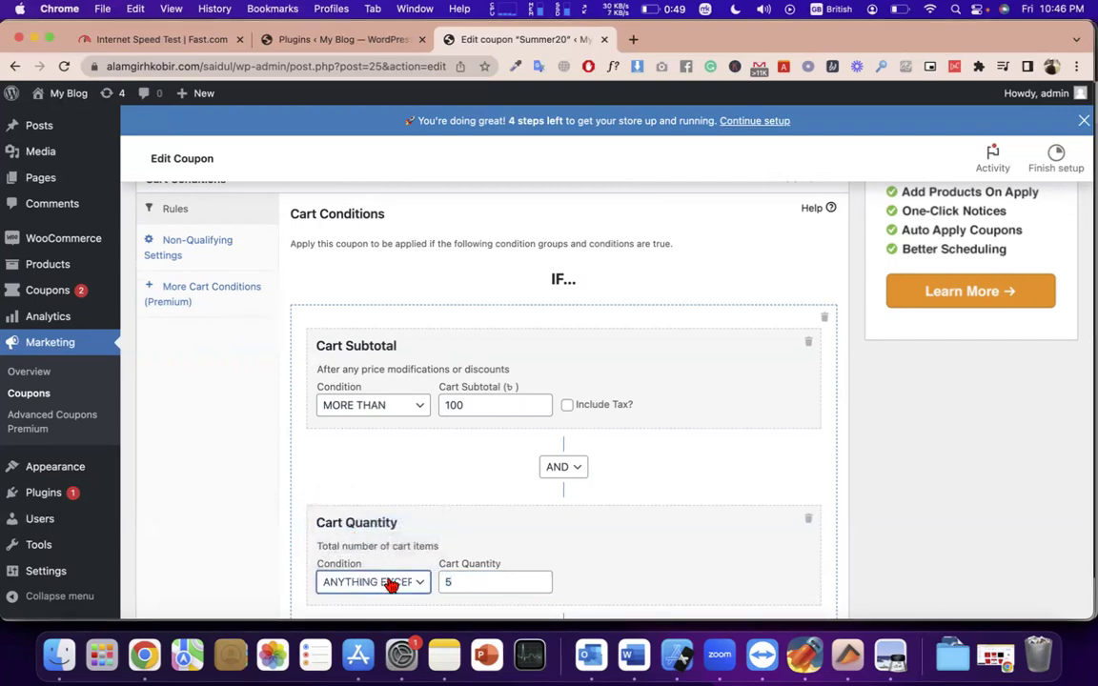
click(462, 581)
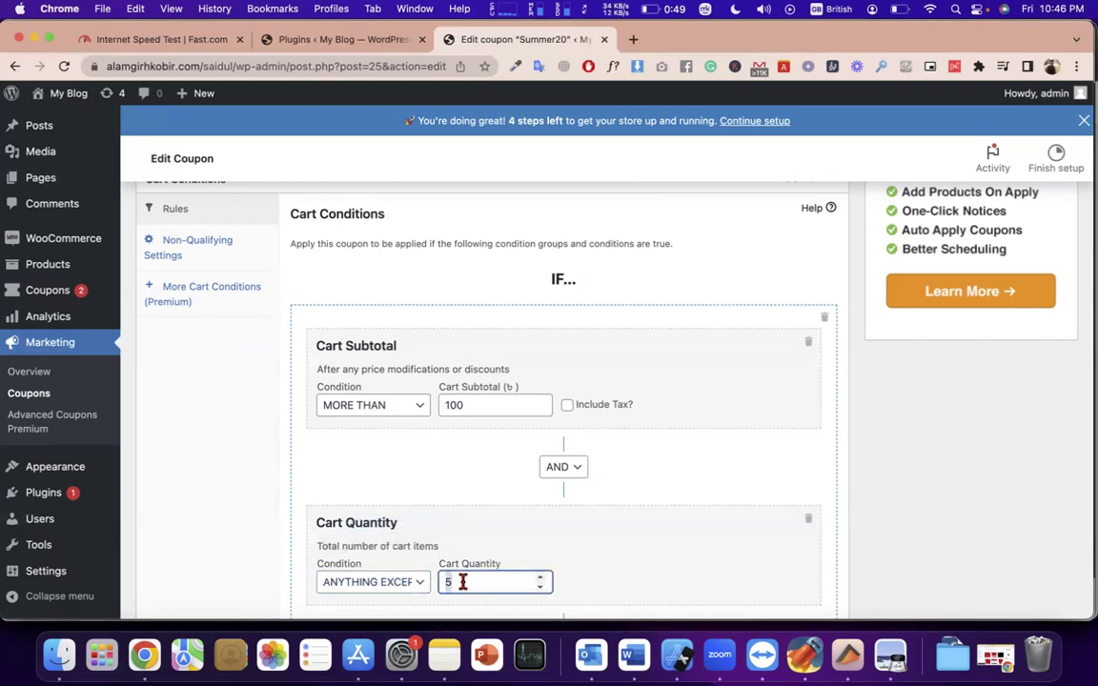
Step: Set the Cart Quantity rule's comparison to MORE THAN for the quantity of 5
click(412, 583)
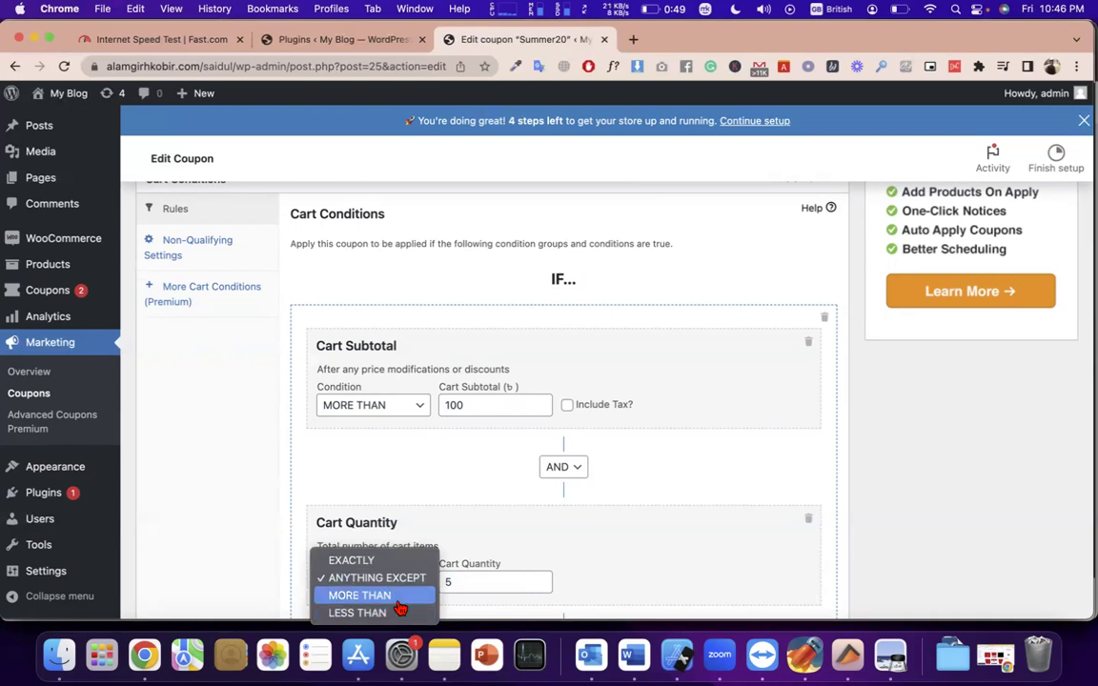
click(426, 596)
scroll(477, 588, down, 3)
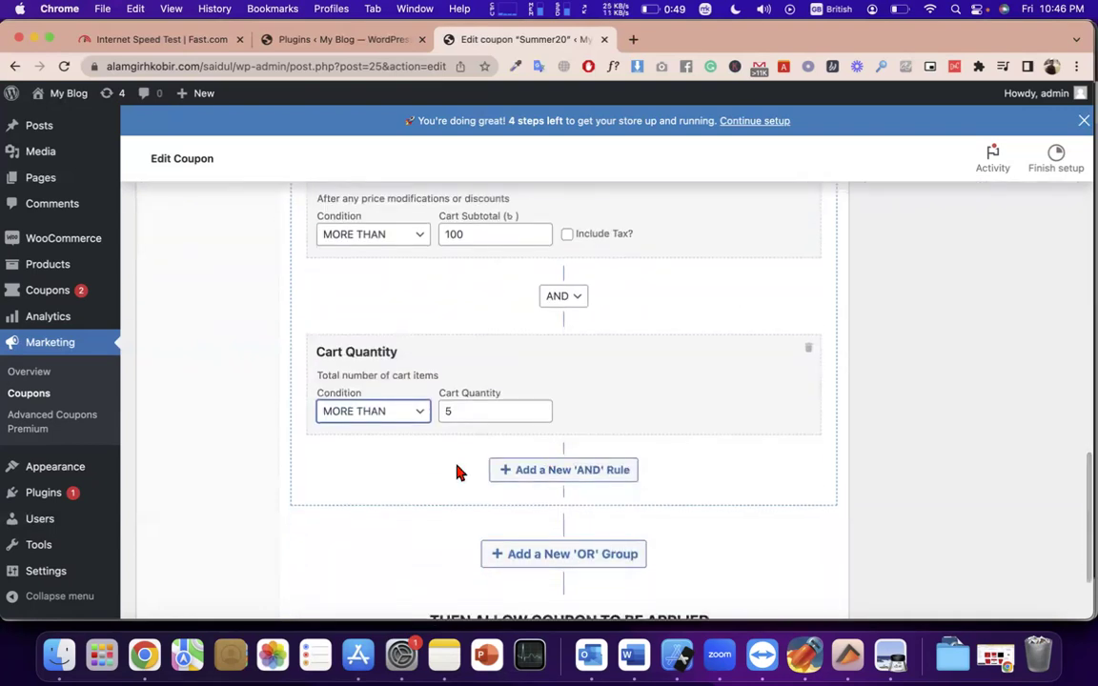
click(482, 413)
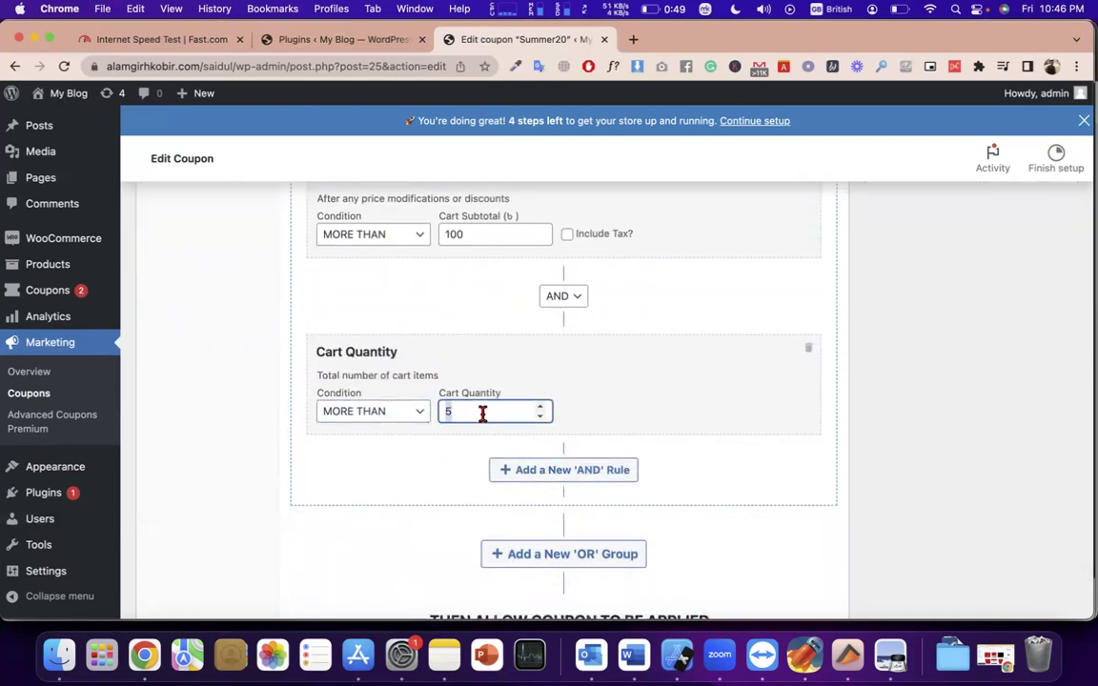
Step: Review the coupon's General settings in the coupon data
scroll(485, 419, up, 5)
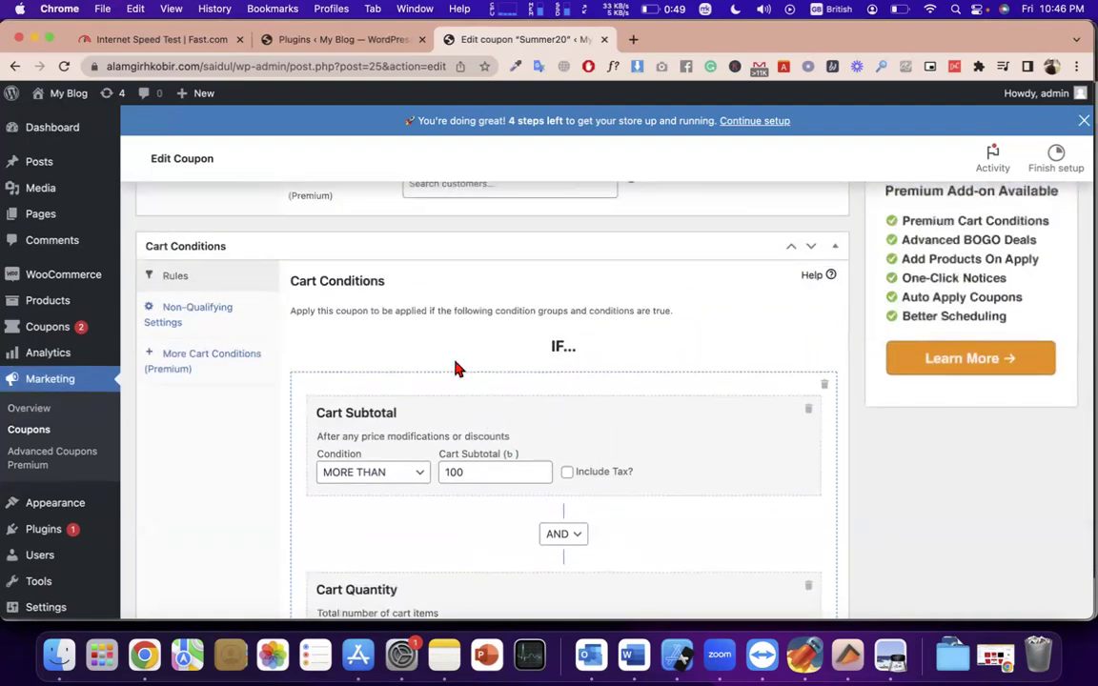
scroll(453, 368, down, 1)
scroll(453, 367, up, 10)
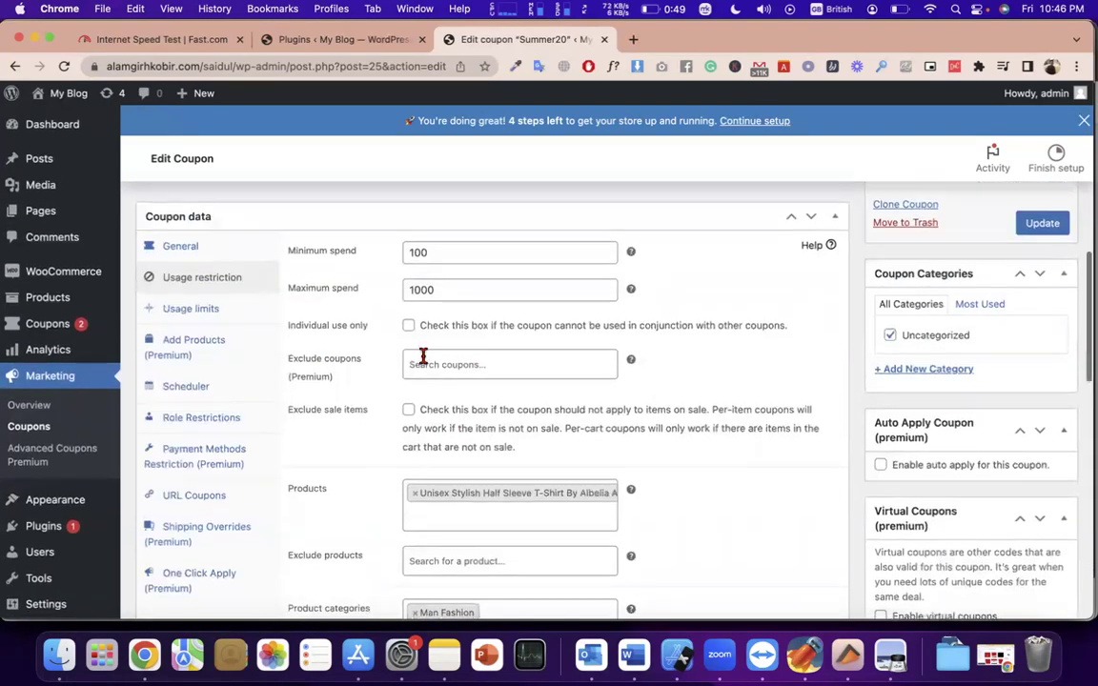
scroll(419, 352, down, 1)
click(224, 245)
scroll(351, 370, down, 5)
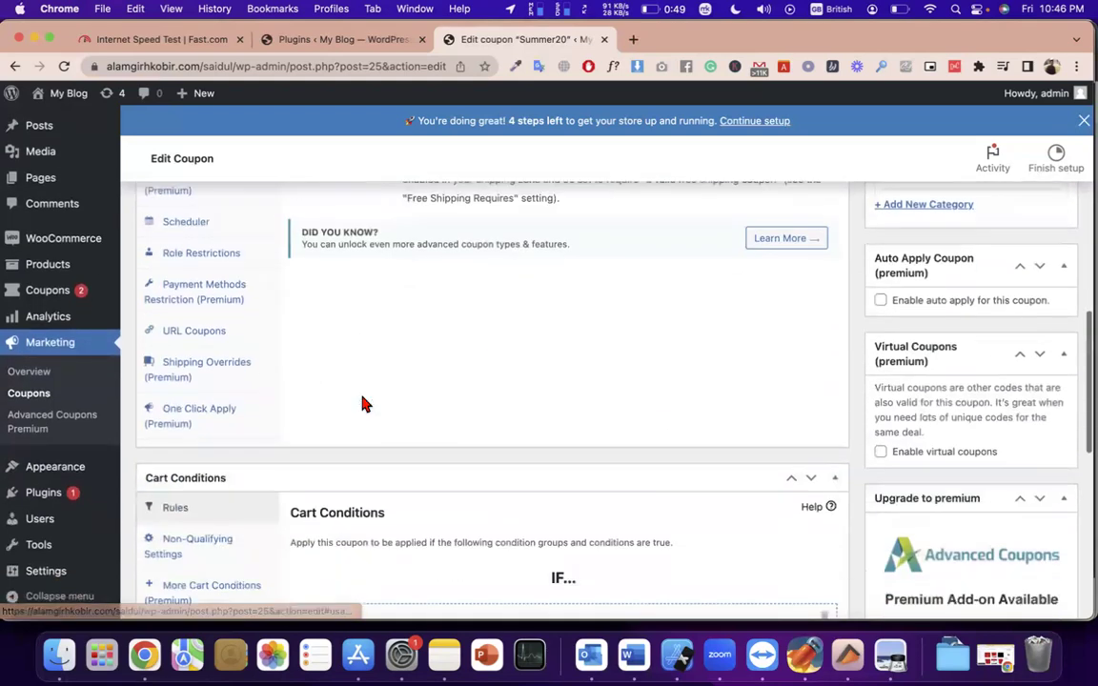
Step: Delete the Cart Subtotal rule from the coupon's cart conditions
click(388, 385)
click(397, 385)
click(809, 325)
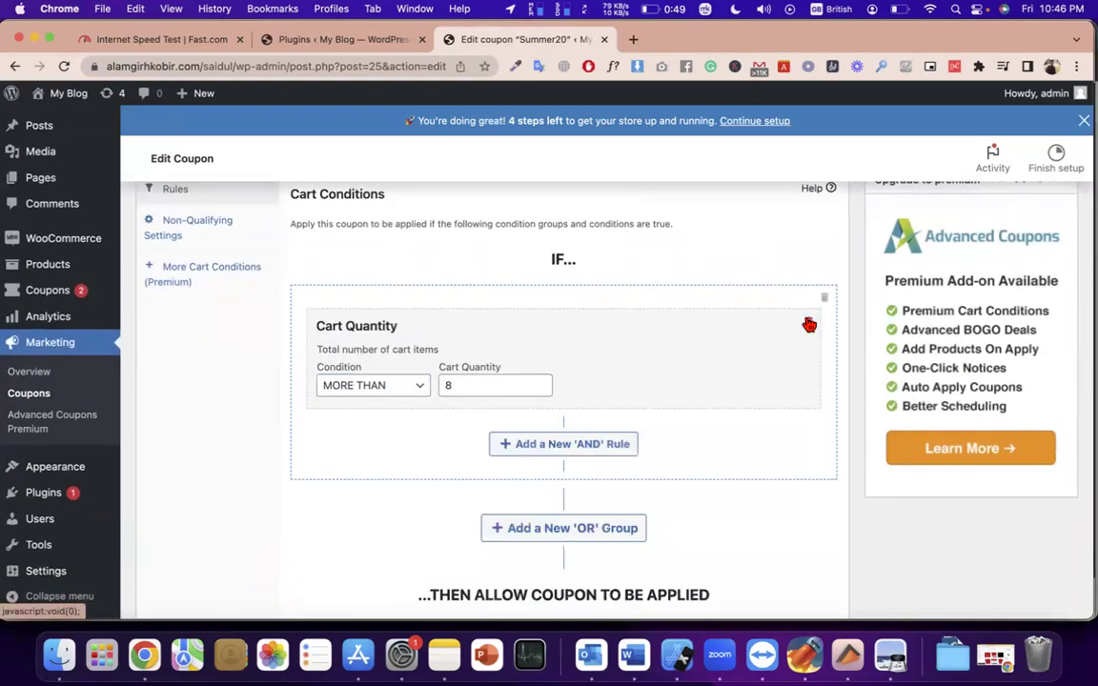
Step: Add a Product Categories Exists In Cart condition as a new AND rule below the Cart Quantity rule
click(541, 443)
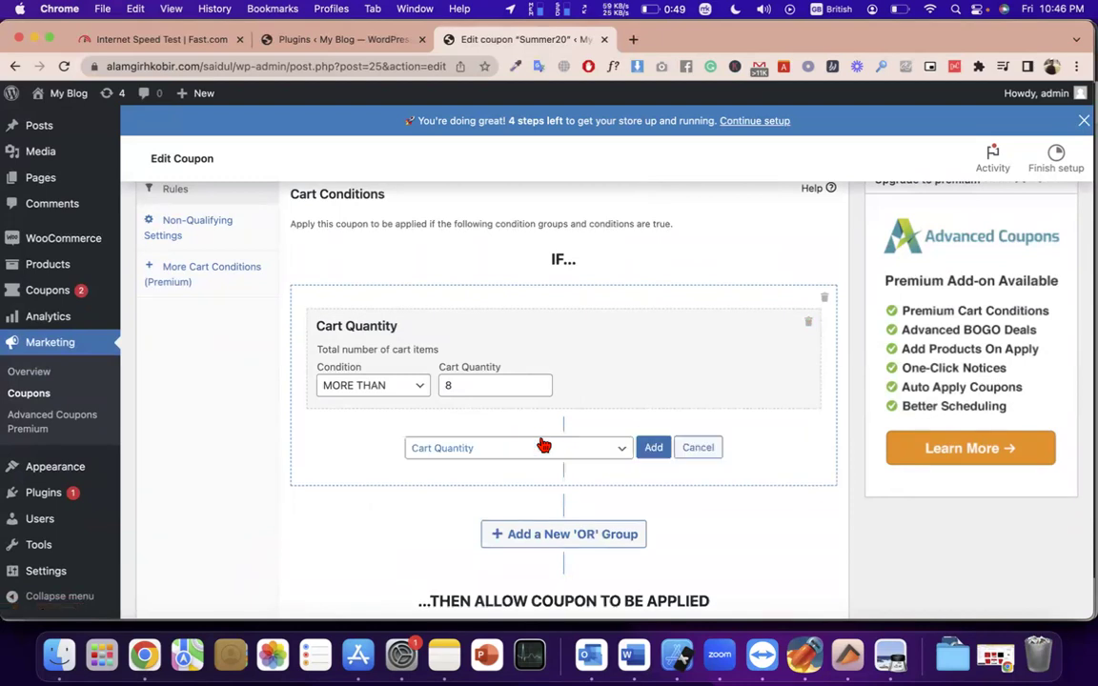
click(466, 452)
scroll(500, 407, down, 3)
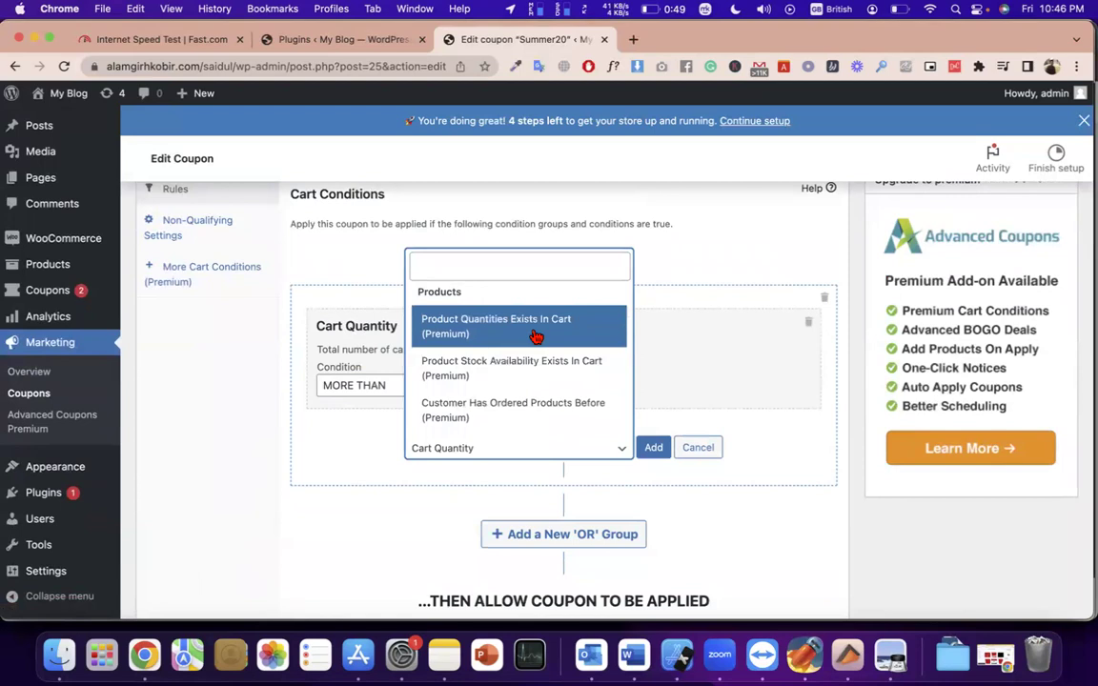
scroll(536, 337, down, 3)
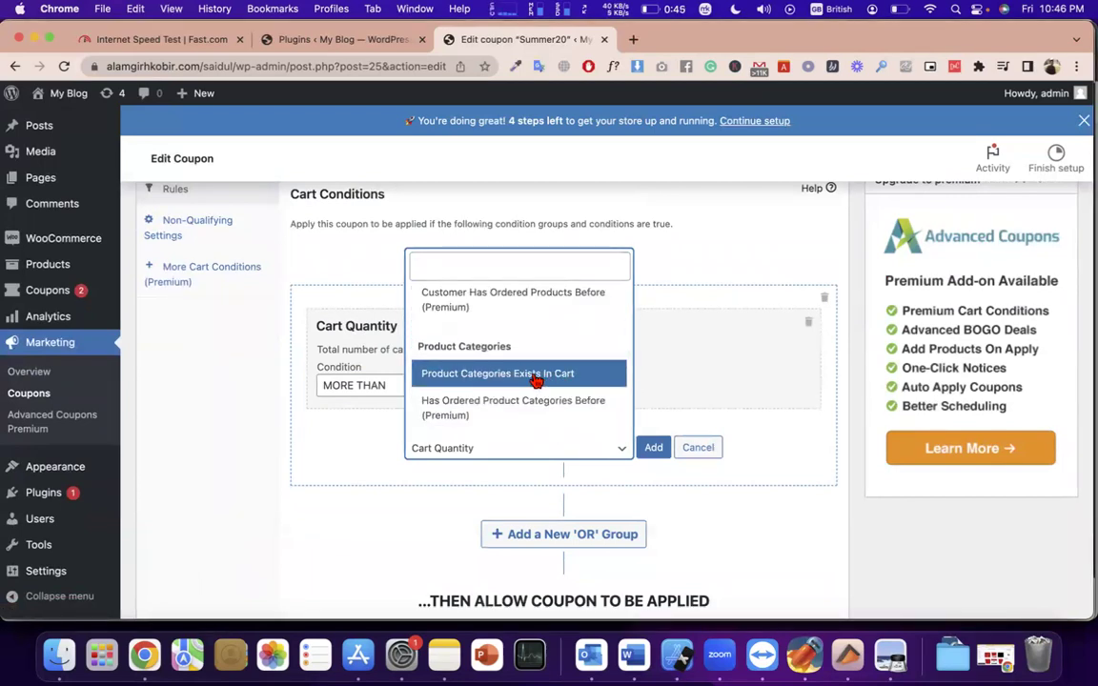
click(517, 377)
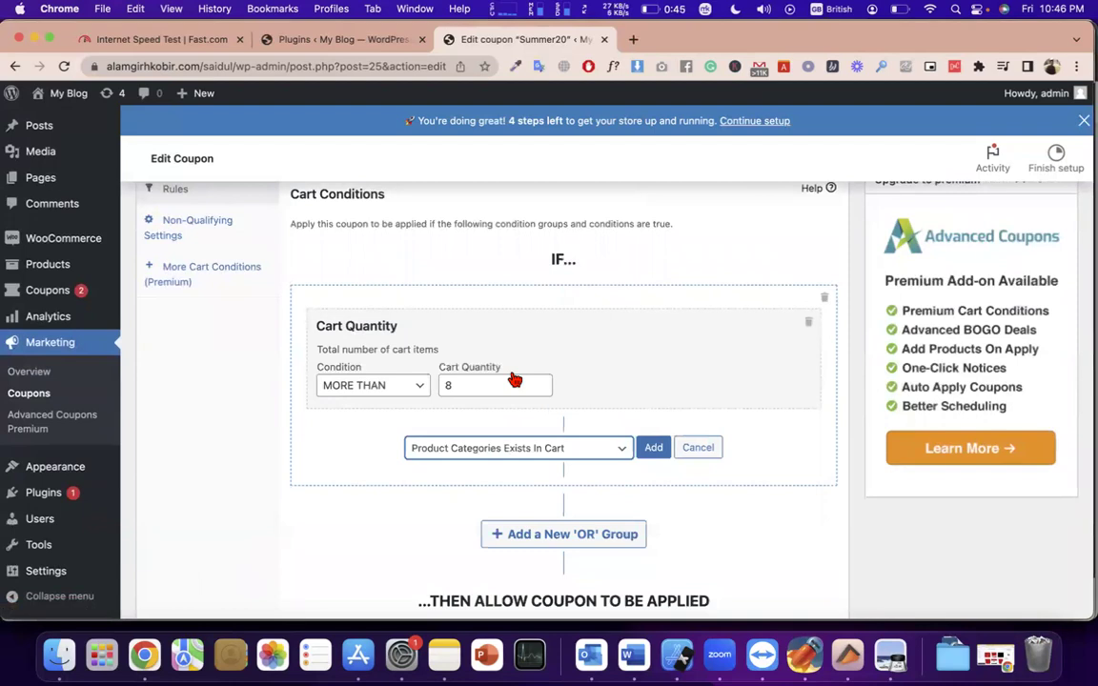
click(666, 450)
scroll(439, 487, down, 2)
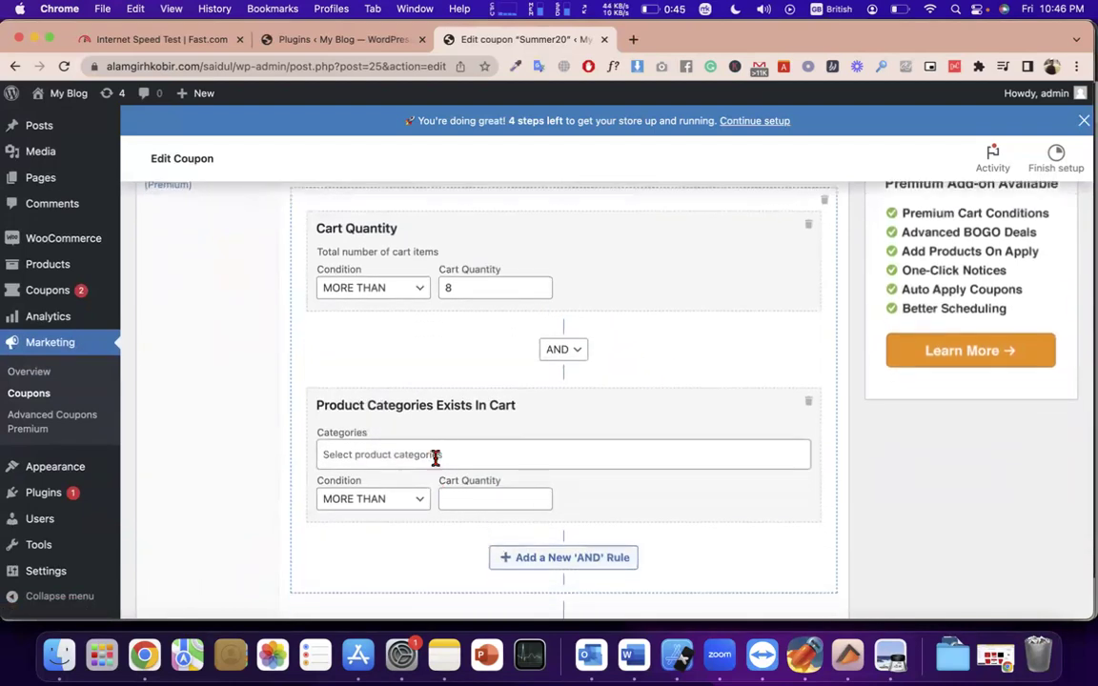
Step: Set the Product Categories Exists In Cart rule to the Man Fashion category with a cart quantity of 5
click(436, 455)
click(458, 510)
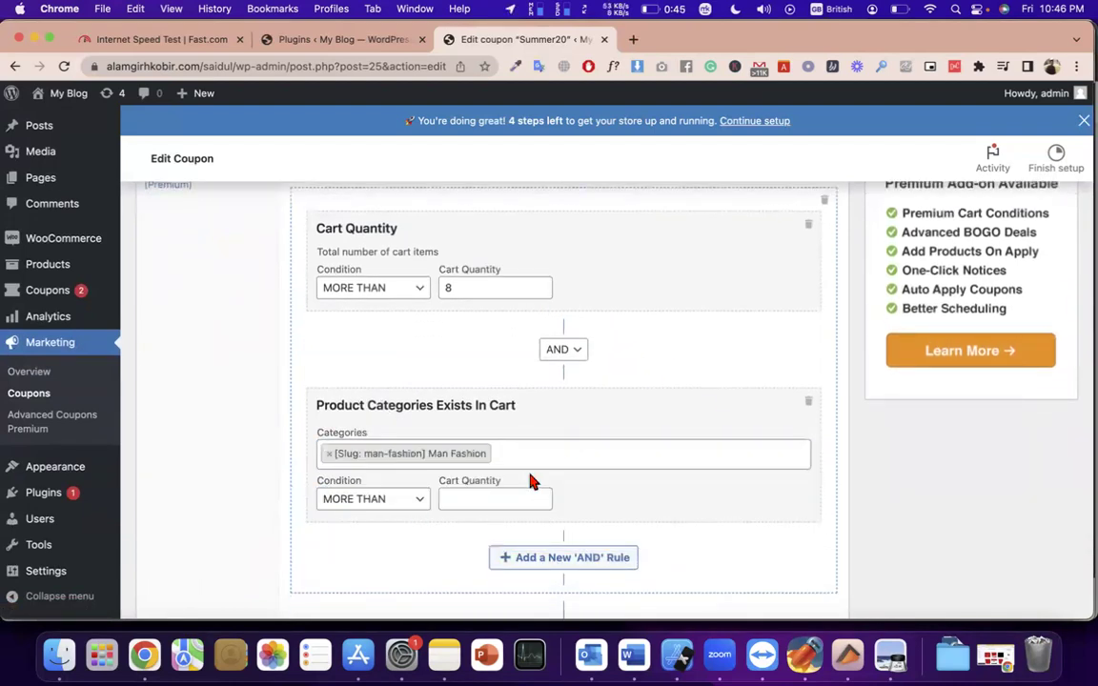
click(478, 495)
key(Return)
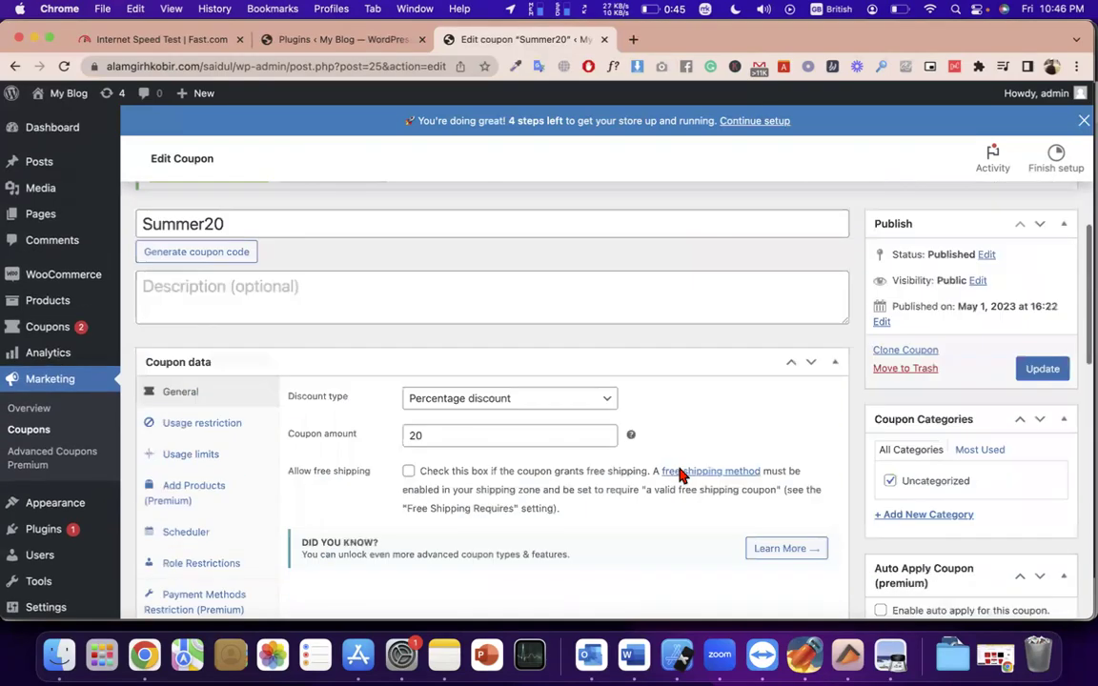
scroll(682, 475, down, 10)
scroll(681, 474, down, 5)
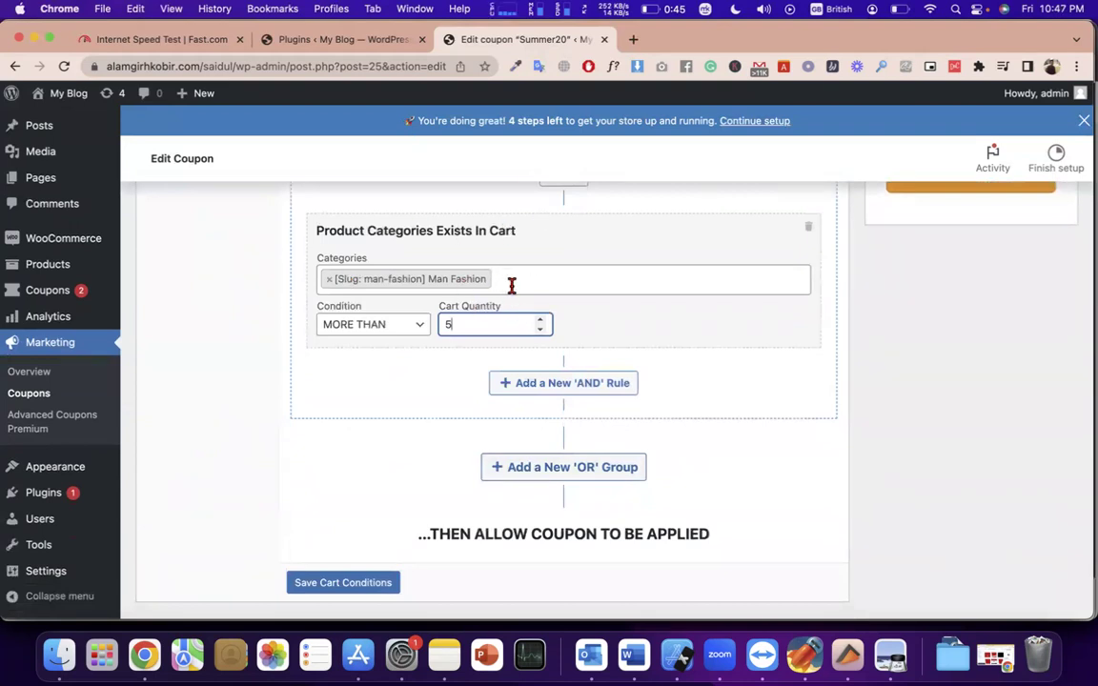
Step: Add a Customer Logged In Status condition as a new AND rule below the product categories rule
click(599, 386)
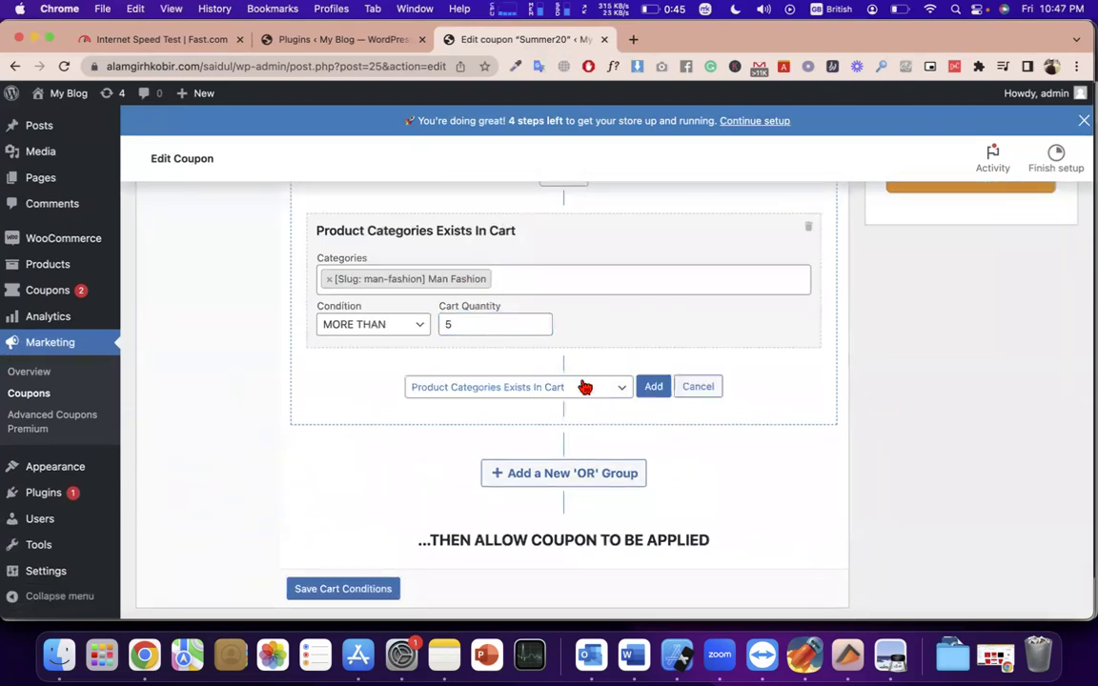
click(585, 386)
scroll(519, 514, up, 4)
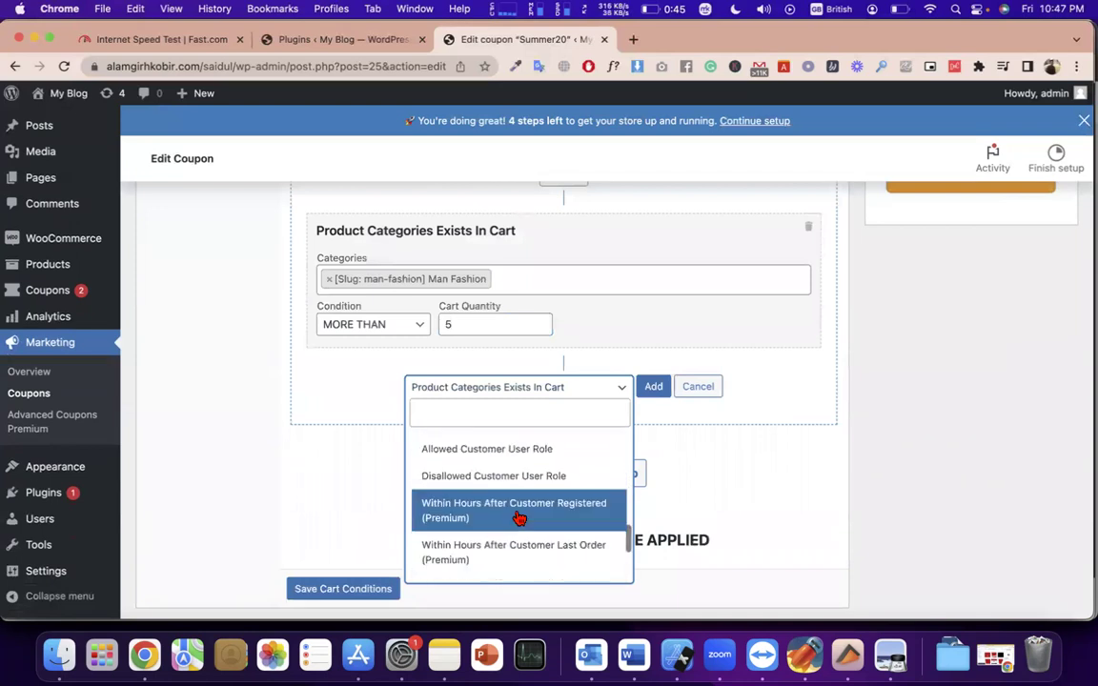
scroll(520, 518, up, 5)
scroll(520, 517, down, 1)
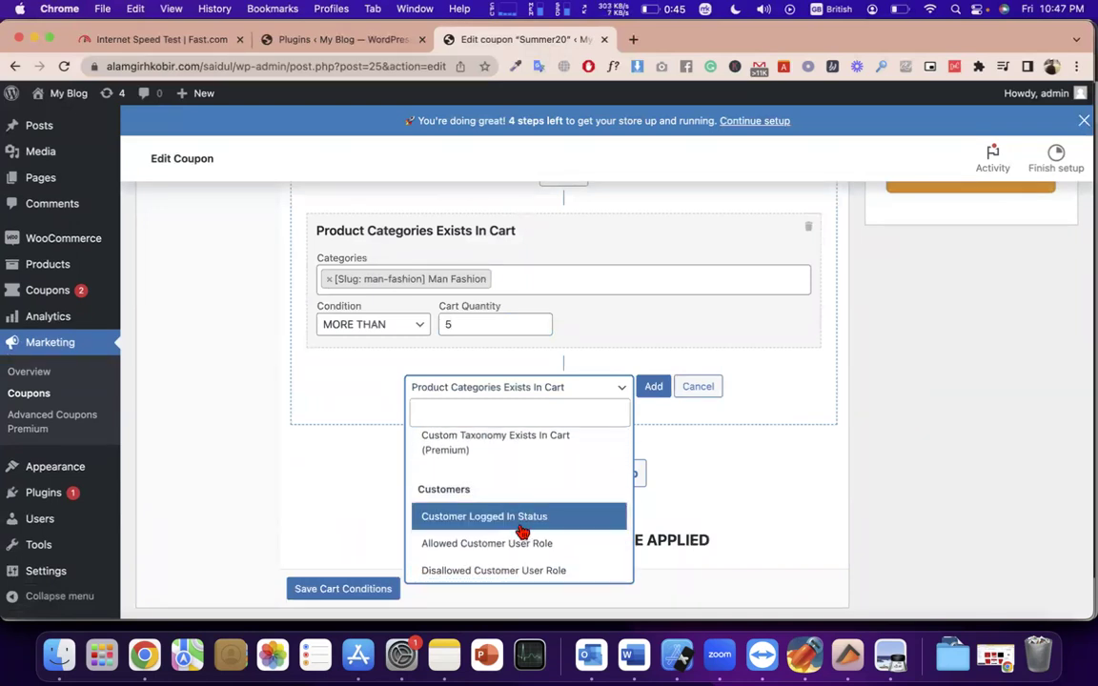
click(521, 529)
click(652, 386)
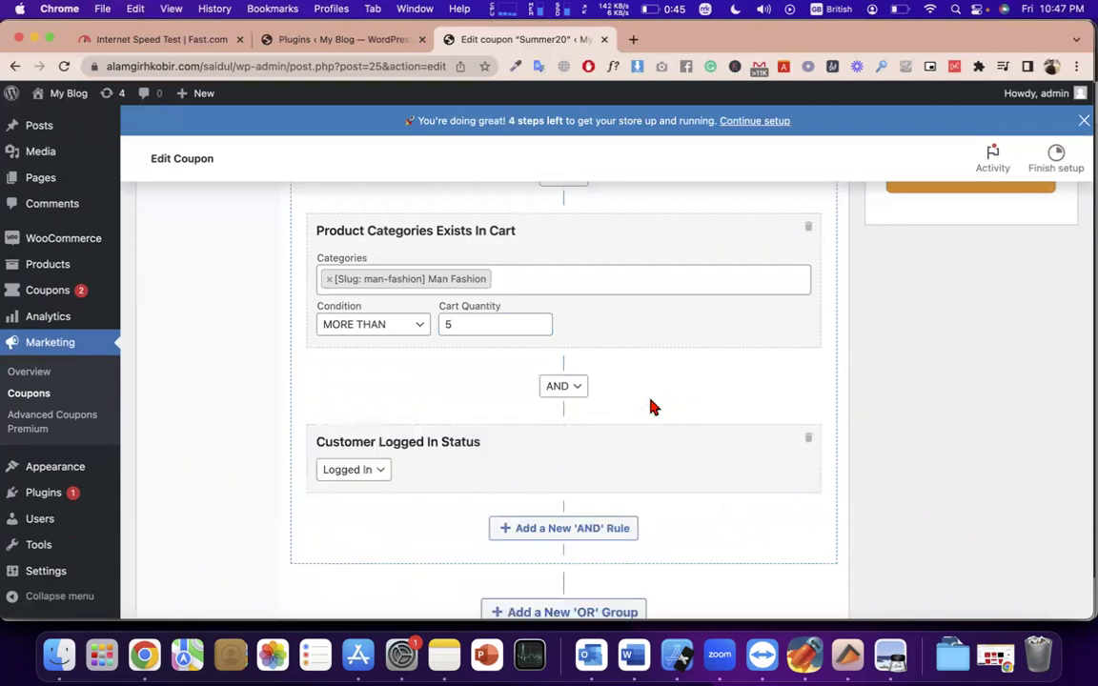
Step: Try the Guest option on the Customer Logged In Status rule and return it to Logged In
click(379, 468)
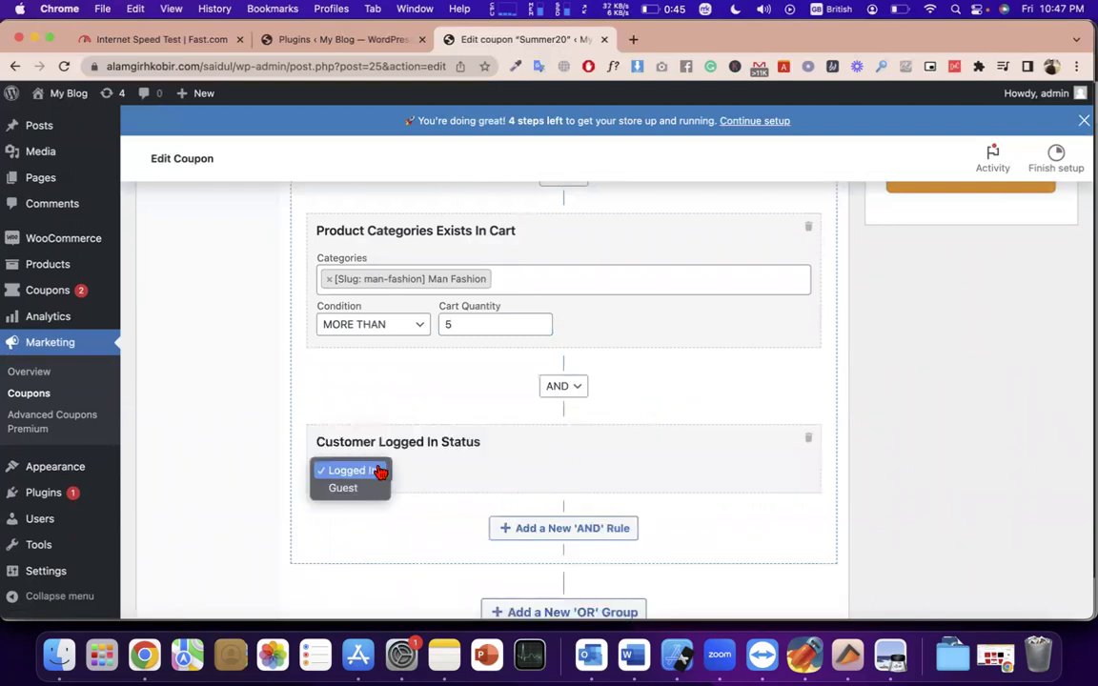
click(431, 460)
drag(503, 446, 207, 465)
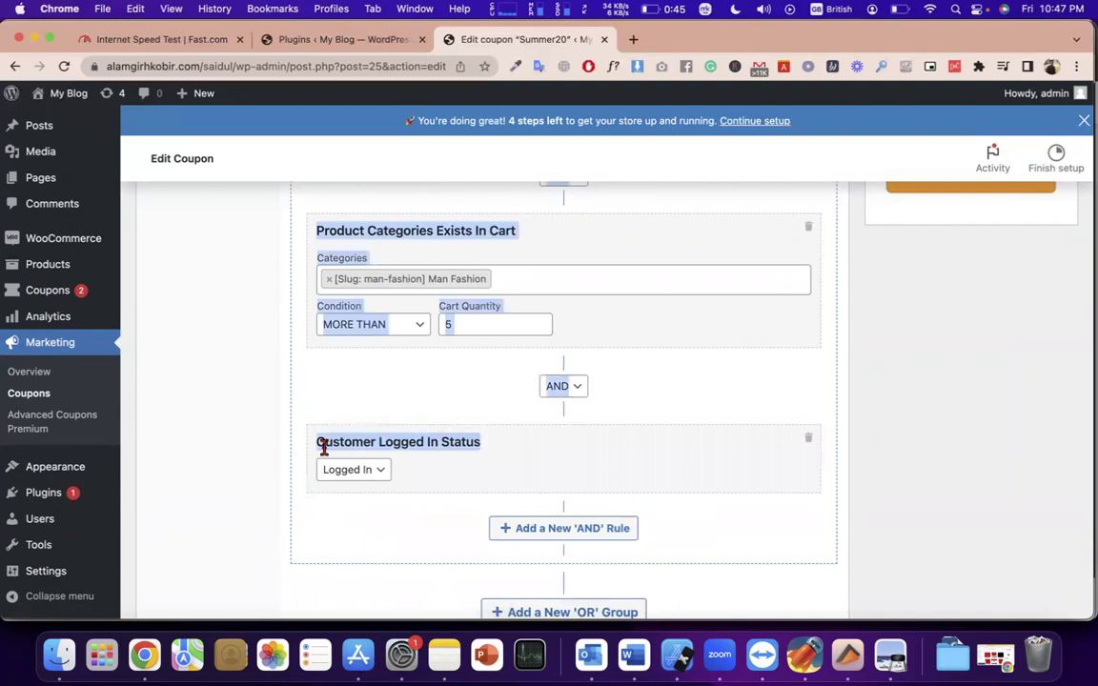
triple_click(370, 442)
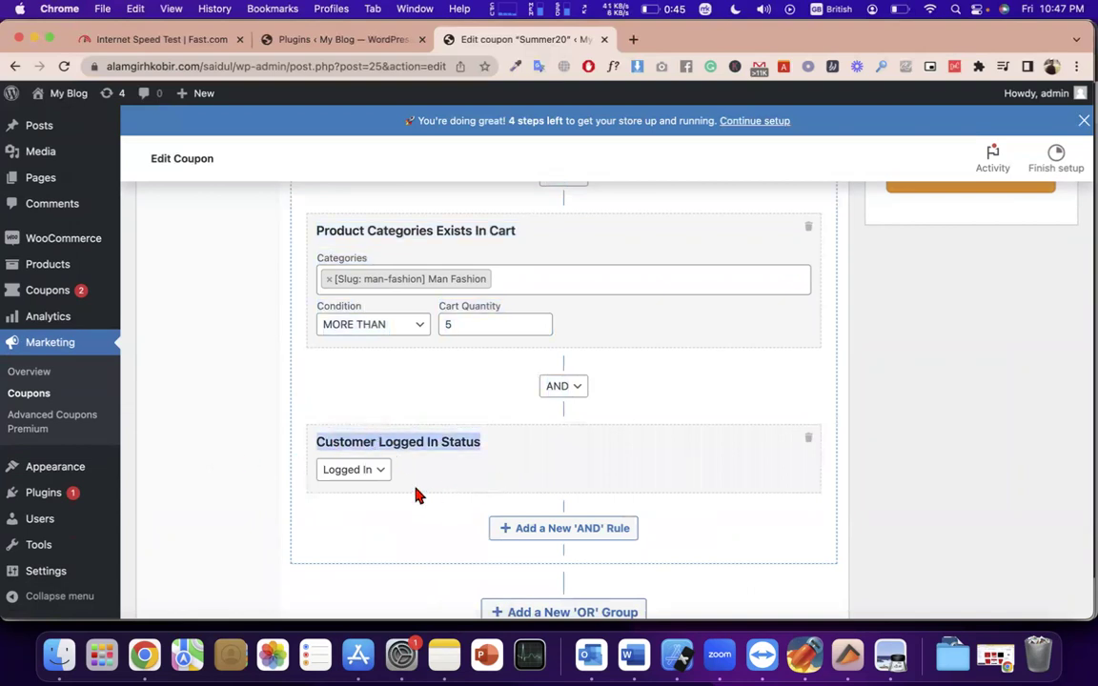
click(372, 472)
click(377, 487)
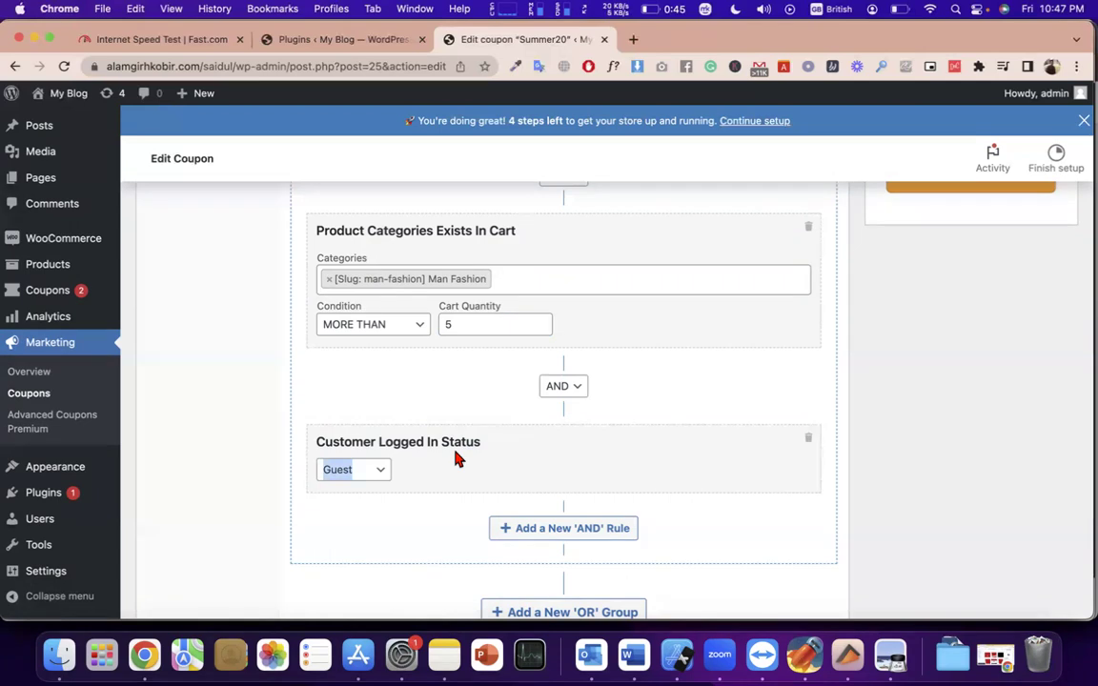
click(364, 470)
click(361, 456)
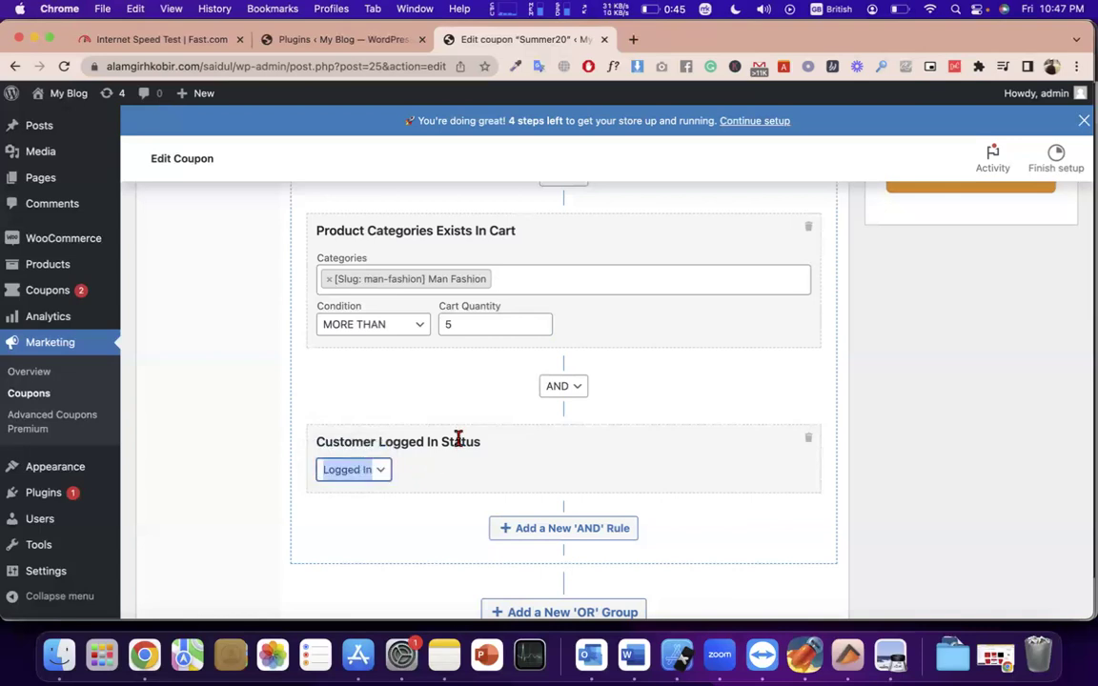
Step: Add an Allowed Customer User Role condition as a new AND rule below the Customer Logged In Status rule
click(563, 531)
click(553, 535)
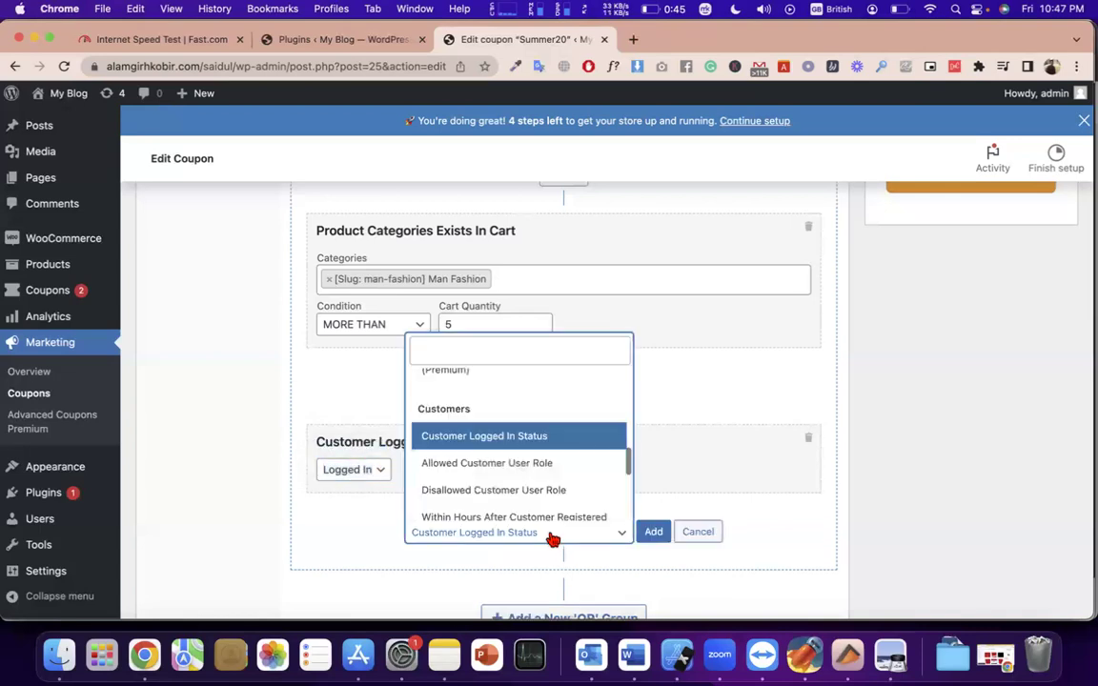
click(544, 465)
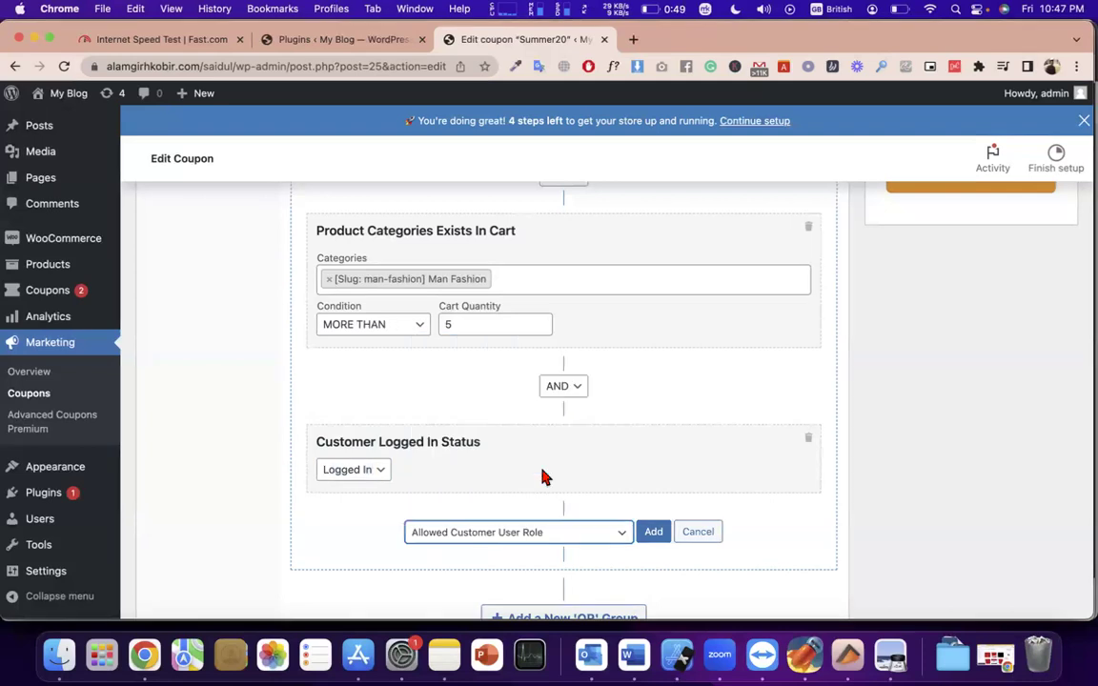
click(653, 530)
scroll(507, 499, down, 3)
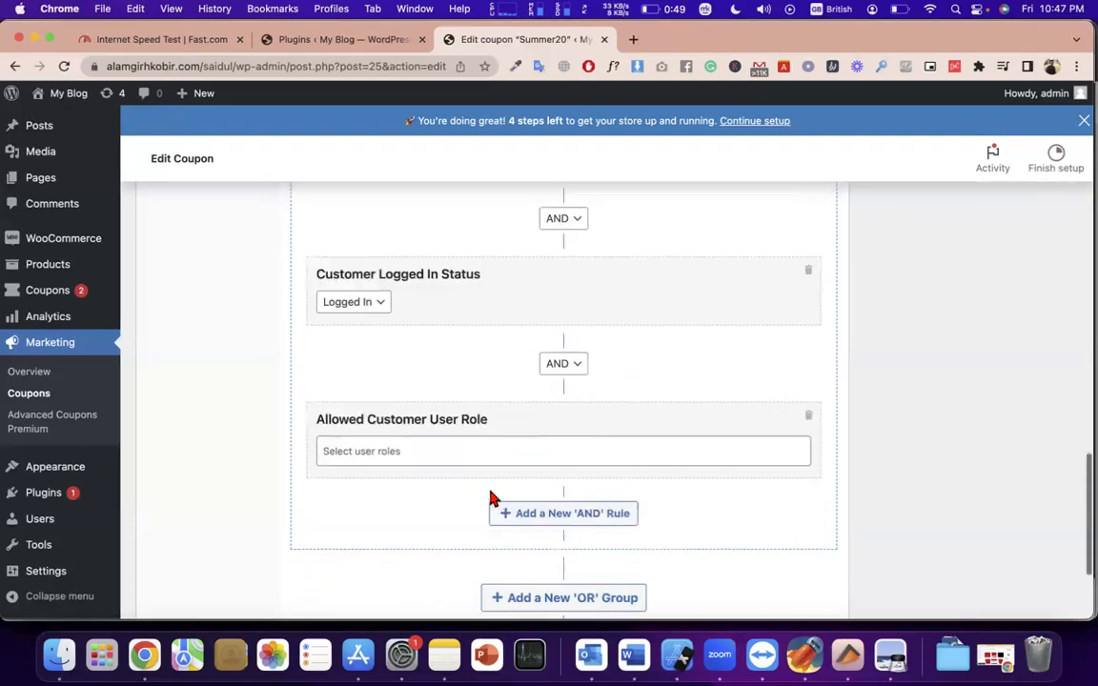
Step: Check the selectable roles of the Allowed Customer User Role rule and delete that rule
click(416, 450)
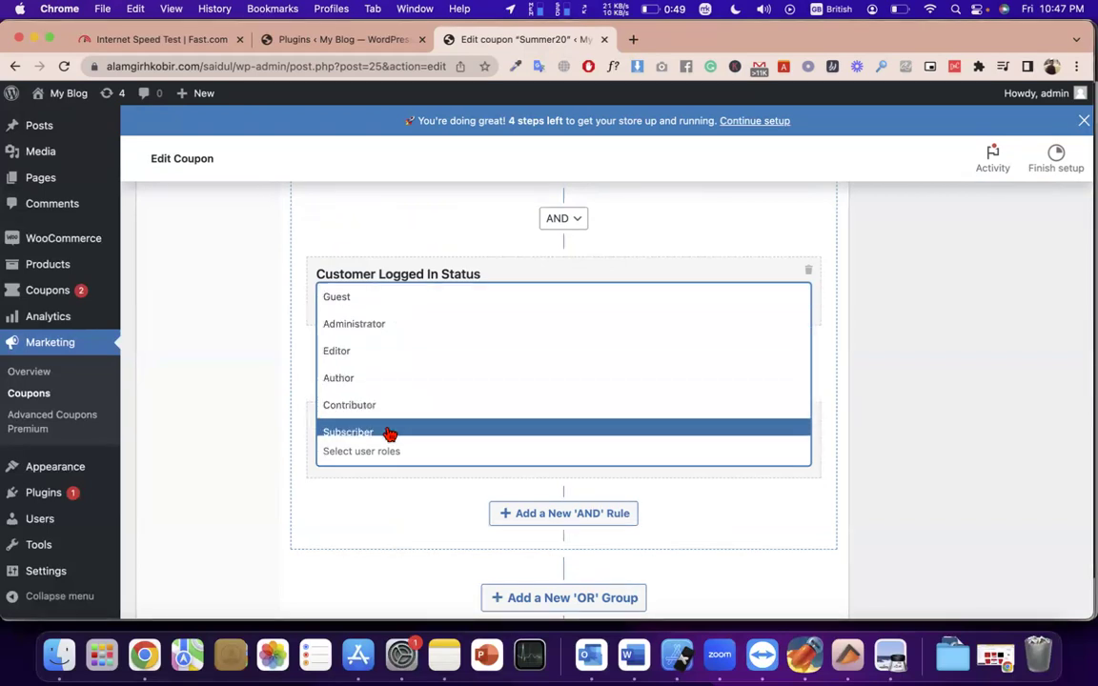
scroll(389, 431, down, 3)
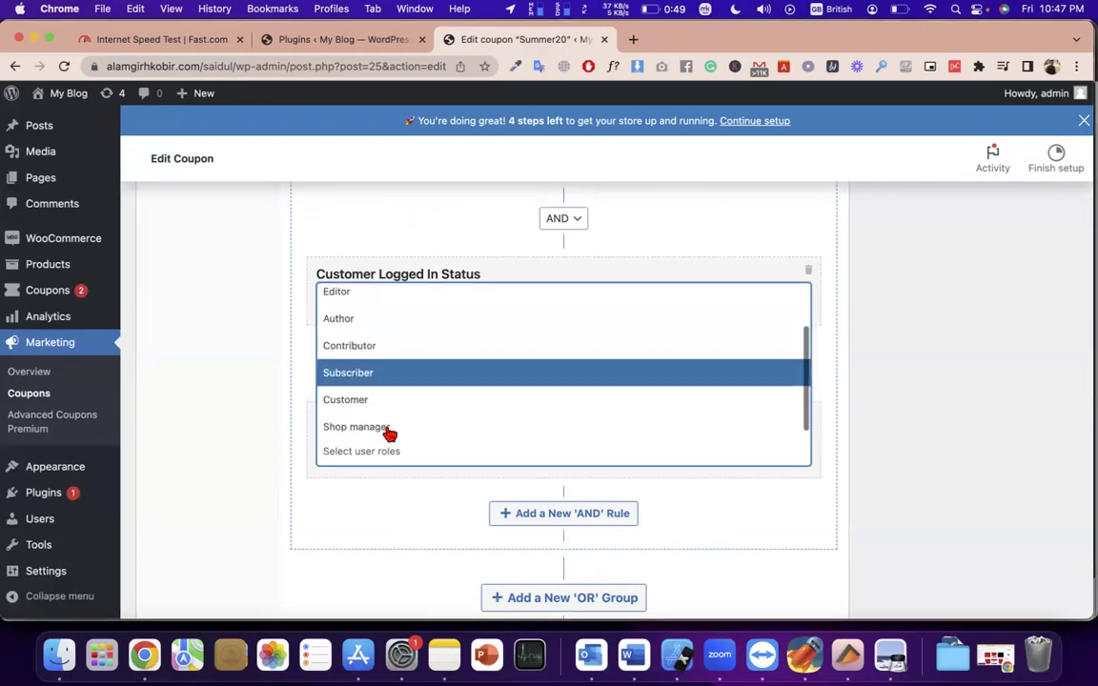
click(431, 465)
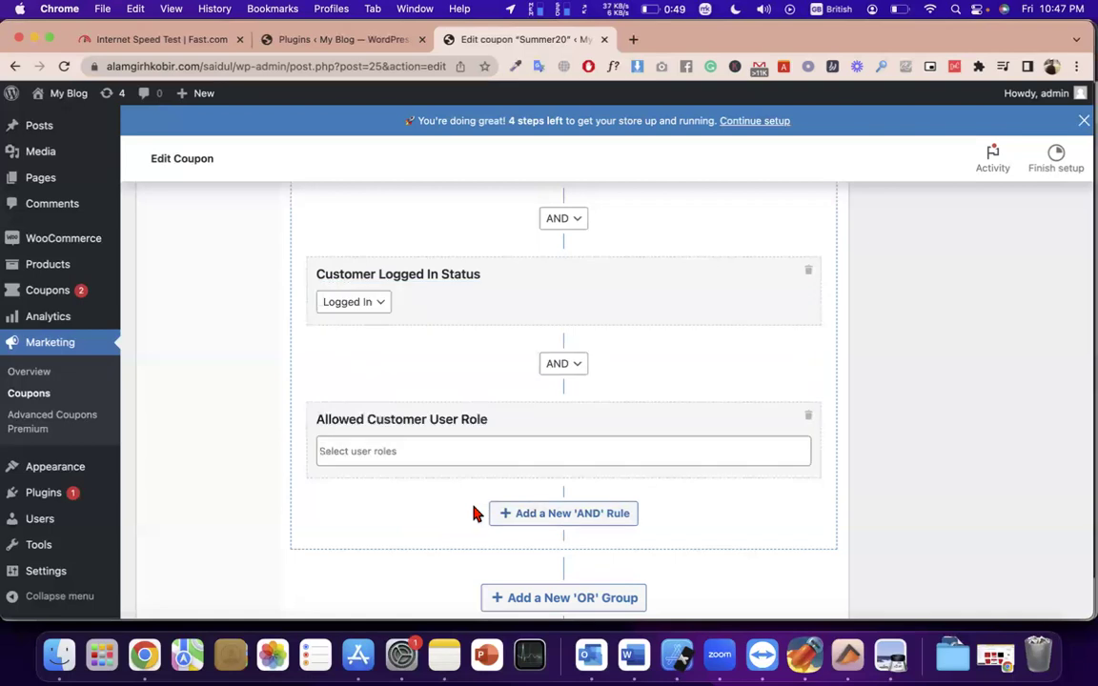
click(808, 419)
Step: Start a new AND rule below the Customer Logged In Status rule and review the Customers and Advanced condition types
click(554, 368)
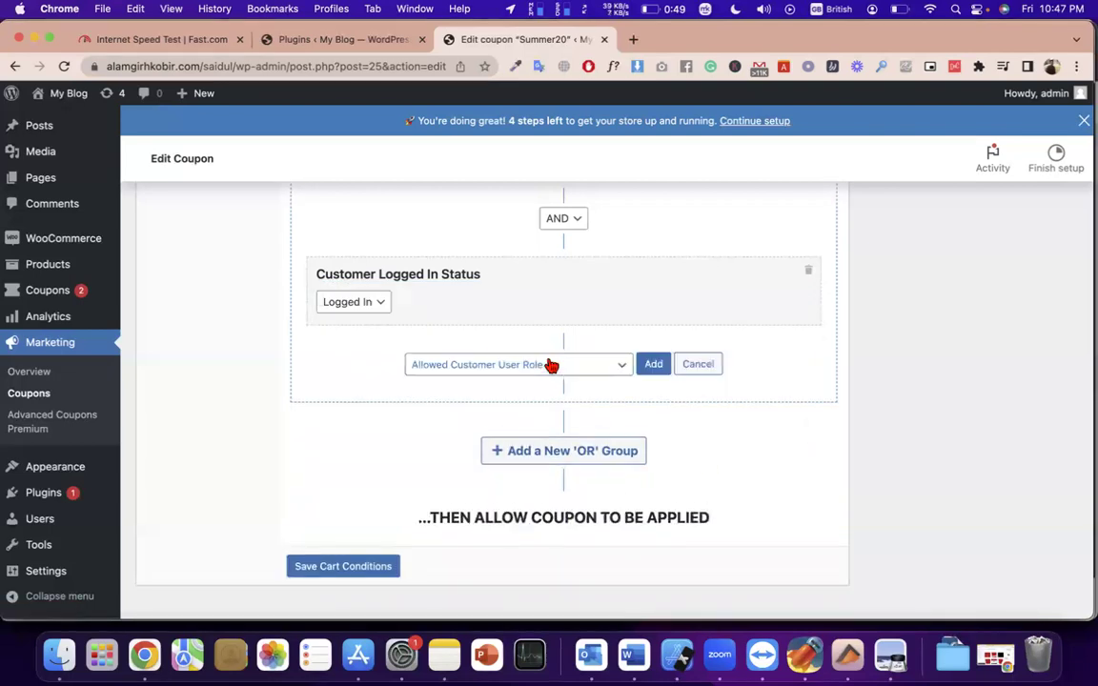
click(493, 367)
scroll(539, 525, down, 1)
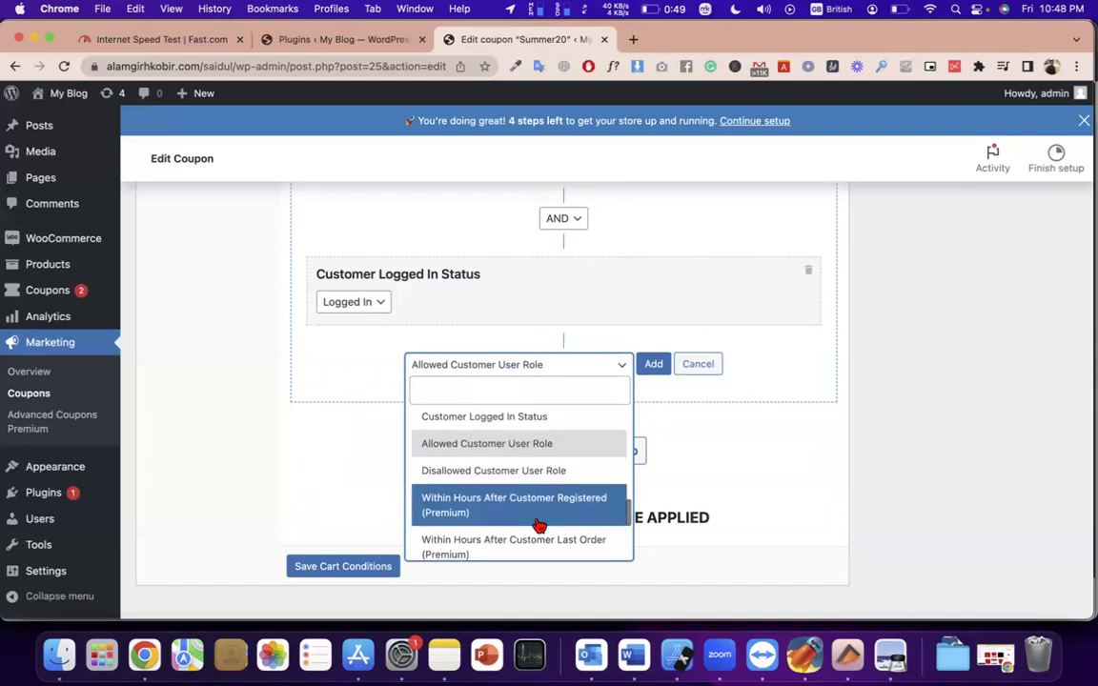
scroll(524, 497, down, 3)
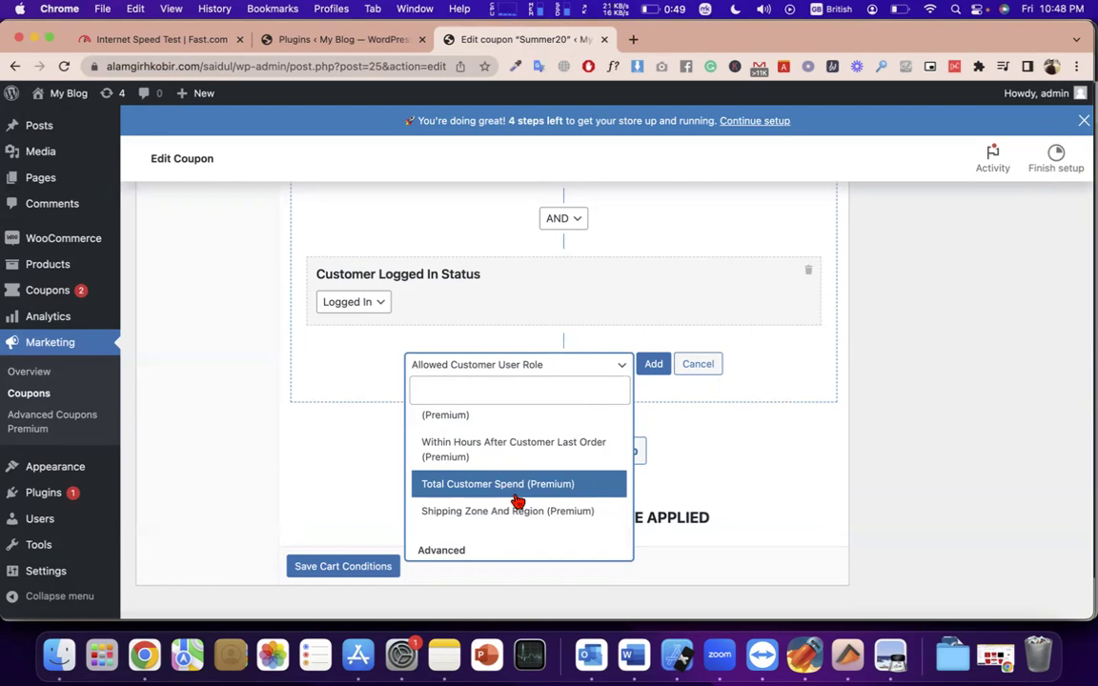
scroll(514, 499, up, 2)
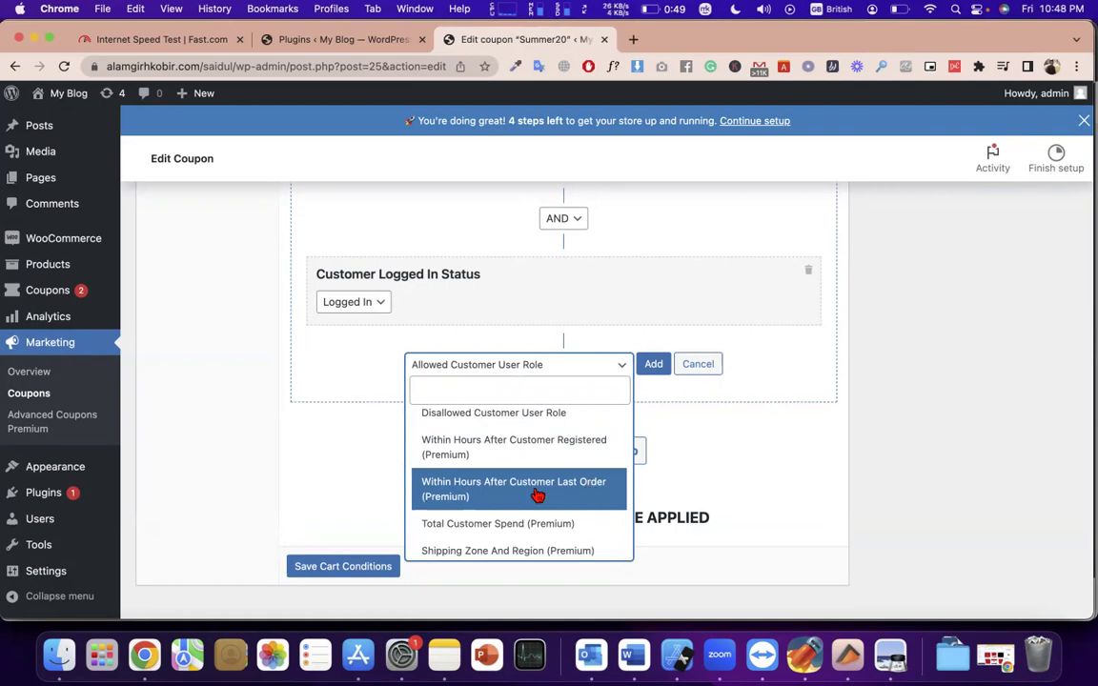
scroll(533, 496, down, 2)
scroll(536, 496, down, 1)
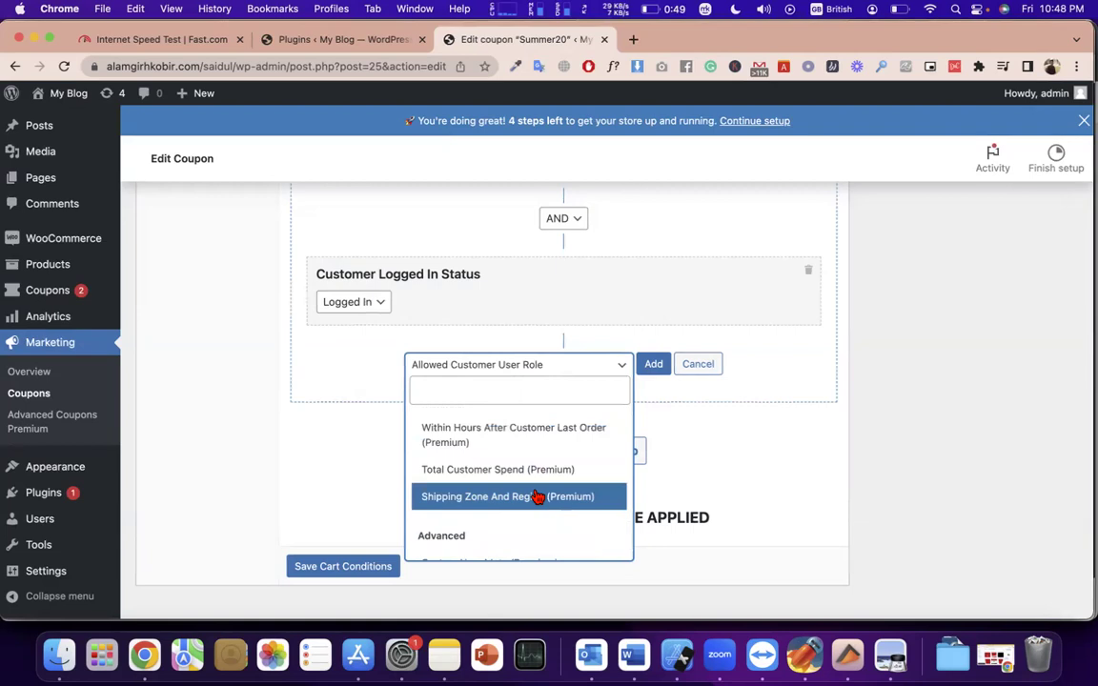
scroll(536, 496, down, 2)
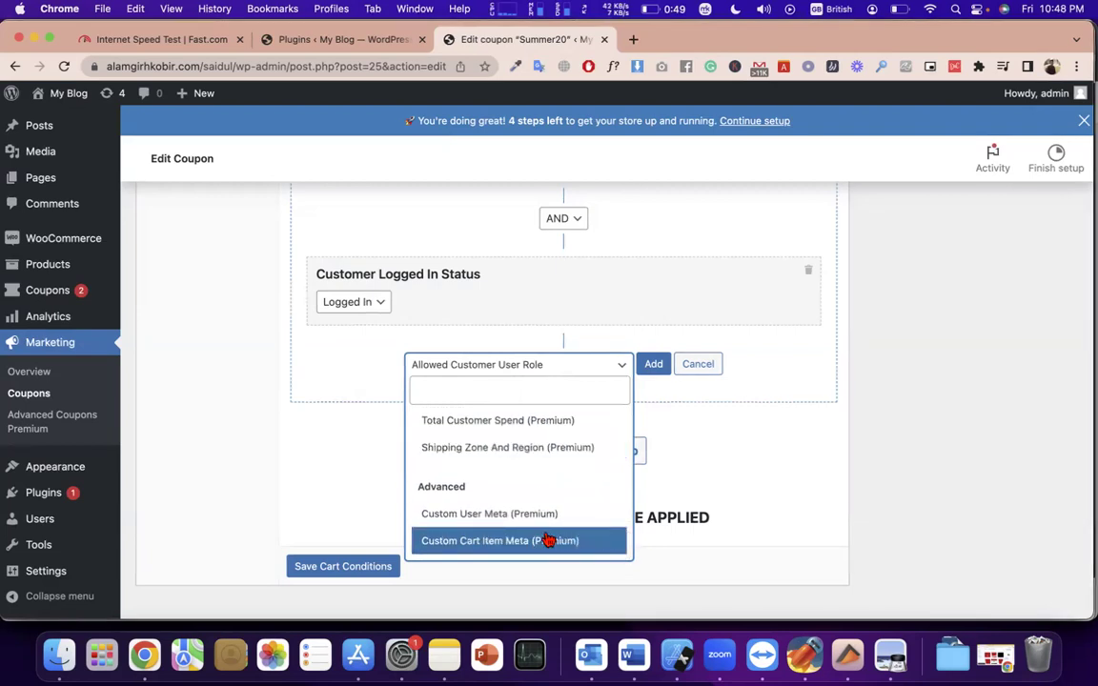
scroll(548, 540, up, 5)
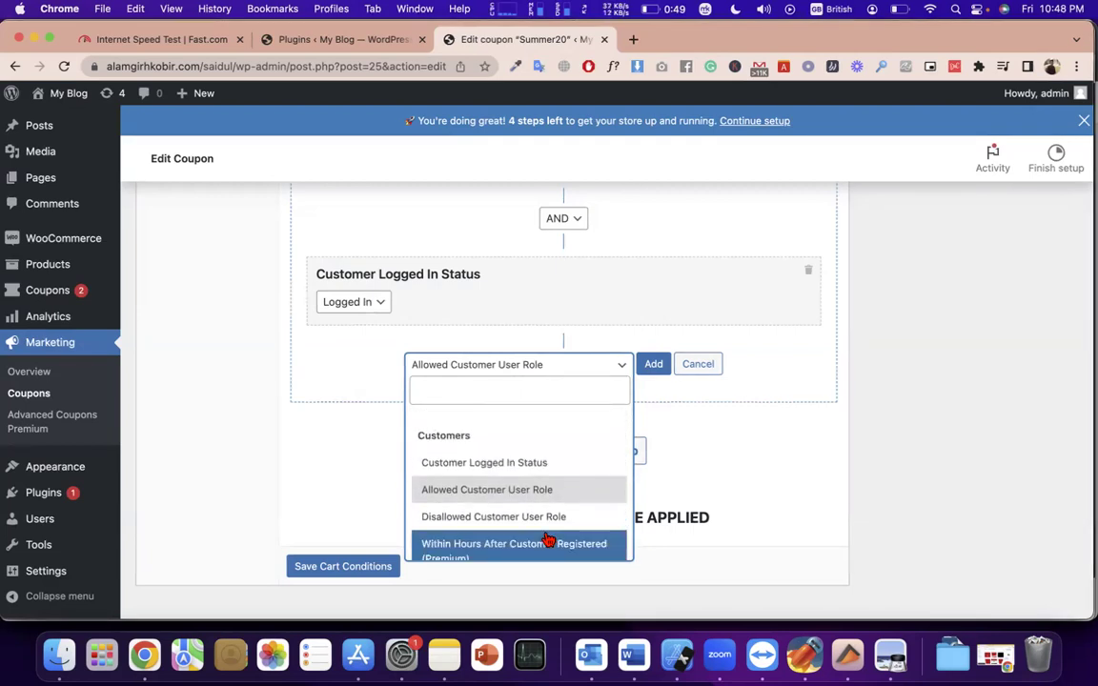
scroll(548, 540, up, 2)
scroll(548, 540, down, 5)
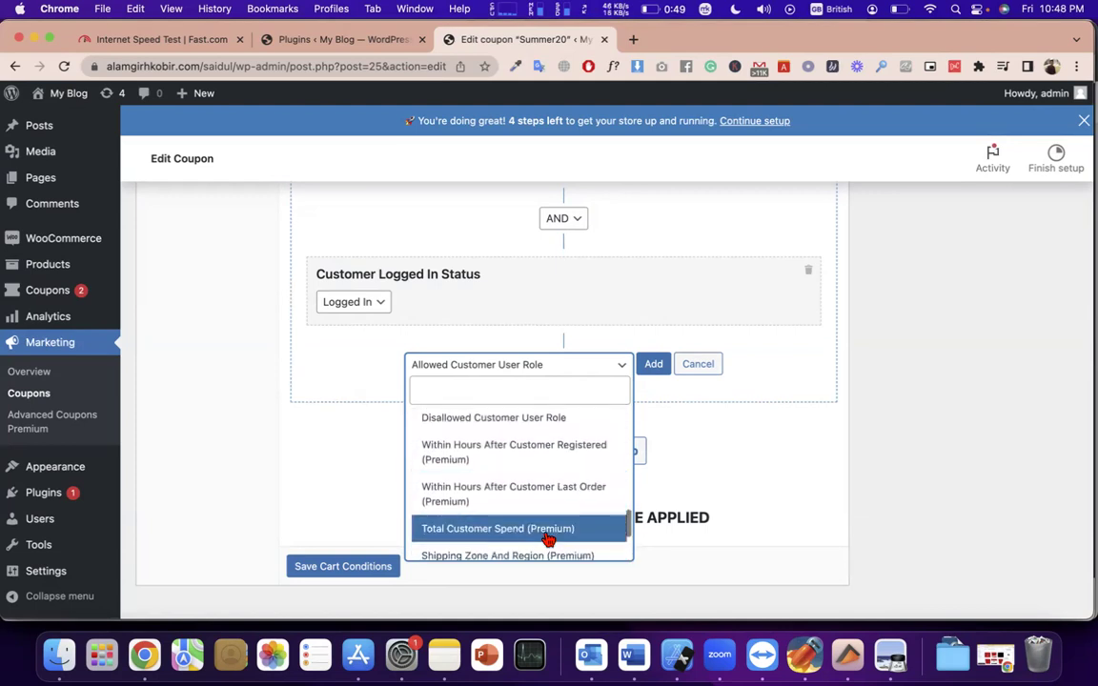
scroll(545, 540, down, 1)
scroll(530, 519, down, 1)
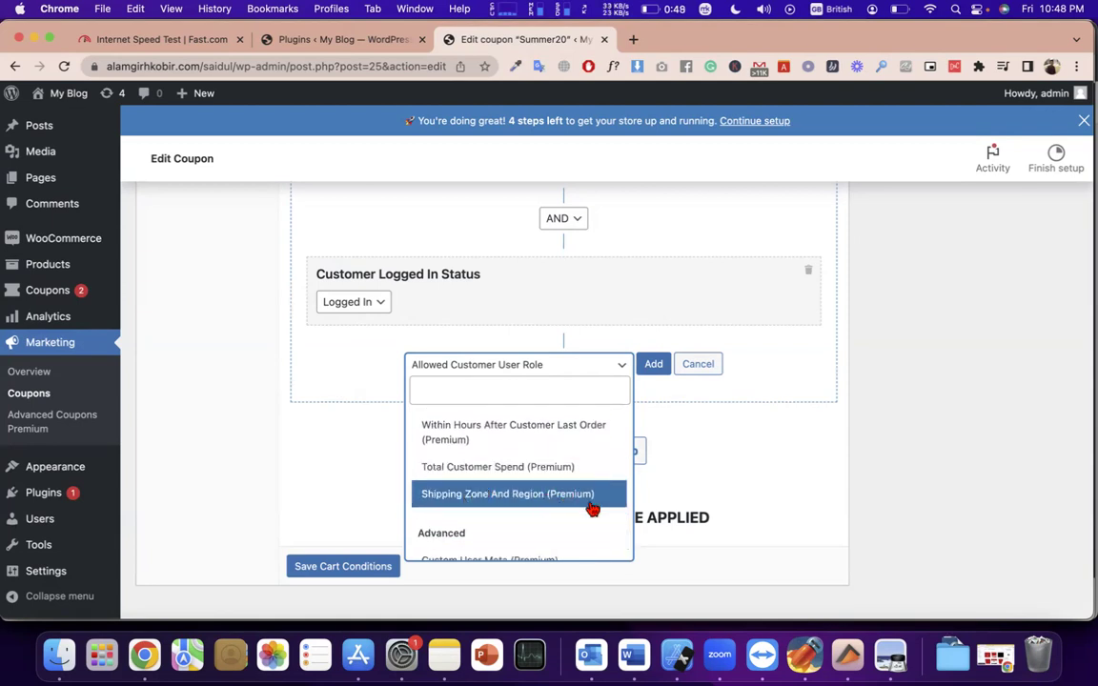
scroll(569, 499, down, 1)
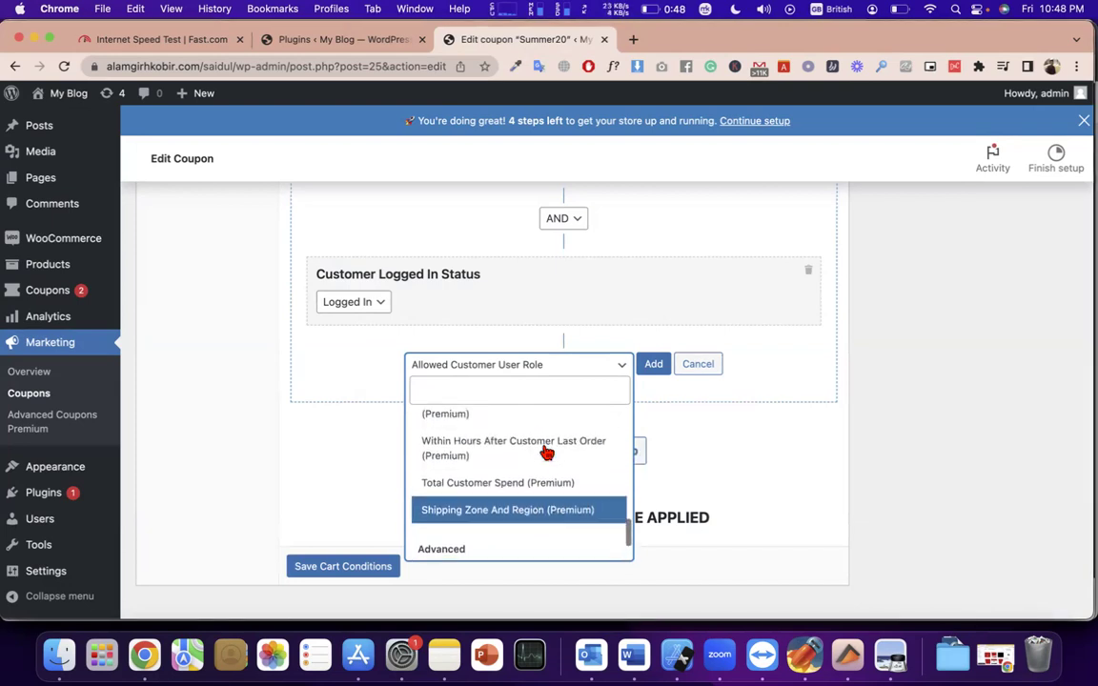
Step: Review the customer, product category, product and cart condition types for the new rule and close the list without choosing one
scroll(548, 449, up, 2)
scroll(551, 477, up, 2)
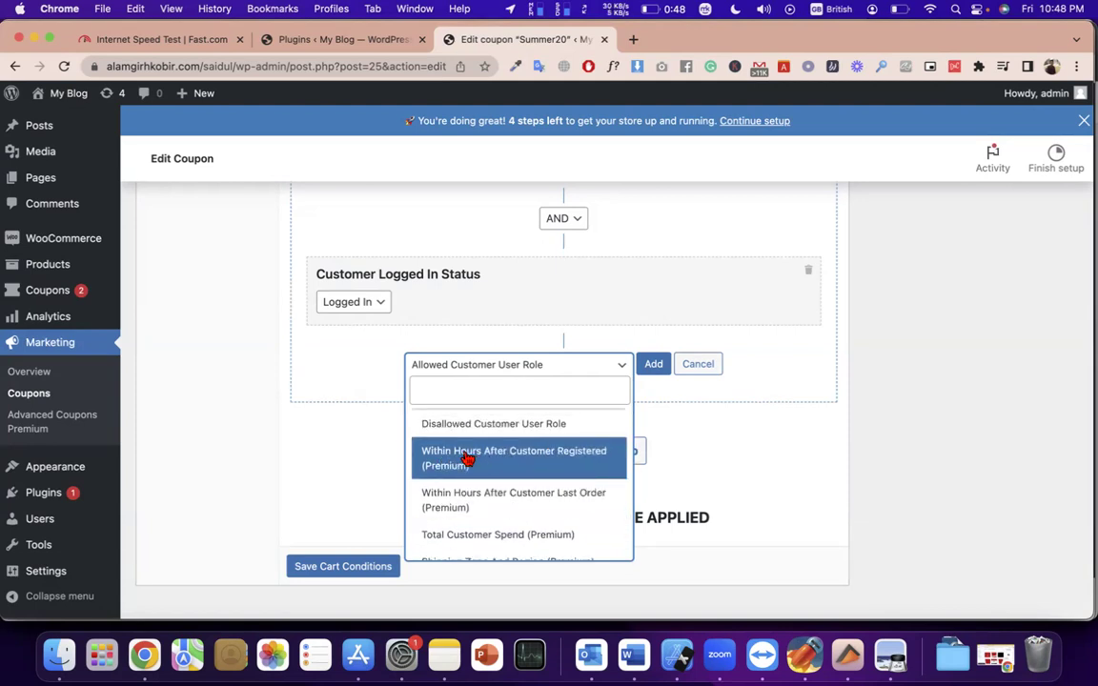
scroll(560, 469, down, 1)
scroll(534, 469, up, 2)
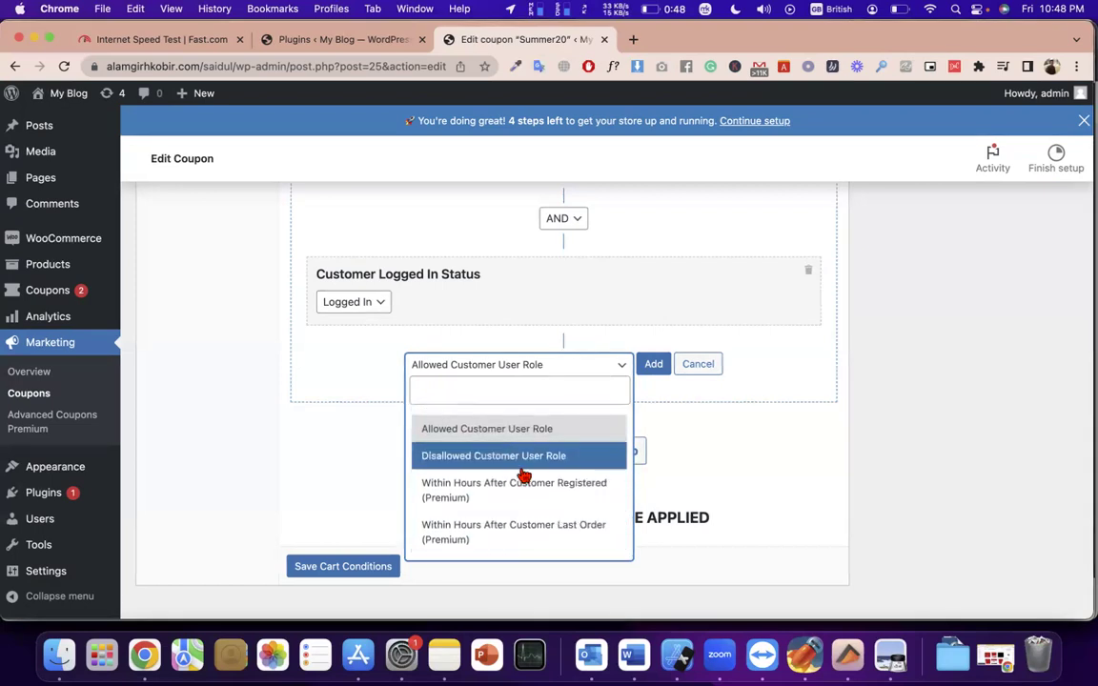
scroll(526, 472, up, 5)
scroll(523, 481, up, 1)
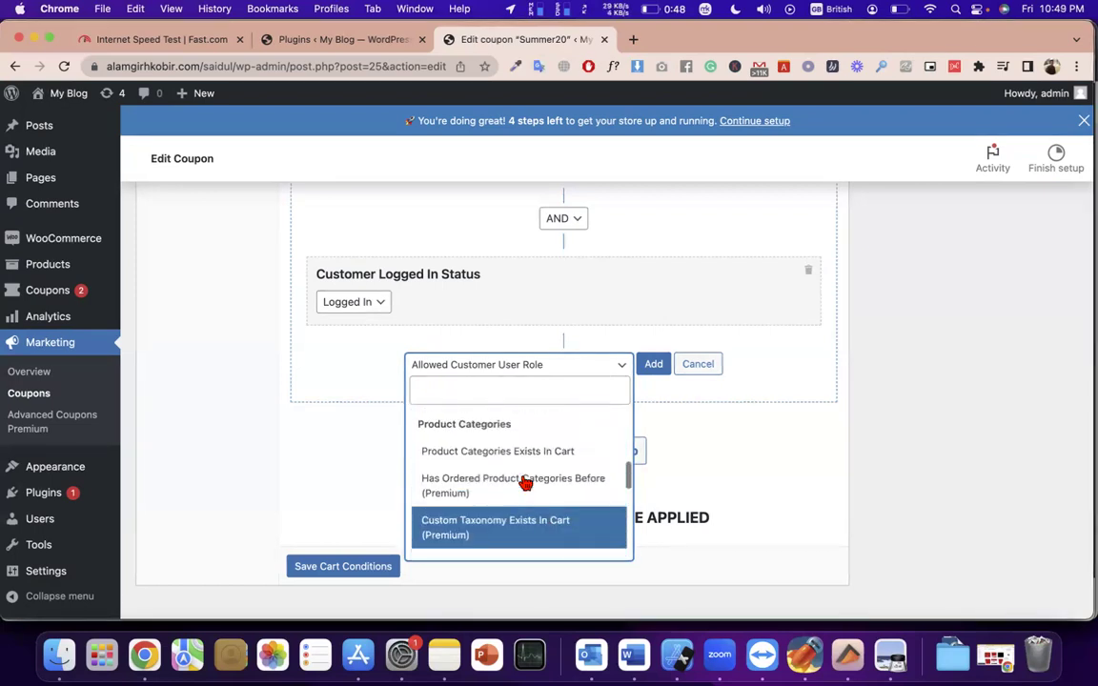
scroll(505, 491, up, 2)
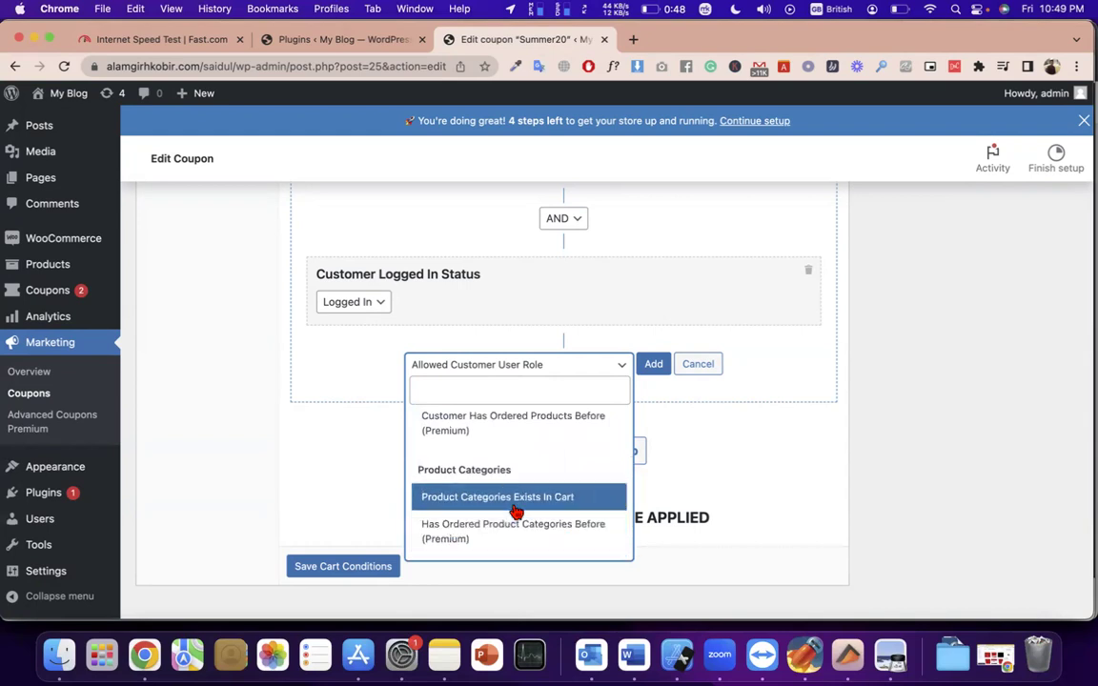
scroll(515, 509, up, 1)
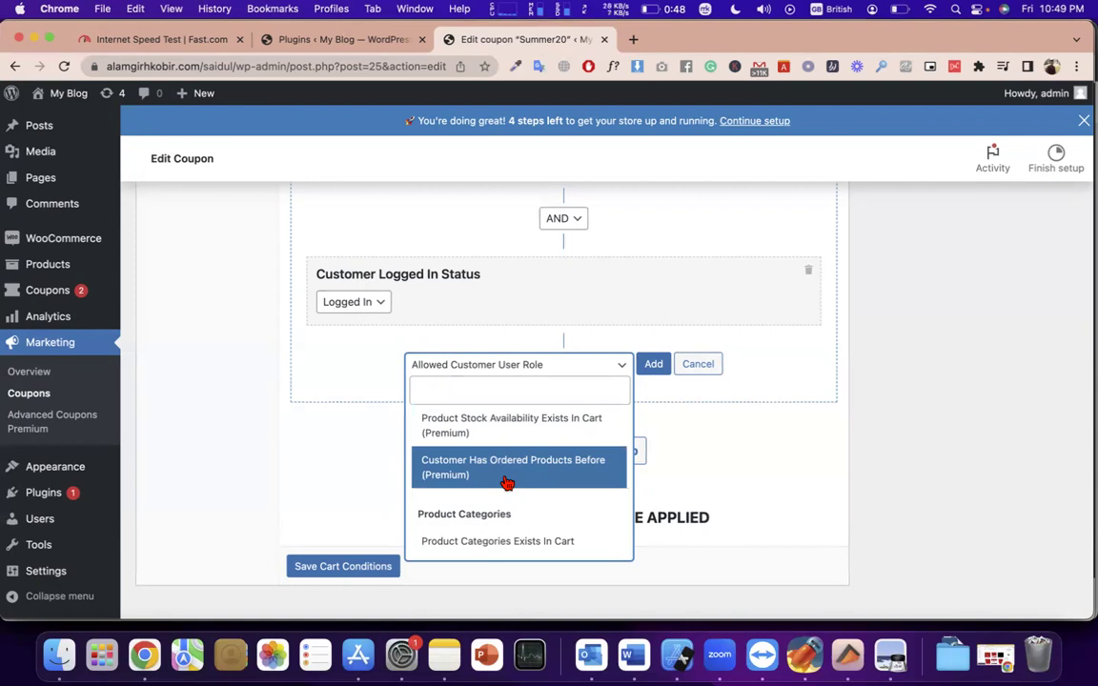
scroll(508, 481, up, 3)
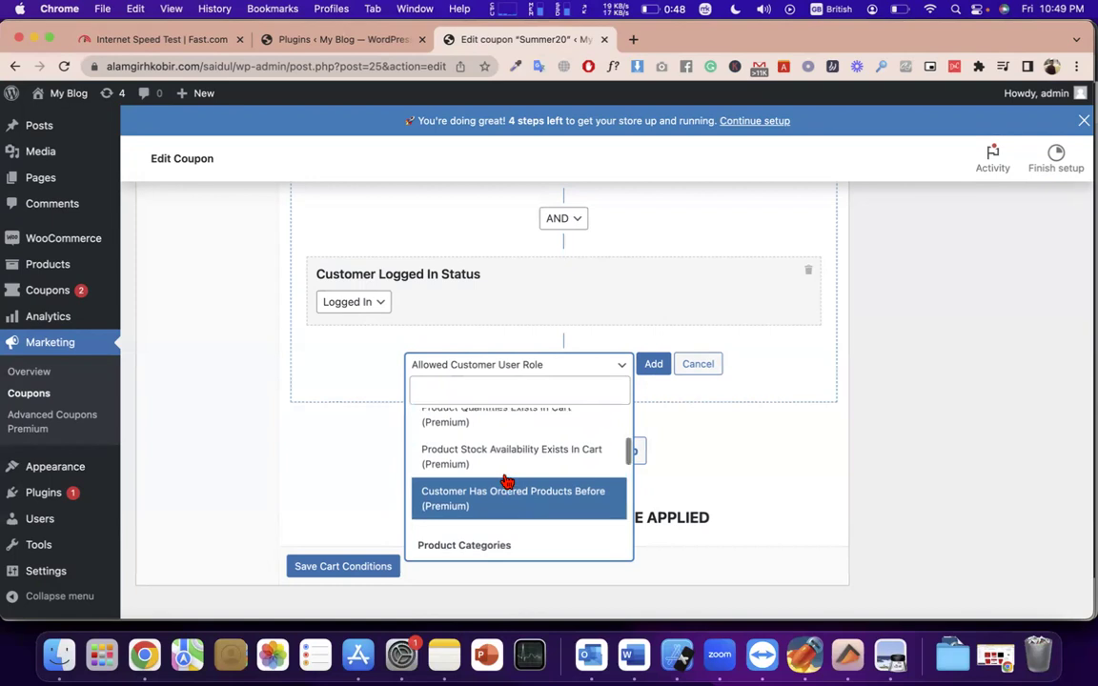
scroll(512, 491, up, 3)
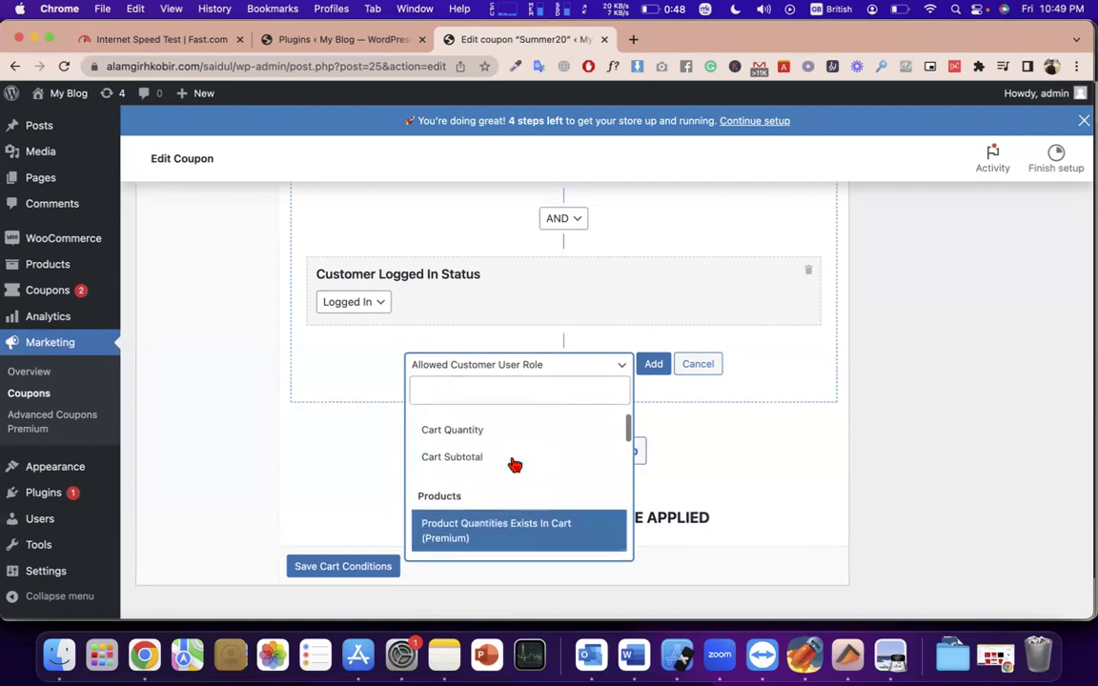
scroll(519, 530, down, 10)
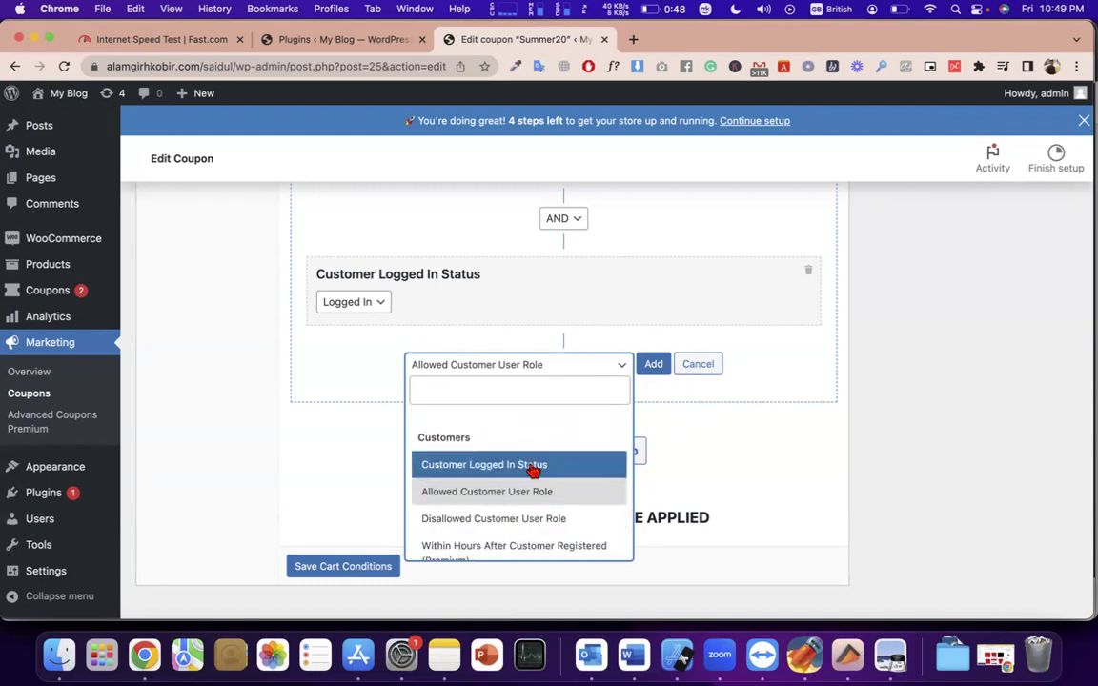
scroll(486, 467, down, 5)
click(733, 503)
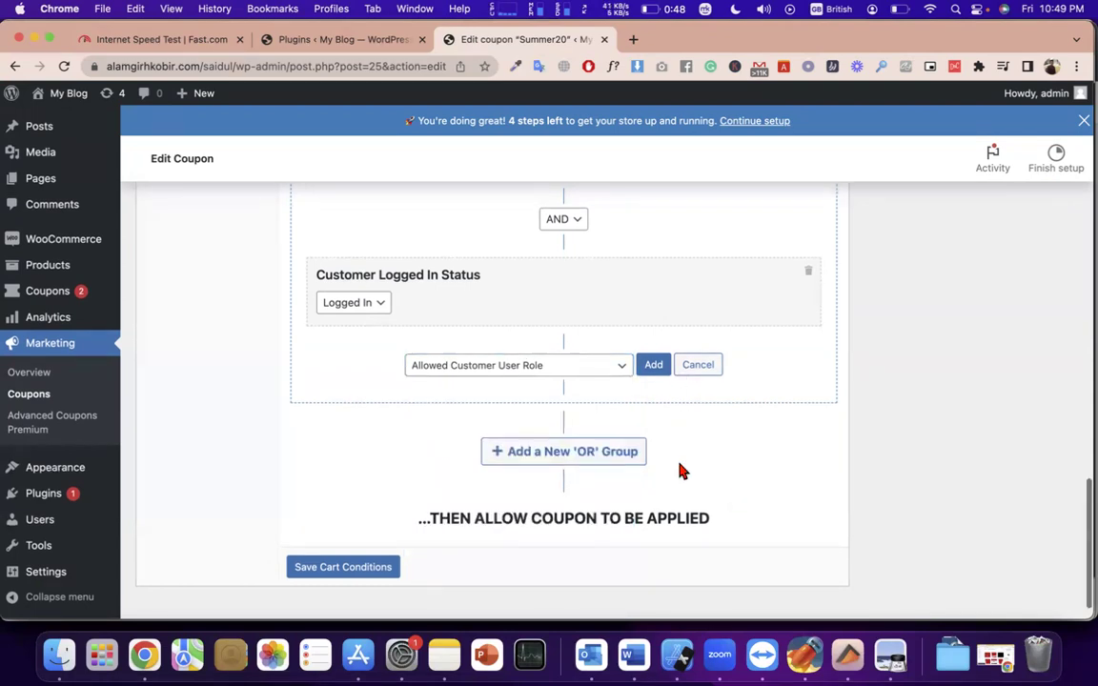
Step: View the Non-Qualifying Settings of the cart conditions and return to the Rules section
scroll(680, 471, up, 10)
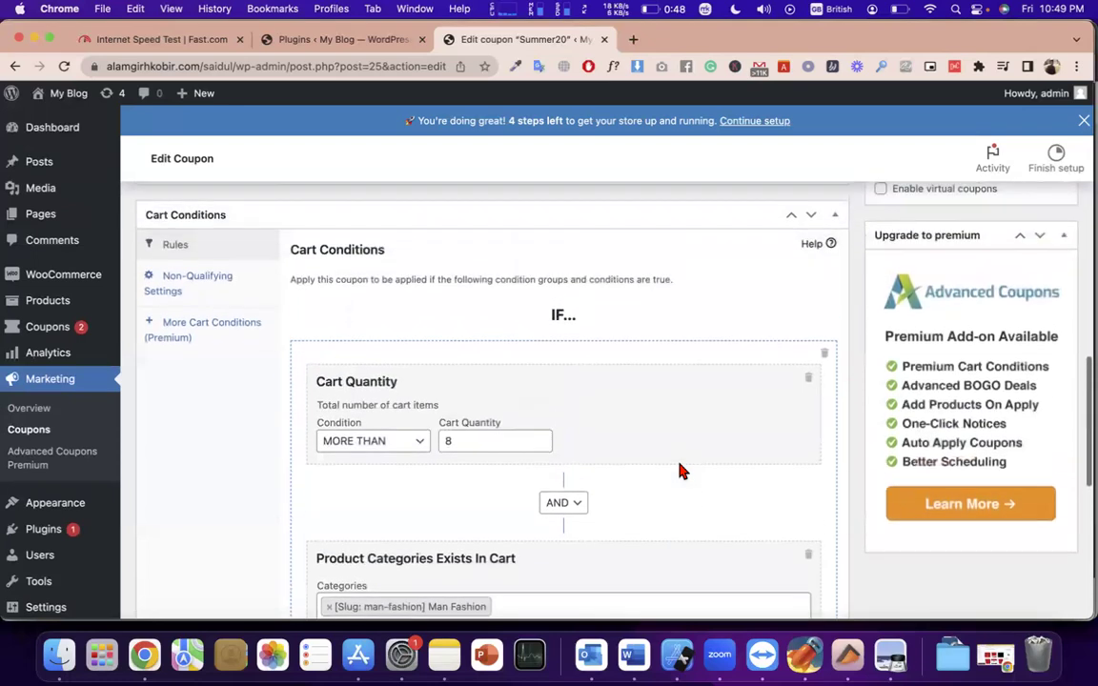
click(211, 285)
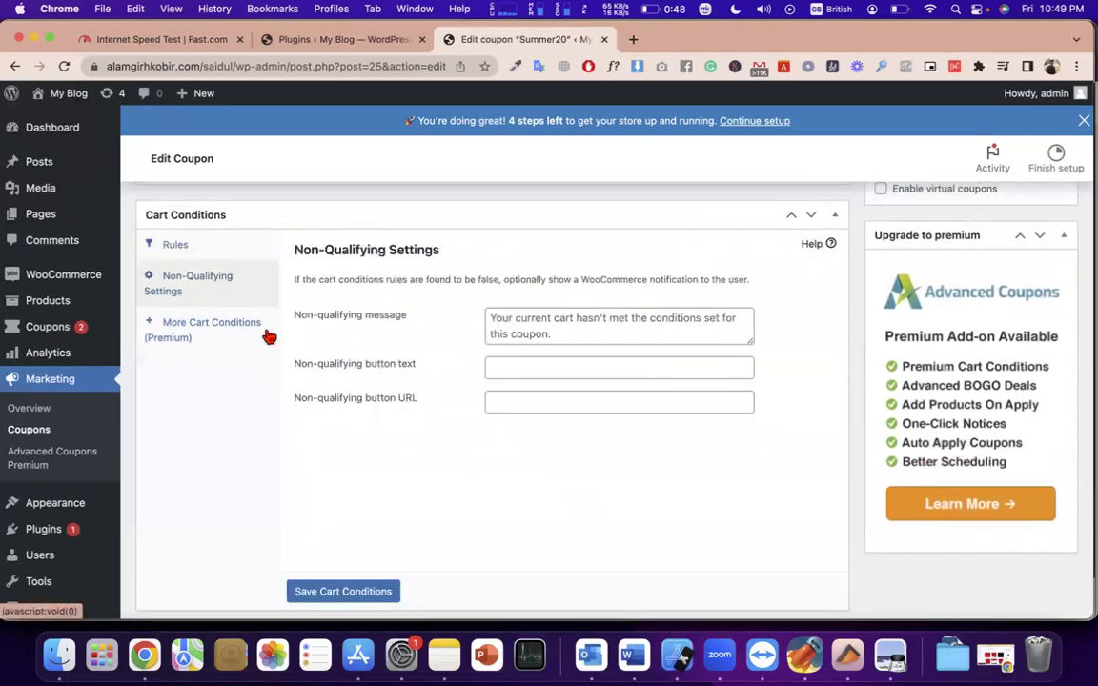
click(226, 250)
Step: Examine the Cart Quantity rule and the Cart Conditions description of when the coupon applies, highlighting the description text
triple_click(372, 380)
scroll(375, 385, down, 1)
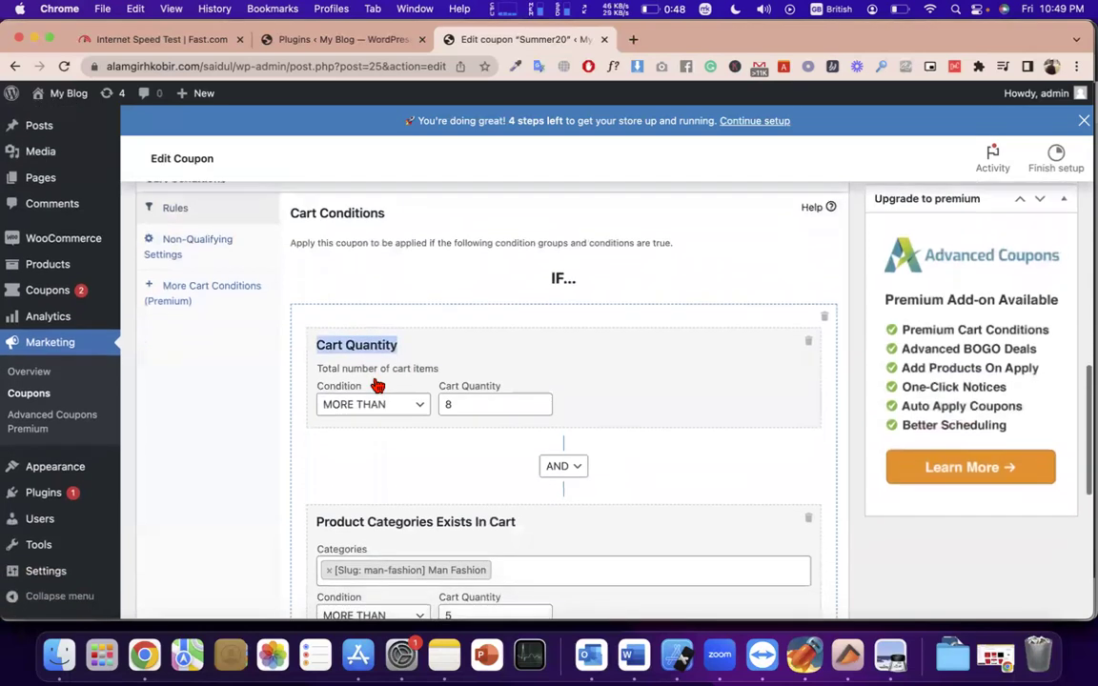
triple_click(562, 278)
triple_click(568, 242)
scroll(581, 276, down, 1)
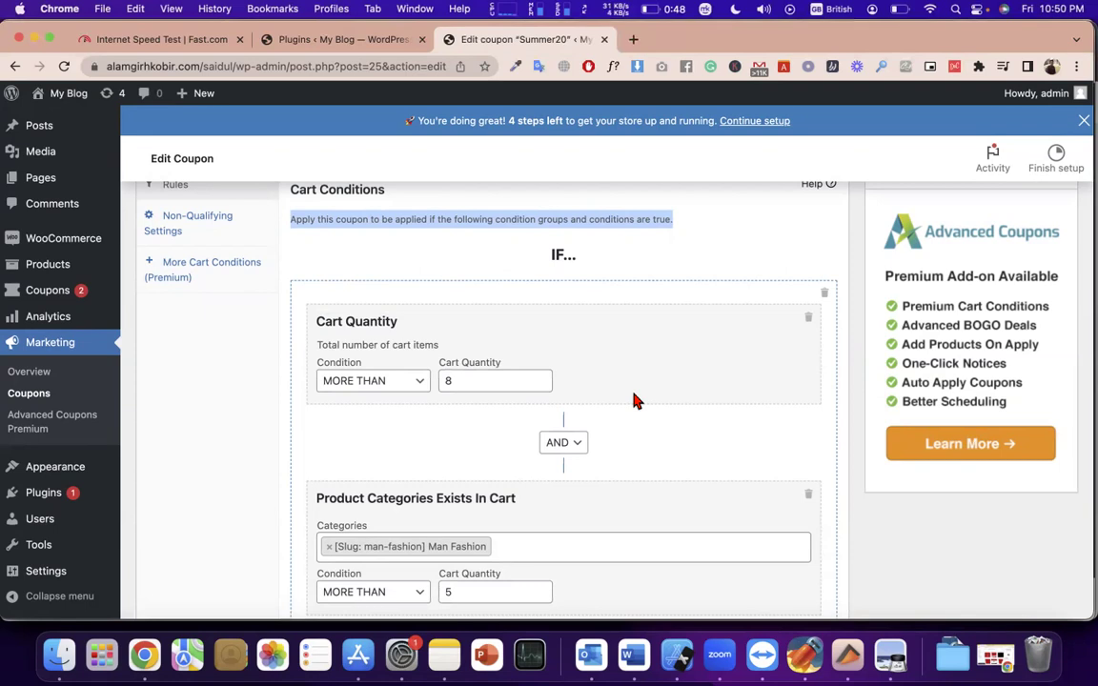
scroll(632, 398, up, 3)
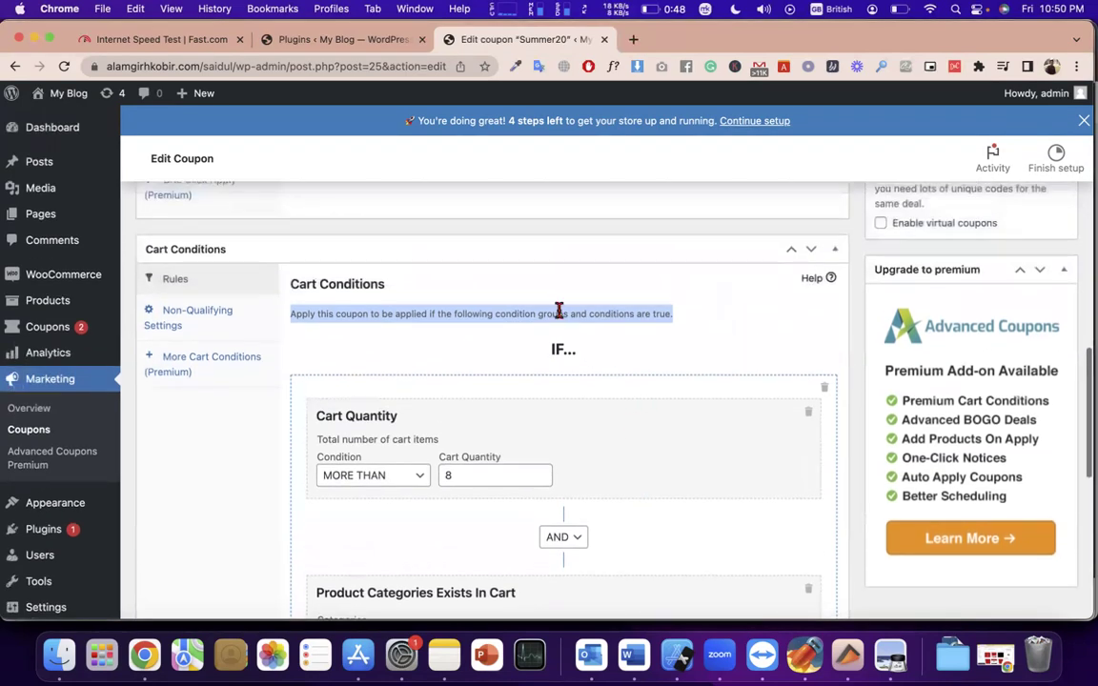
double_click(557, 312)
triple_click(558, 312)
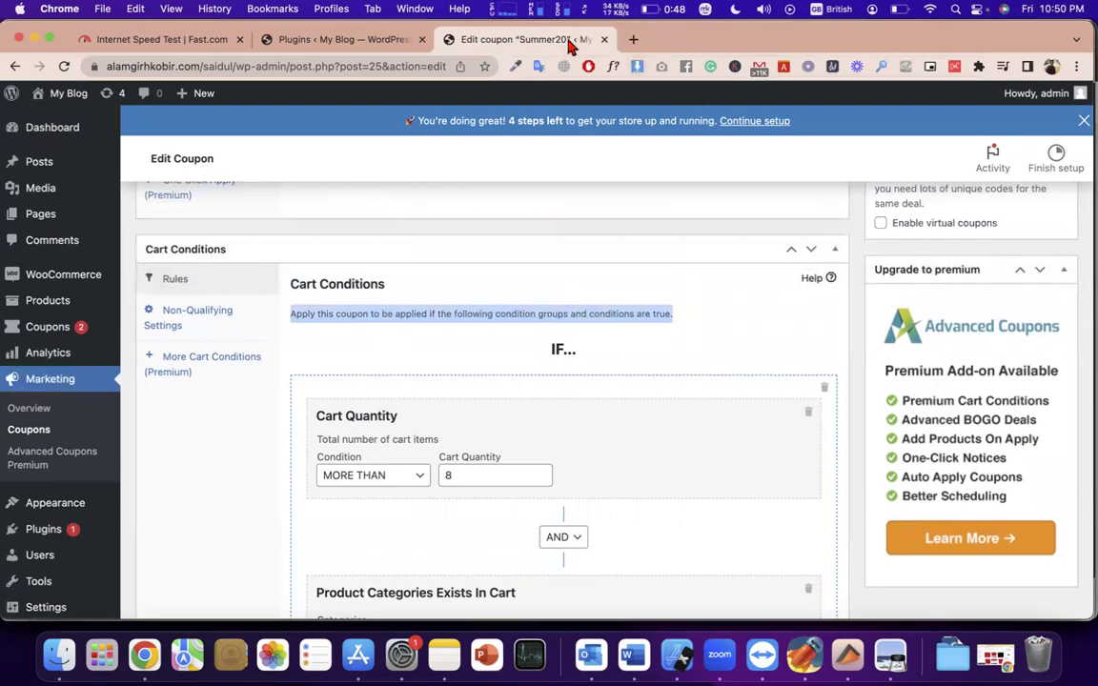
Step: Open an empty browser tab, return to the Summer20 coupon and move the Upgrade to premium box up one place
click(633, 40)
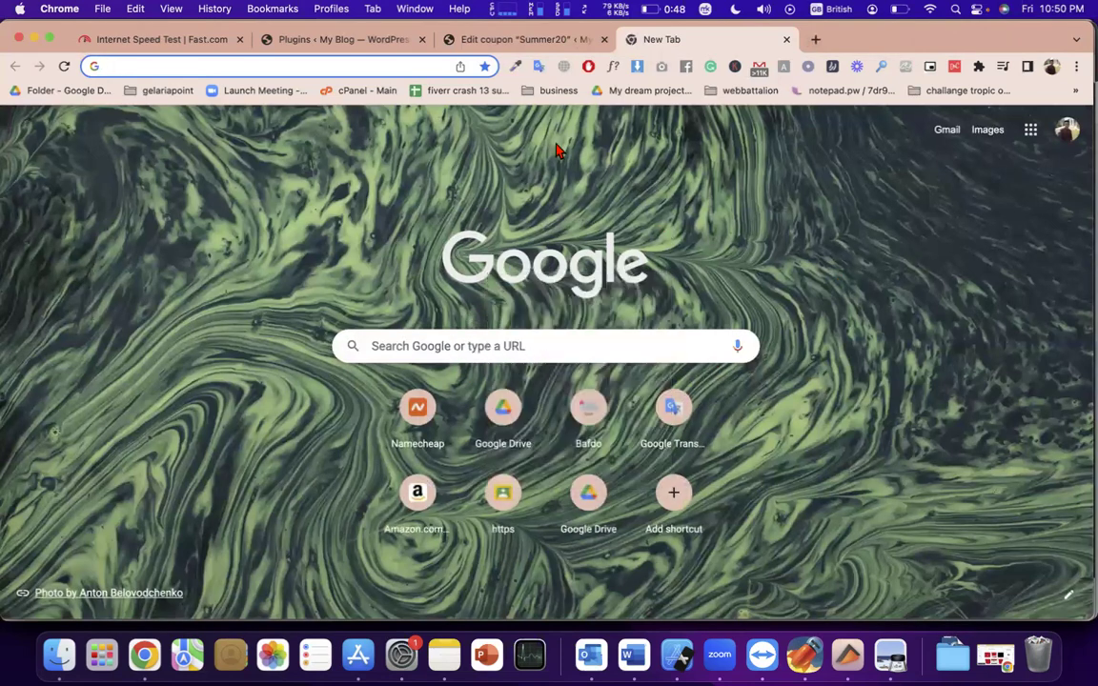
click(521, 48)
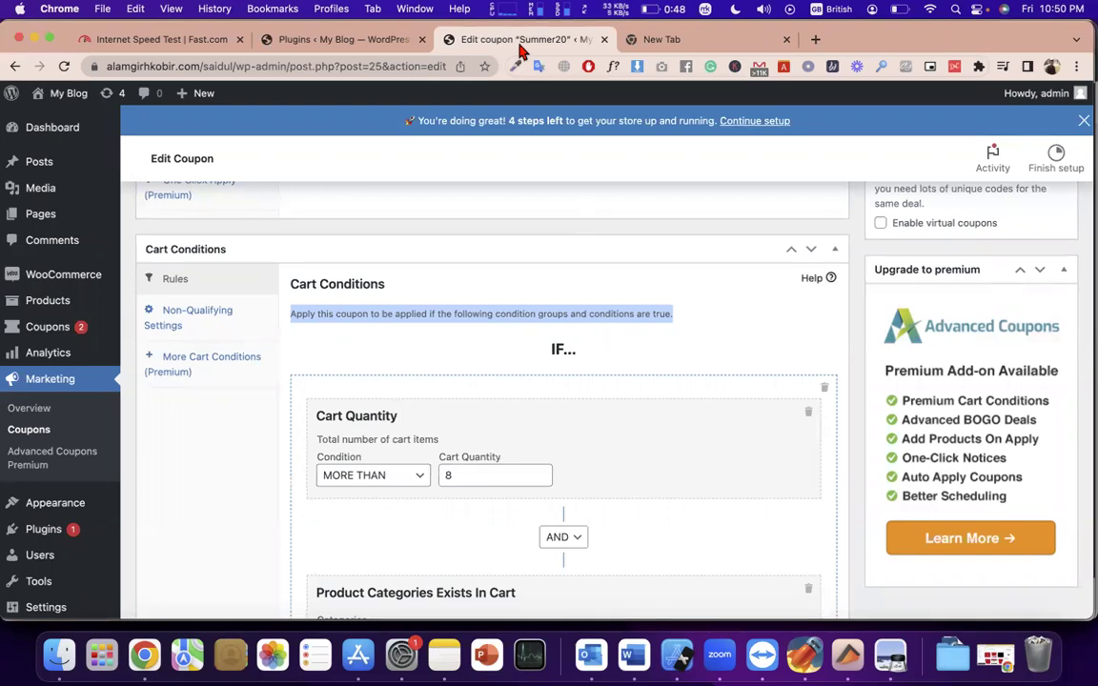
click(1021, 273)
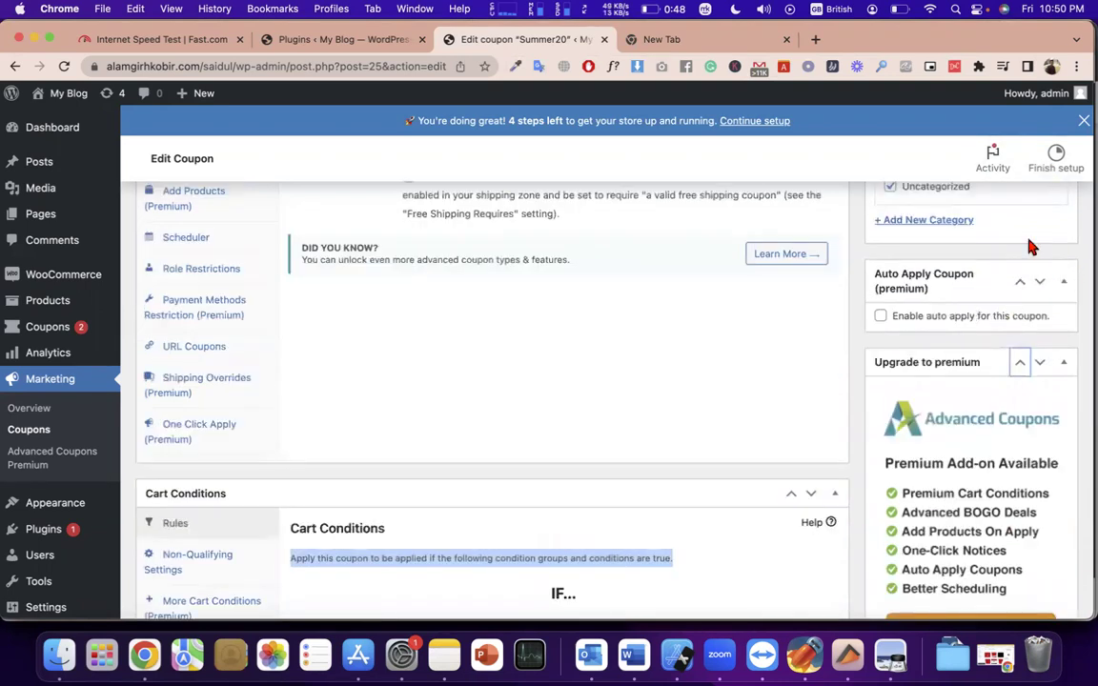
Step: Look over the coupon page and examine the coupon management and usage tracking permission notices above the Summer20 code
scroll(953, 233, up, 3)
scroll(454, 326, down, 6)
scroll(454, 339, up, 3)
scroll(453, 338, down, 10)
scroll(453, 339, up, 20)
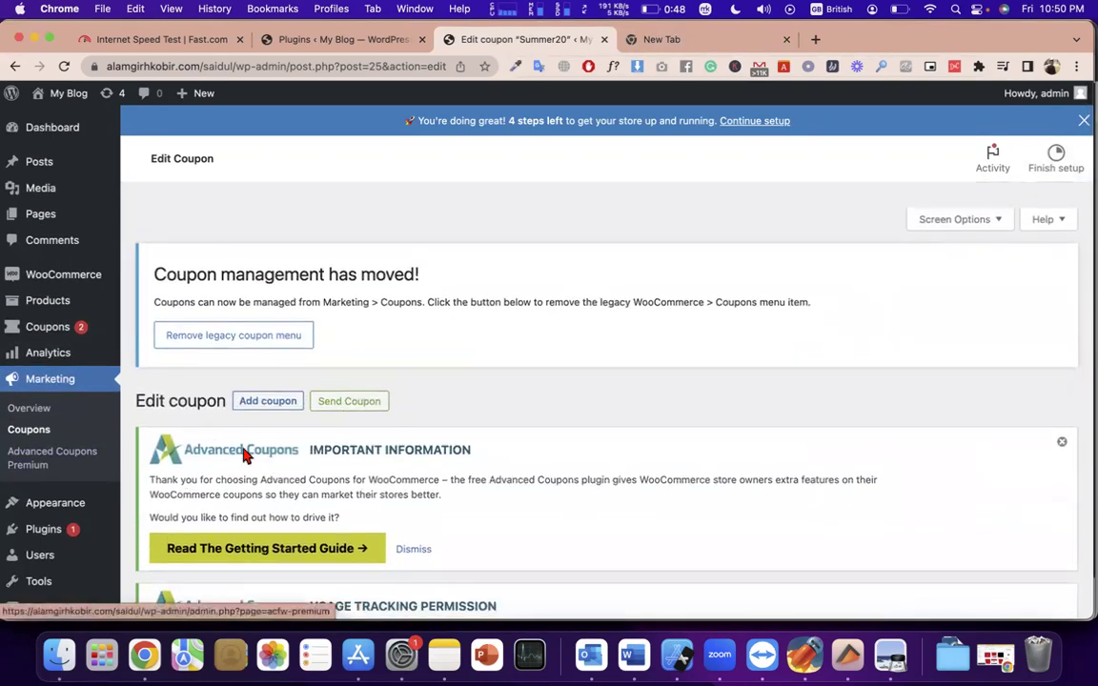
triple_click(346, 277)
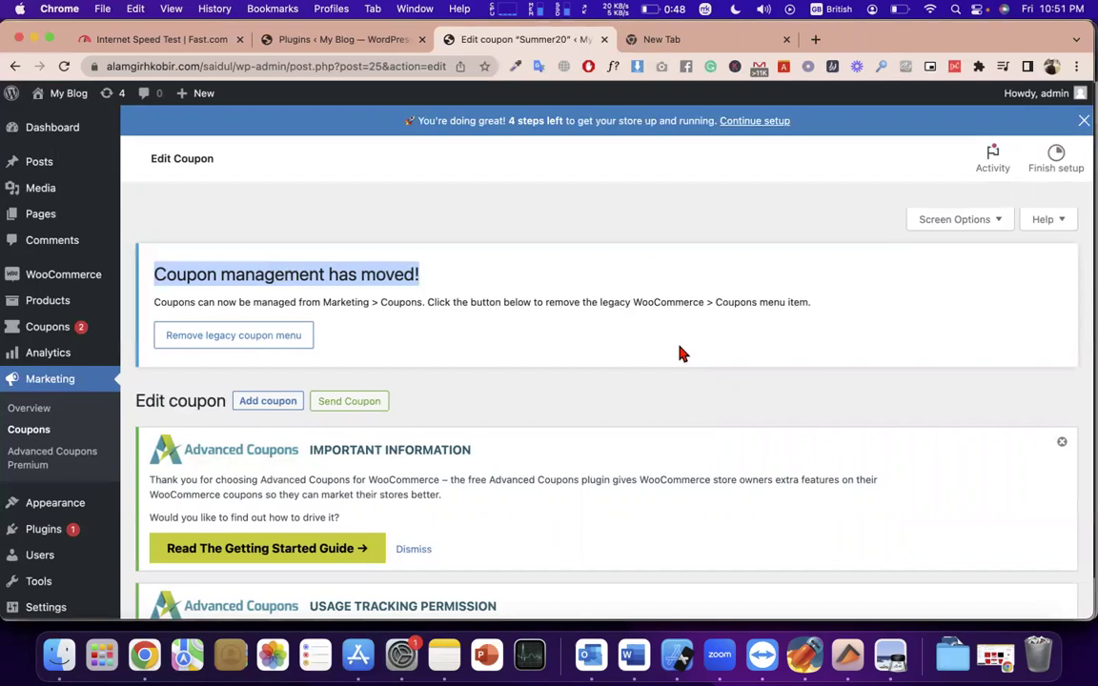
scroll(681, 353, down, 5)
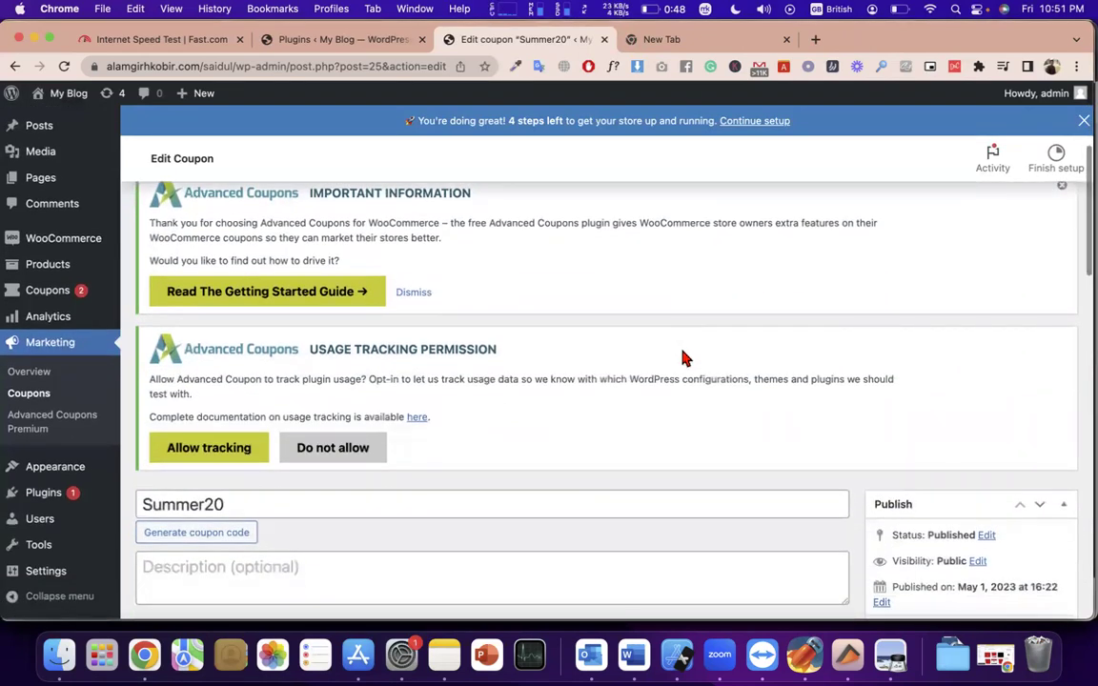
triple_click(549, 396)
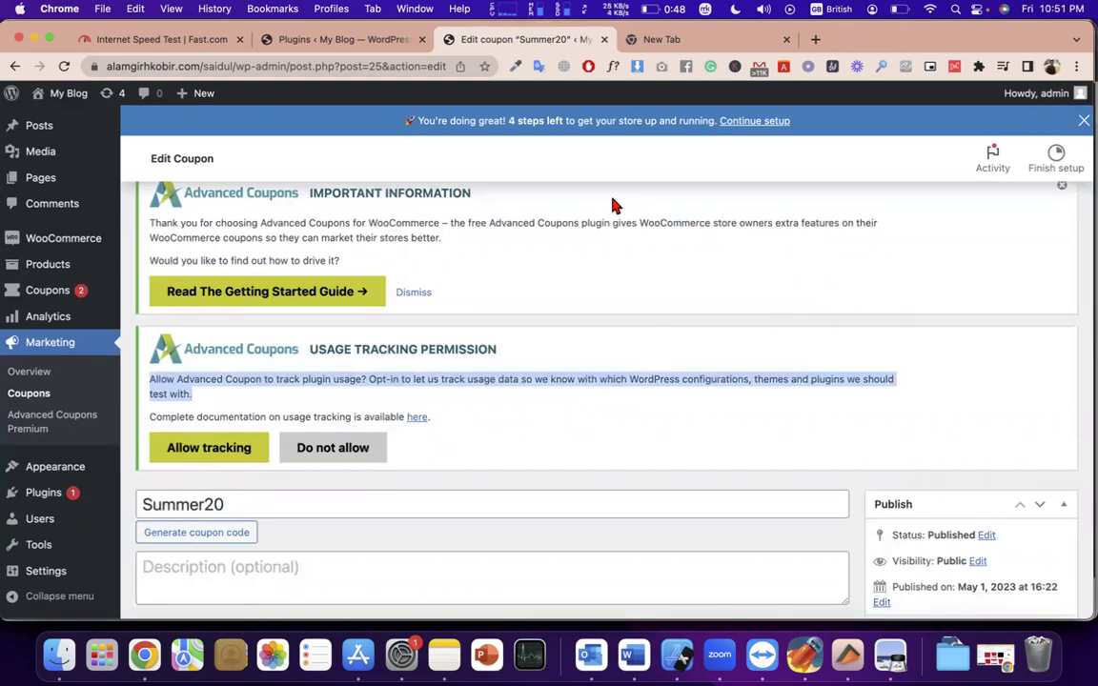
click(1073, 10)
click(1074, 9)
click(1074, 10)
click(1074, 9)
Step: Load woocommerce.com in the empty browser tab
click(710, 42)
click(374, 69)
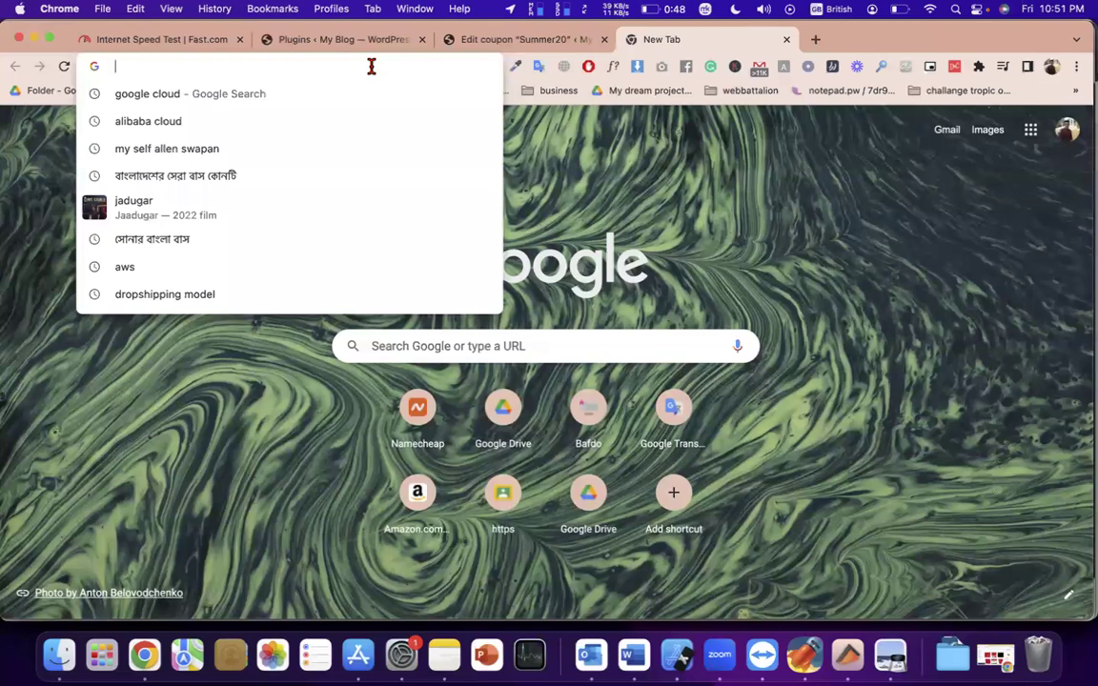
text(d)
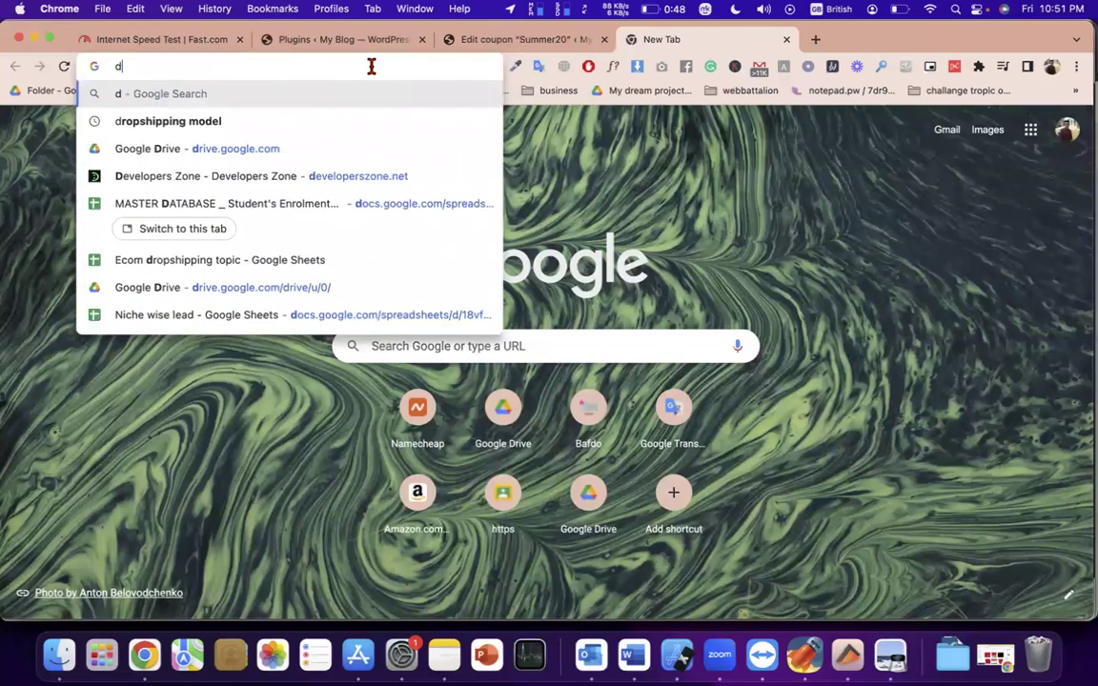
key(BackSpace)
text(woo)
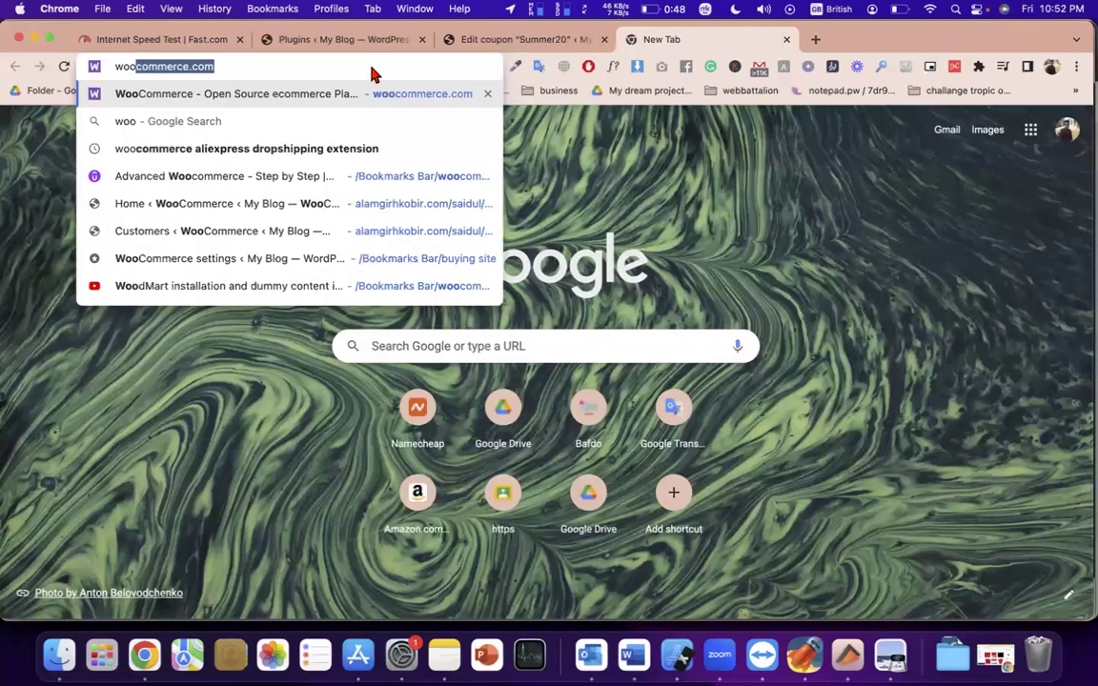
key(Return)
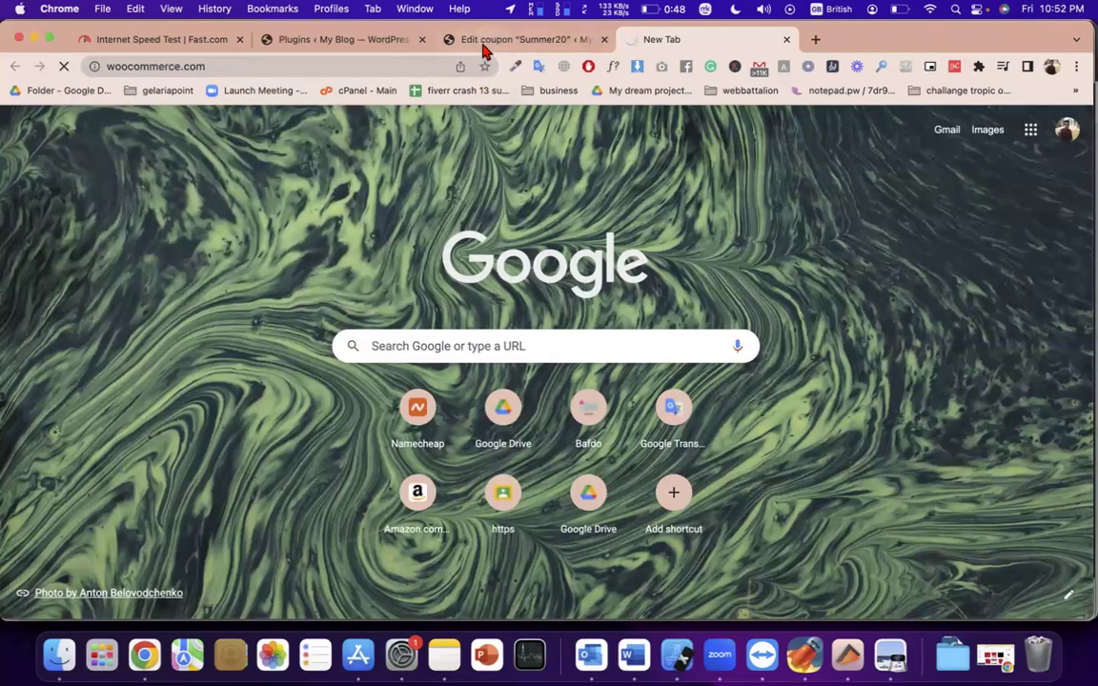
Step: Return to the Summer20 coupon tab, open the Advanced Coupons dashboard and close its getting started notice
click(483, 43)
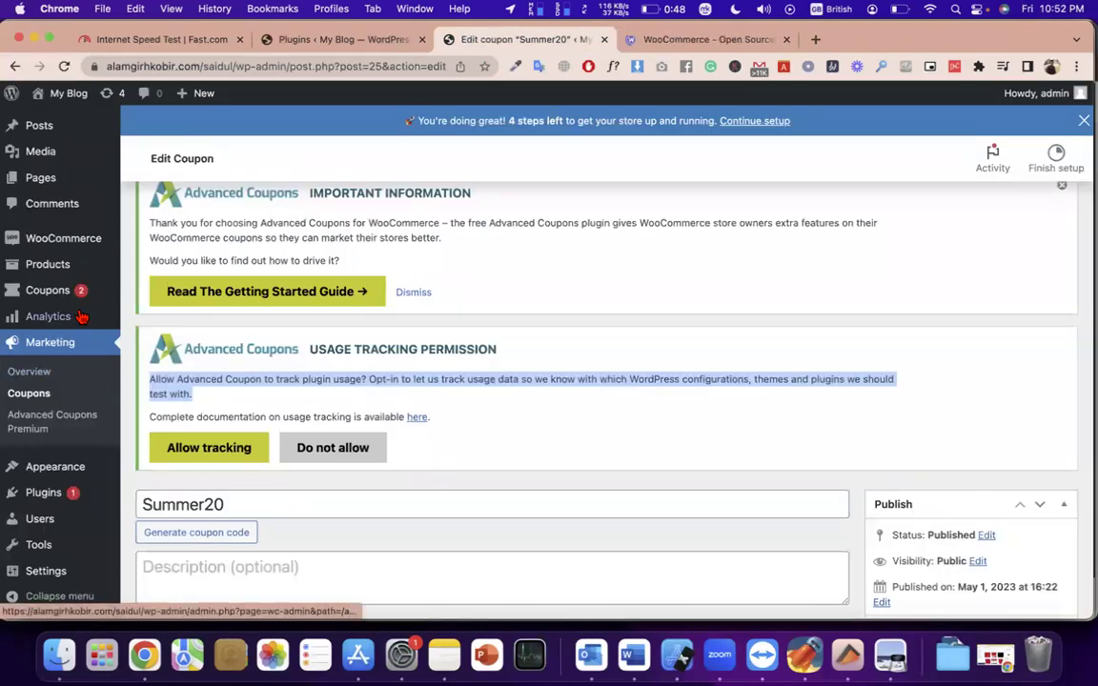
mouse_move(73, 287)
click(140, 303)
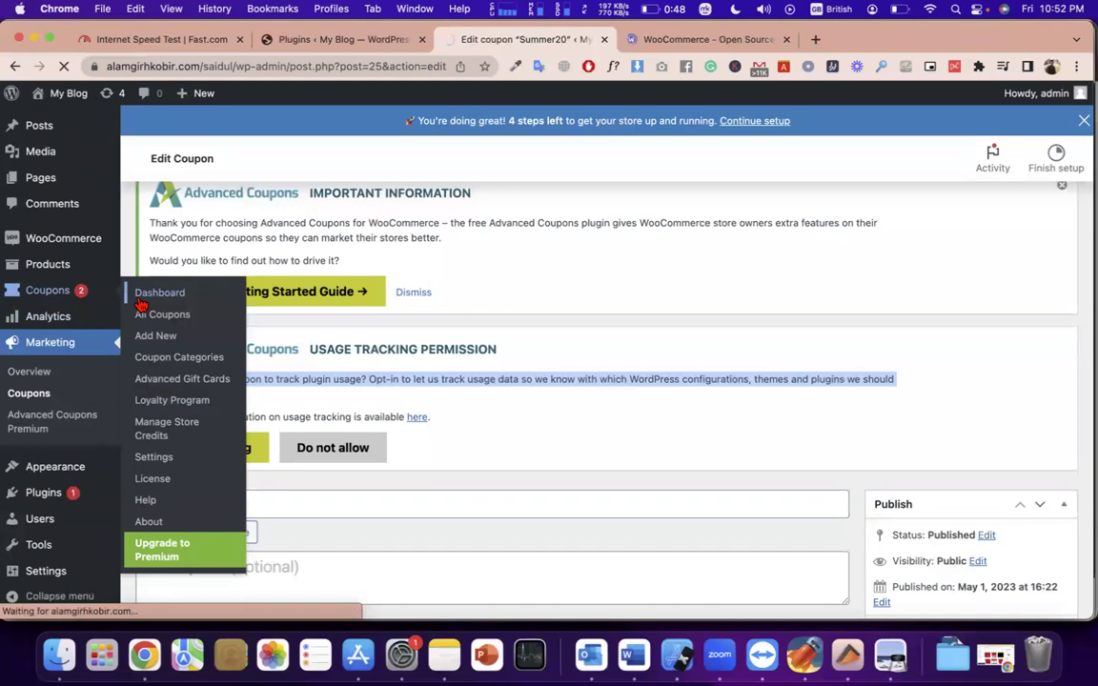
scroll(419, 448, down, 10)
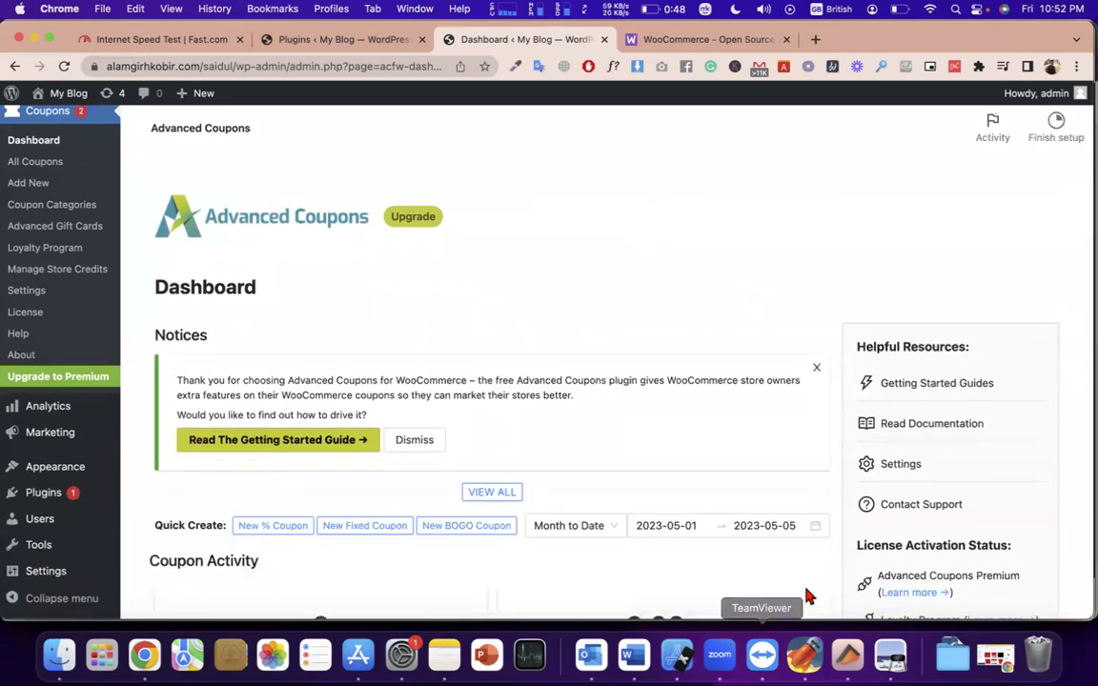
click(816, 370)
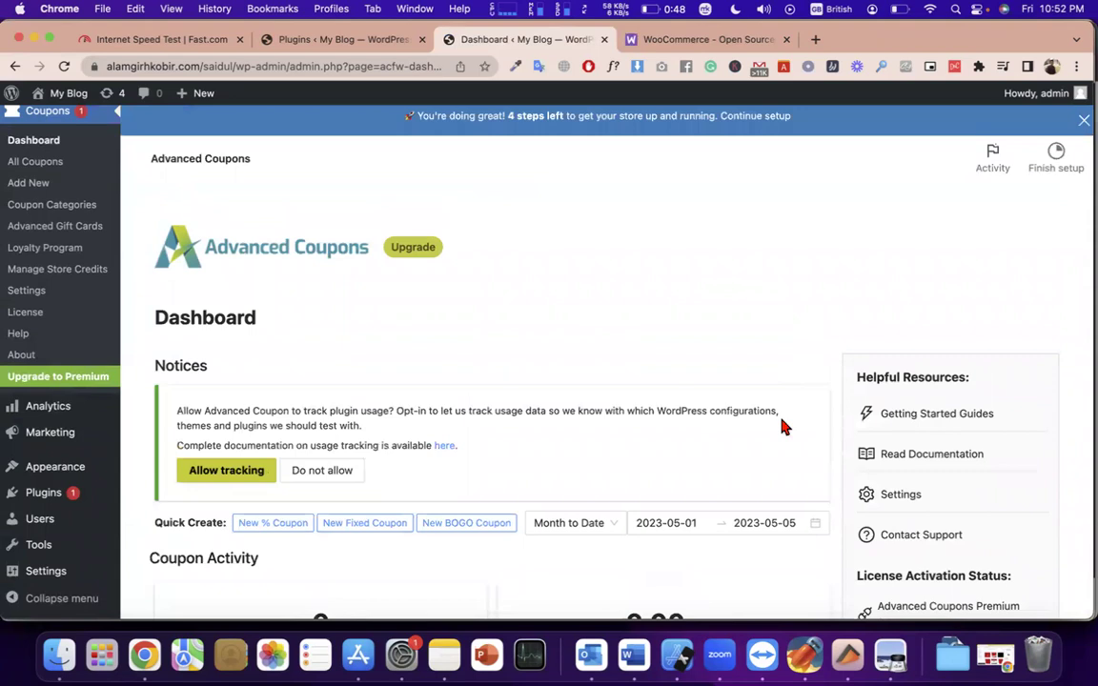
Step: Examine the dashboard's usage tracking notice, coupon activity and store credits activity, highlighting the Create a Loyalty Program heading
triple_click(658, 420)
scroll(686, 448, down, 5)
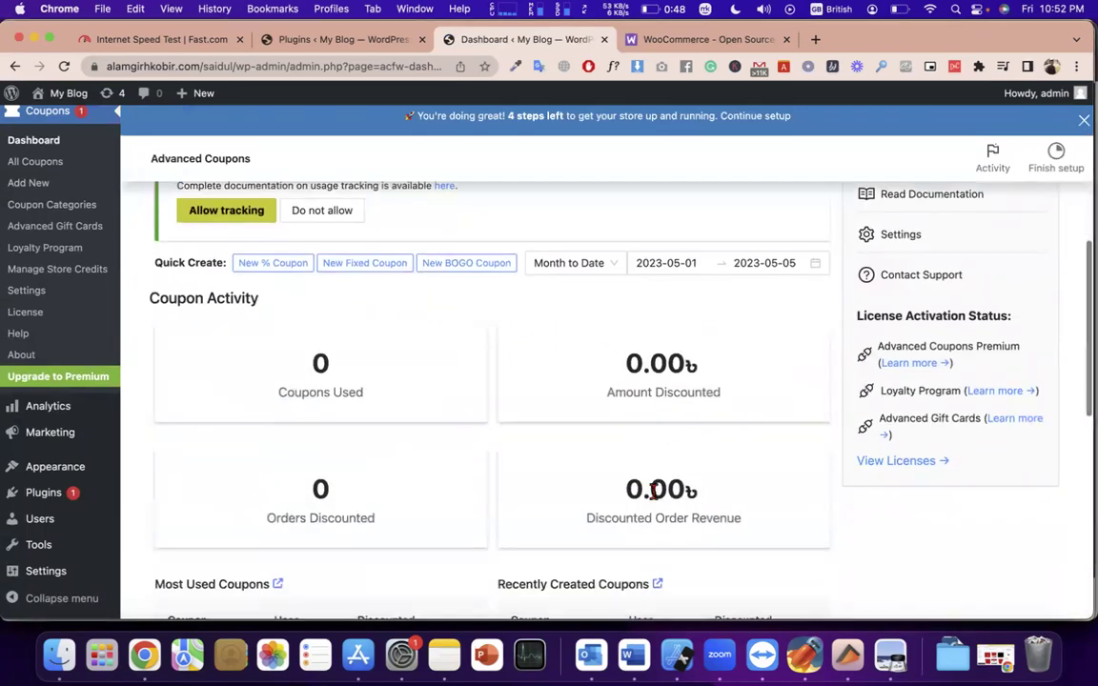
scroll(726, 469, down, 10)
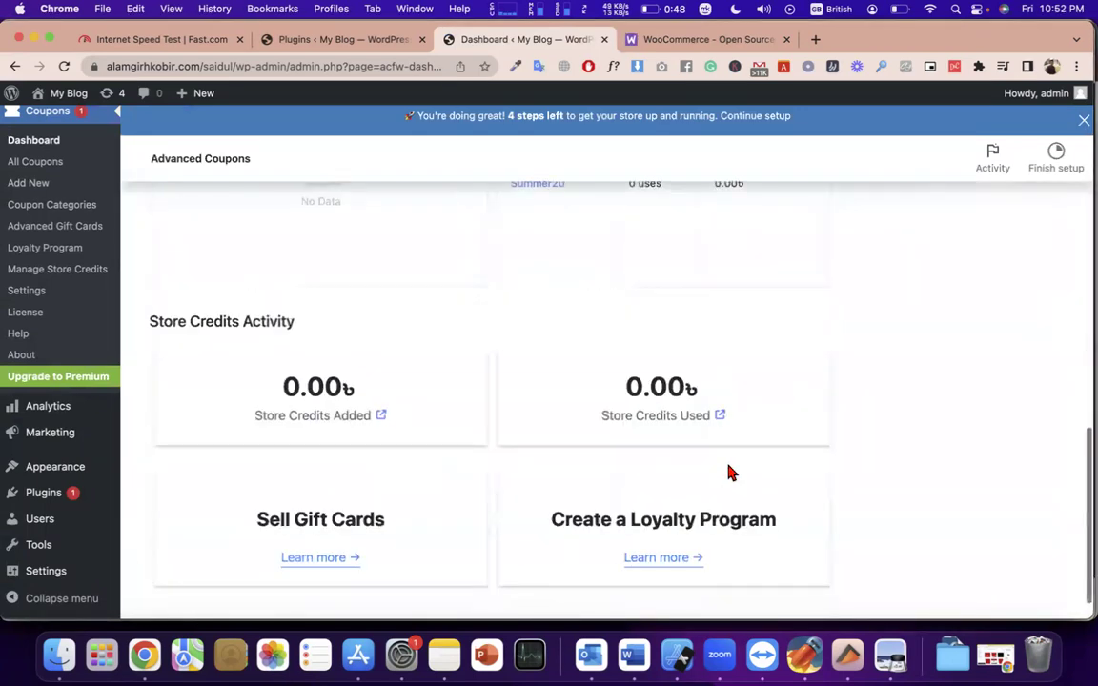
triple_click(726, 464)
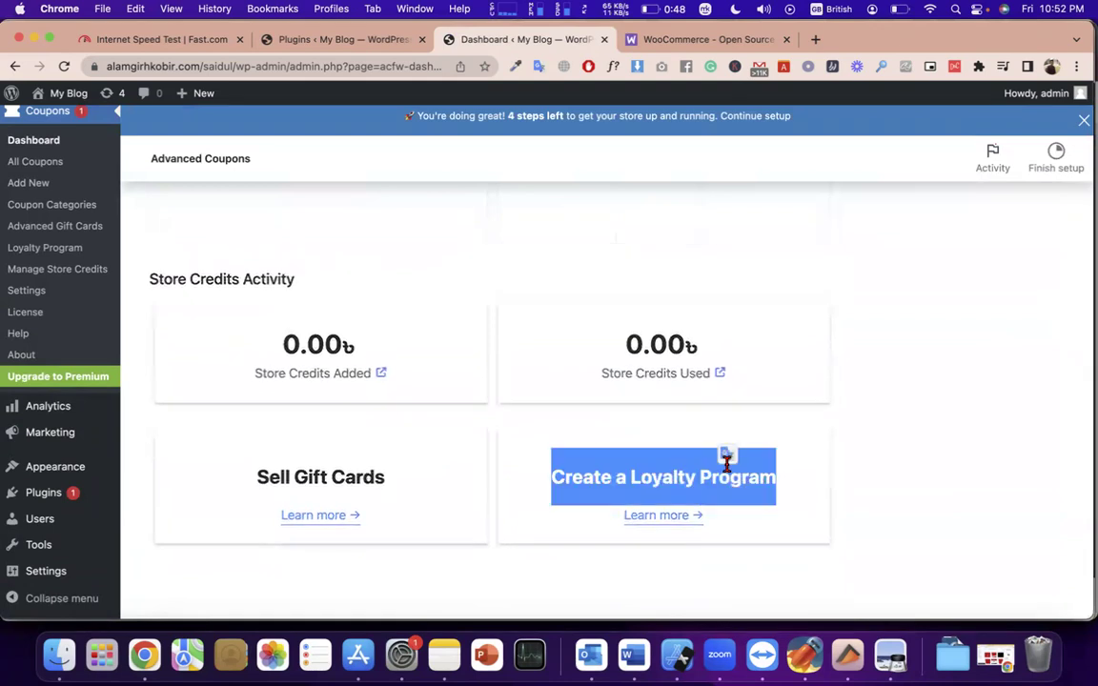